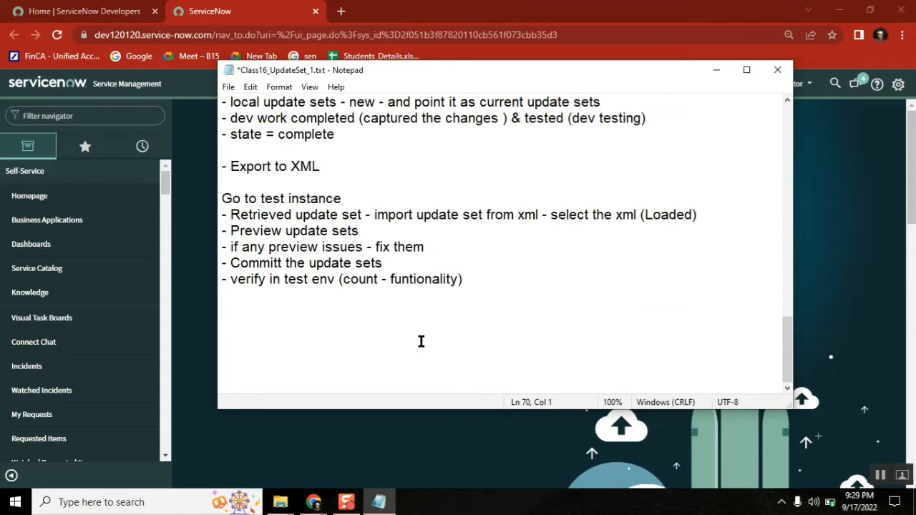
# Step: Check the incognito instance's web address, then type 'Req:' on a new line in the Notepad notes
pyautogui.click(233, 321)
pyautogui.click(170, 40)
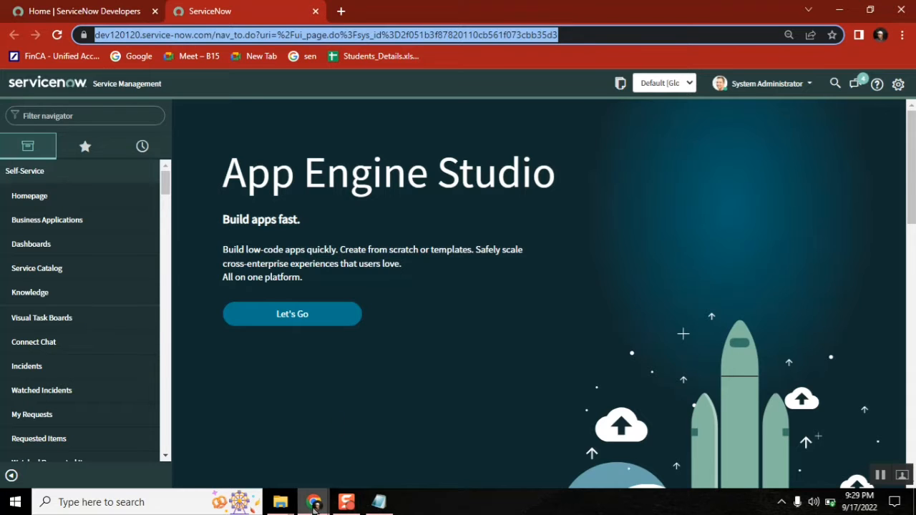
pyautogui.moveTo(315, 504)
pyautogui.click(383, 446)
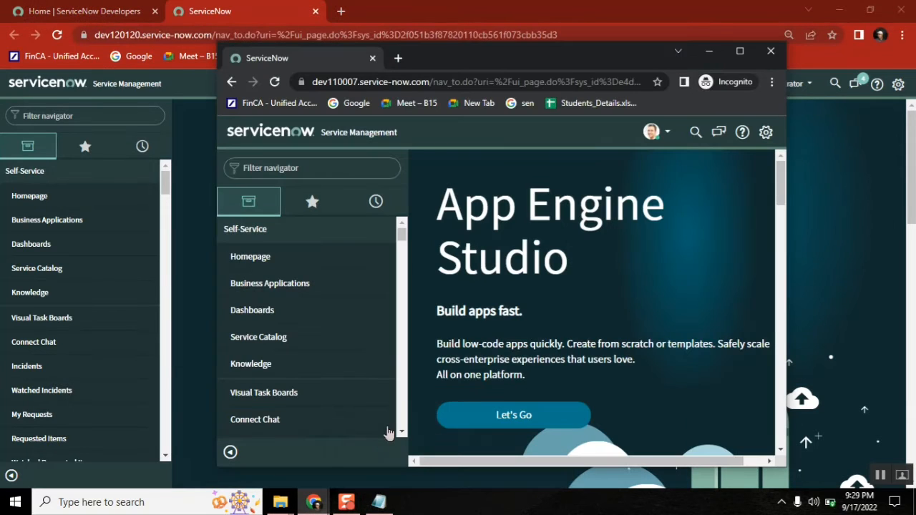
pyautogui.click(430, 83)
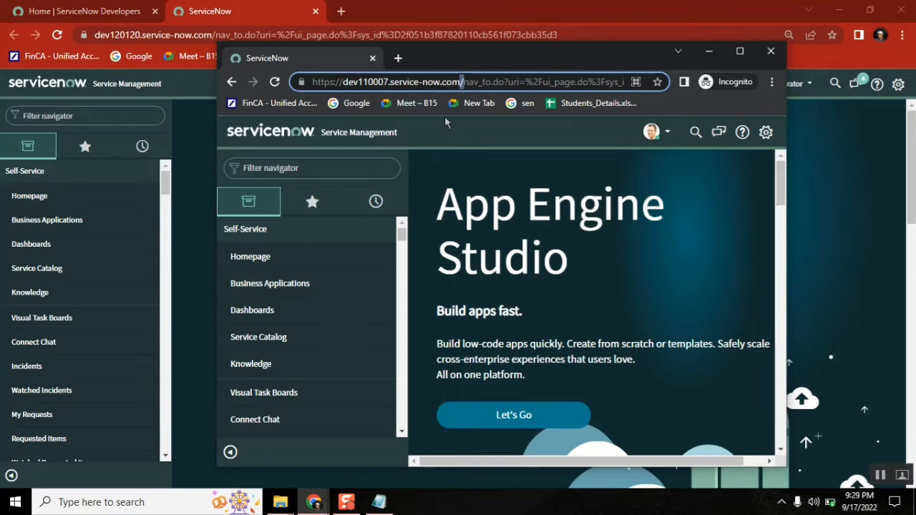
pyautogui.click(708, 51)
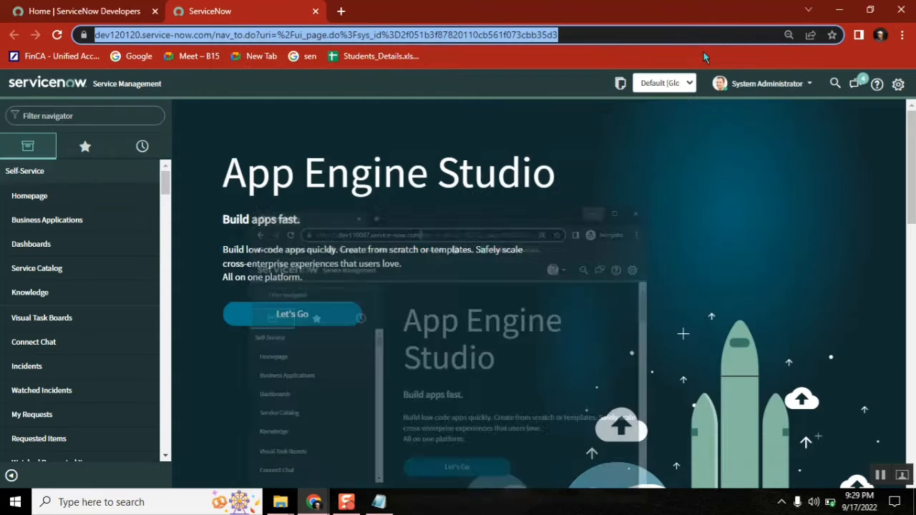
pyautogui.click(379, 502)
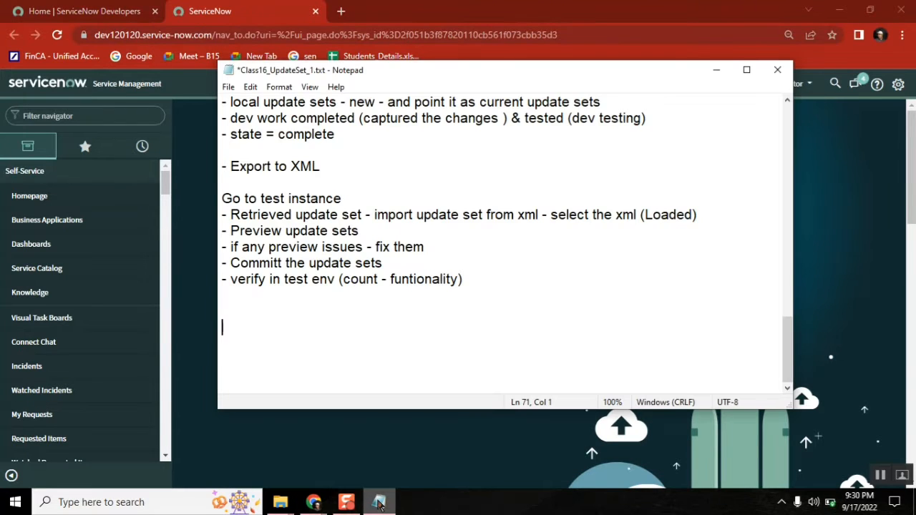
pyautogui.write('Req')
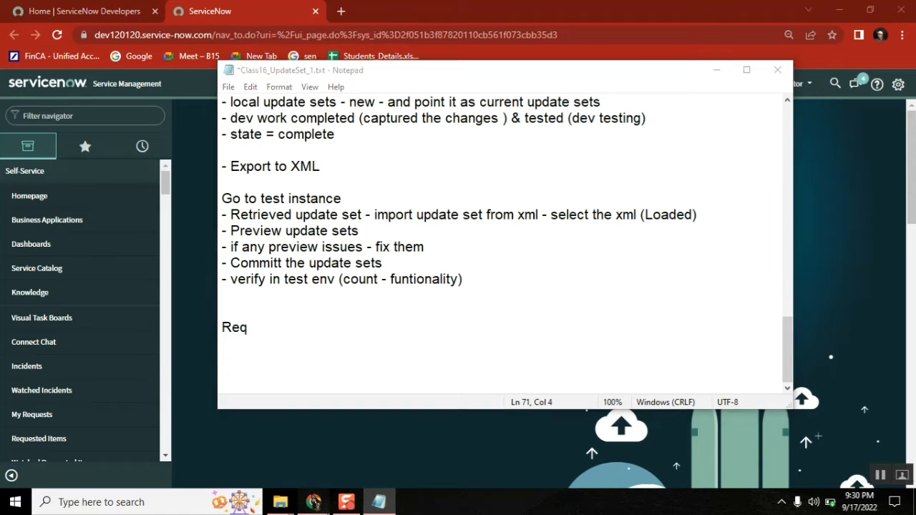
pyautogui.write(':')
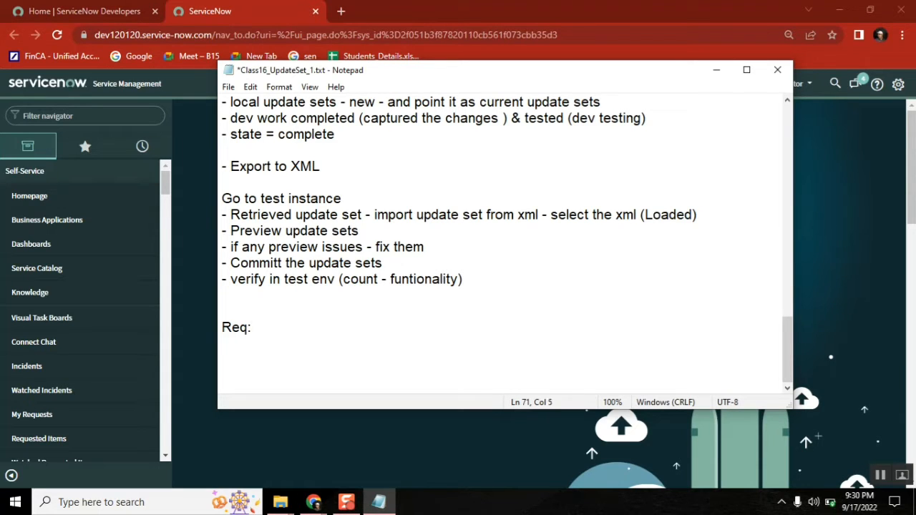
# Step: Open a new incident form by entering incident.FORM in the Filter navigator
pyautogui.click(83, 108)
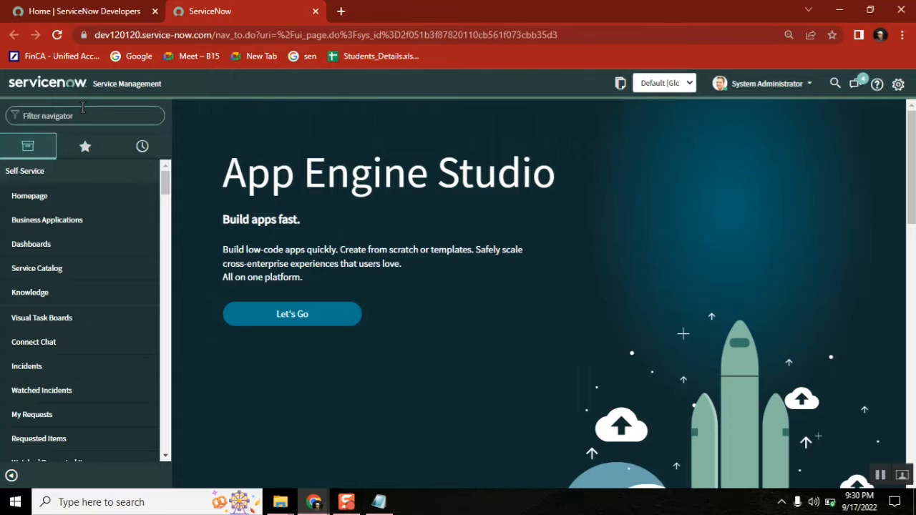
pyautogui.write('inc')
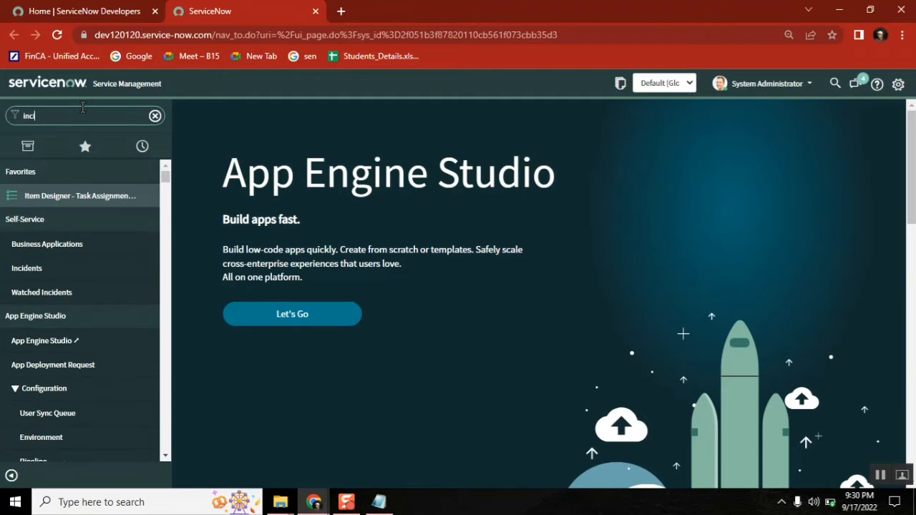
pyautogui.write('ident')
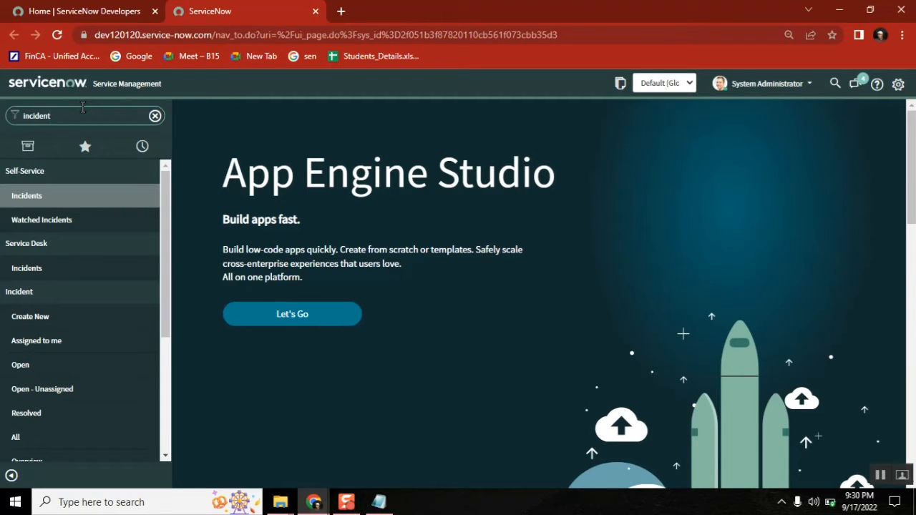
pyautogui.write('.FORM')
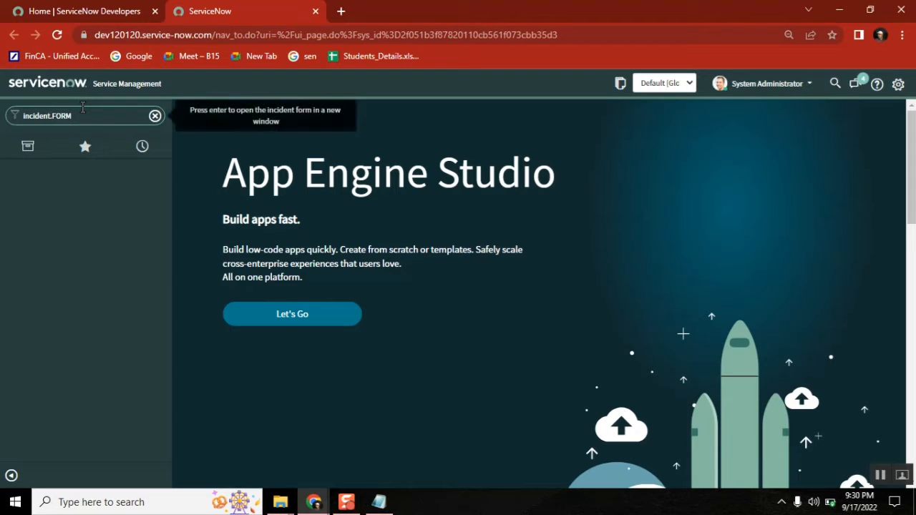
pyautogui.press('Return')
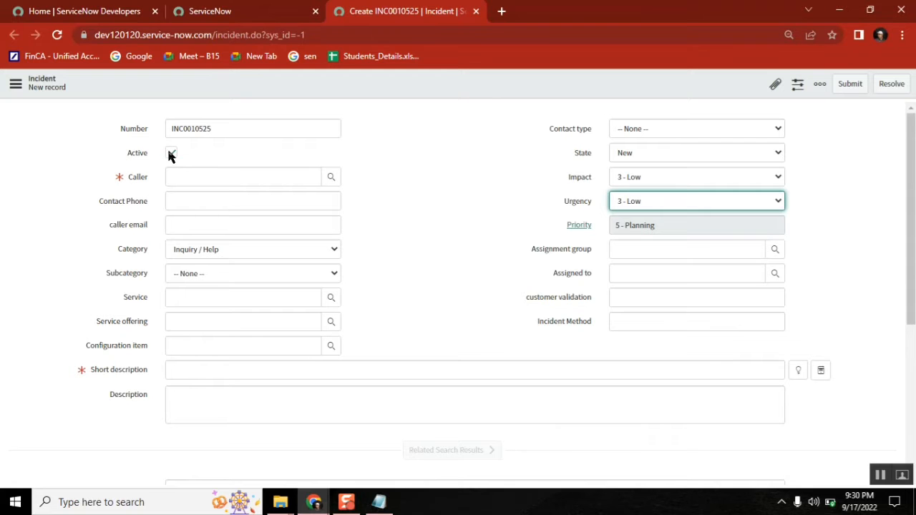
# Step: Dismiss the three alerts and set the incident INC0010525's State to Closed
pyautogui.click(576, 111)
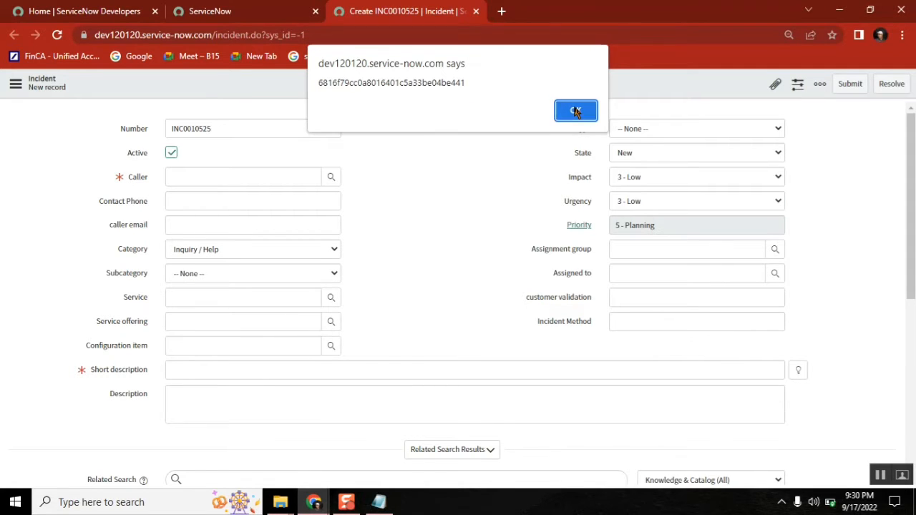
pyautogui.click(576, 111)
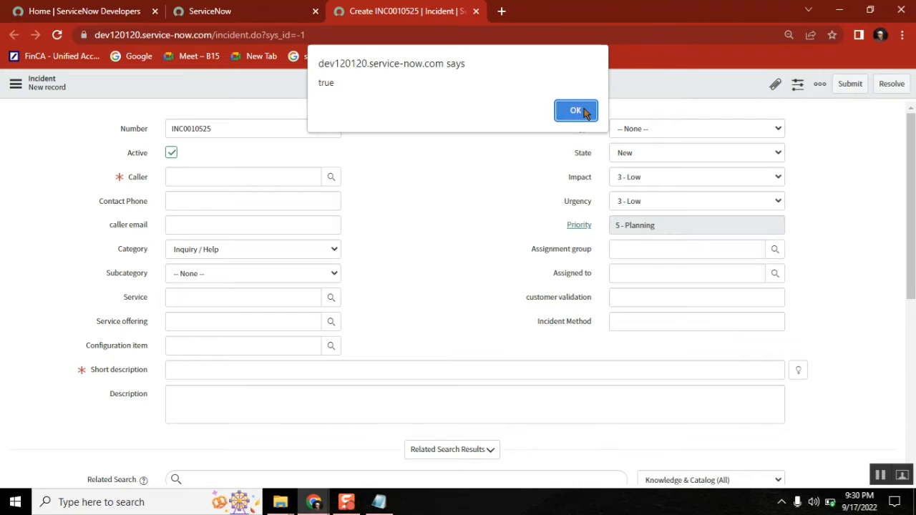
pyautogui.click(584, 112)
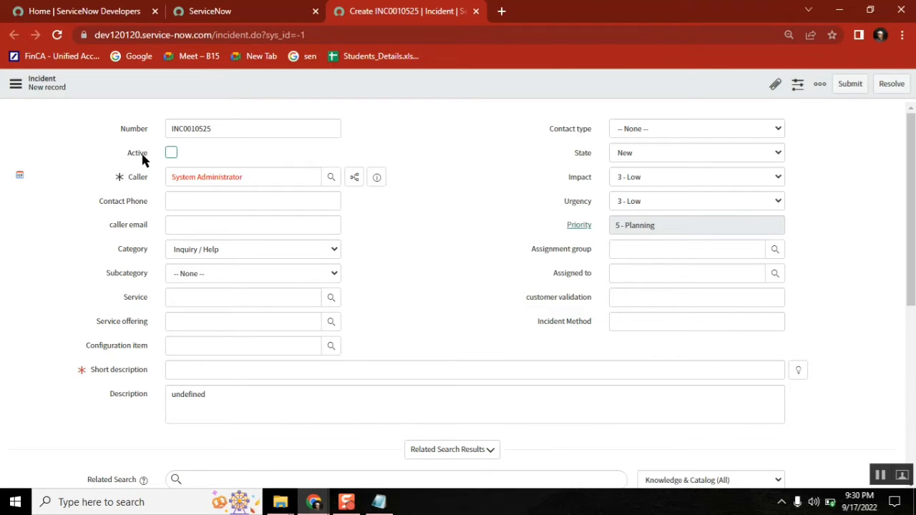
pyautogui.rightClick(581, 159)
pyautogui.click(492, 159)
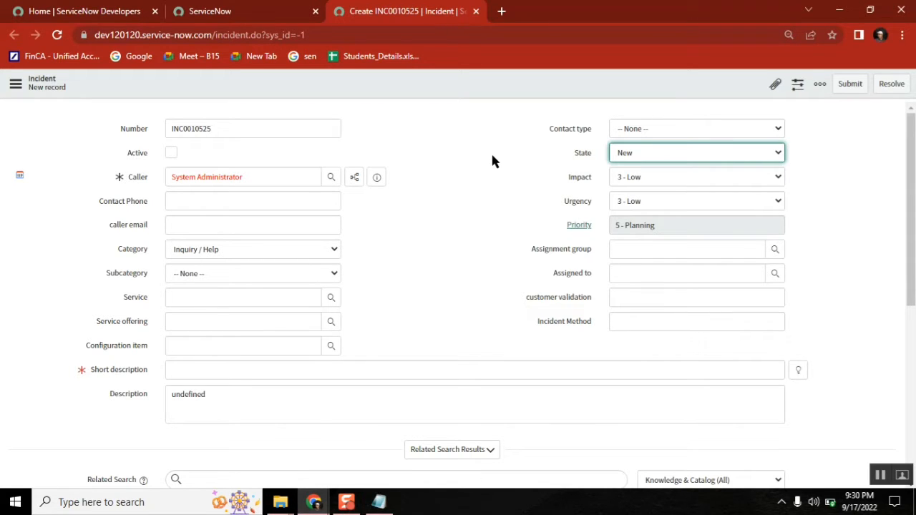
pyautogui.click(659, 155)
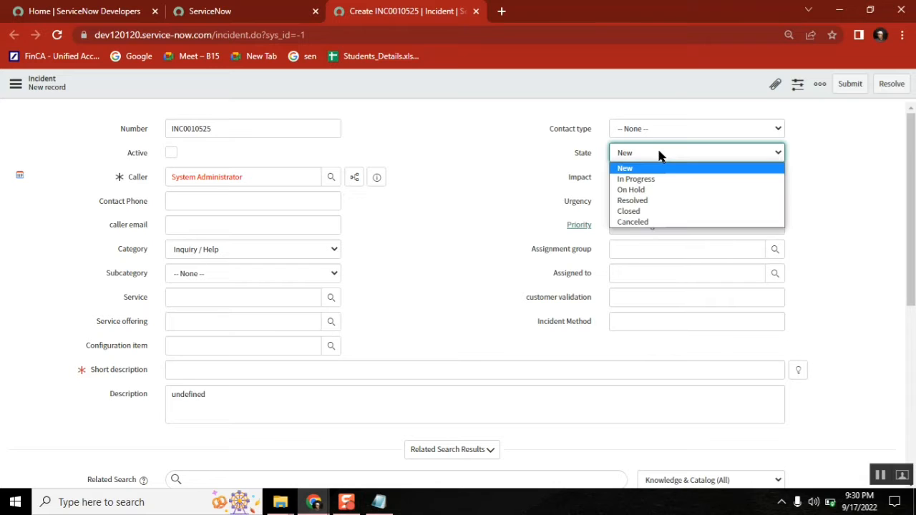
pyautogui.click(640, 213)
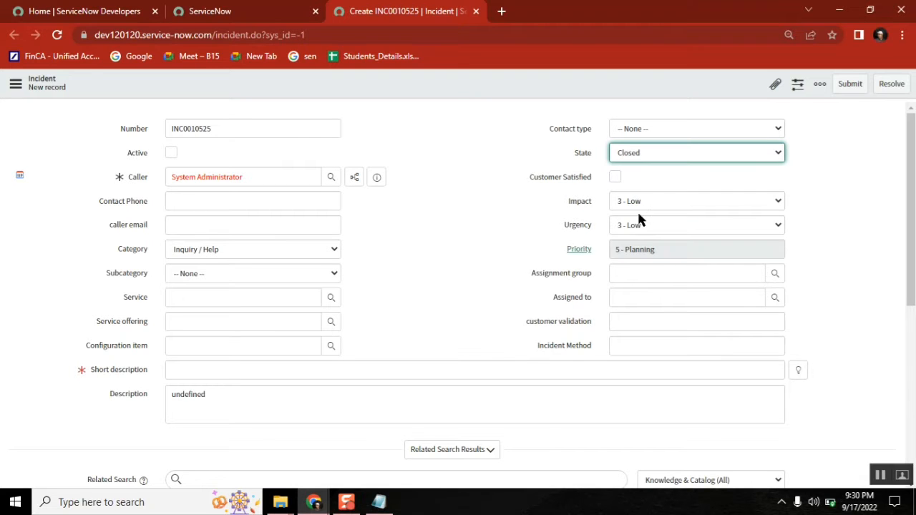
pyautogui.click(628, 158)
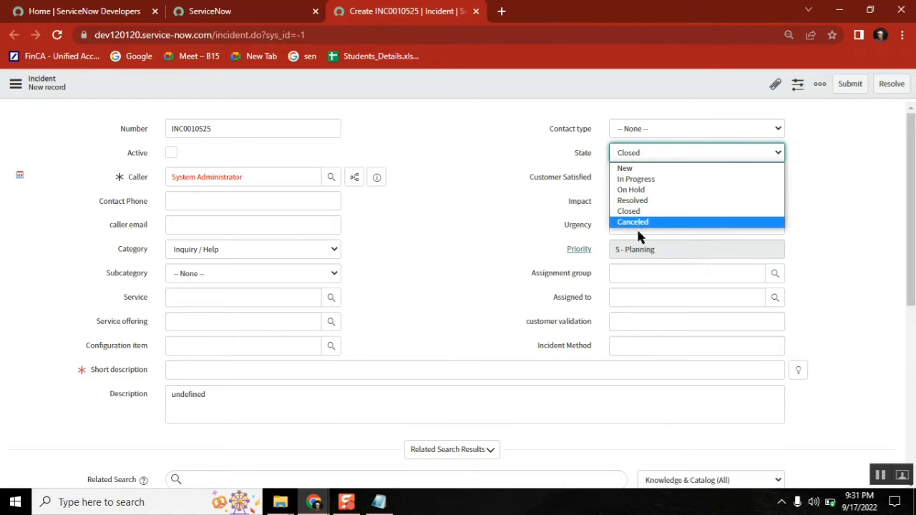
pyautogui.click(506, 152)
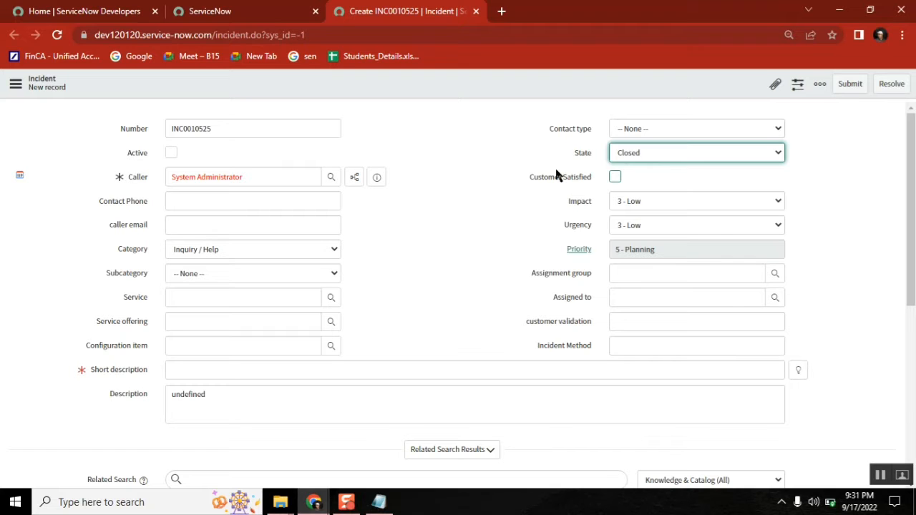
# Step: Write 'create a column' under Req: in the notes, then go back to the incident form
pyautogui.click(378, 504)
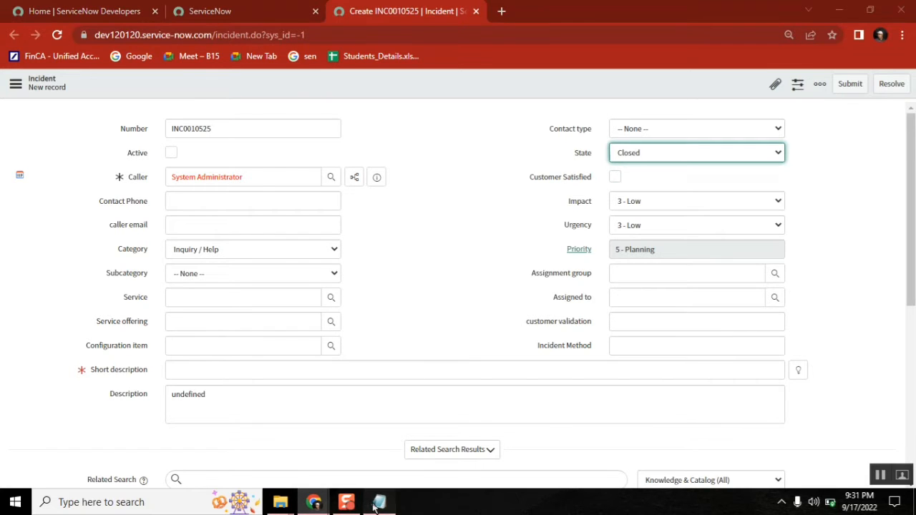
pyautogui.press('Return')
pyautogui.write('cre')
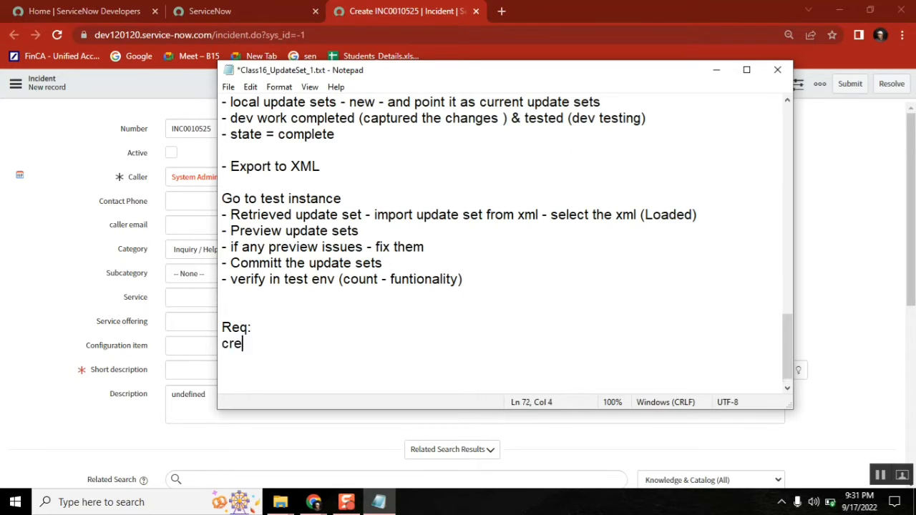
pyautogui.write('ate one new')
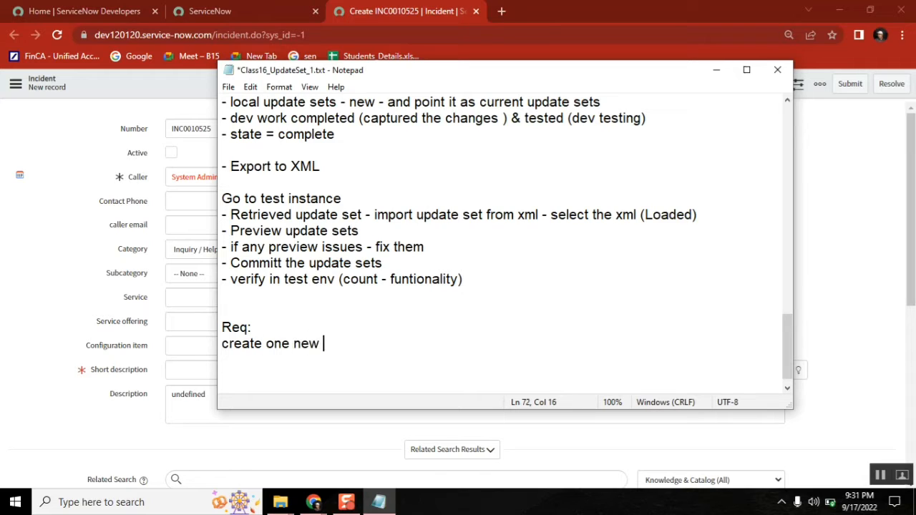
pyautogui.press('BackSpace')
pyautogui.press('BackSpace')
pyautogui.press('BackSpace')
pyautogui.press('BackSpace')
pyautogui.press('BackSpace')
pyautogui.press('BackSpace')
pyautogui.press('BackSpace')
pyautogui.press('BackSpace')
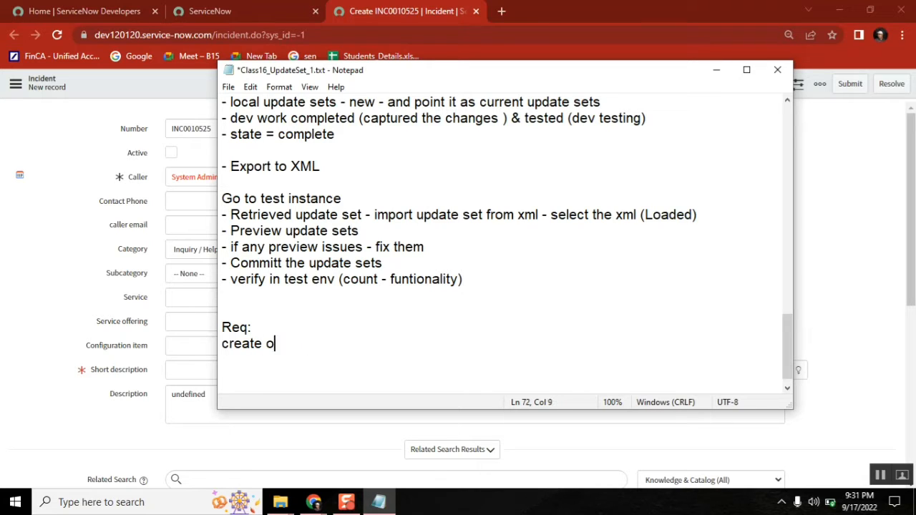
pyautogui.write('a column')
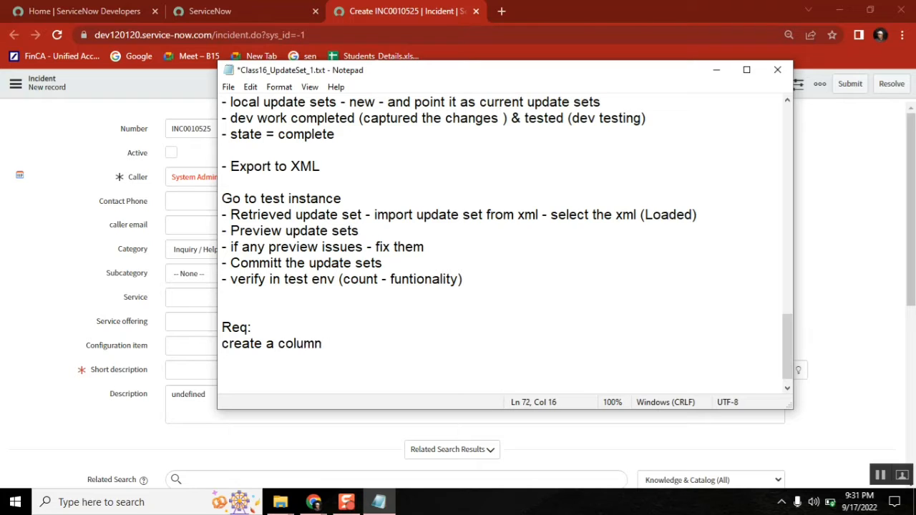
pyautogui.click(50, 191)
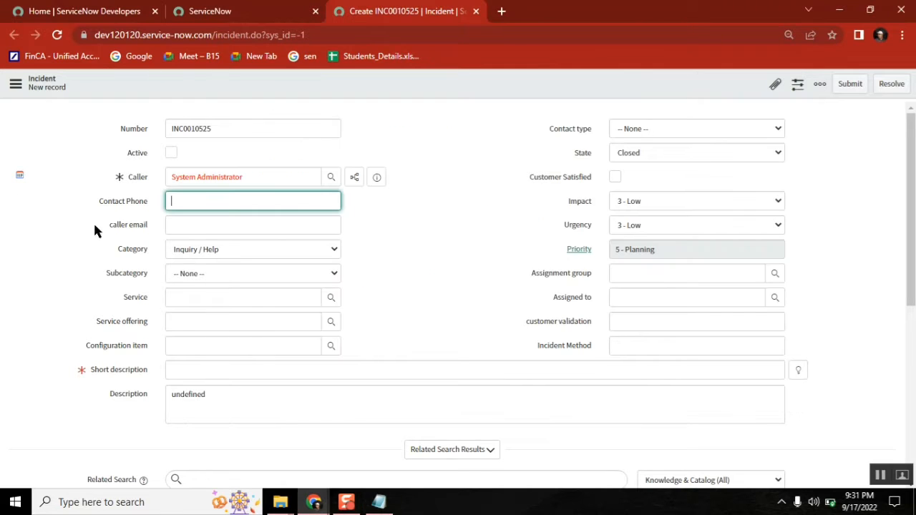
pyautogui.click(615, 177)
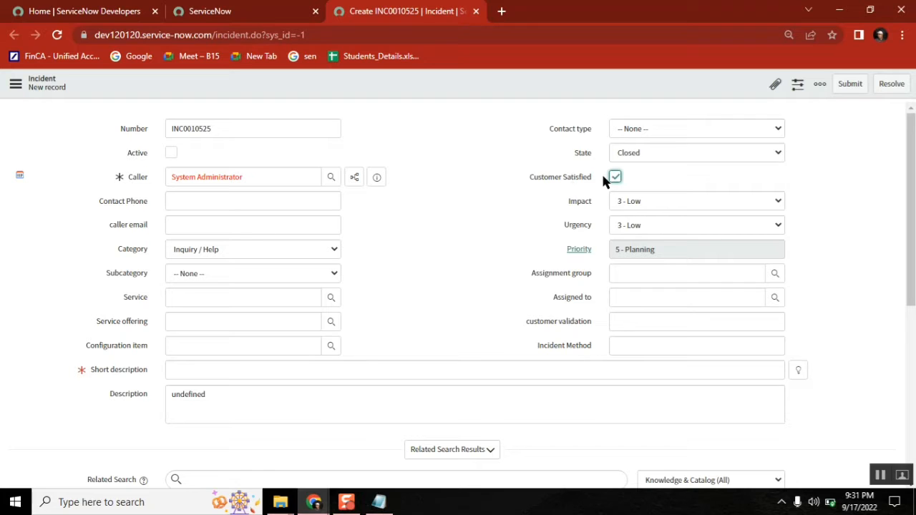
pyautogui.rightClick(561, 184)
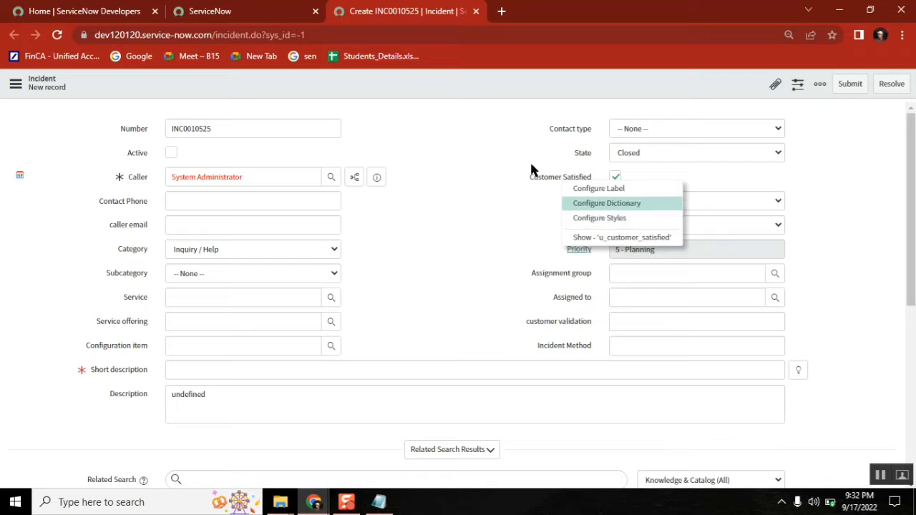
pyautogui.click(531, 170)
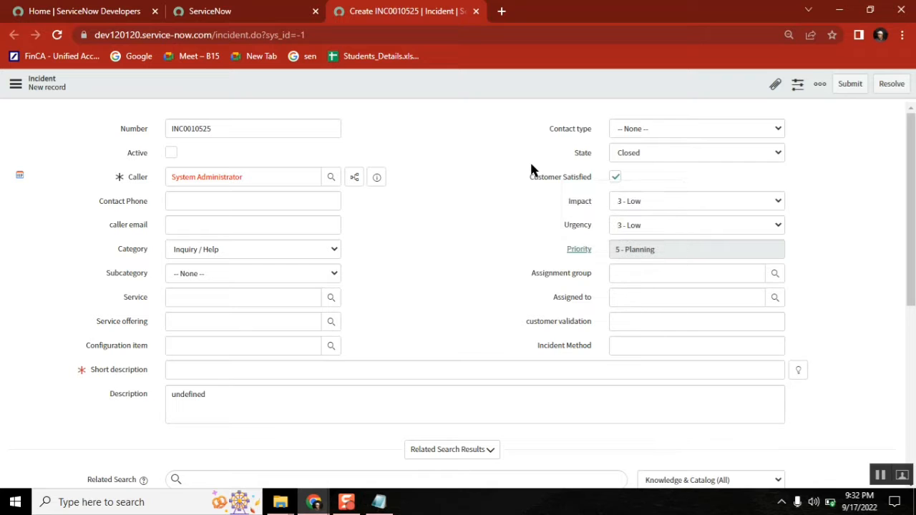
pyautogui.click(614, 180)
# Step: Append '- Rating' and add the line about showing the rating field only when state = closed or cancelled
pyautogui.click(378, 502)
pyautogui.press('Return')
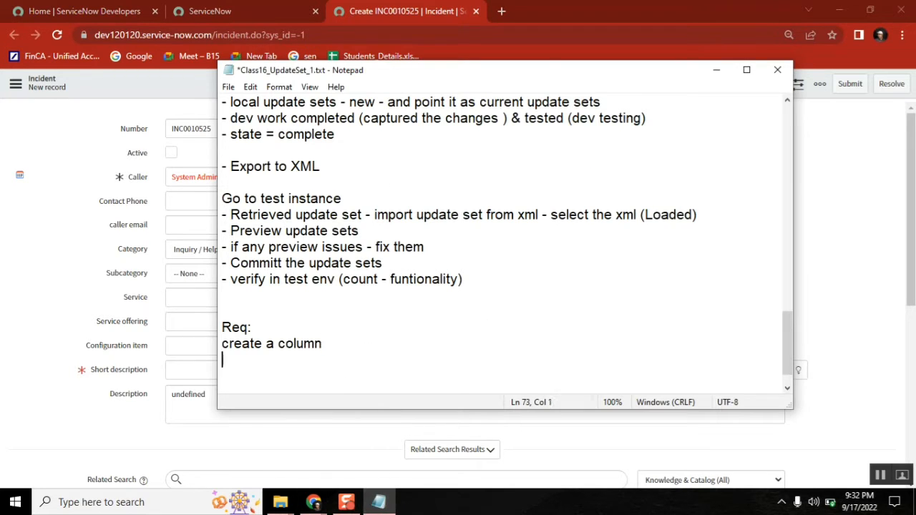
pyautogui.press('BackSpace')
pyautogui.press('BackSpace')
pyautogui.write('- Rating')
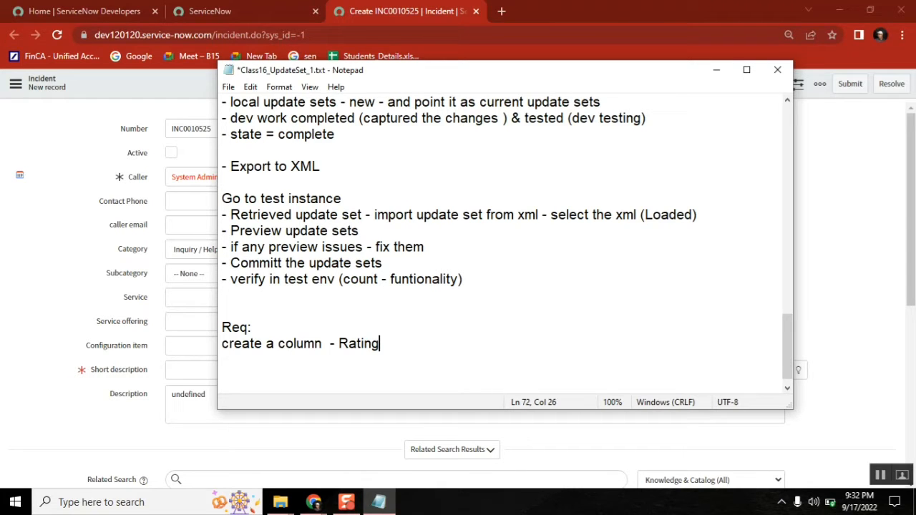
pyautogui.press('Return')
pyautogui.write('c')
pyautogui.press('BackSpace')
pyautogui.write('keep a logic ')
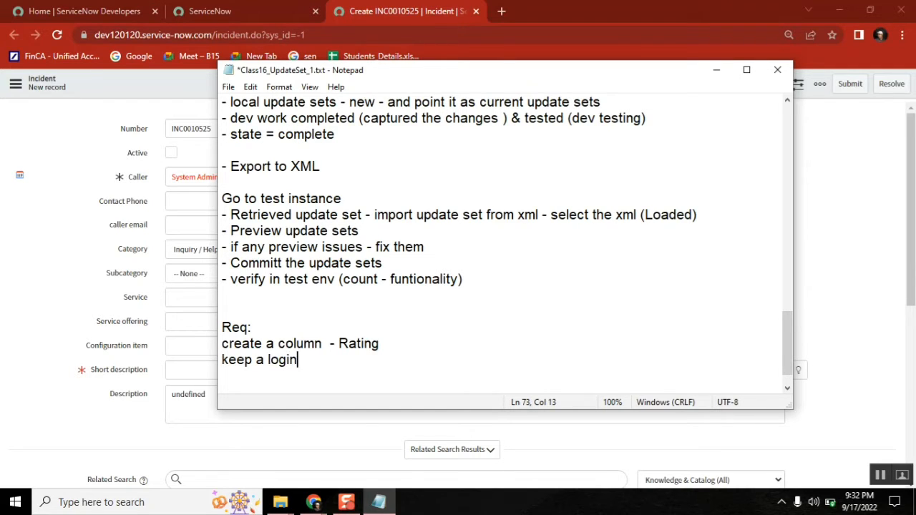
pyautogui.write('to show t')
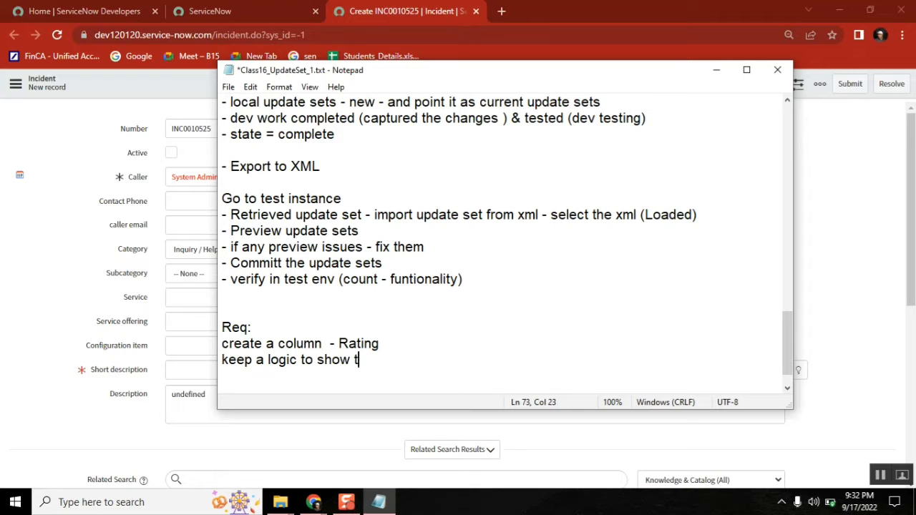
pyautogui.write('his rating')
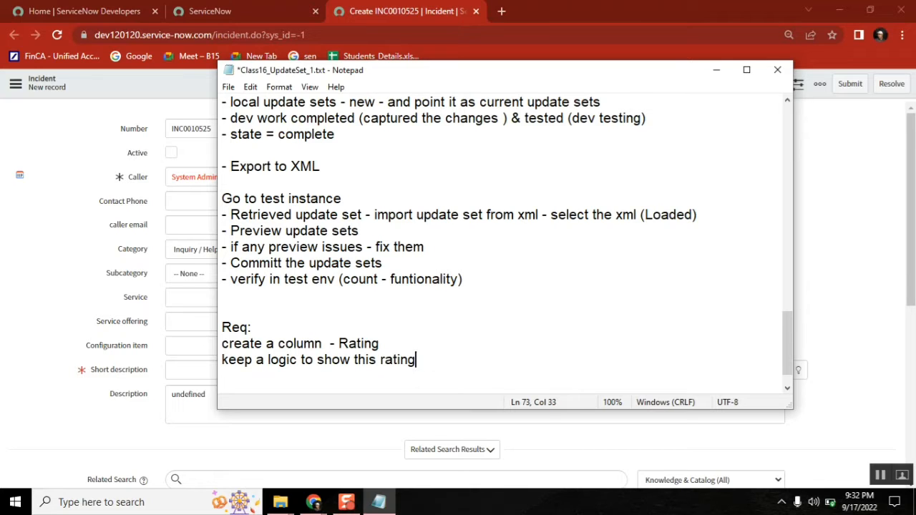
pyautogui.write(' field onl')
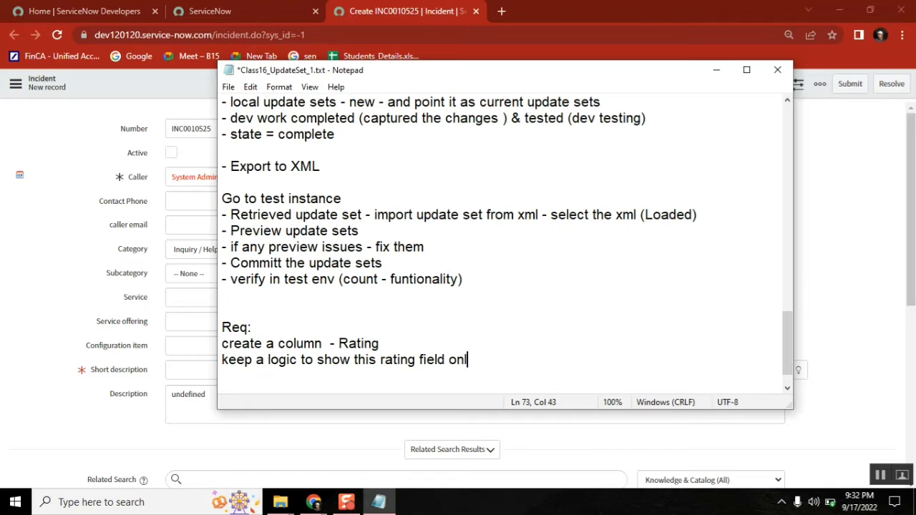
pyautogui.write('y when sta')
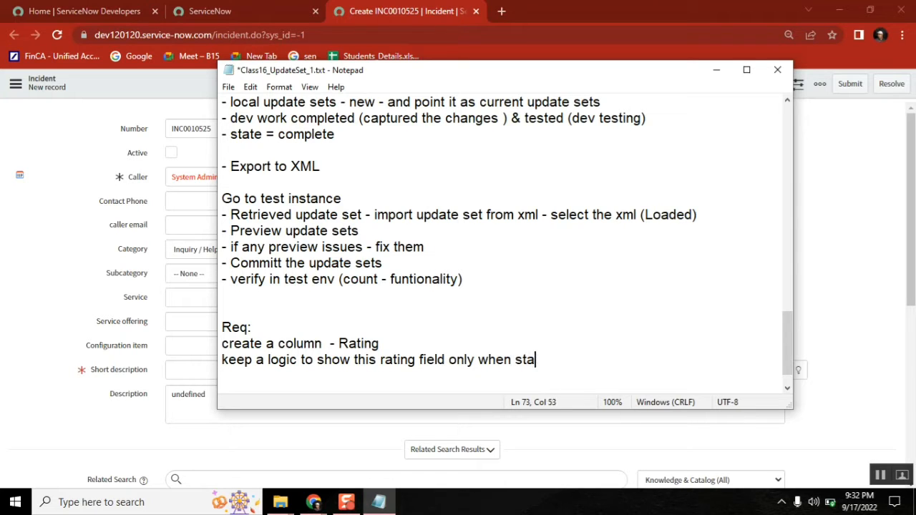
pyautogui.write('te = closed')
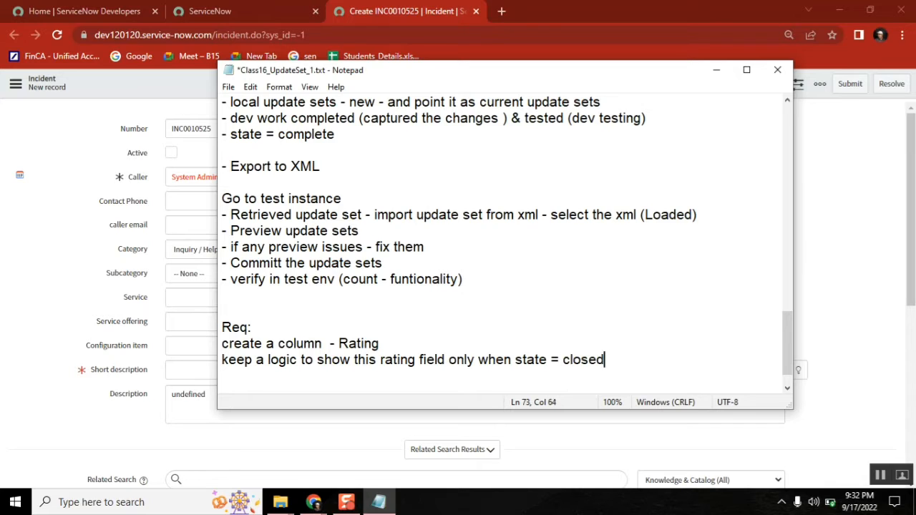
pyautogui.write(' or cancelled')
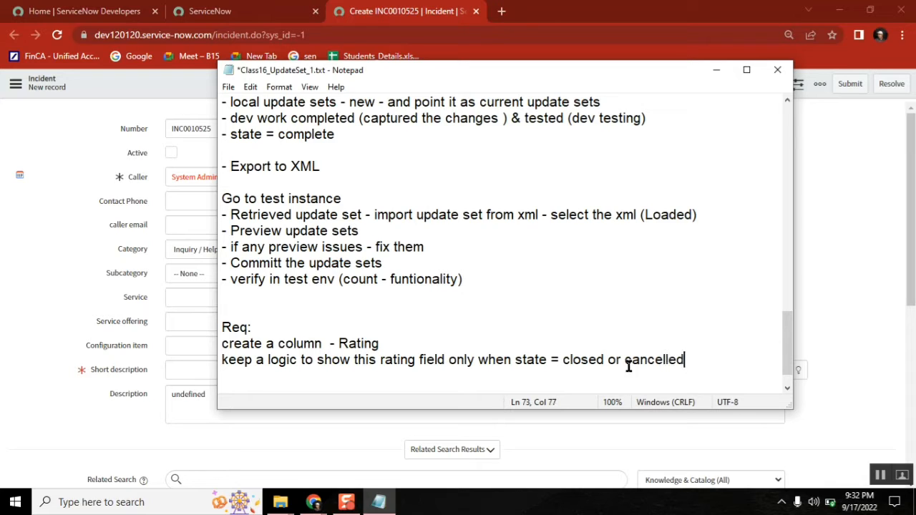
# Step: Add INCIDENT after Req:, end the requirement with a period, and go back to ServiceNow
pyautogui.doubleClick(581, 359)
pyautogui.click(275, 324)
pyautogui.write('INCIDENT')
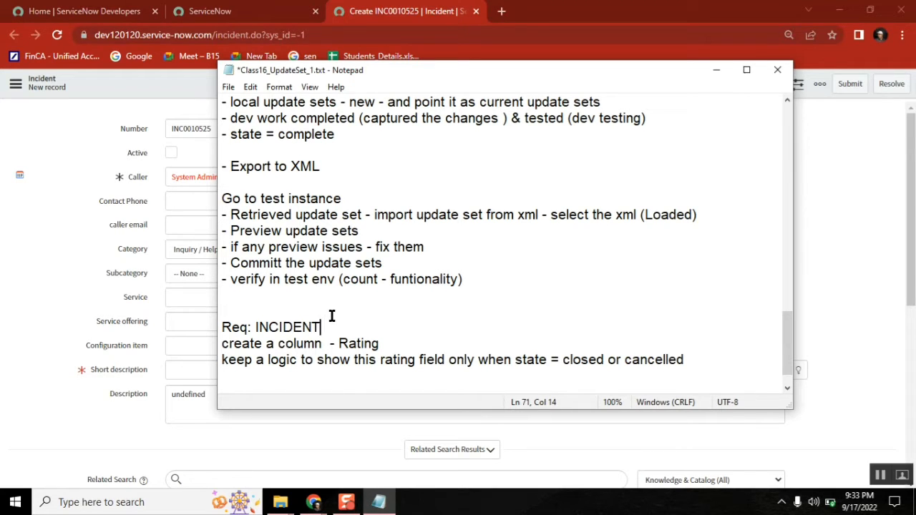
pyautogui.click(706, 363)
pyautogui.write('.')
pyautogui.press('Return')
pyautogui.press('Return')
pyautogui.press('Return')
pyautogui.press('Return')
pyautogui.press('Return')
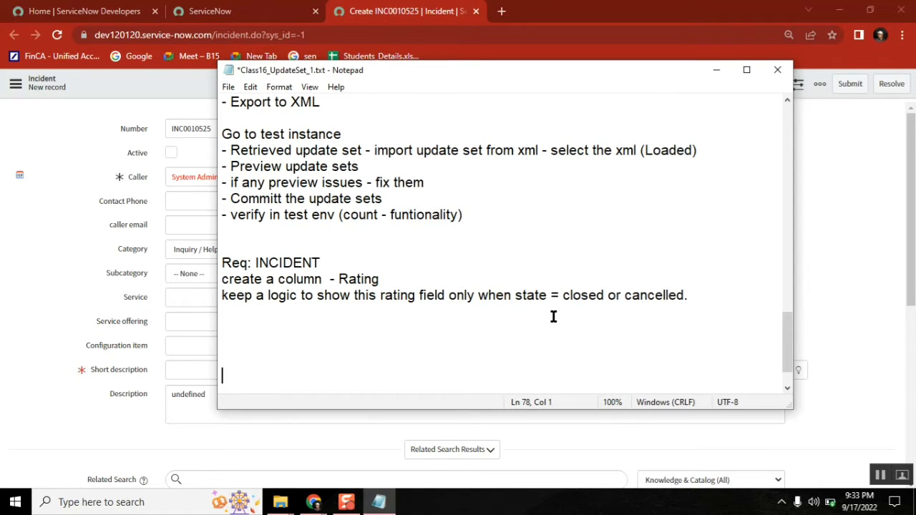
pyautogui.doubleClick(294, 263)
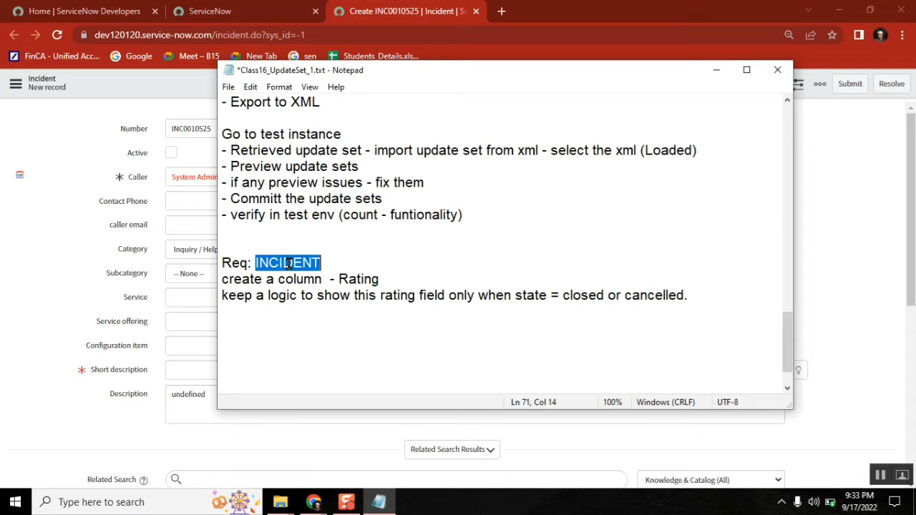
pyautogui.click(241, 336)
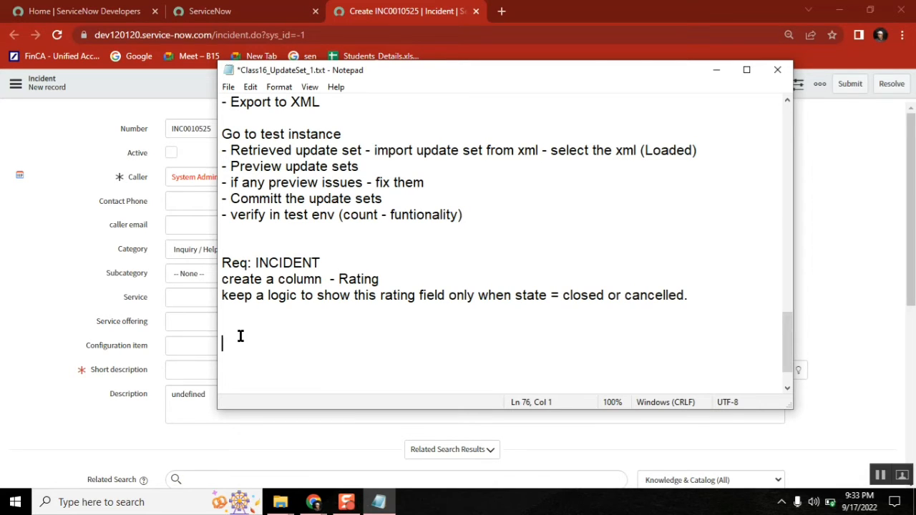
pyautogui.click(222, 11)
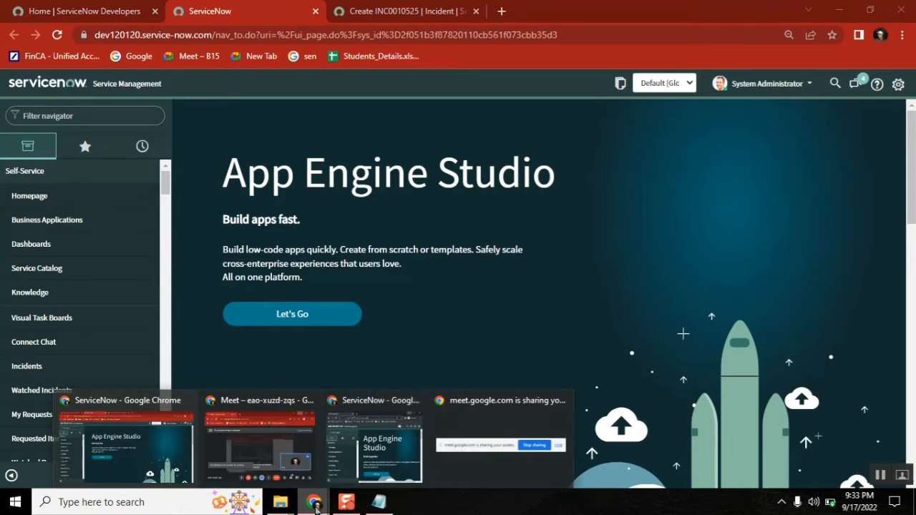
# Step: Open Stories in a new tab via the 'stor' navigator filter and create a new story
pyautogui.click(106, 116)
pyautogui.write('s')
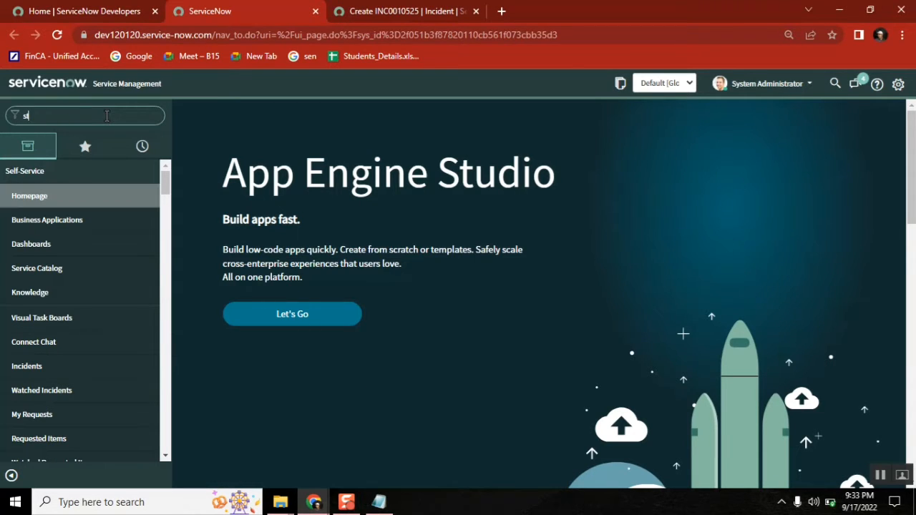
pyautogui.write('tor')
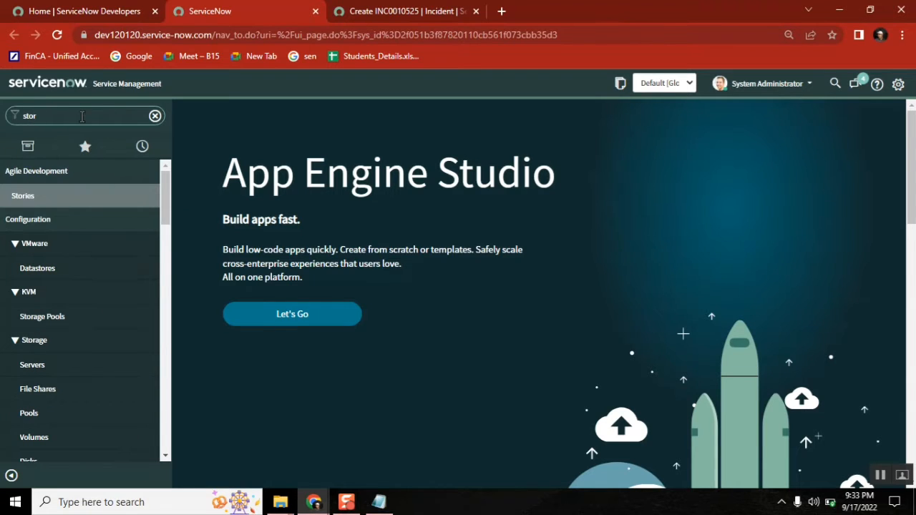
pyautogui.middleClick(29, 196)
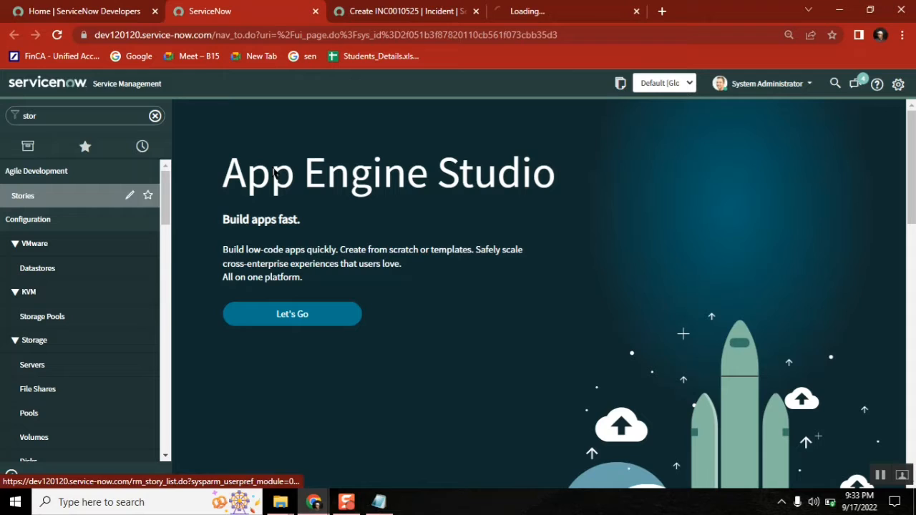
pyautogui.click(545, 11)
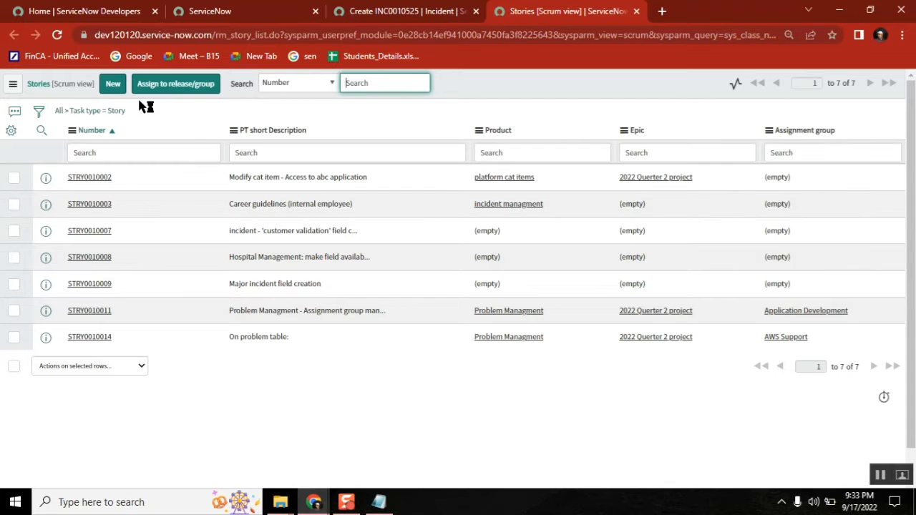
pyautogui.click(113, 85)
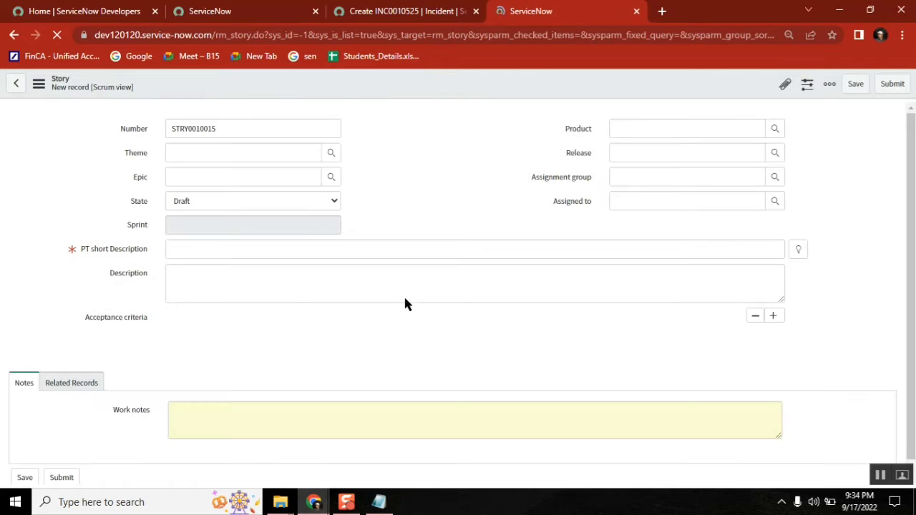
# Step: Set the story's Theme to General ITSM support, Epic to 2022 Quarter 2 project, and State to Ready
pyautogui.click(240, 153)
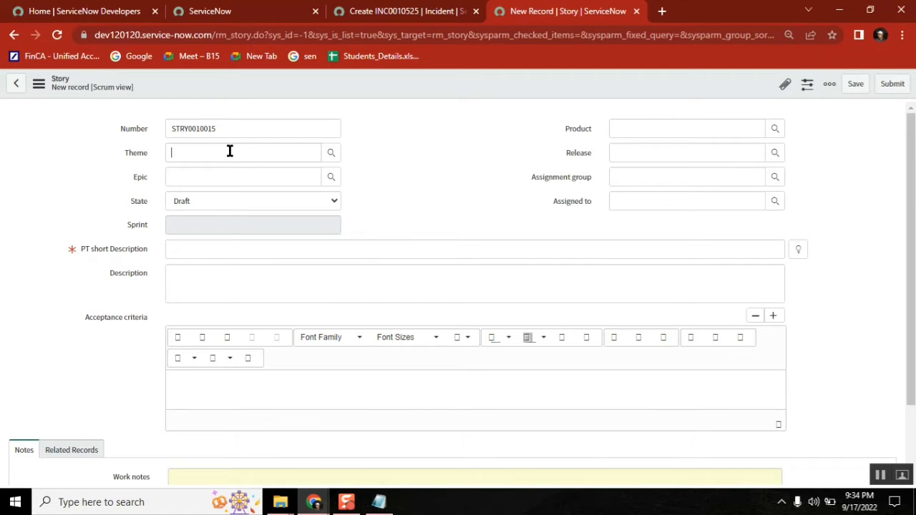
pyautogui.click(331, 154)
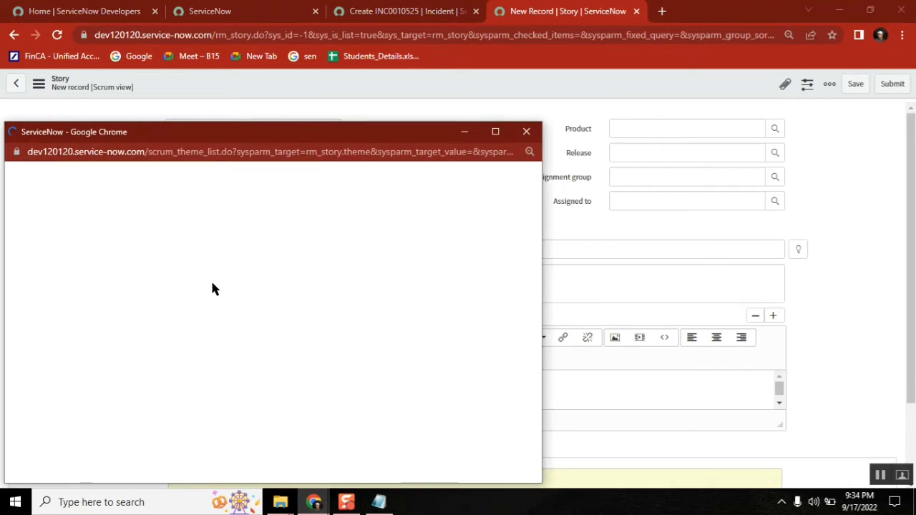
pyautogui.click(85, 267)
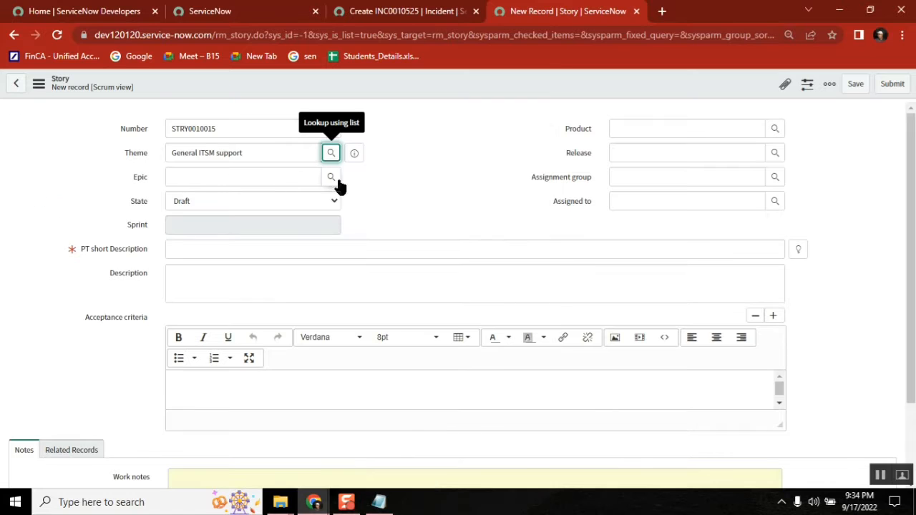
pyautogui.click(332, 179)
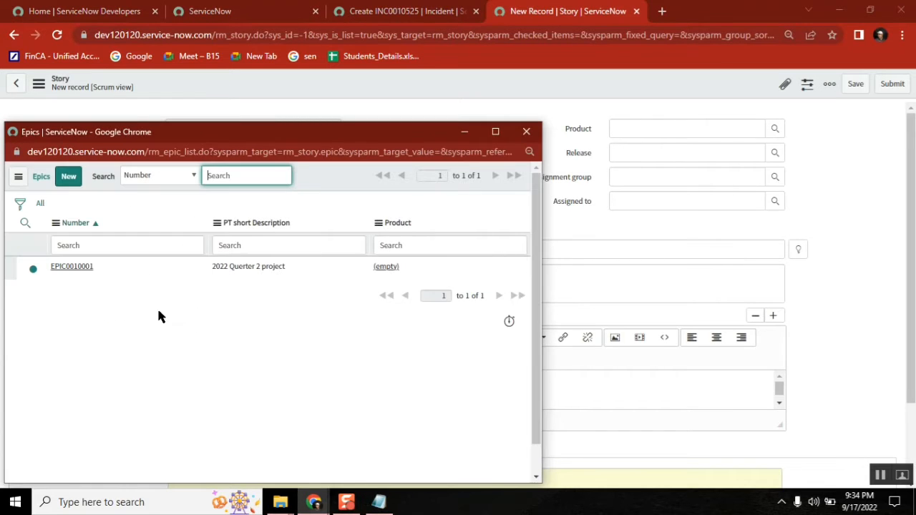
pyautogui.click(71, 267)
pyautogui.click(291, 201)
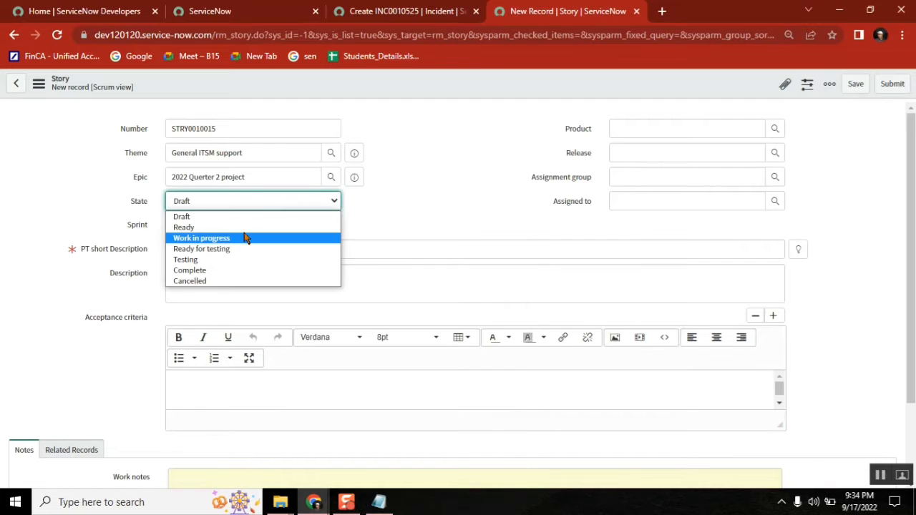
pyautogui.click(240, 227)
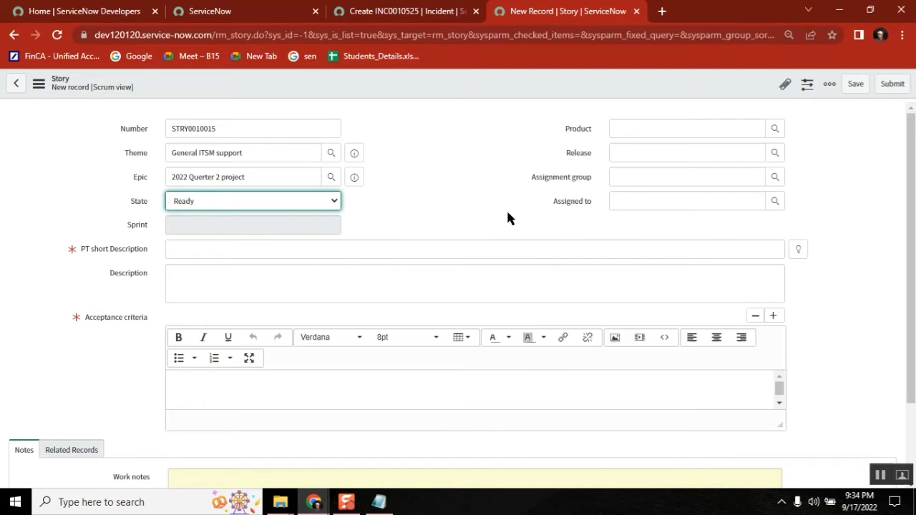
# Step: Enter the short description 'Incident Rating field available', fixing misspellings with the spelling suggestions
pyautogui.click(275, 250)
pyautogui.write('I')
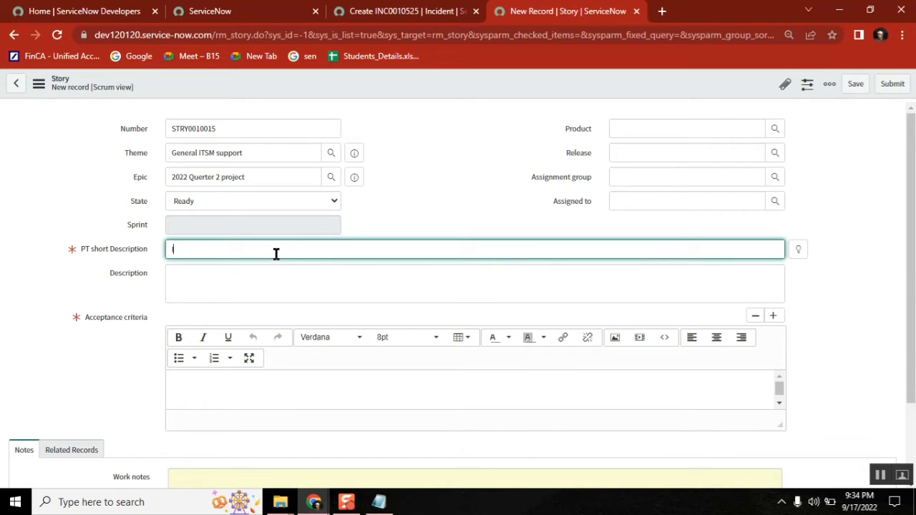
pyautogui.write('ncident Rating filed')
pyautogui.press('BackSpace')
pyautogui.write('ld')
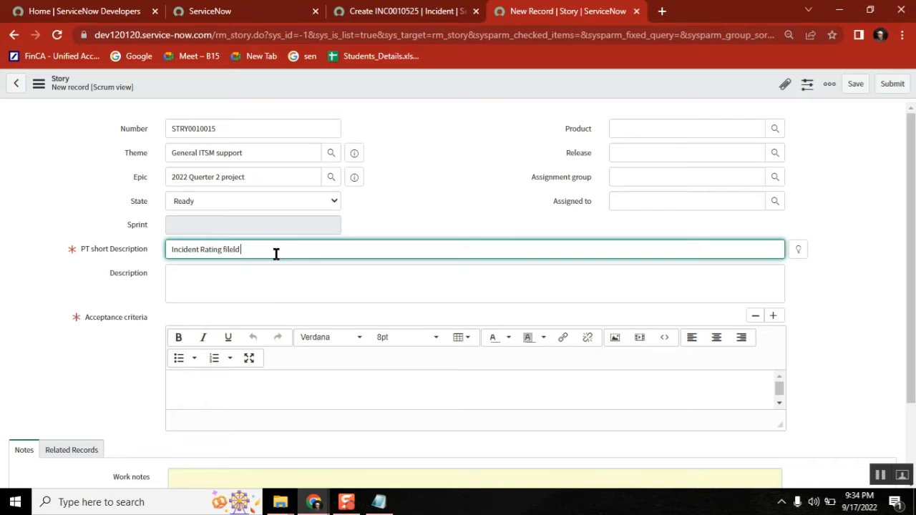
pyautogui.write(' availble')
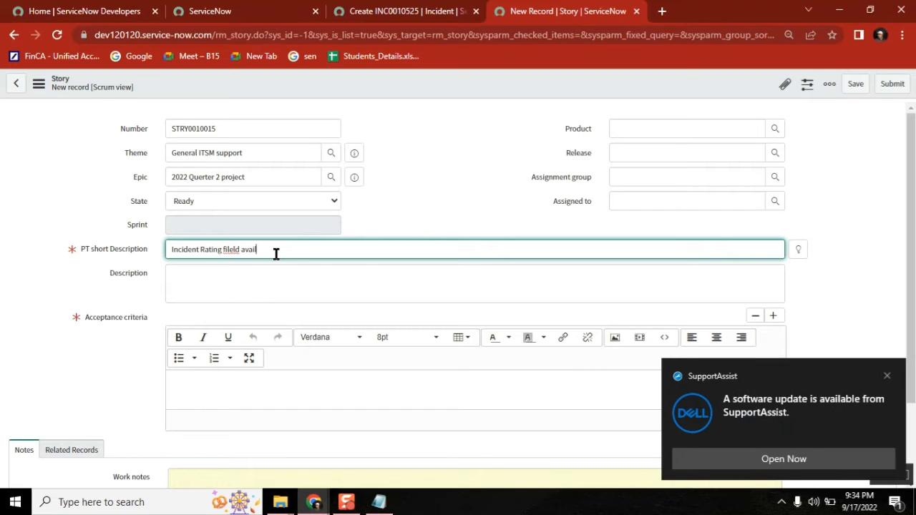
pyautogui.rightClick(235, 249)
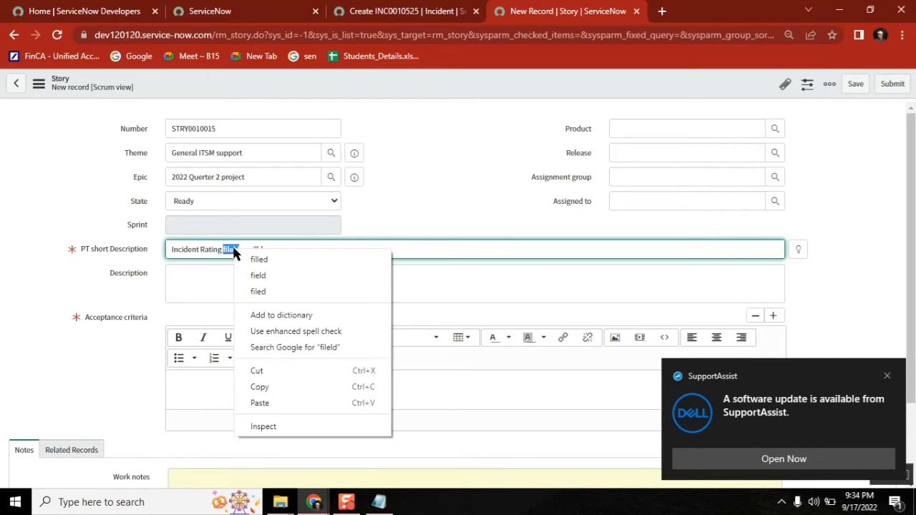
pyautogui.click(272, 276)
pyautogui.rightClick(251, 250)
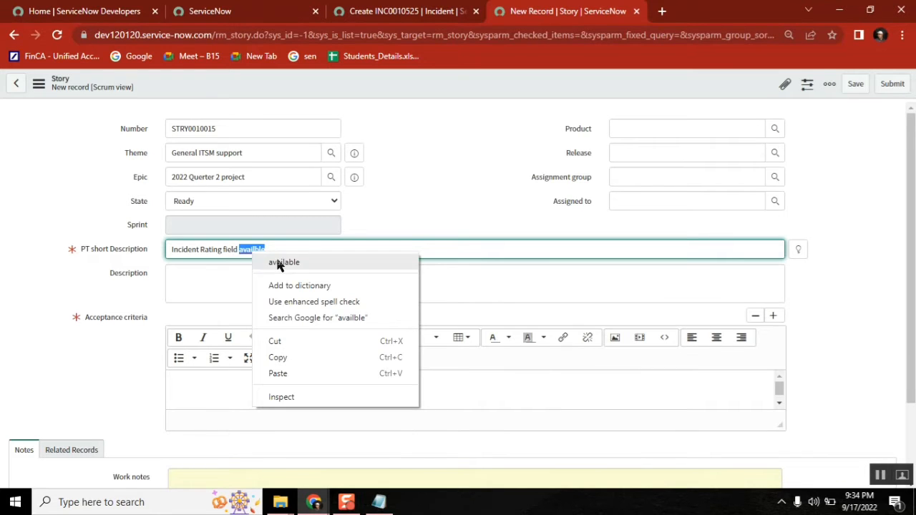
pyautogui.click(278, 263)
pyautogui.click(212, 280)
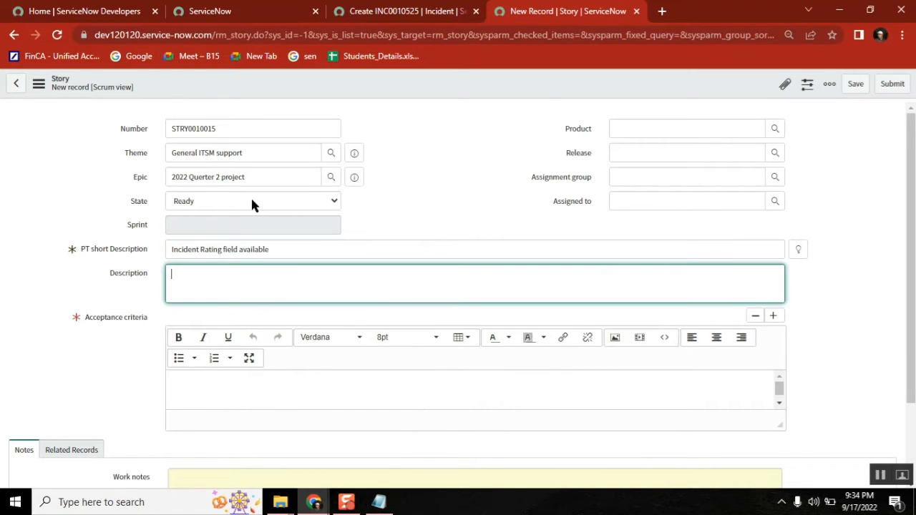
# Step: Set the story's Product to incident managment
pyautogui.click(775, 129)
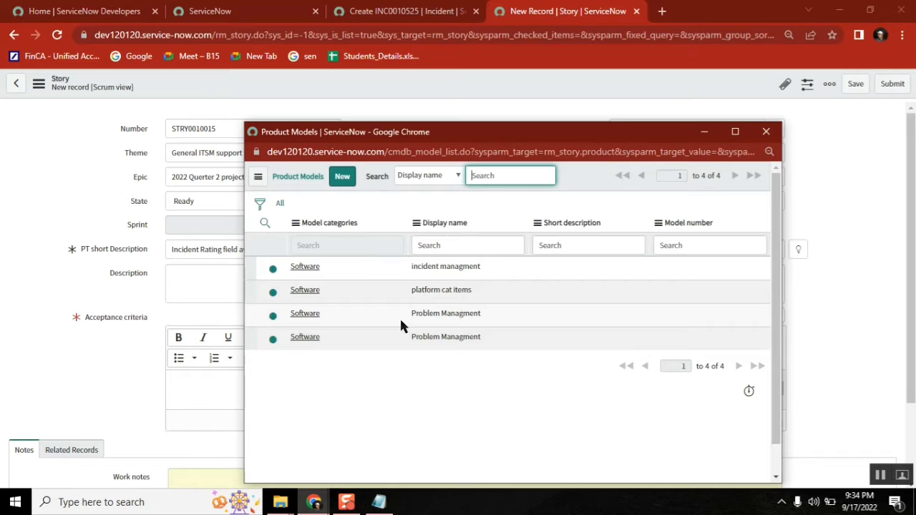
pyautogui.click(304, 267)
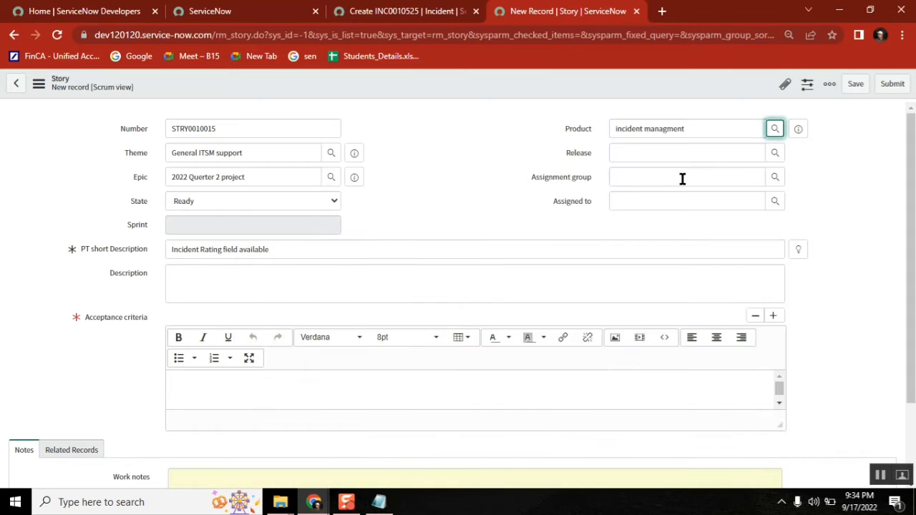
pyautogui.click(777, 153)
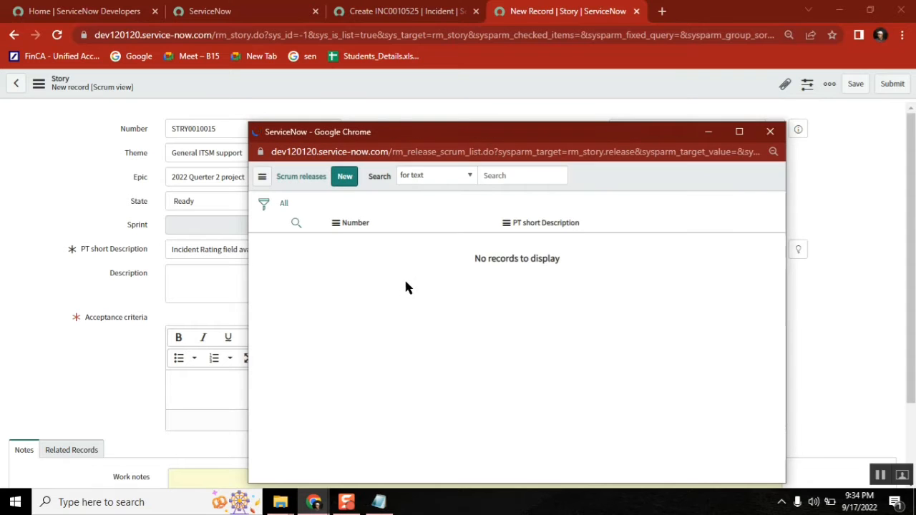
pyautogui.click(778, 133)
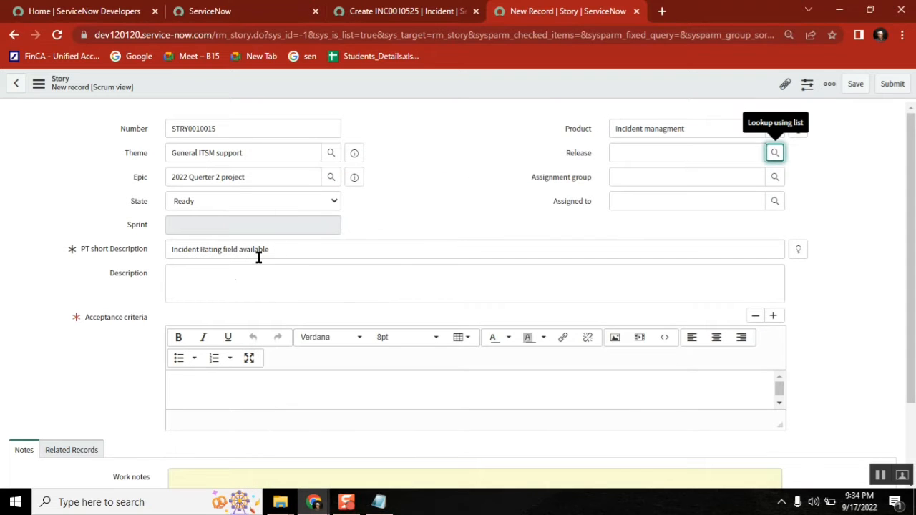
pyautogui.click(236, 276)
# Step: Copy the two Rating requirement lines from Notepad into the story's Description
pyautogui.click(379, 502)
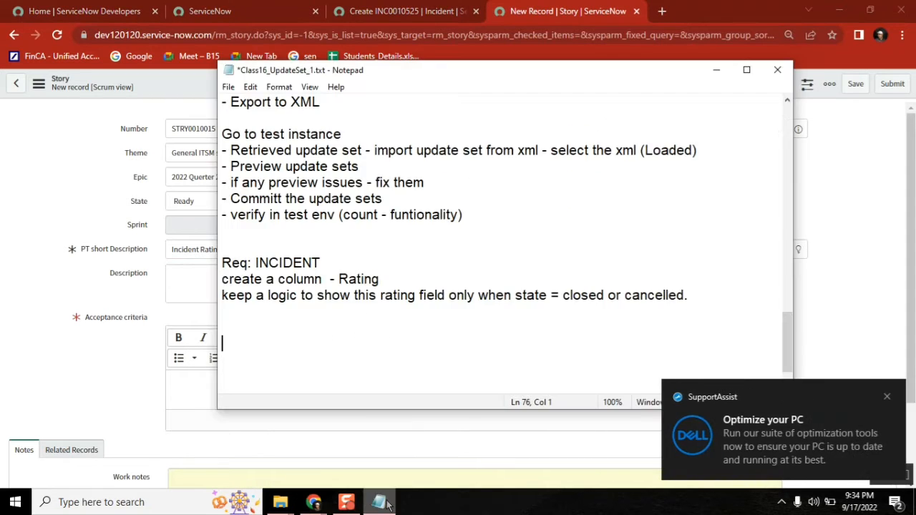
pyautogui.moveTo(484, 335); pyautogui.dragTo(168, 282)
pyautogui.click(706, 301)
pyautogui.hotkey('ctrl', 'c')
pyautogui.click(167, 283)
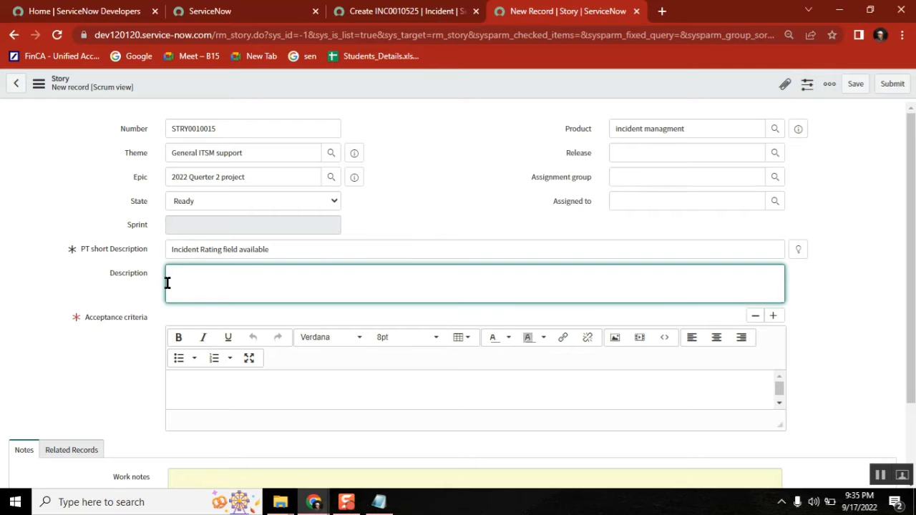
pyautogui.hotkey('ctrl', 'v')
pyautogui.click(266, 272)
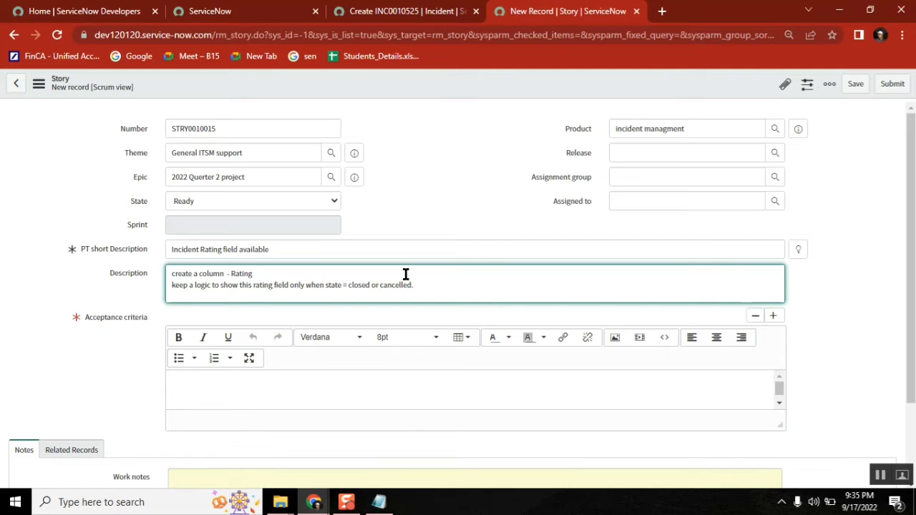
pyautogui.click(303, 393)
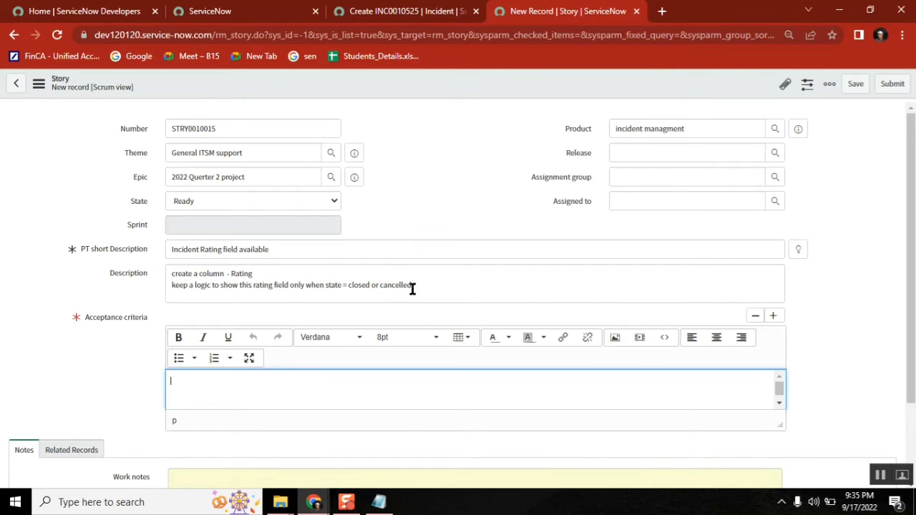
# Step: Paste the requirement into Acceptance criteria, capitalising the first words to Create and Keep
pyautogui.hotkey('ctrl', 'v')
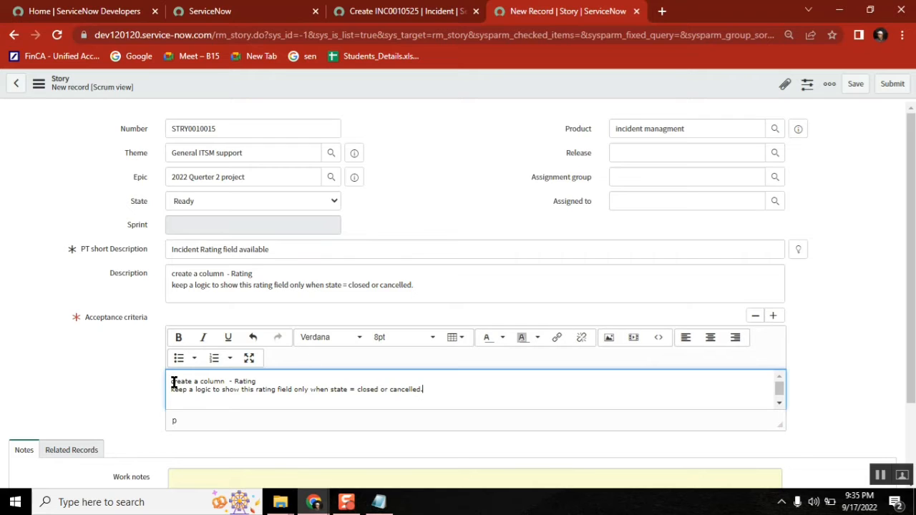
pyautogui.click(172, 382)
pyautogui.press('Delete')
pyautogui.write('C')
pyautogui.press('BackSpace')
pyautogui.write('C')
pyautogui.click(261, 381)
pyautogui.click(175, 391)
pyautogui.press('BackSpace')
pyautogui.write('K')
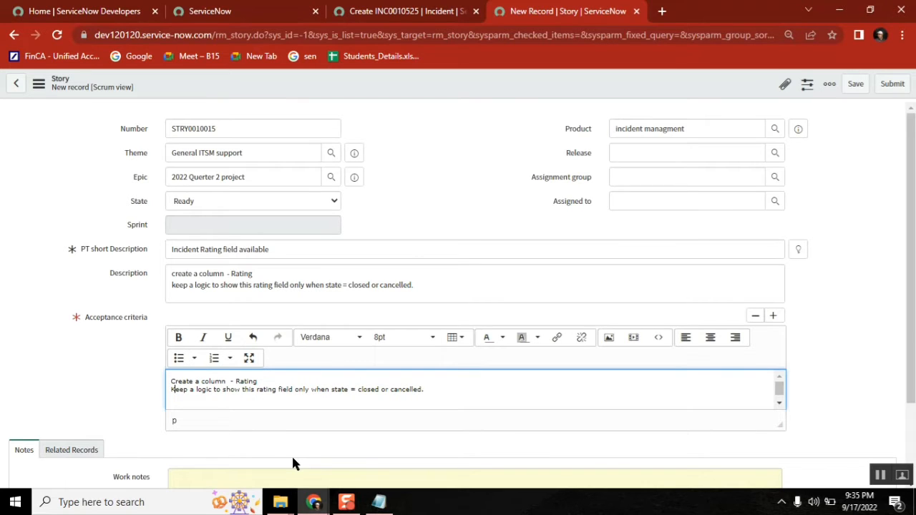
pyautogui.moveTo(315, 504)
pyautogui.click(414, 135)
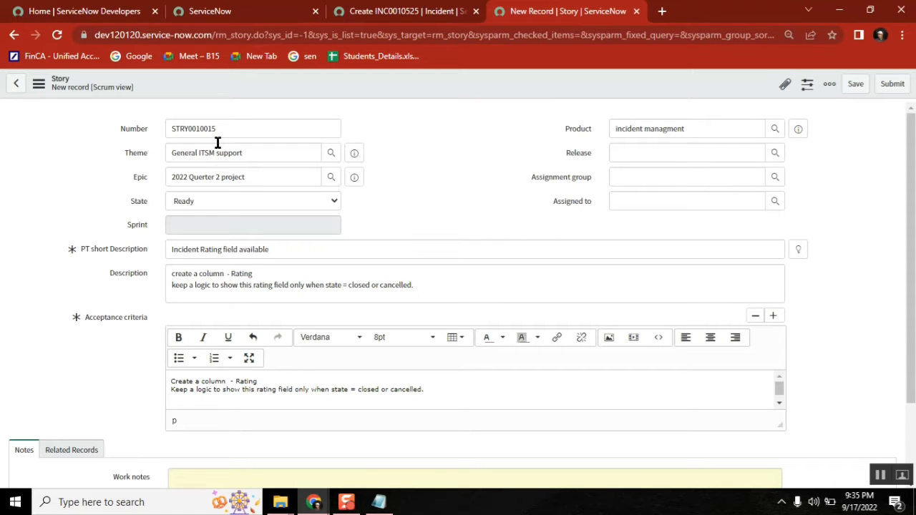
# Step: Set the story's Assignment group to Application Development
pyautogui.doubleClick(193, 128)
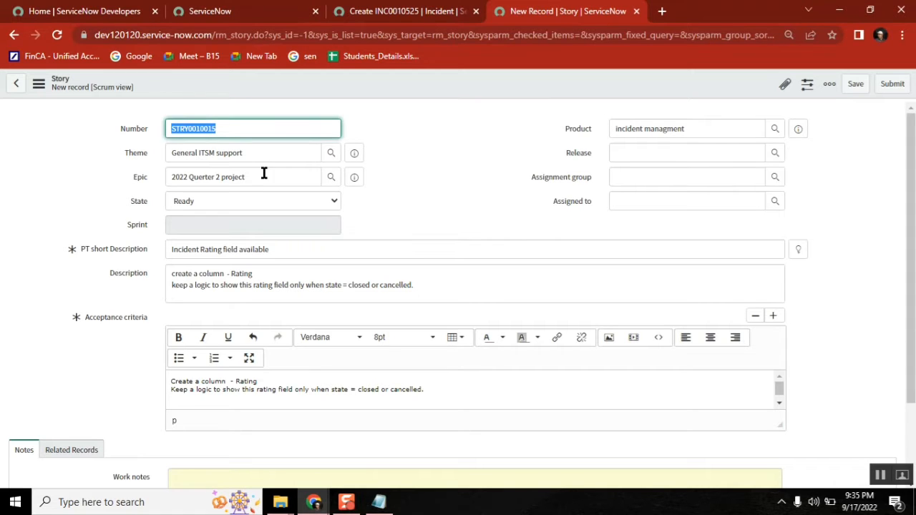
pyautogui.click(761, 177)
pyautogui.write('appli')
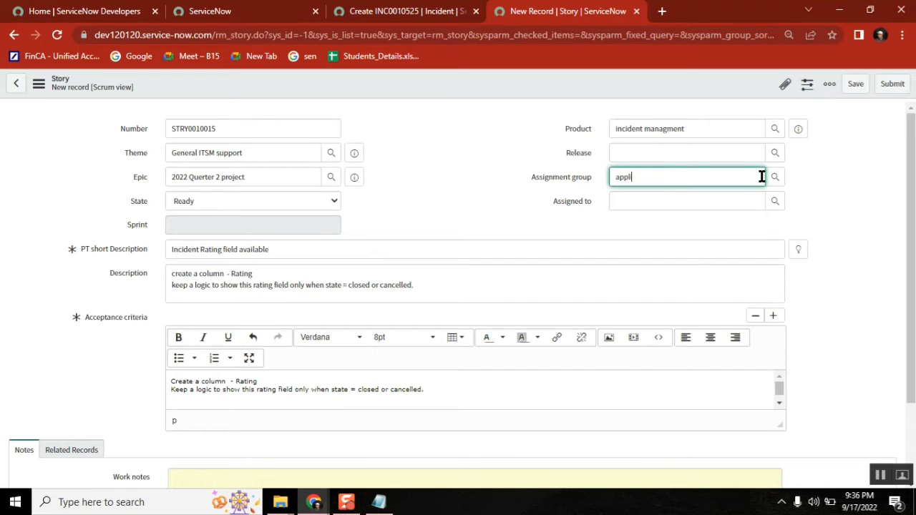
pyautogui.click(695, 205)
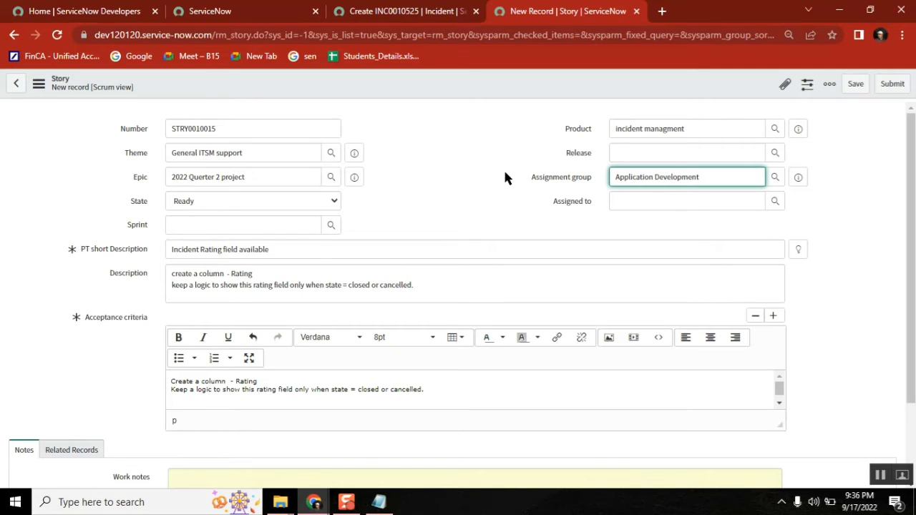
# Step: Save story STRY0010015 from the form header's context menu
pyautogui.rightClick(461, 84)
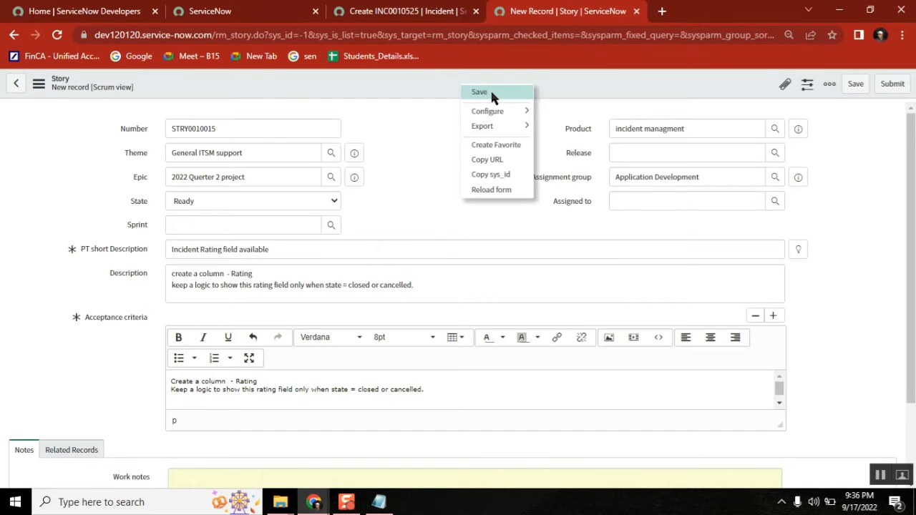
pyautogui.click(492, 93)
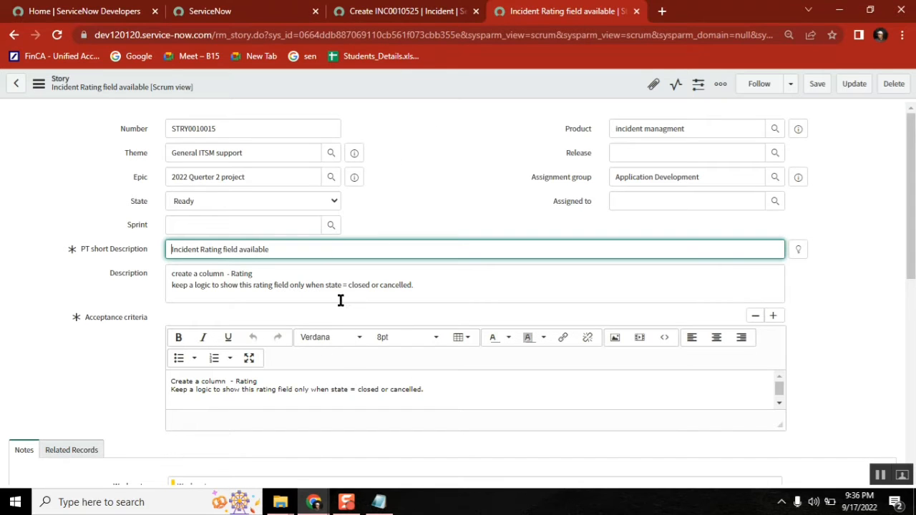
pyautogui.click(654, 202)
pyautogui.click(525, 143)
pyautogui.click(378, 503)
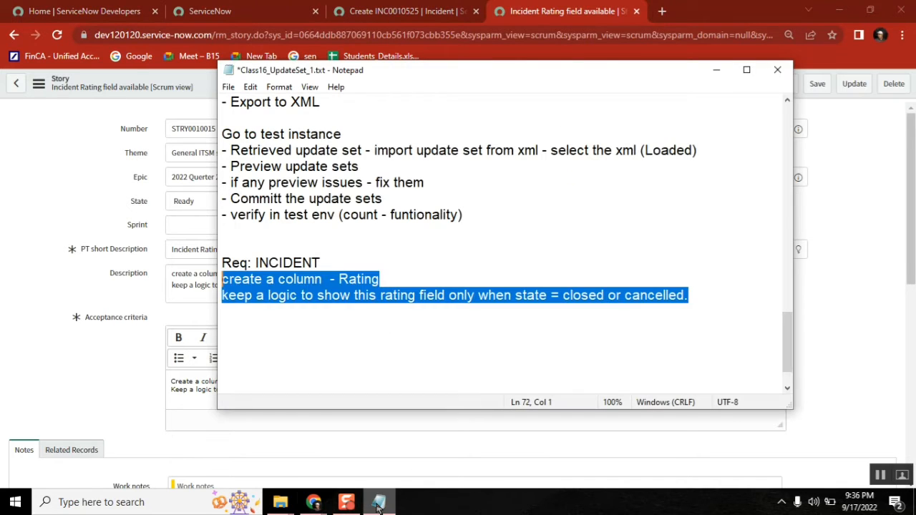
# Step: Log 'story created.' under the Rating requirement in Notepad and start a new '-' line below it
pyautogui.click(296, 342)
pyautogui.click(283, 329)
pyautogui.write('stor')
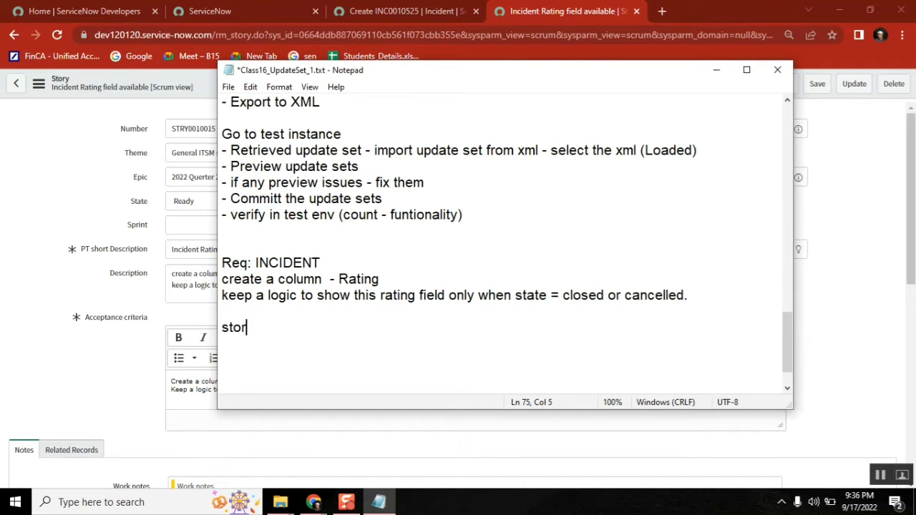
pyautogui.write('y created')
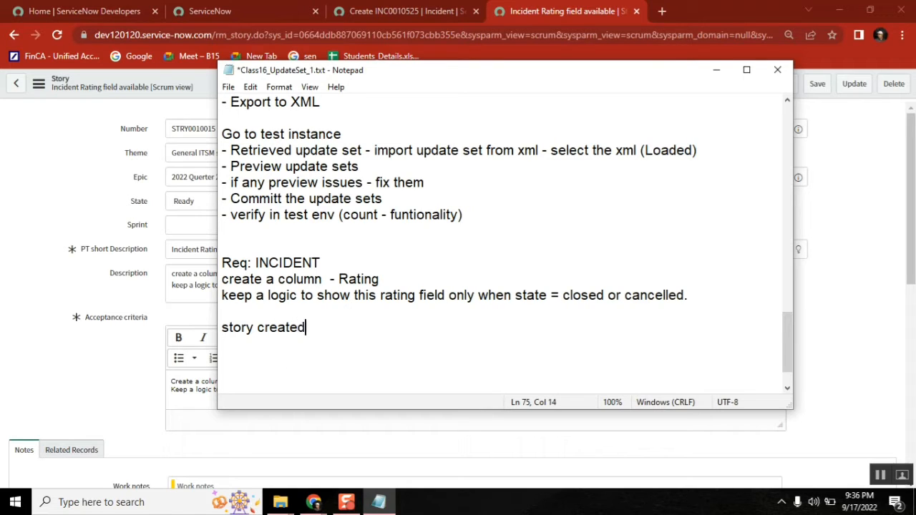
pyautogui.write('.')
pyautogui.press('Return')
pyautogui.write('-')
pyautogui.click(788, 387)
pyautogui.click(787, 387)
pyautogui.click(788, 387)
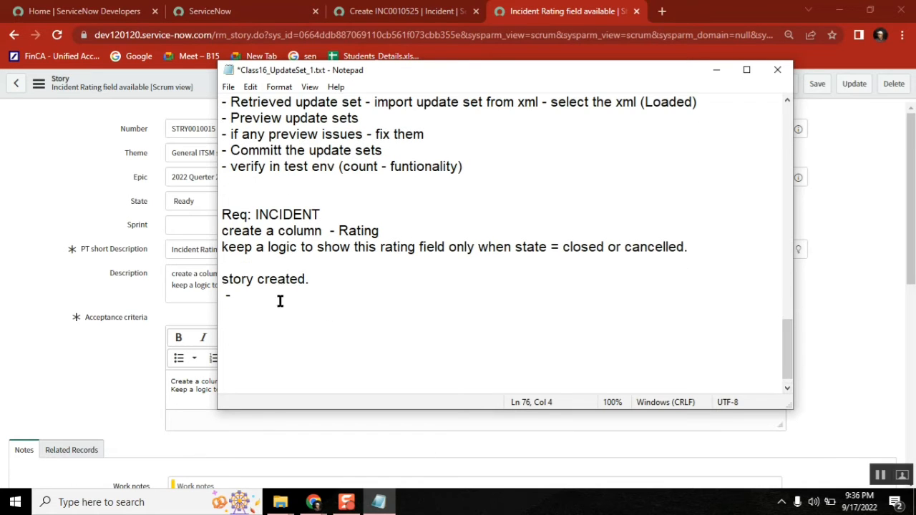
pyautogui.click(225, 295)
pyautogui.press('BackSpace')
pyautogui.click(243, 295)
# Step: In the Notepad notes, reposition the caret on the dash line and select the word 'story'
pyautogui.click(401, 267)
pyautogui.moveTo(313, 503)
pyautogui.click(356, 293)
pyautogui.doubleClick(231, 280)
# Step: Search the navigator for 'local update sets', open it in a new tab, and copy story number STRY0010015
pyautogui.click(410, 11)
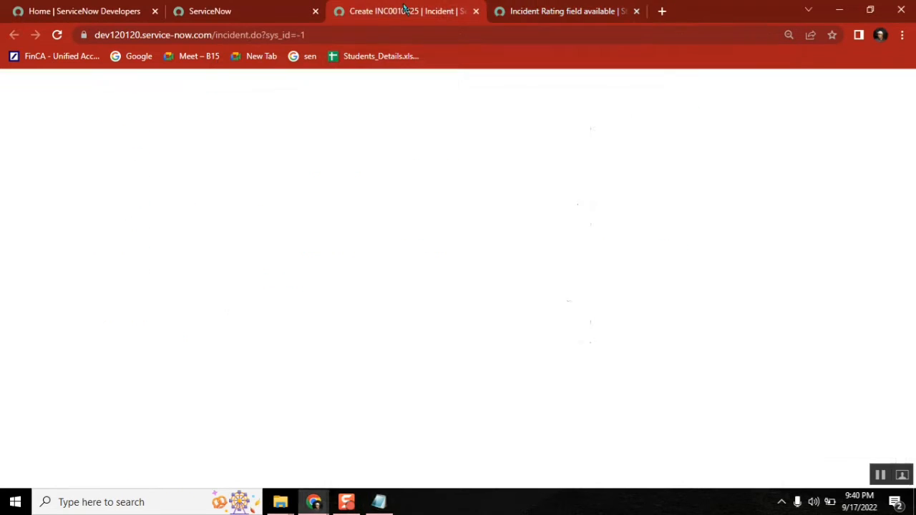
pyautogui.click(224, 8)
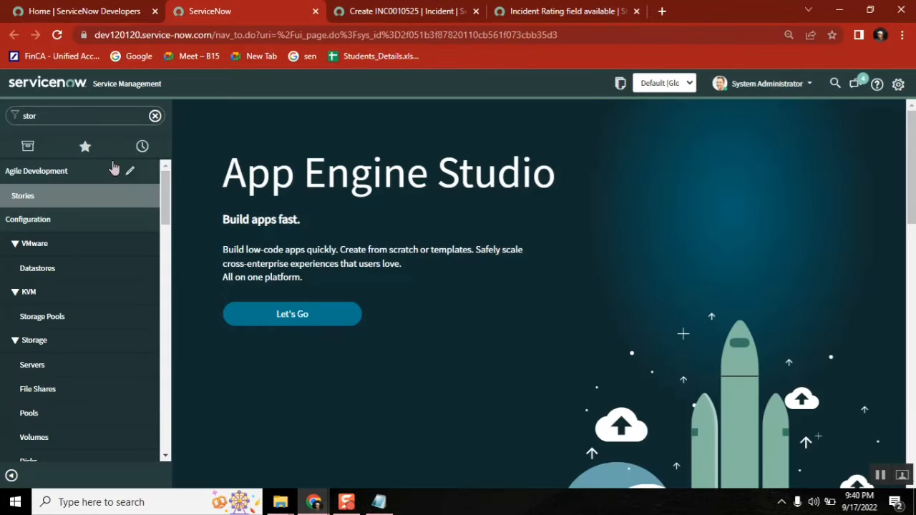
pyautogui.click(82, 118)
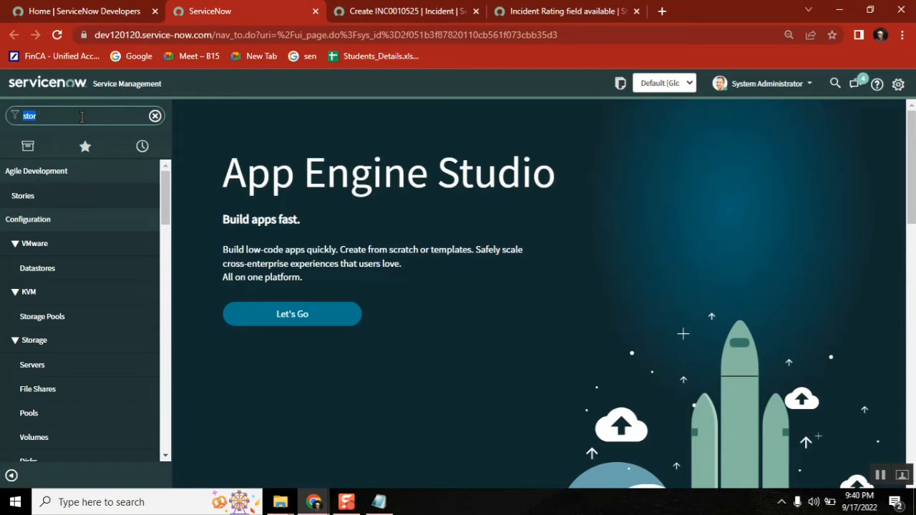
pyautogui.press('BackSpace')
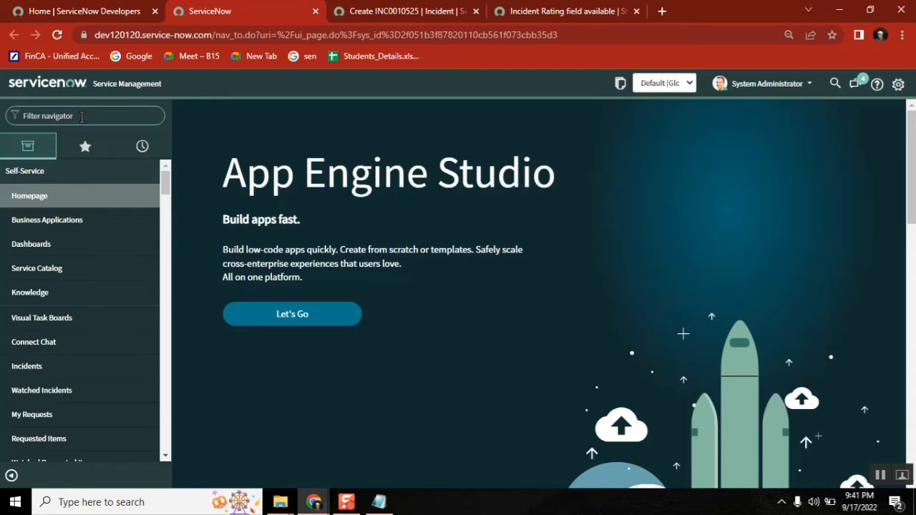
pyautogui.write('local update sets')
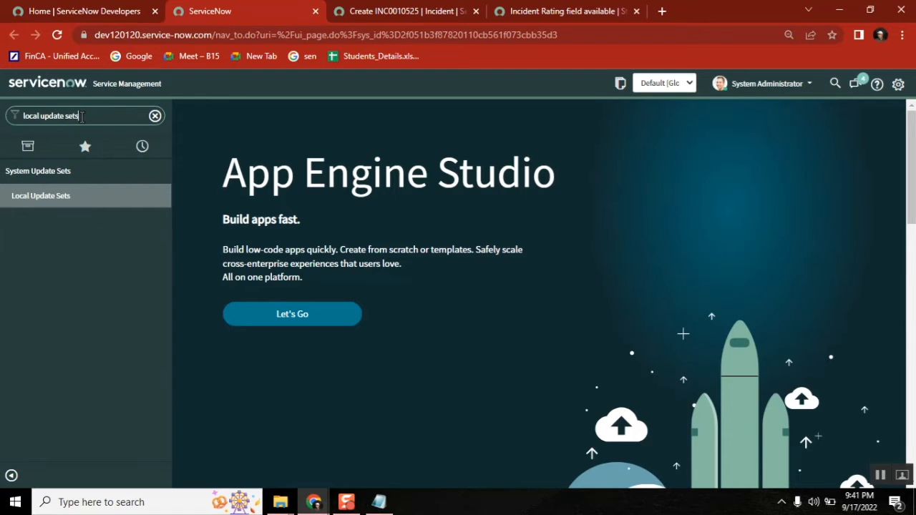
pyautogui.middleClick(55, 204)
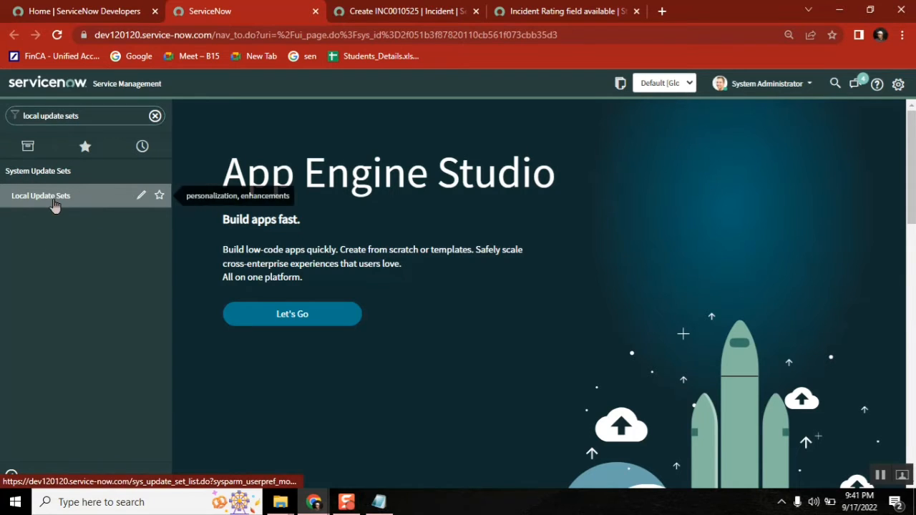
pyautogui.click(645, 12)
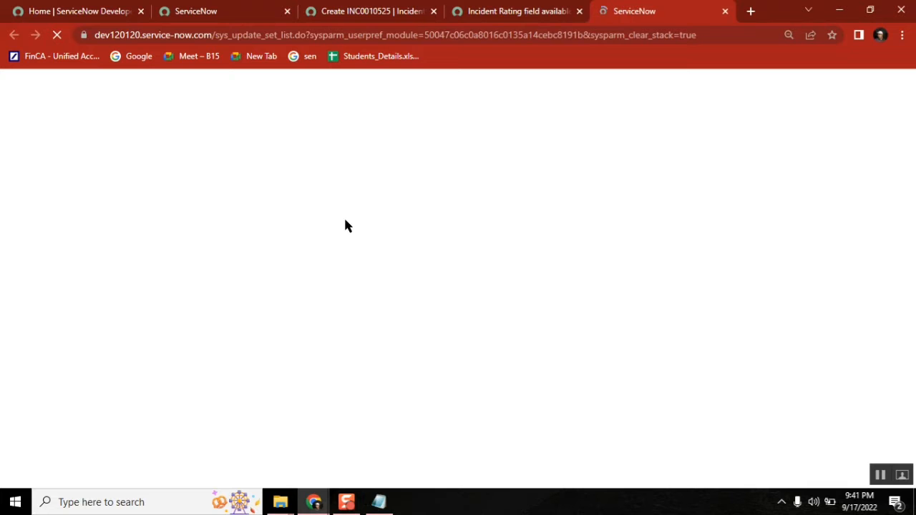
pyautogui.click(510, 13)
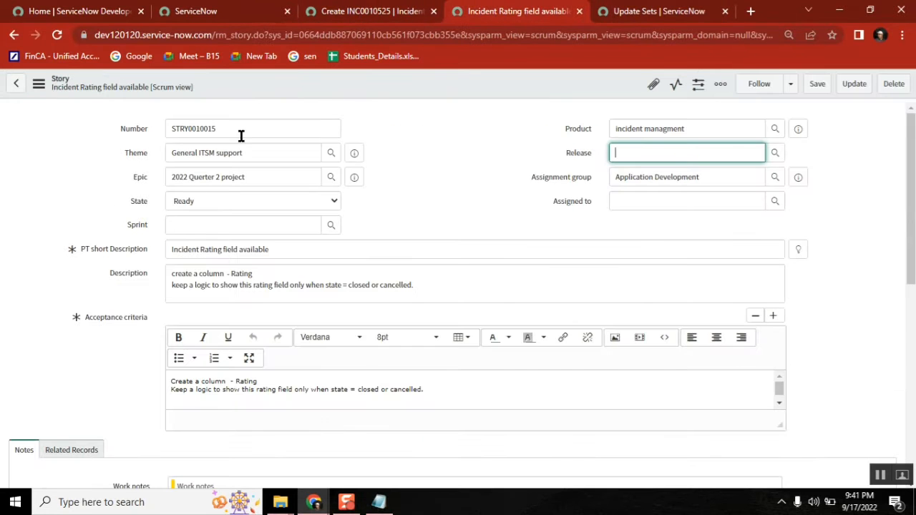
pyautogui.doubleClick(191, 132)
pyautogui.hotkey('ctrl', 'c')
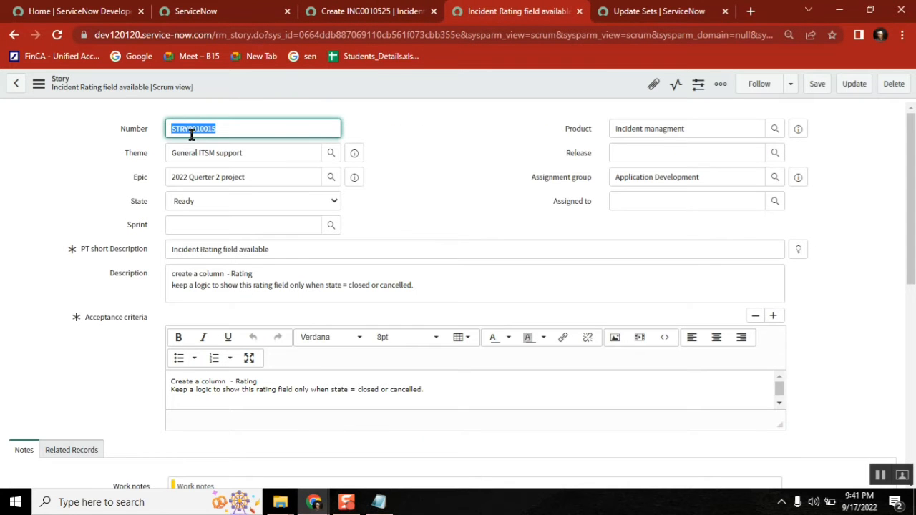
pyautogui.click(648, 10)
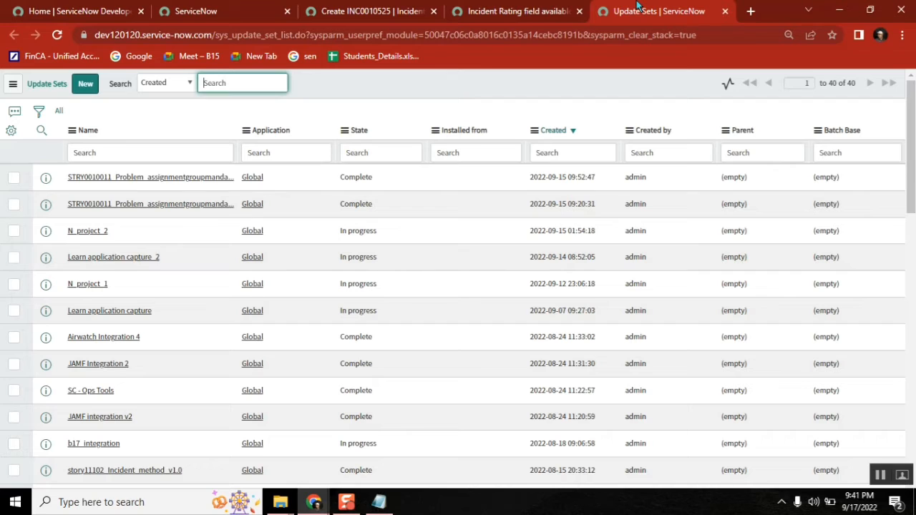
# Step: Create a new update set named STRY0010015_Incident_RatingField_v1.0 from the pasted story number, using Submit and Make Current
pyautogui.click(86, 84)
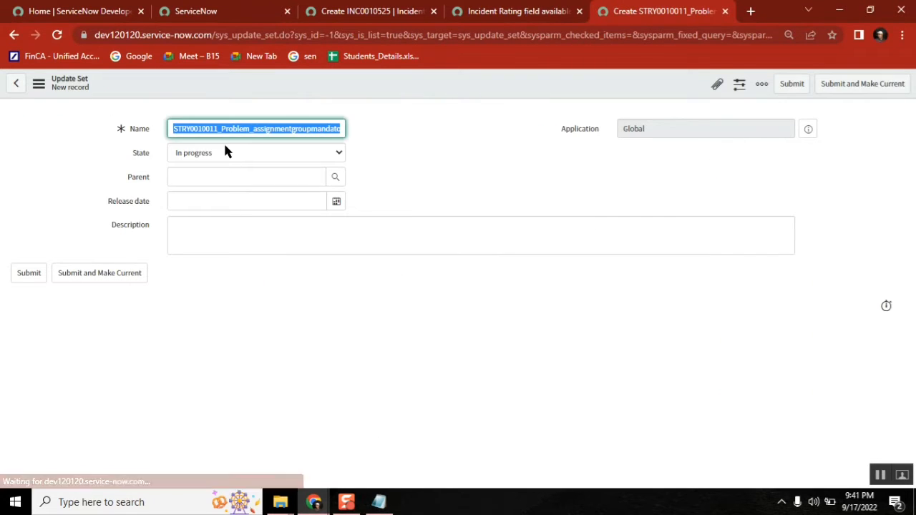
pyautogui.hotkey('ctrl', 'v')
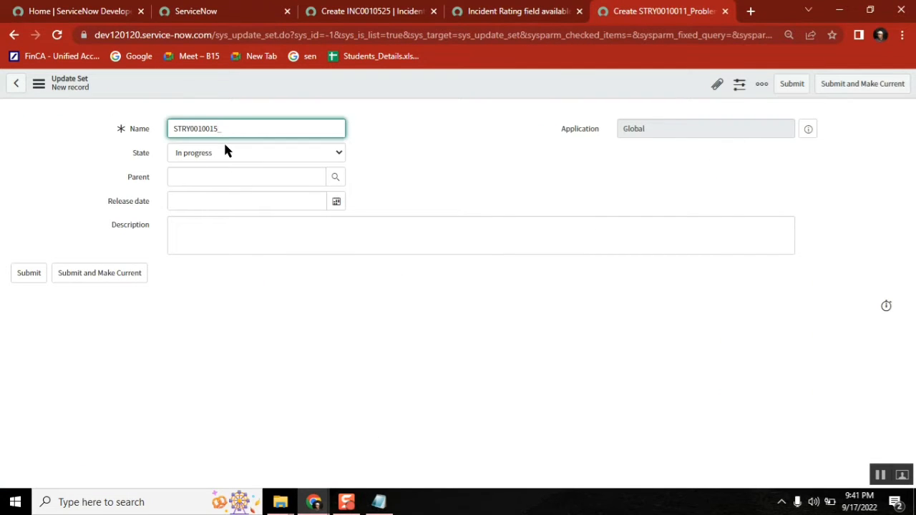
pyautogui.write('_Inid')
pyautogui.write('ent_RatingField')
pyautogui.write('_v1.0')
pyautogui.doubleClick(234, 131)
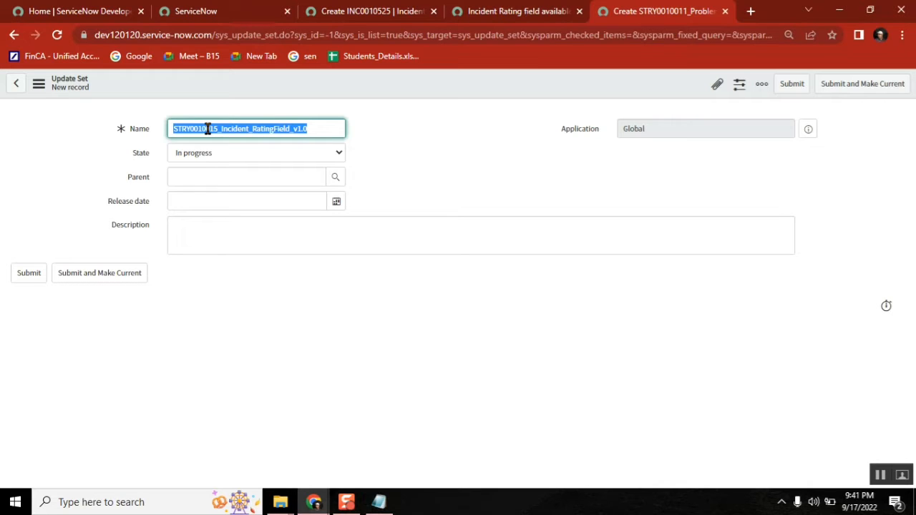
pyautogui.click(325, 129)
pyautogui.moveTo(325, 129); pyautogui.dragTo(298, 129)
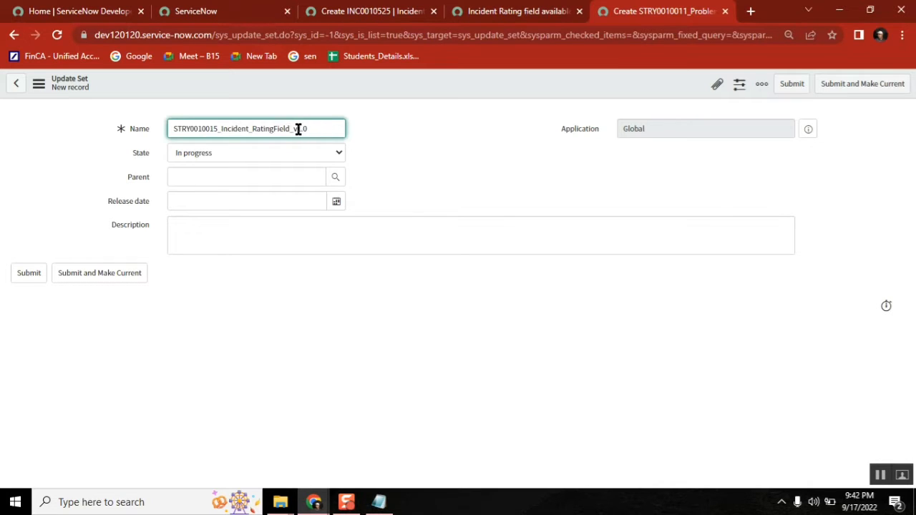
pyautogui.doubleClick(183, 127)
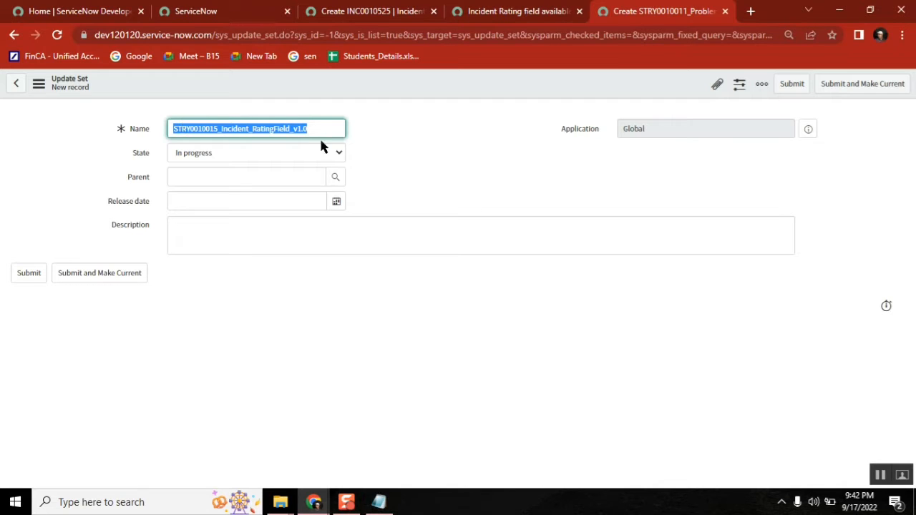
pyautogui.click(302, 126)
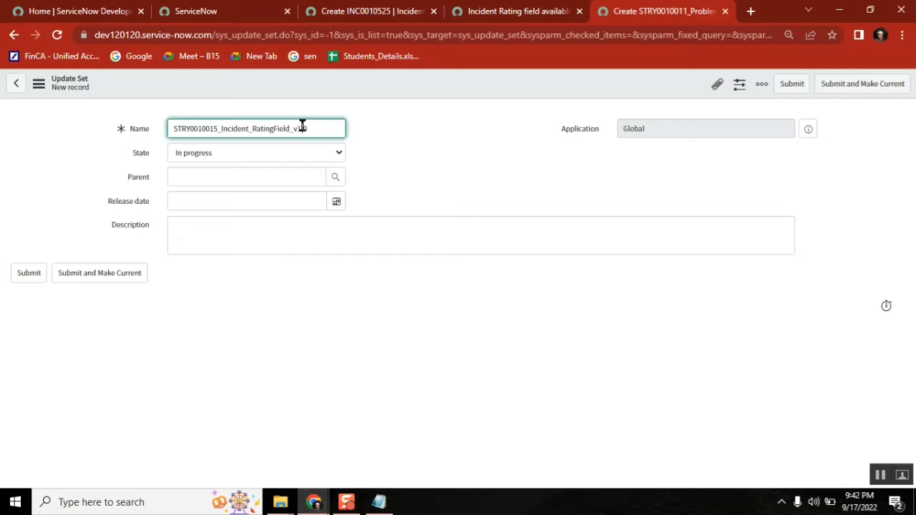
pyautogui.click(108, 280)
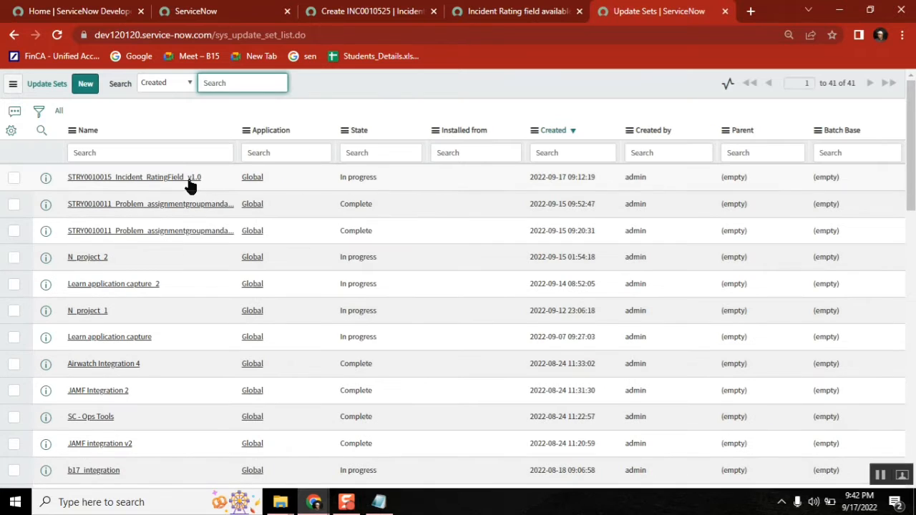
# Step: Open the STRY0010015_Incident_RatingField_v1.0 record and move its tab ahead of the incident tabs
pyautogui.click(186, 179)
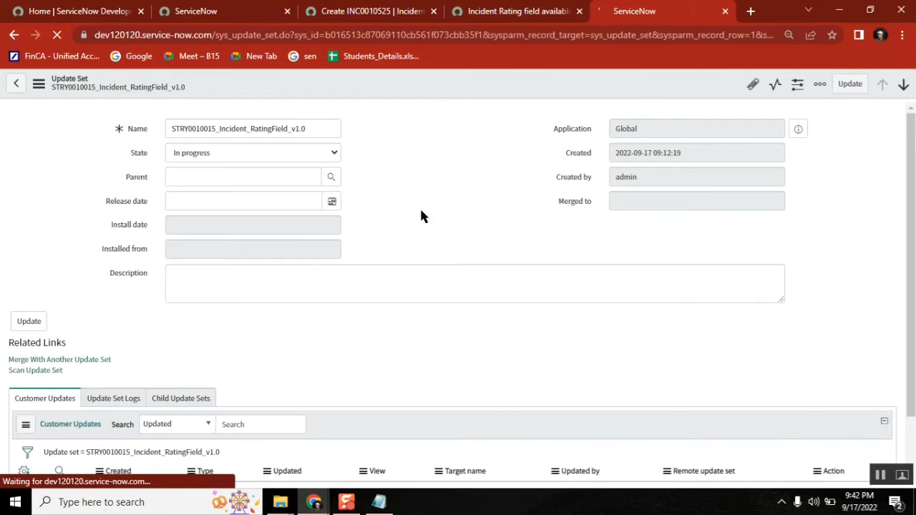
pyautogui.moveTo(914, 159); pyautogui.dragTo(915, 229)
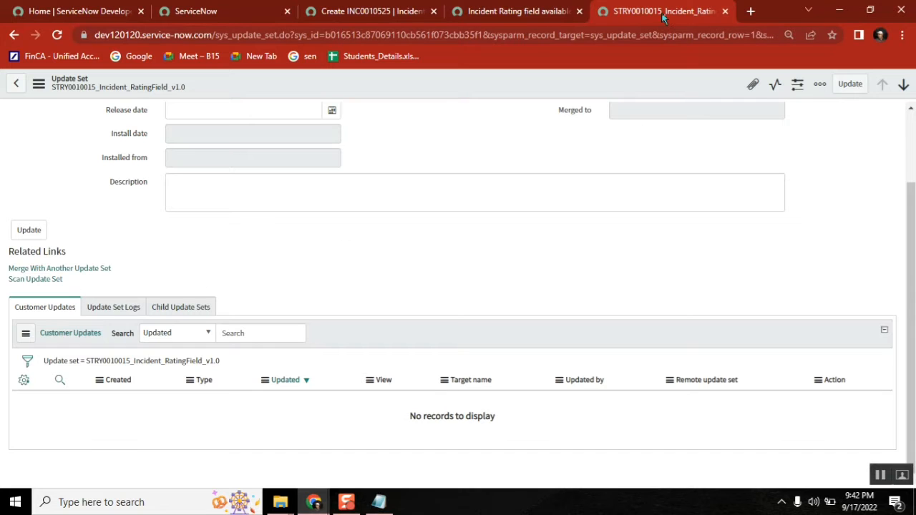
pyautogui.moveTo(663, 18); pyautogui.dragTo(365, 23)
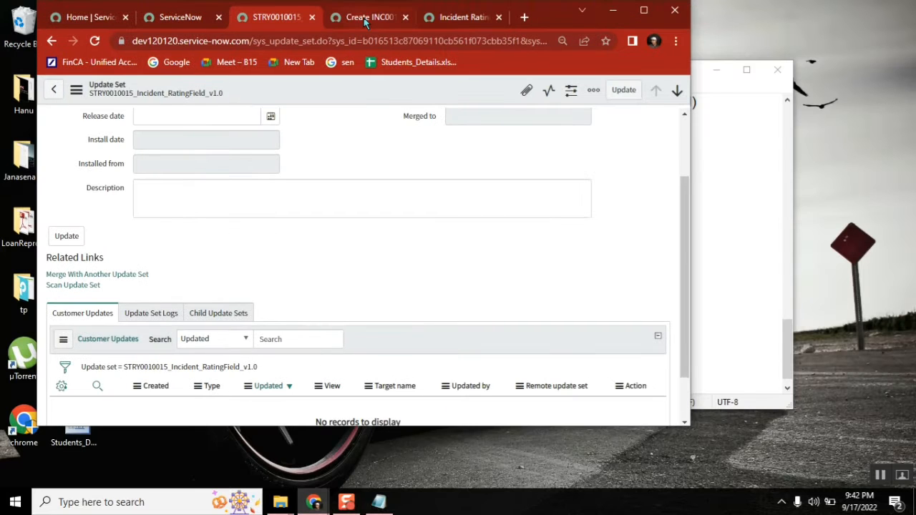
pyautogui.click(644, 10)
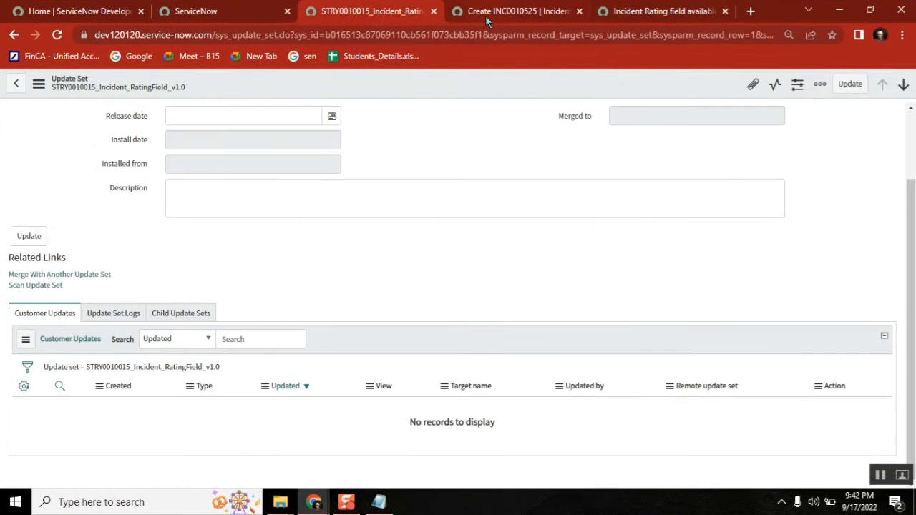
pyautogui.click(486, 21)
pyautogui.click(368, 15)
# Step: Reload the main ServiceNow tab and confirm the new update set is current in the picker
pyautogui.click(207, 10)
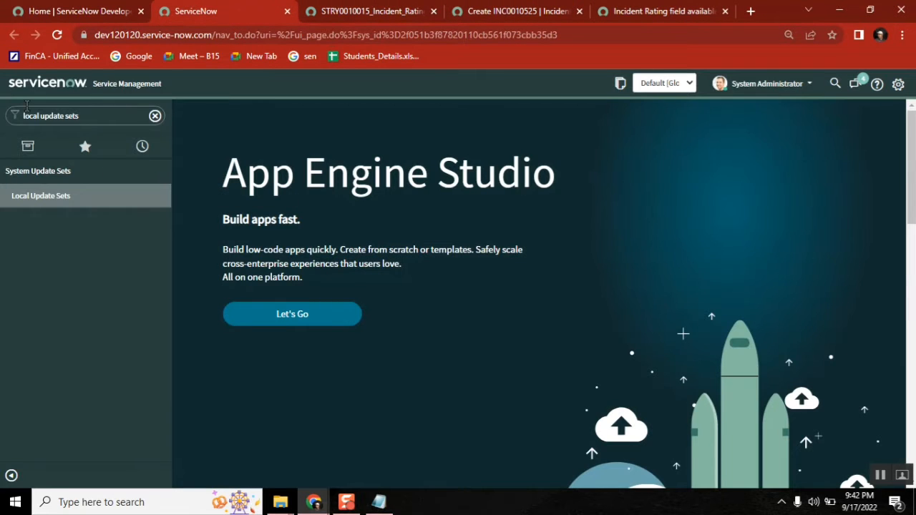
pyautogui.click(57, 35)
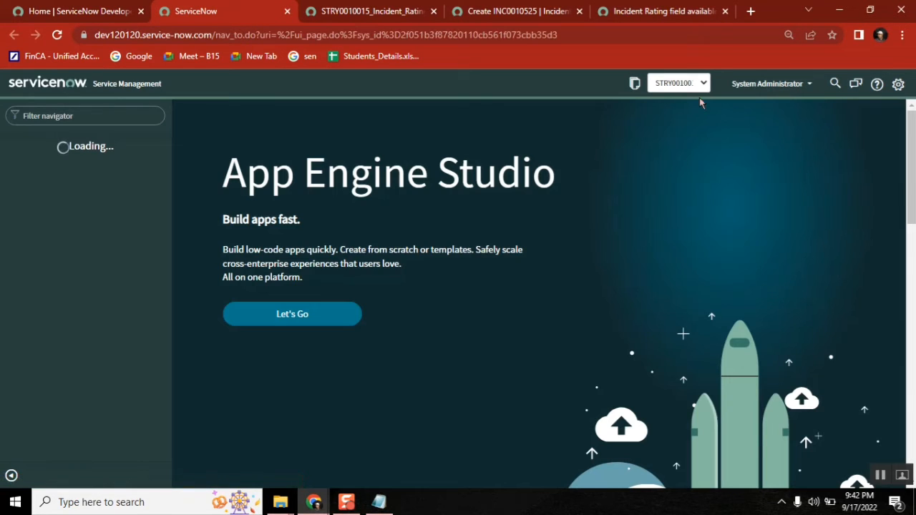
pyautogui.click(689, 89)
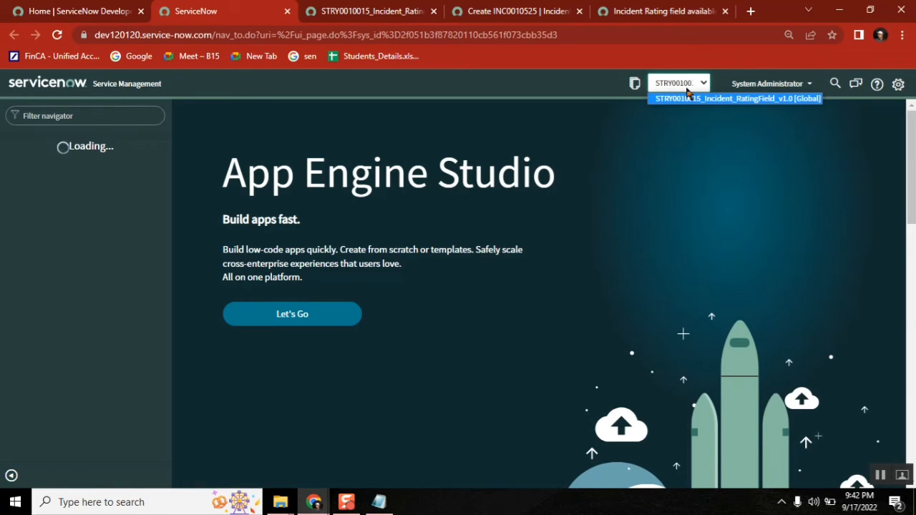
pyautogui.click(509, 10)
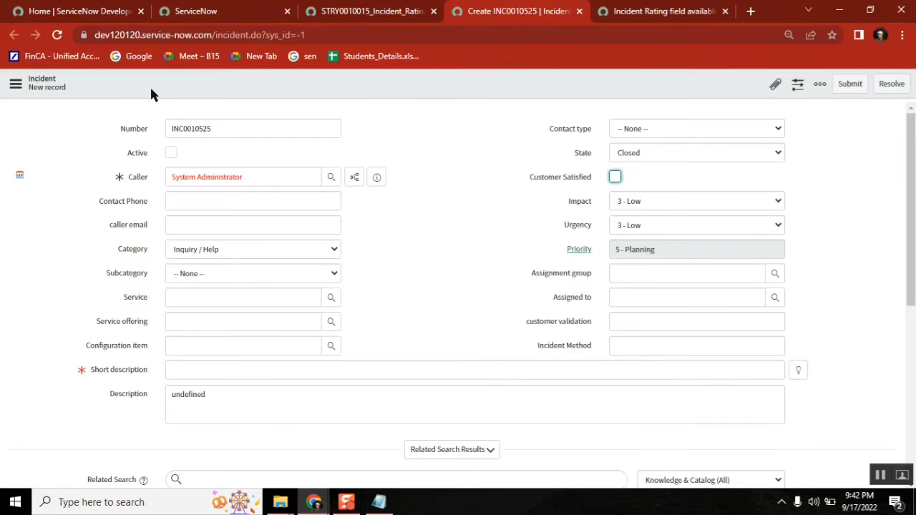
# Step: Reload the INC0010525 form, discarding unsaved changes, and open the Incident table via Configure > Table
pyautogui.click(57, 36)
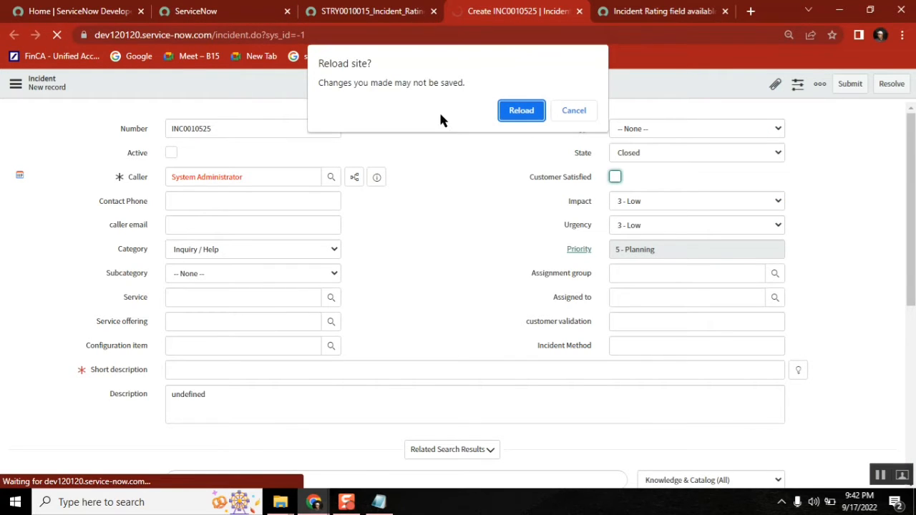
pyautogui.click(525, 109)
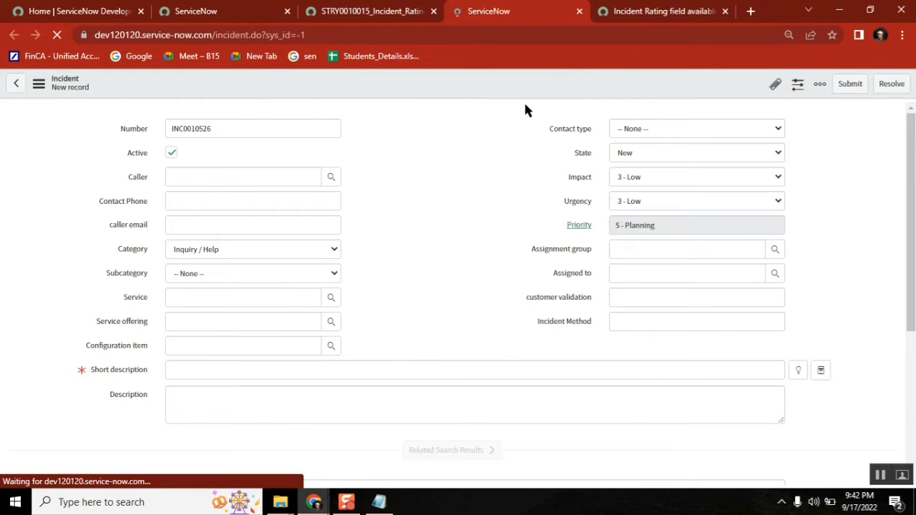
pyautogui.rightClick(419, 84)
pyautogui.moveTo(471, 106)
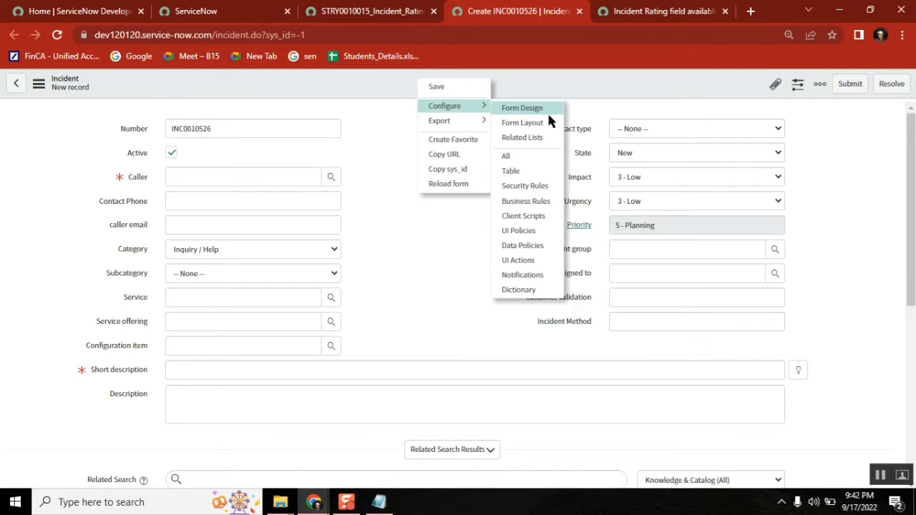
pyautogui.click(529, 172)
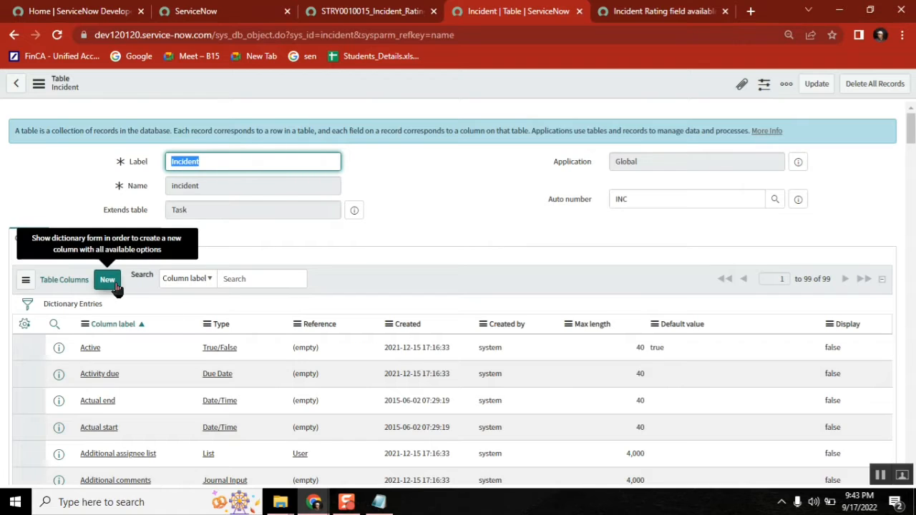
# Step: Define a new Incident column with Type Choice and Column label Rating (u_rating), and save it
pyautogui.click(113, 284)
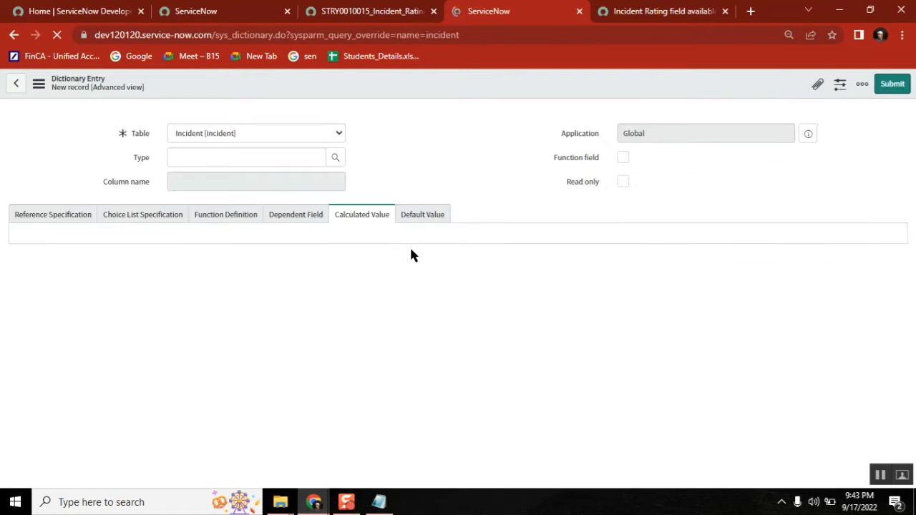
pyautogui.click(241, 168)
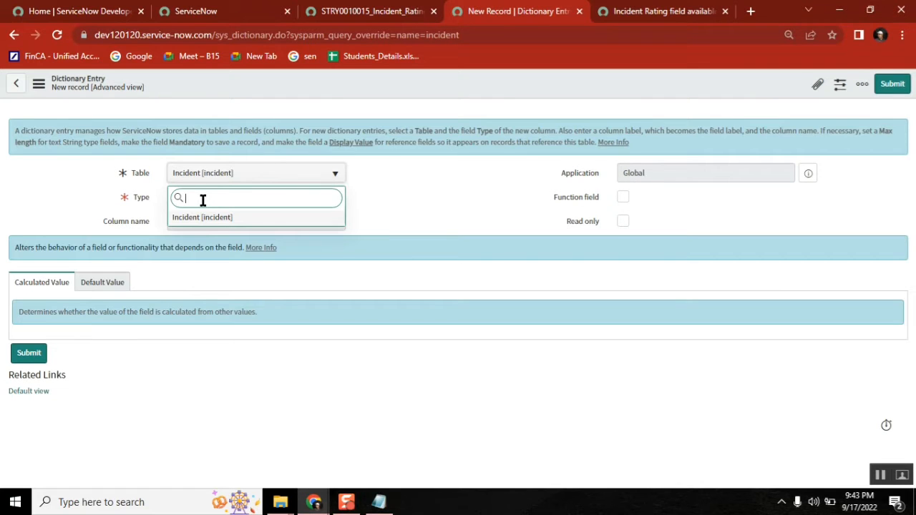
pyautogui.write('choice')
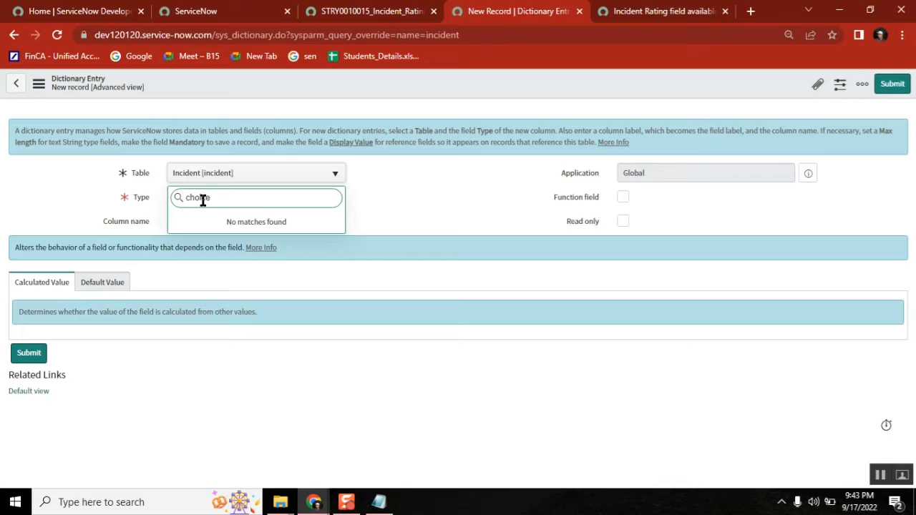
pyautogui.click(415, 188)
pyautogui.click(264, 198)
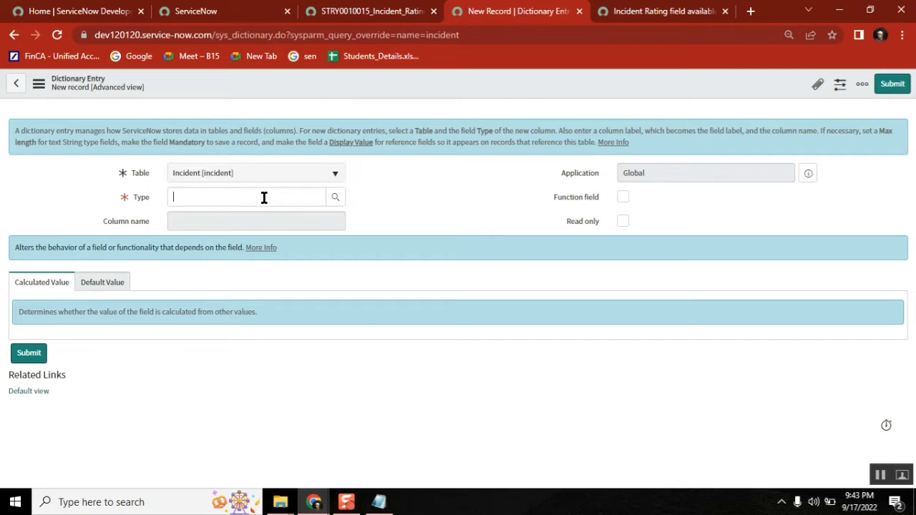
pyautogui.write('ch')
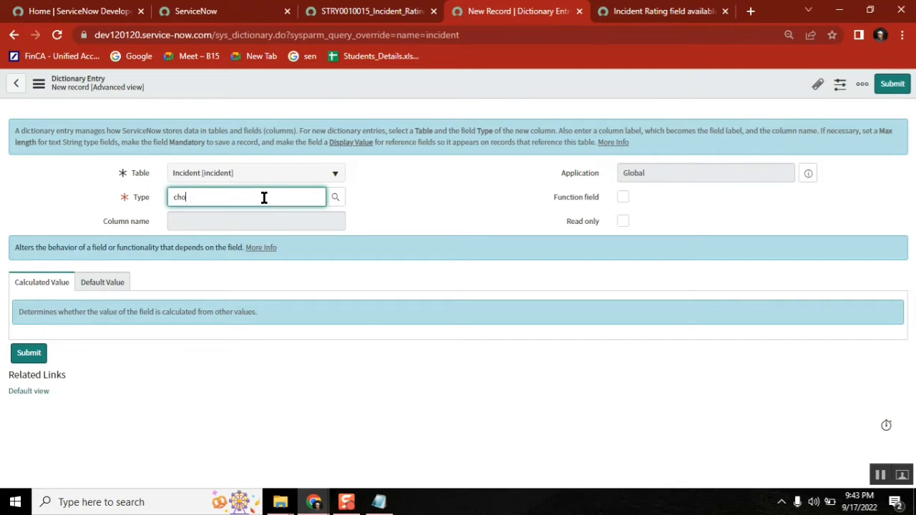
pyautogui.write('o')
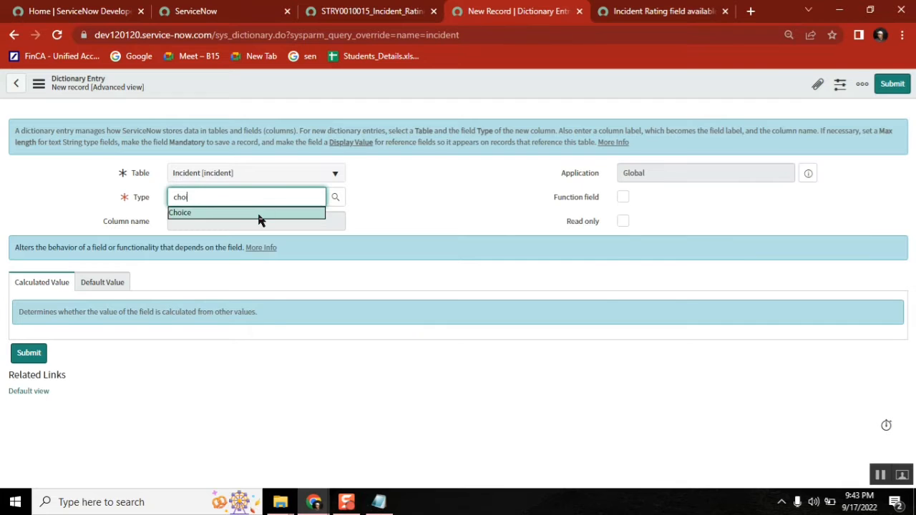
pyautogui.click(258, 212)
pyautogui.click(252, 224)
pyautogui.write('Rating')
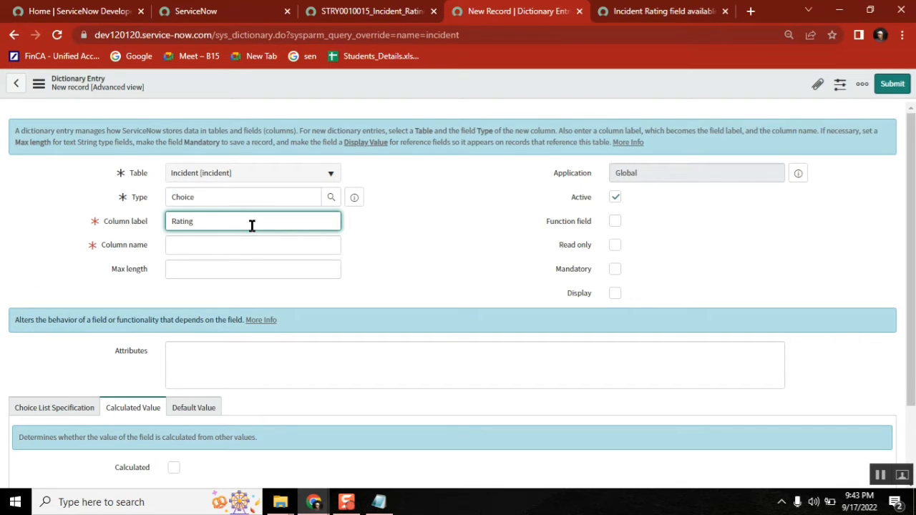
pyautogui.click(440, 211)
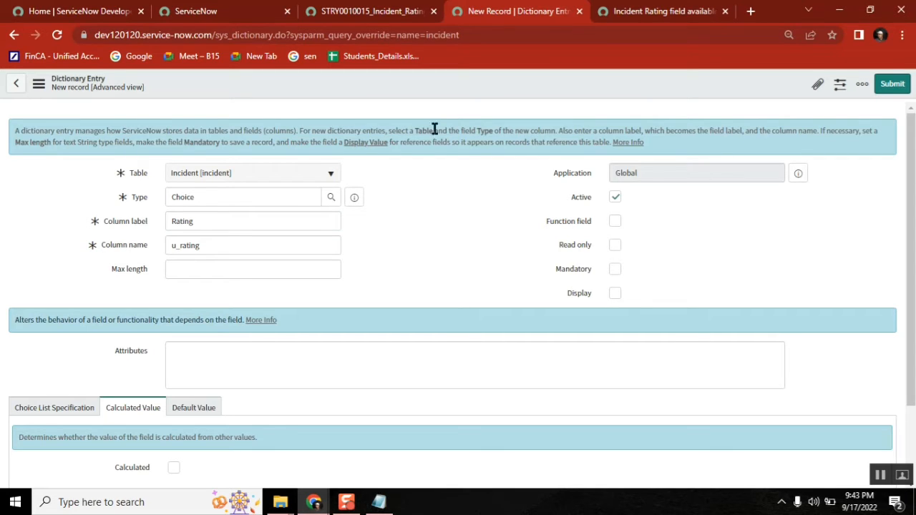
pyautogui.rightClick(410, 82)
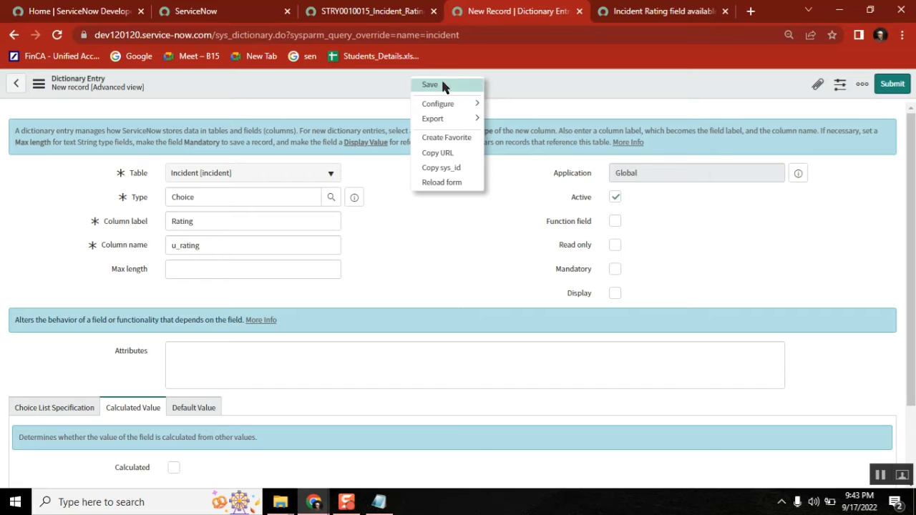
pyautogui.click(440, 87)
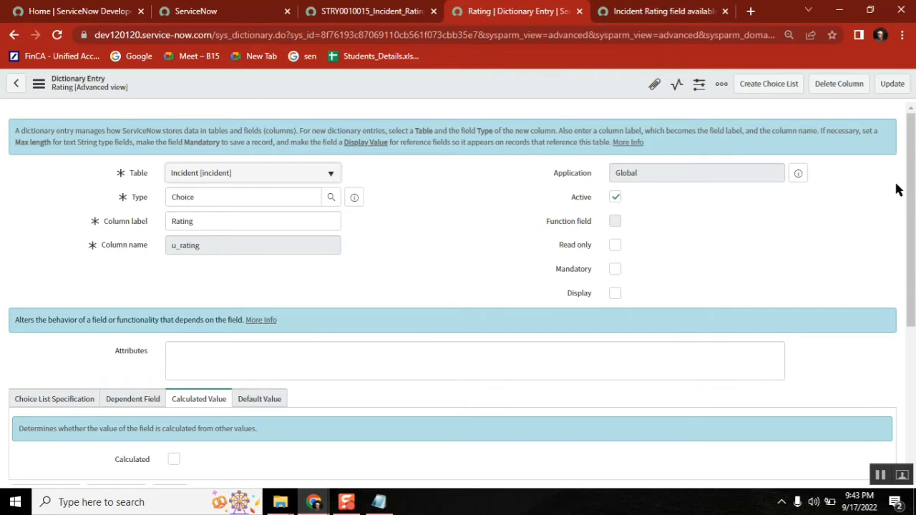
pyautogui.moveTo(913, 156); pyautogui.dragTo(914, 132)
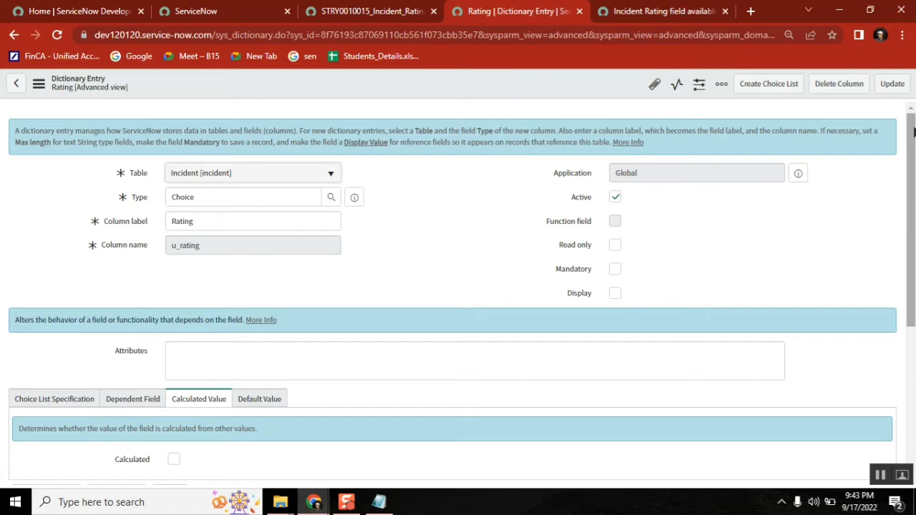
# Step: Refresh the update set's Customer Updates list to show the three Incident.Rating entries
pyautogui.click(684, 13)
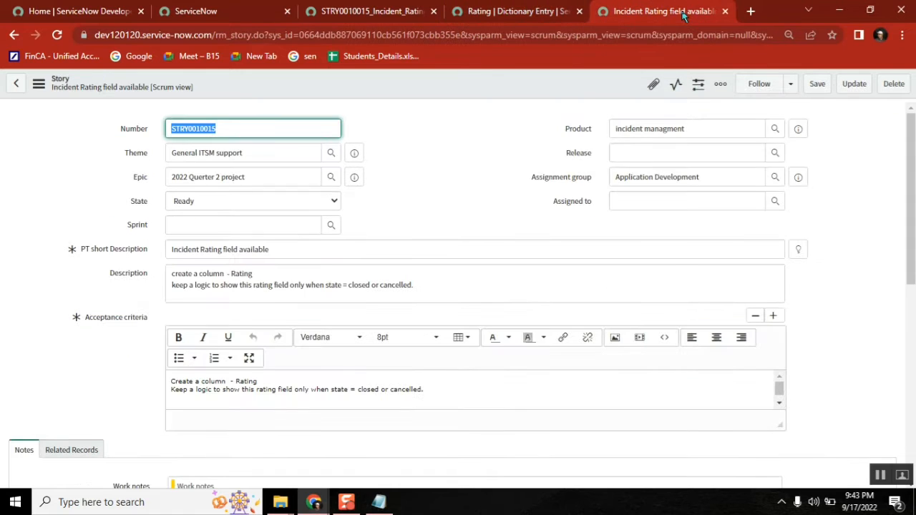
pyautogui.click(358, 10)
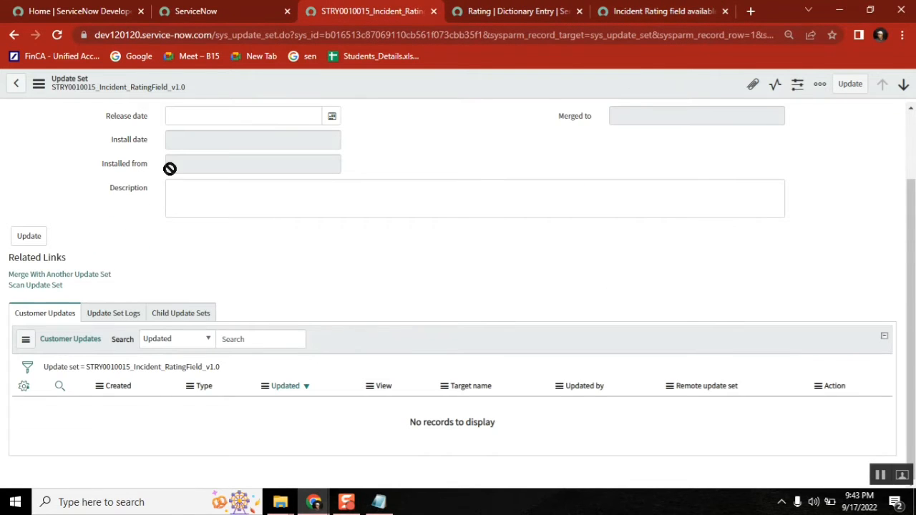
pyautogui.click(248, 368)
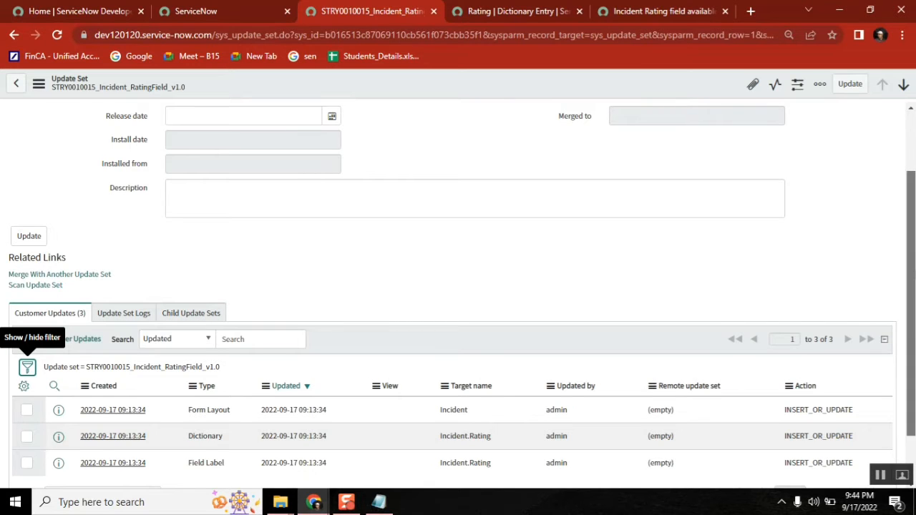
pyautogui.scroll(-1, 904, 353)
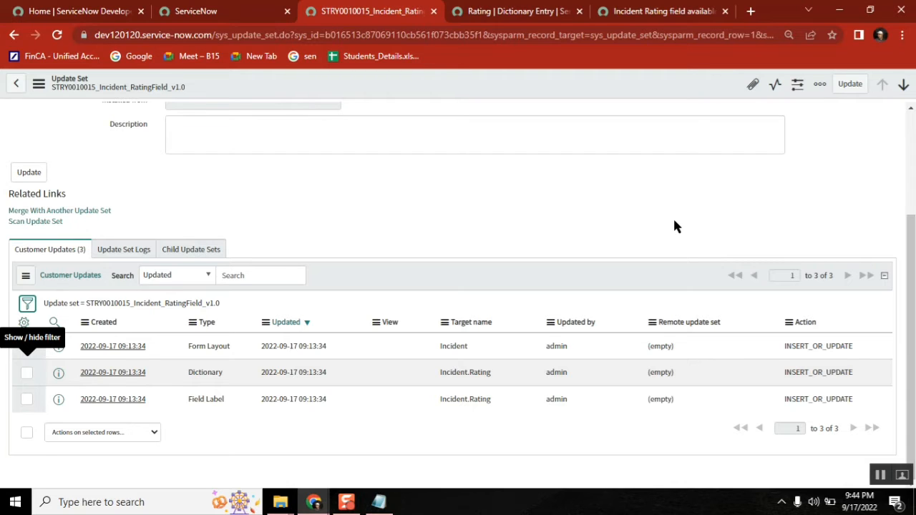
# Step: Copy sys_update_set from the address bar into Notepad under a new 'Tables:' heading
pyautogui.click(279, 35)
pyautogui.moveTo(279, 35); pyautogui.dragTo(216, 35)
pyautogui.hotkey('ctrl', 'c')
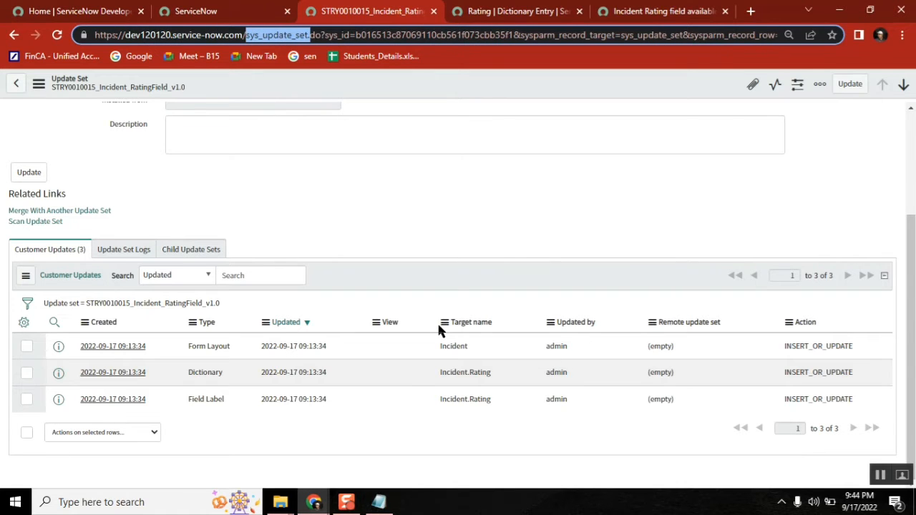
pyautogui.click(378, 502)
pyautogui.click(249, 309)
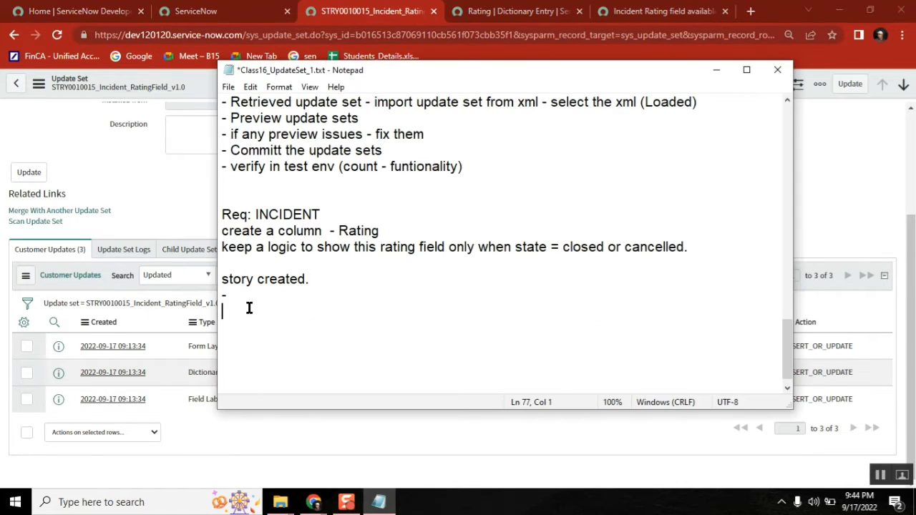
pyautogui.press('Return')
pyautogui.press('Return')
pyautogui.press('Return')
pyautogui.press('Return')
pyautogui.hotkey('ctrl', 'v')
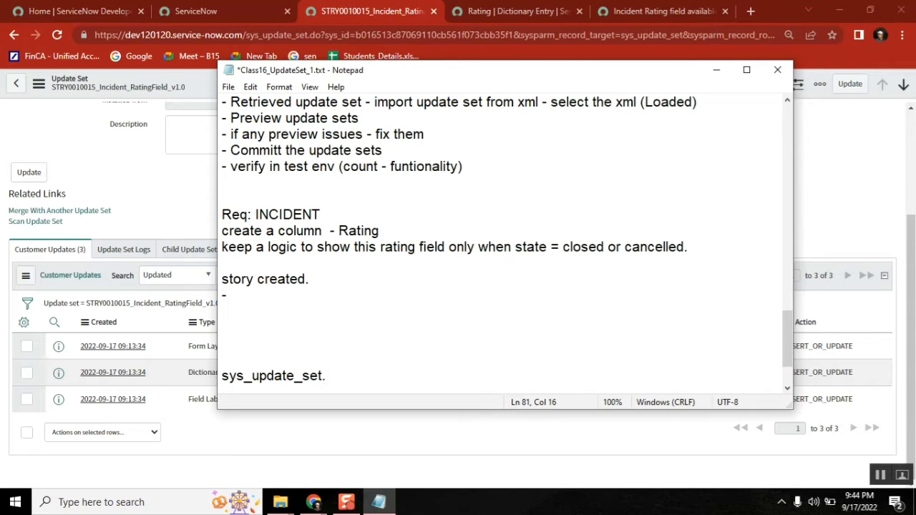
pyautogui.press('Up')
pyautogui.write('Tables:')
pyautogui.press('Down')
pyautogui.click(340, 369)
pyautogui.press('BackSpace')
pyautogui.click(850, 201)
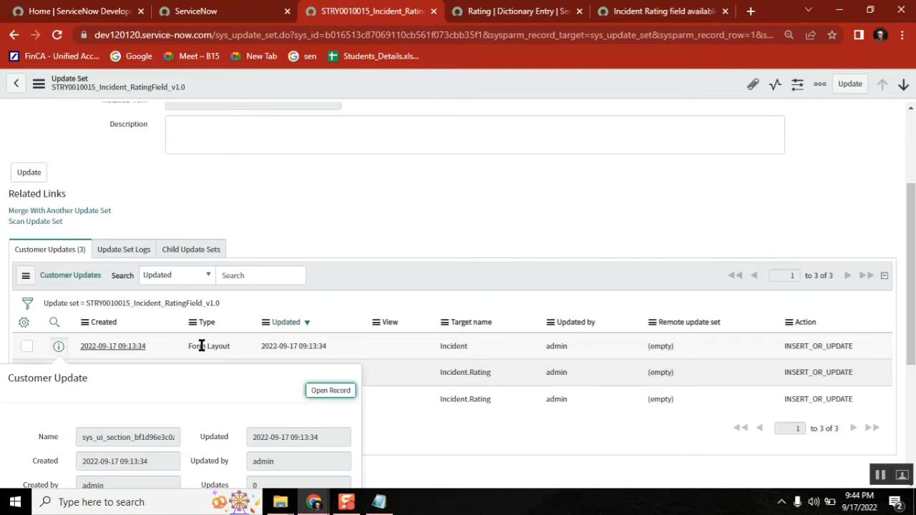
# Step: Open a customer update, change the URL to sys_update_xml_list.do, and Show Matching for this update set
pyautogui.middleClick(332, 394)
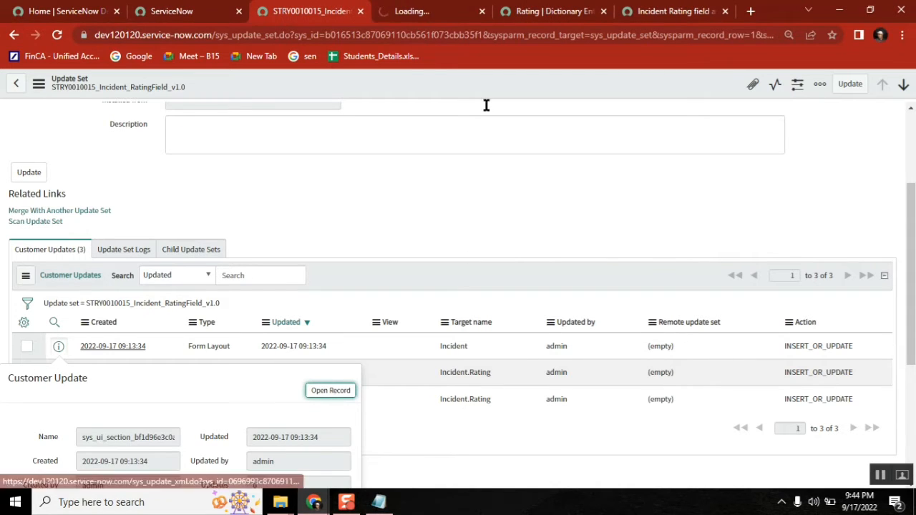
pyautogui.click(421, 10)
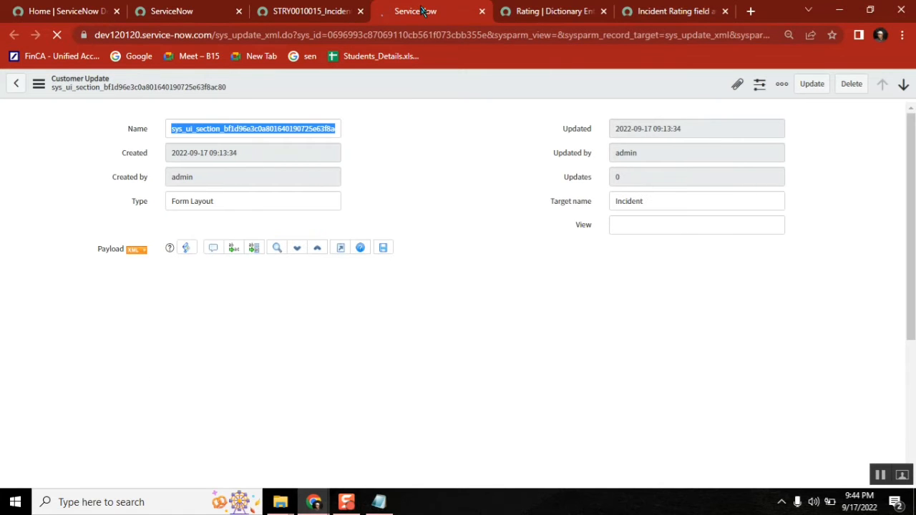
pyautogui.click(297, 35)
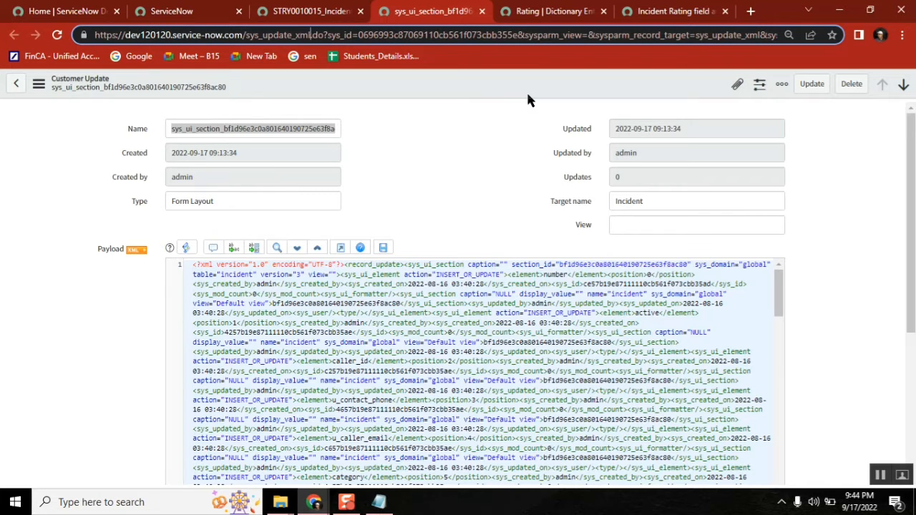
pyautogui.write('_list')
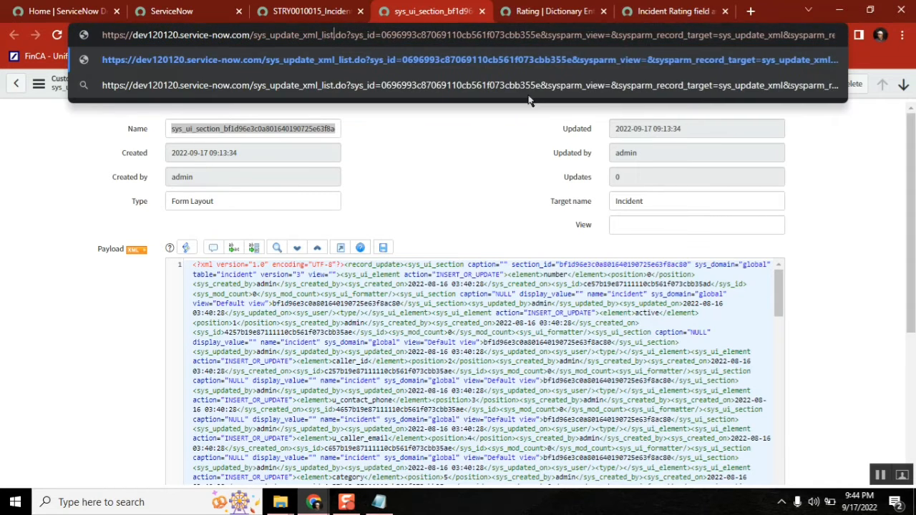
pyautogui.press('Return')
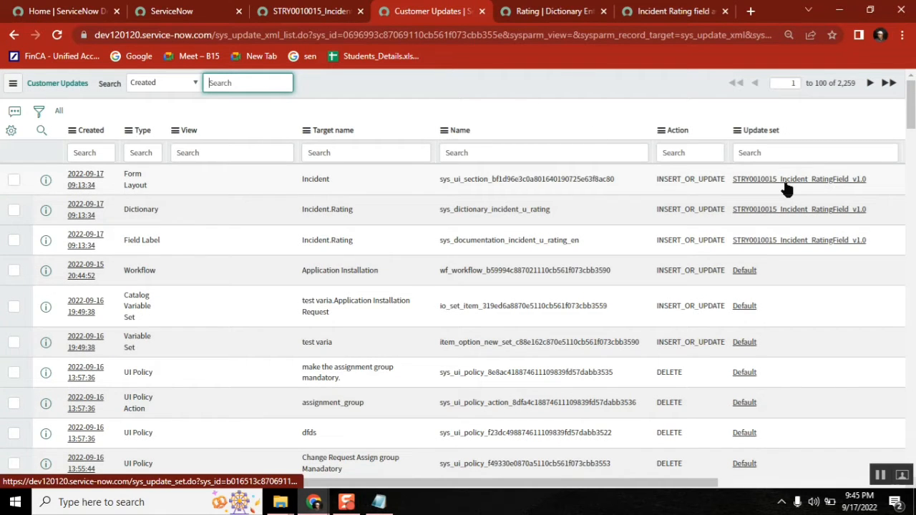
pyautogui.doubleClick(847, 83)
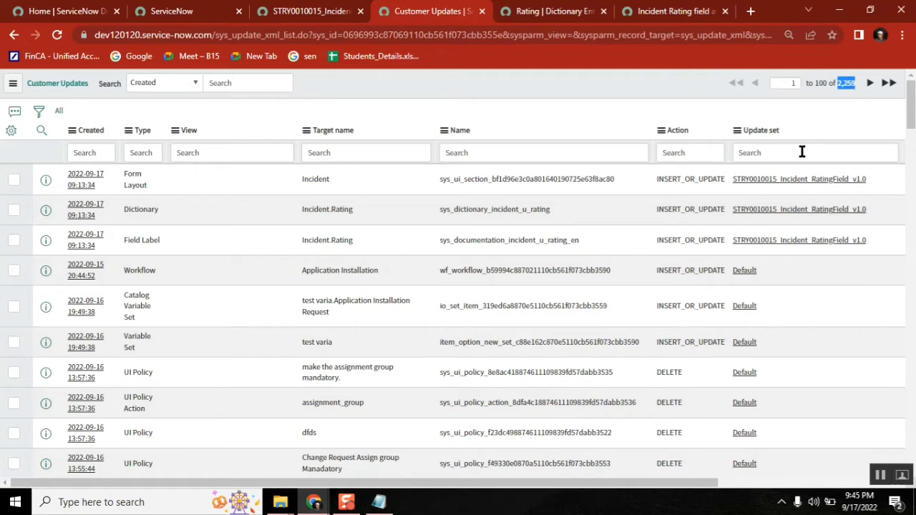
pyautogui.rightClick(760, 187)
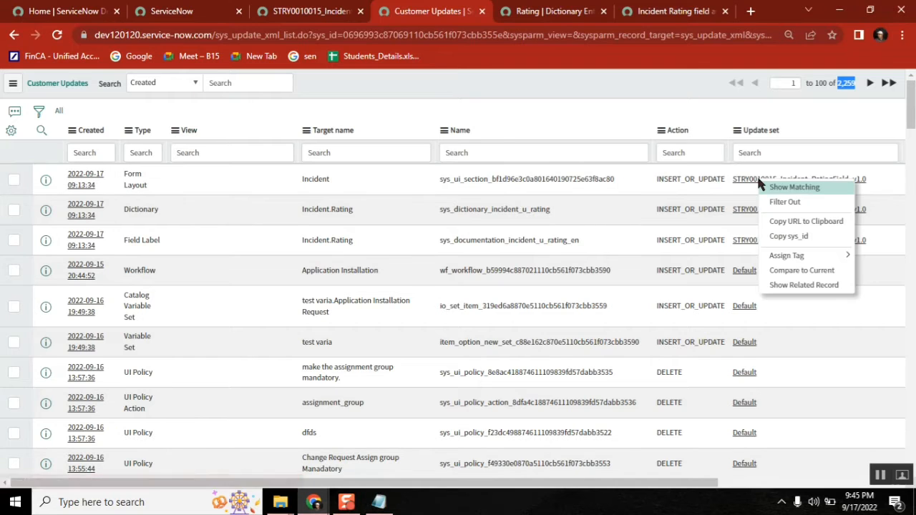
pyautogui.click(798, 187)
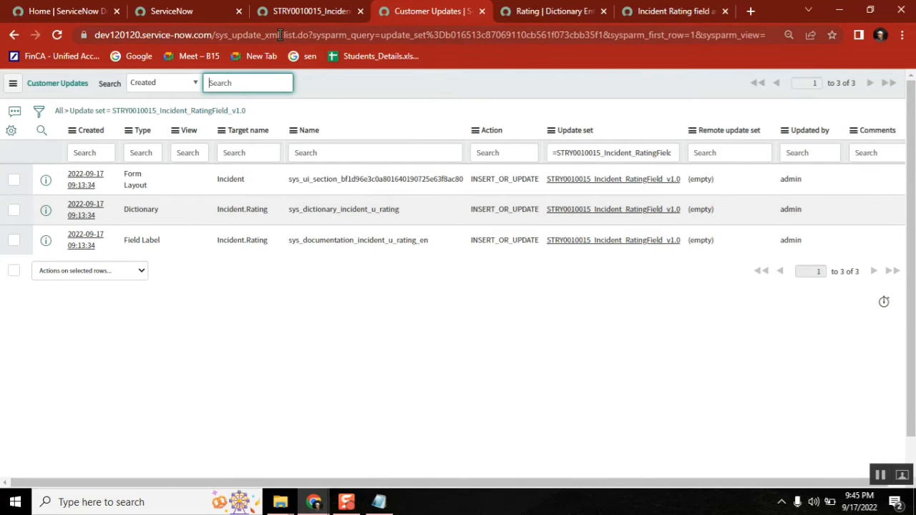
# Step: Add sys_update_xml beneath sys_update_set in the Notepad Tables list
pyautogui.moveTo(281, 35); pyautogui.dragTo(217, 40)
pyautogui.hotkey('ctrl', 'c')
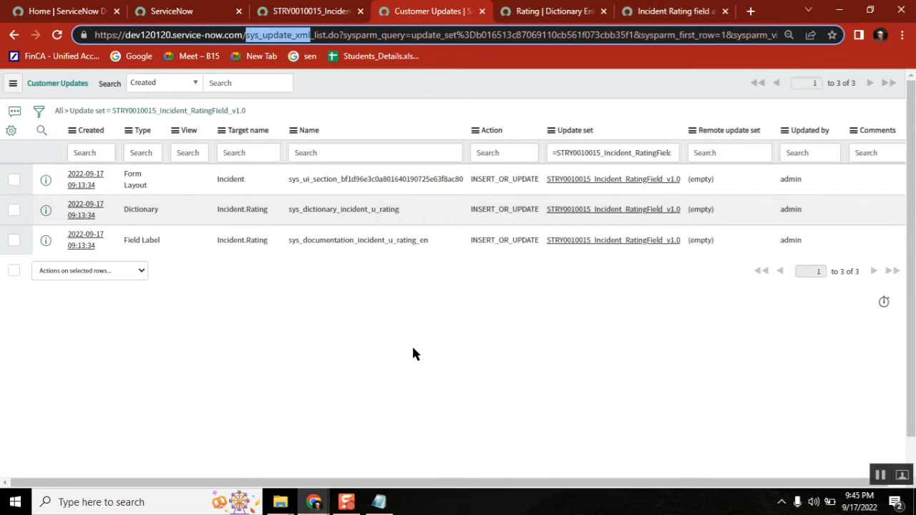
pyautogui.click(379, 502)
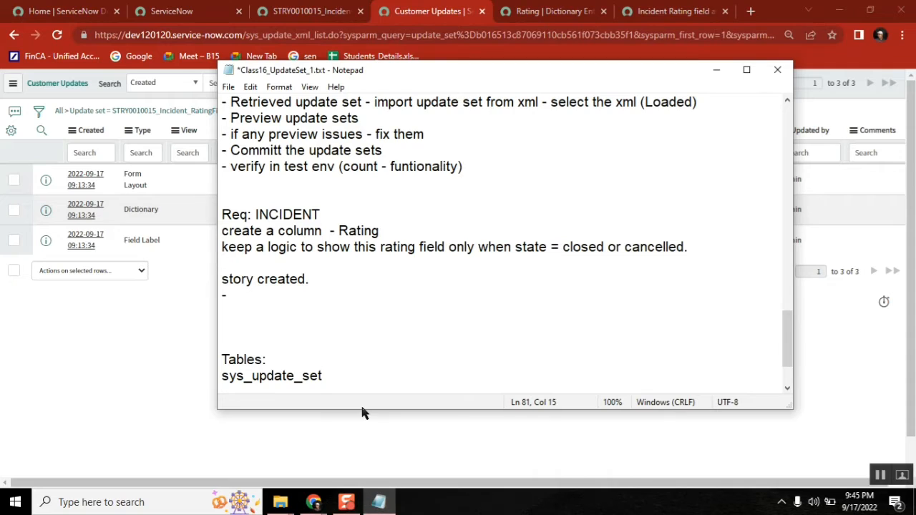
pyautogui.press('Return')
pyautogui.hotkey('ctrl', 'v')
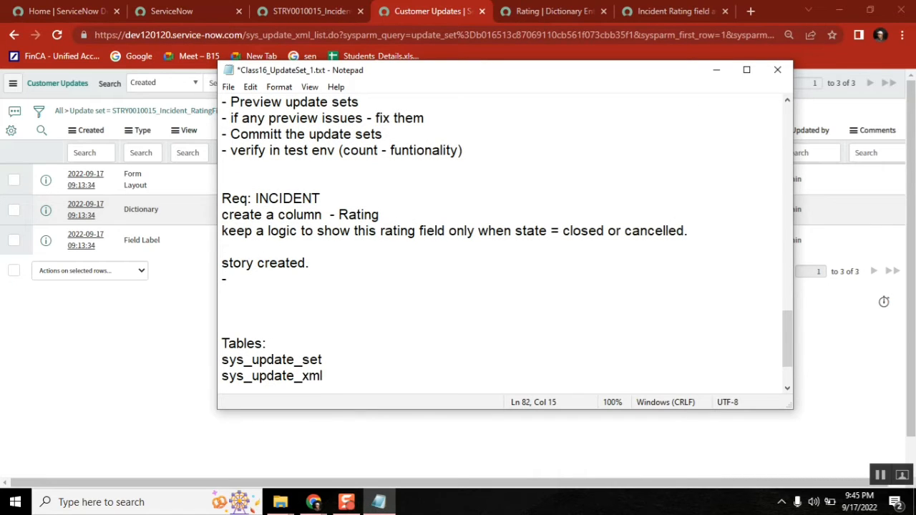
pyautogui.doubleClick(264, 345)
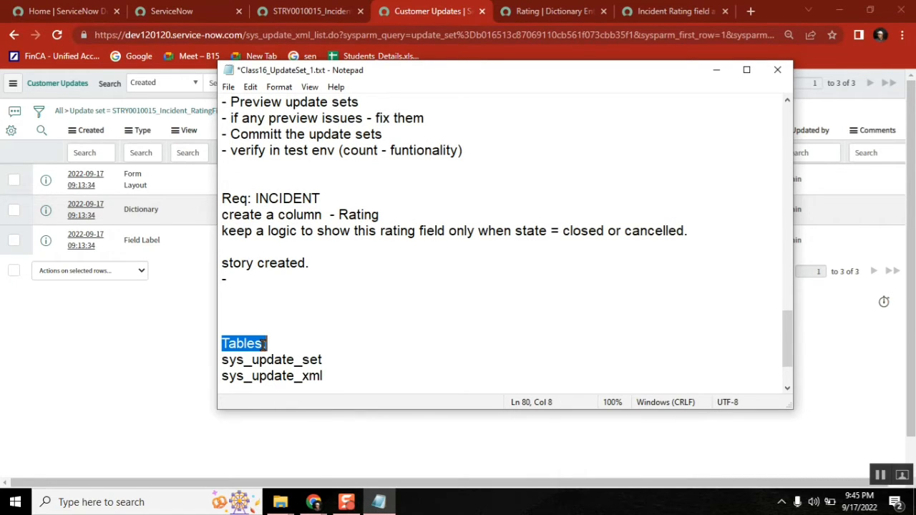
pyautogui.click(150, 331)
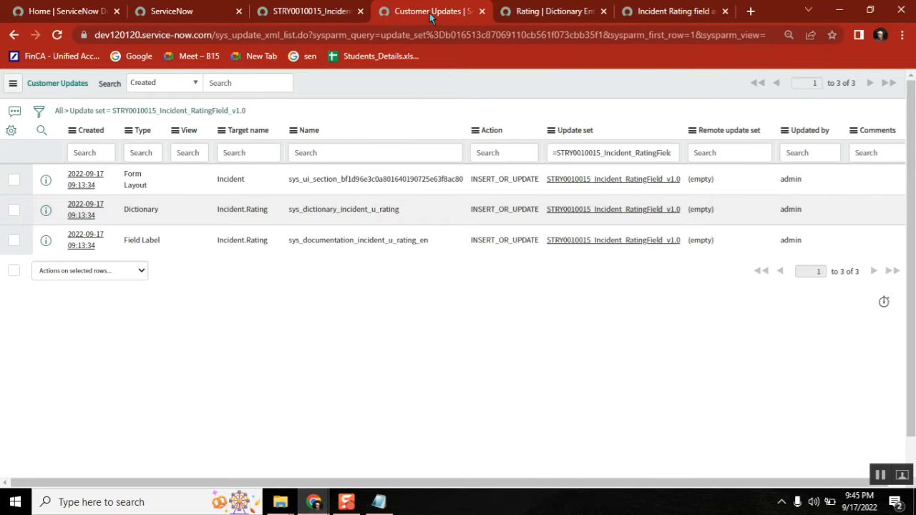
# Step: Enter incident.FORM in the navigator to open new incident INC0010527 in its own tab
pyautogui.click(304, 13)
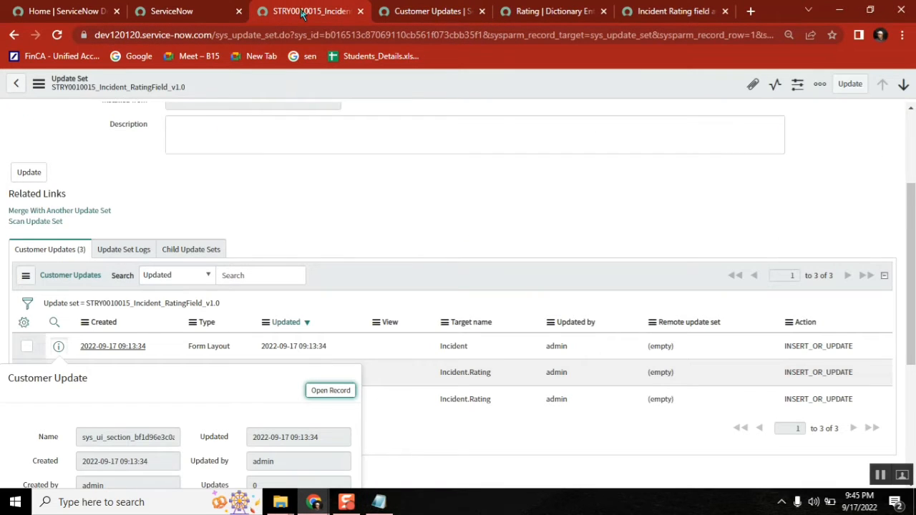
pyautogui.click(425, 15)
pyautogui.click(542, 11)
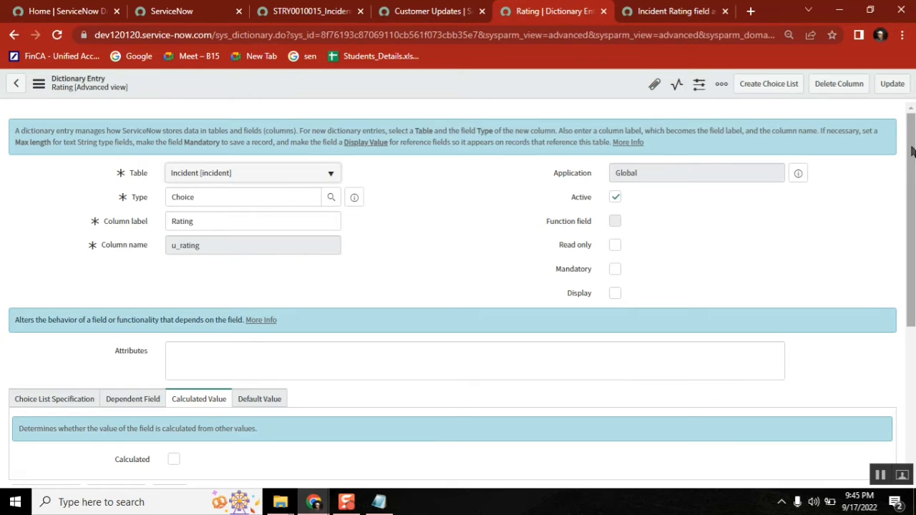
pyautogui.moveTo(912, 162); pyautogui.dragTo(898, 127)
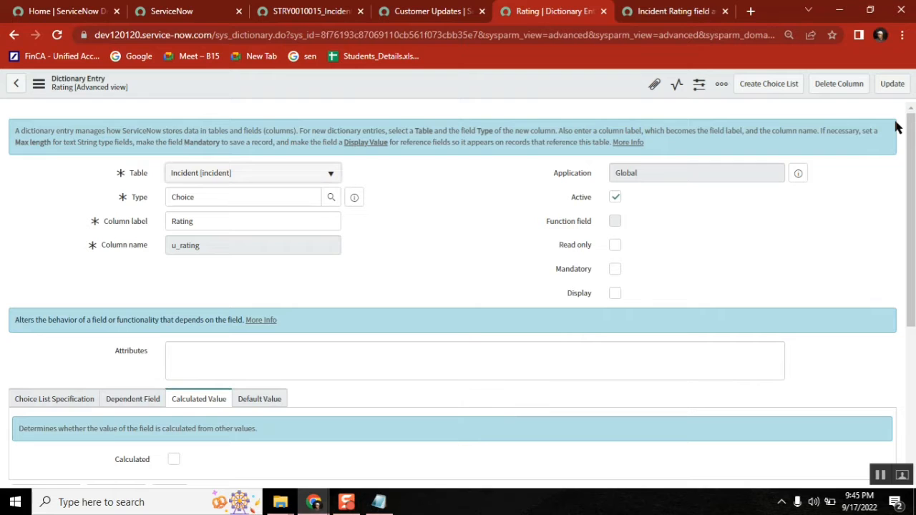
pyautogui.click(439, 12)
pyautogui.click(322, 16)
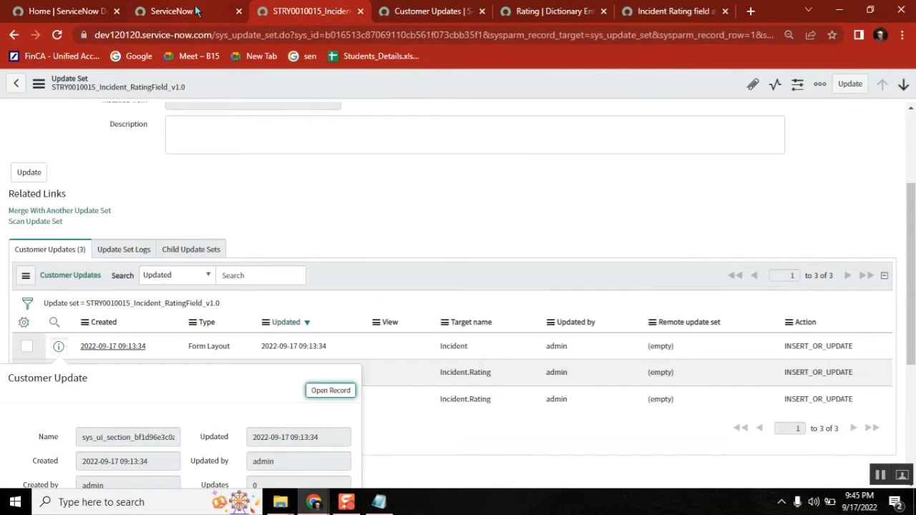
pyautogui.click(172, 12)
pyautogui.write('in')
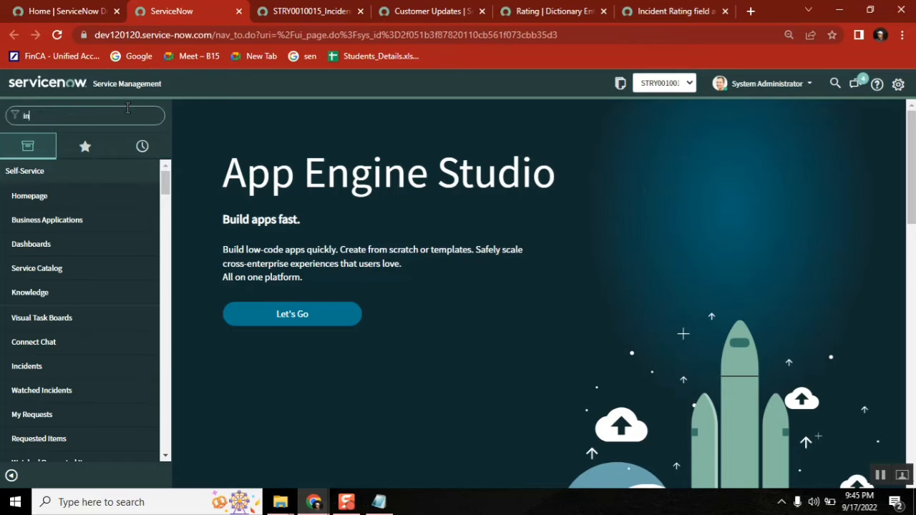
pyautogui.write('c')
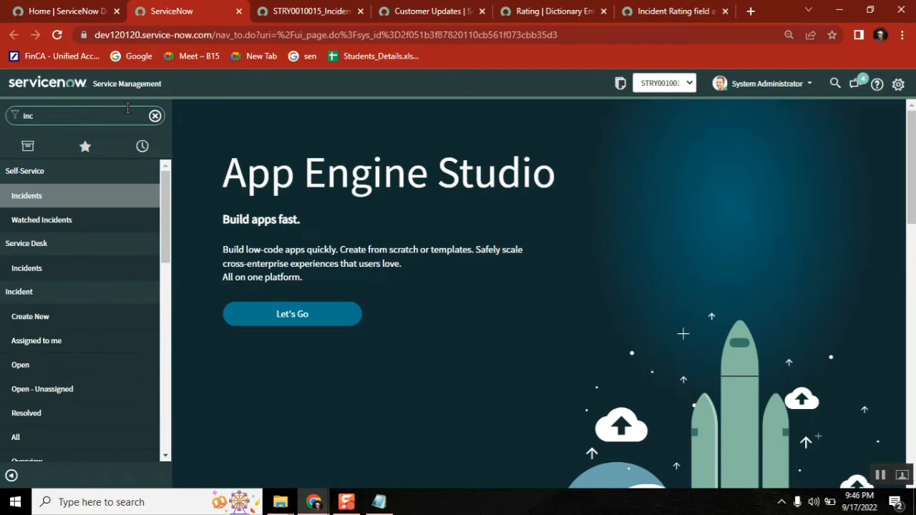
pyautogui.write('ident')
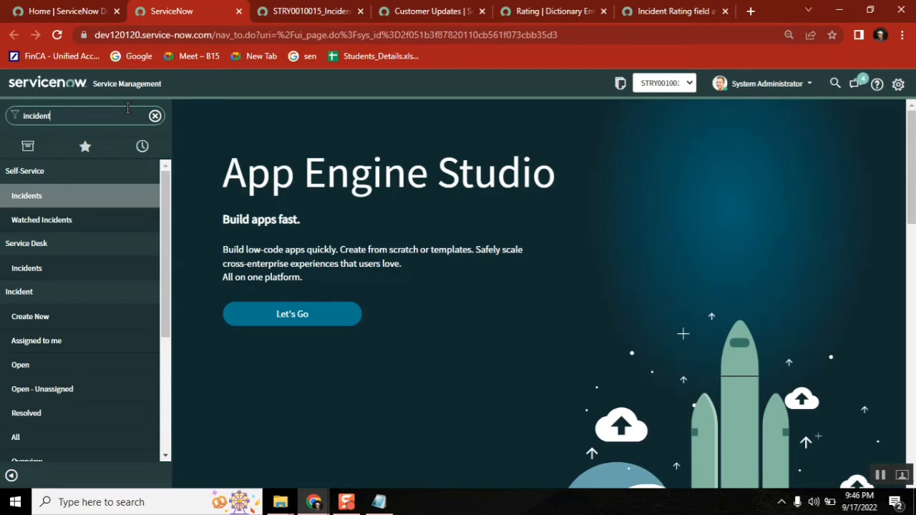
pyautogui.write('.')
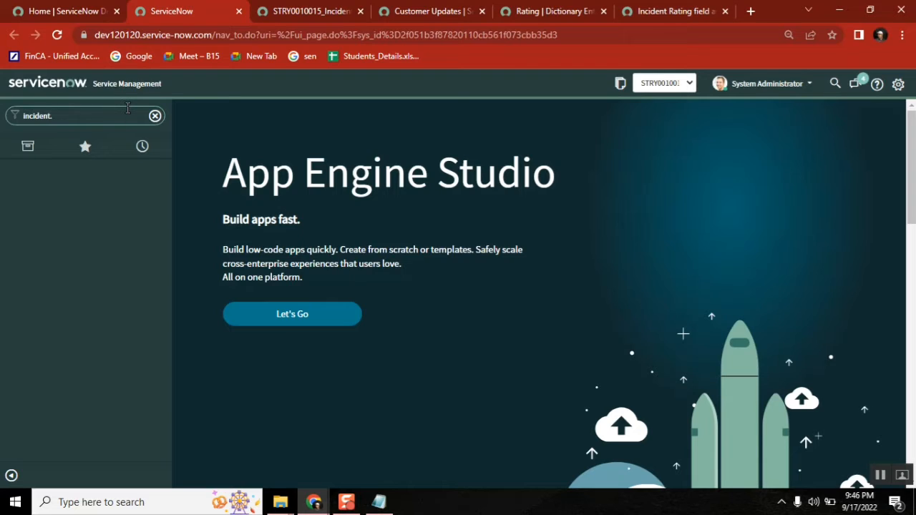
pyautogui.write('FORM')
pyautogui.press('Return')
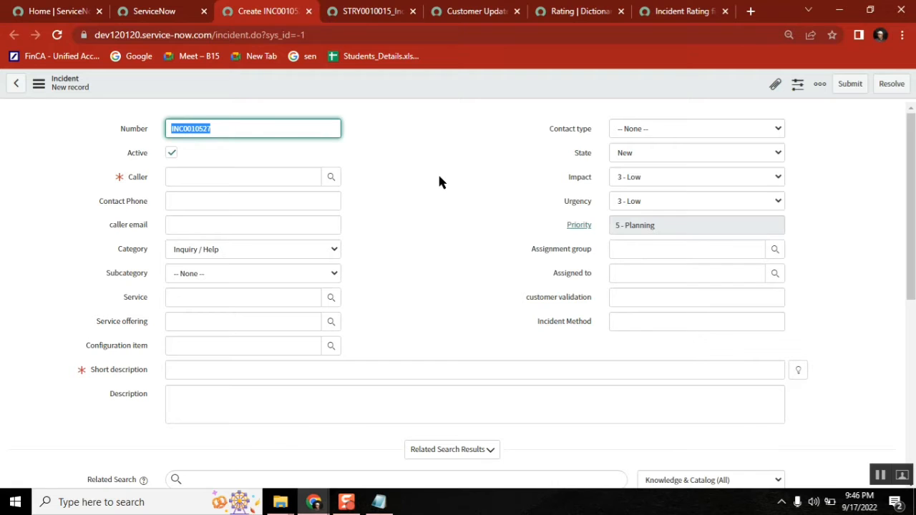
# Step: Review the sys_update_set and sys_update_xml table names noted in Notepad
pyautogui.click(379, 502)
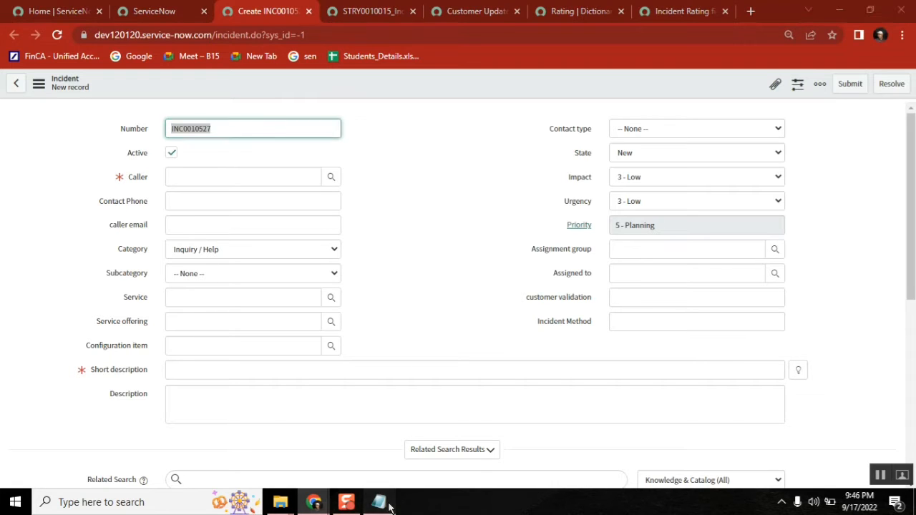
pyautogui.doubleClick(290, 375)
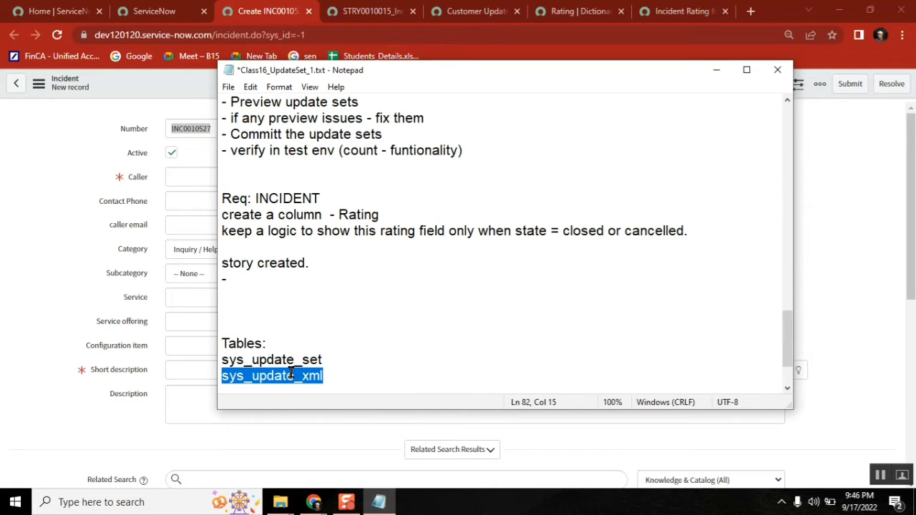
pyautogui.click(290, 373)
pyautogui.doubleClick(281, 364)
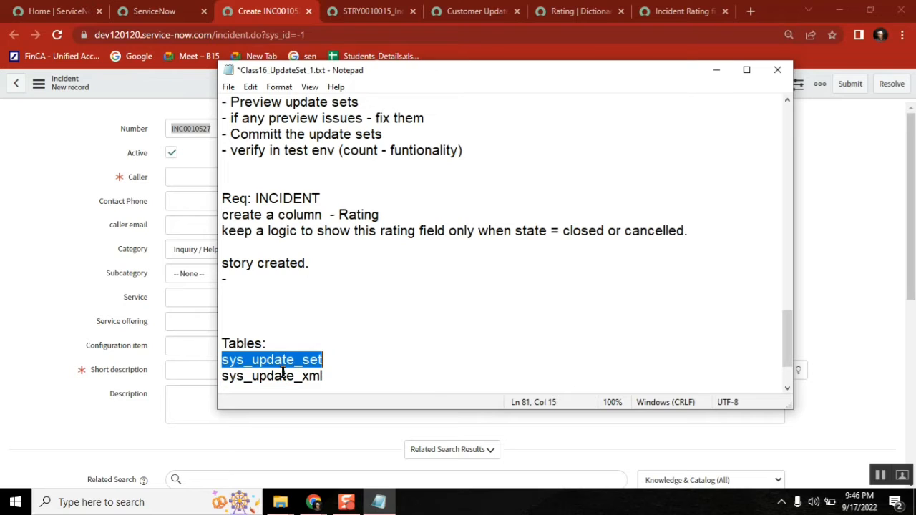
pyautogui.doubleClick(283, 376)
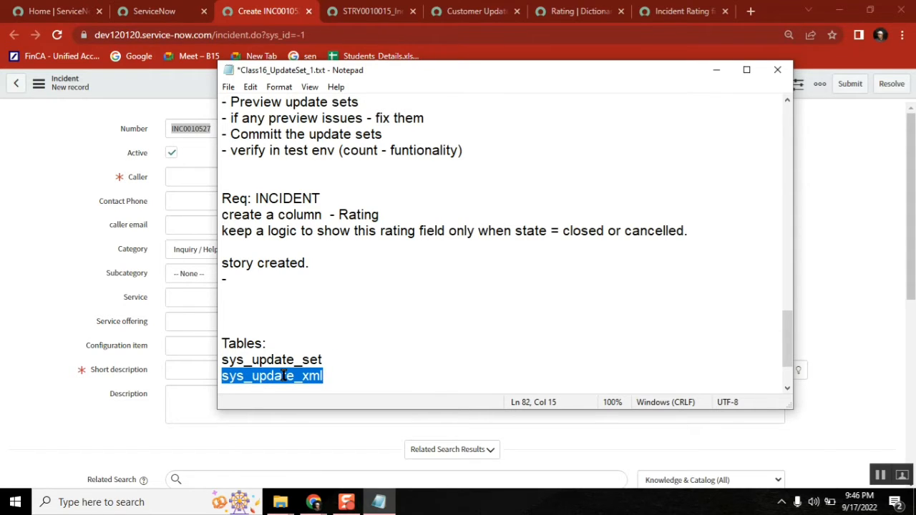
pyautogui.click(272, 358)
pyautogui.doubleClick(273, 360)
pyautogui.doubleClick(272, 374)
pyautogui.click(357, 373)
pyautogui.doubleClick(282, 359)
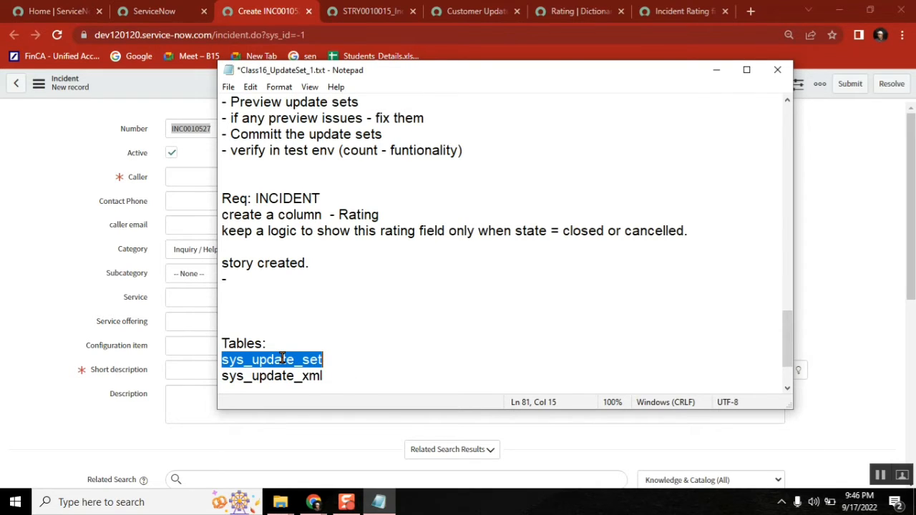
pyautogui.click(366, 361)
pyautogui.click(336, 371)
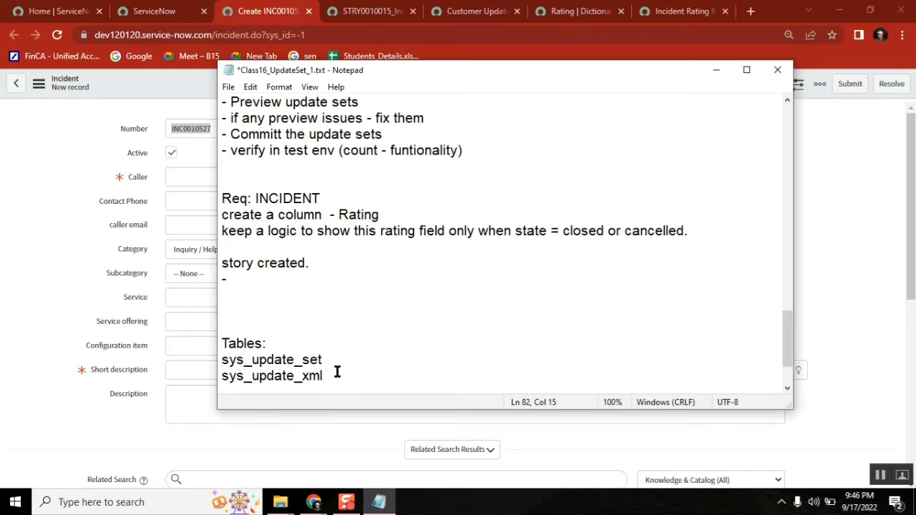
pyautogui.write('-')
pyautogui.press('BackSpace')
pyautogui.press('BackSpace')
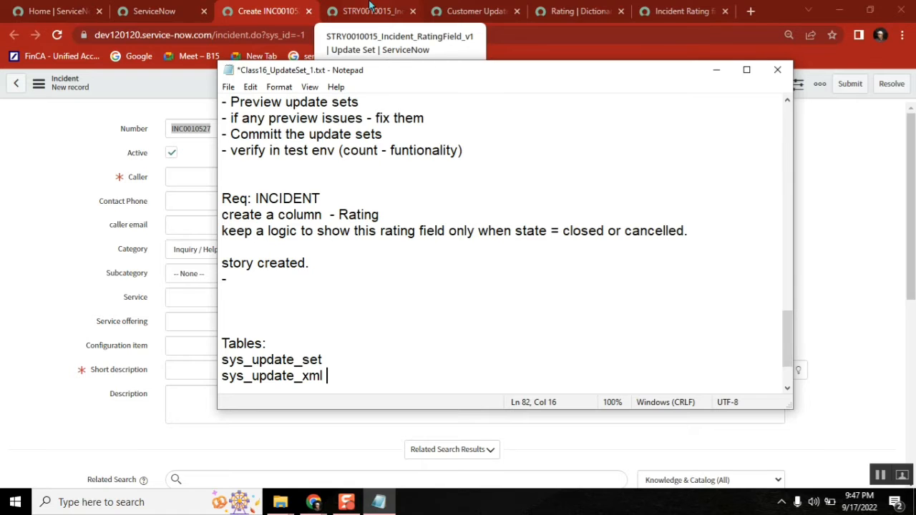
# Step: Close the customer update preview and view the update set's filtered Customer Updates list
pyautogui.click(371, 6)
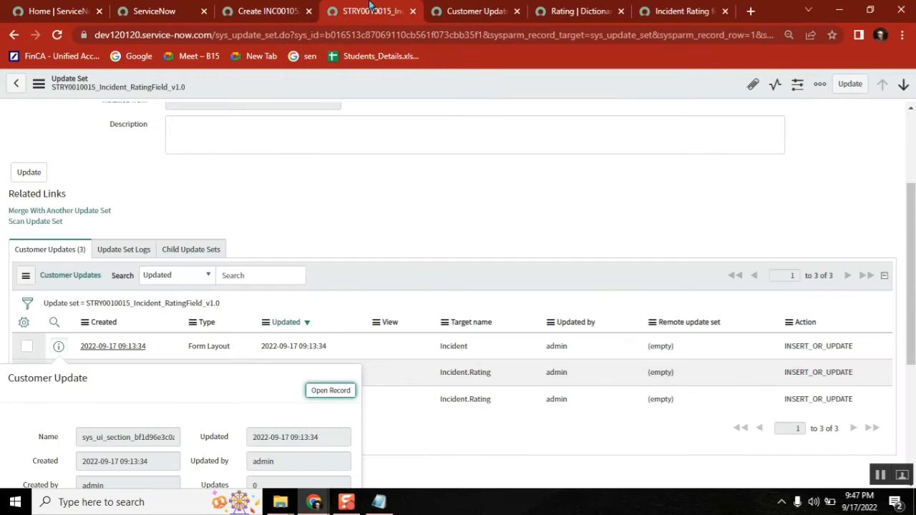
pyautogui.click(364, 200)
pyautogui.click(472, 11)
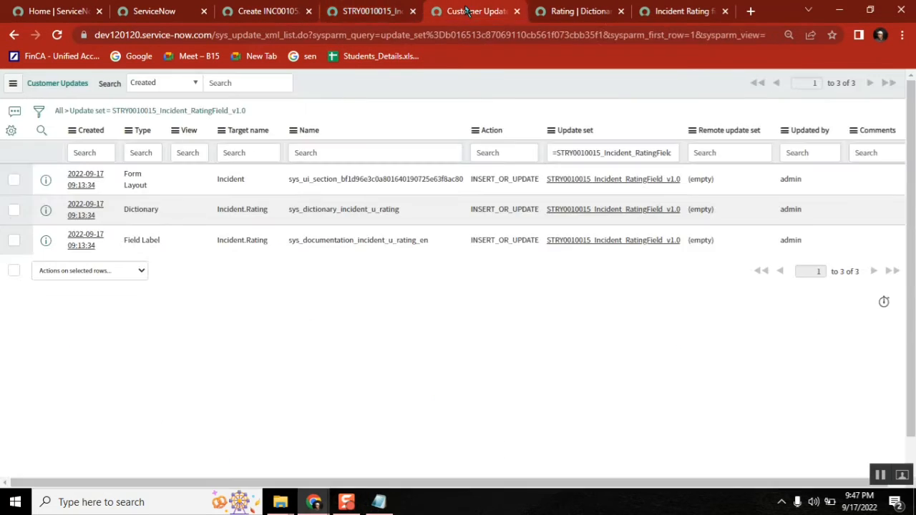
pyautogui.click(572, 8)
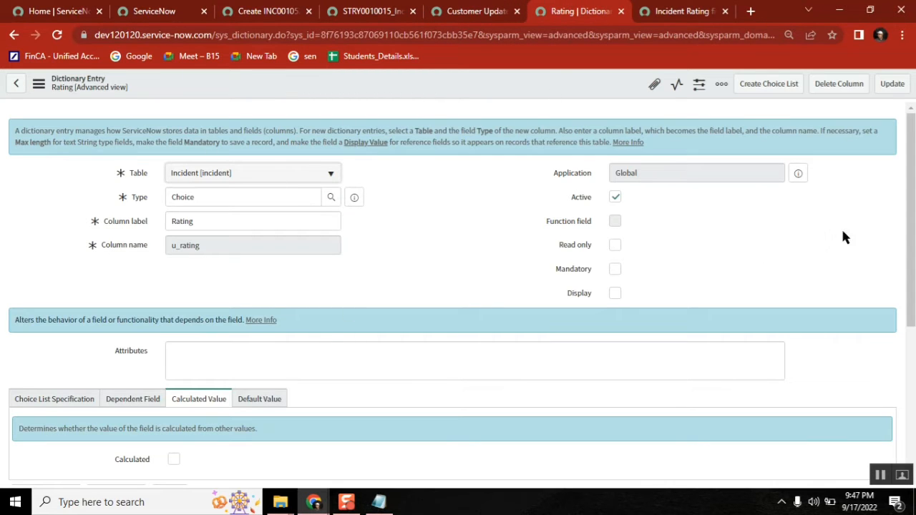
# Step: Open the Choices related list on the Rating (u_rating) dictionary entry and start a new choice
pyautogui.scroll(-4, 913, 165)
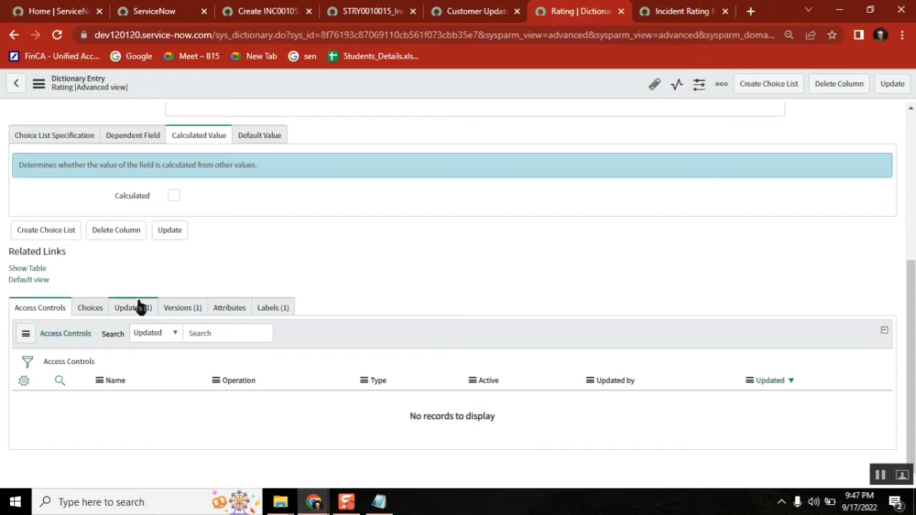
pyautogui.click(90, 311)
pyautogui.click(83, 363)
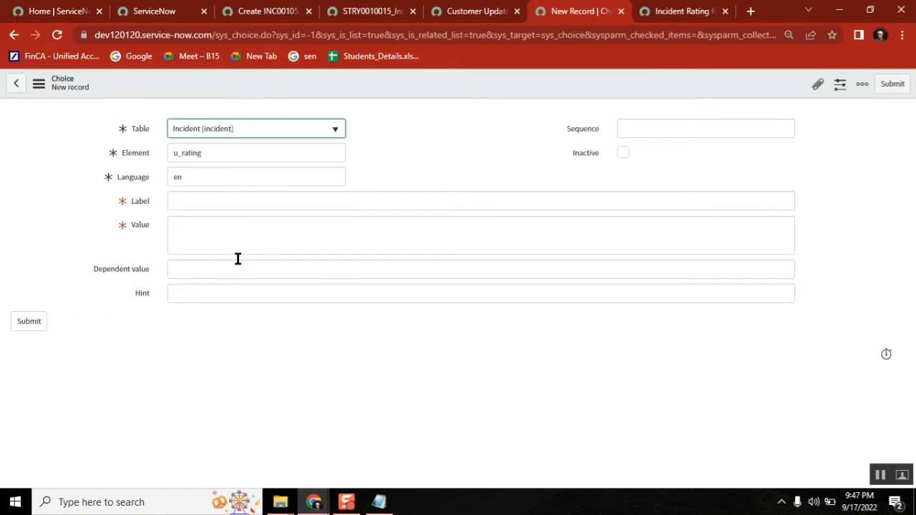
# Step: Create the Satisfied rating choice with Value 1 and Sequence 100 and save it
pyautogui.click(211, 207)
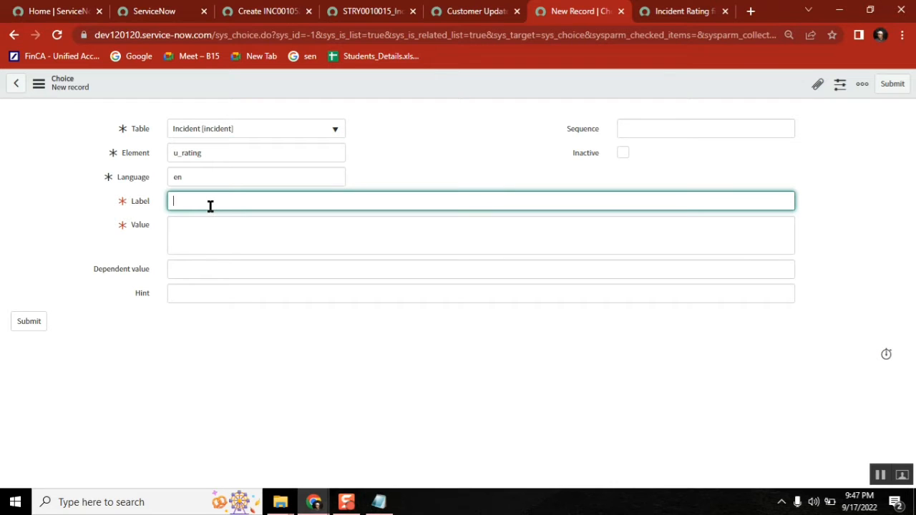
pyautogui.write('hpoor')
pyautogui.press('BackSpace')
pyautogui.press('BackSpace')
pyautogui.press('BackSpace')
pyautogui.press('BackSpace')
pyautogui.write('Satisfied')
pyautogui.click(197, 235)
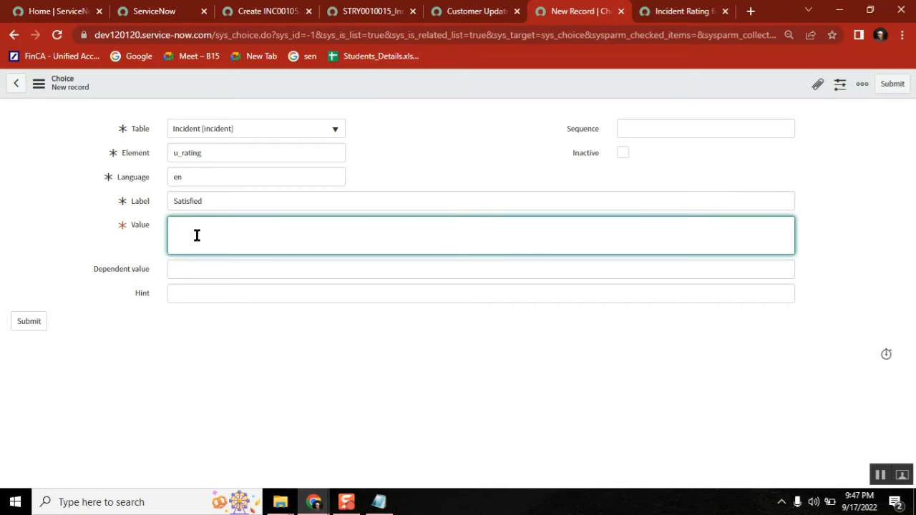
pyautogui.click(761, 128)
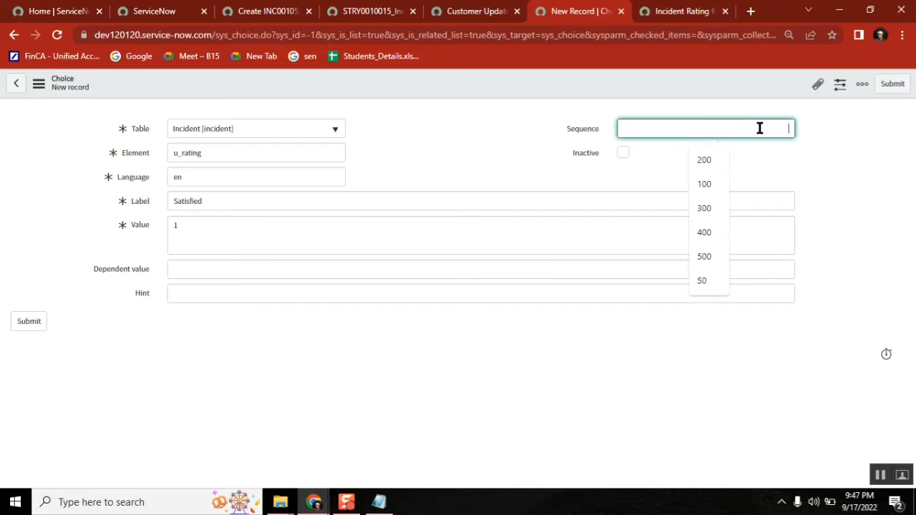
pyautogui.write('100')
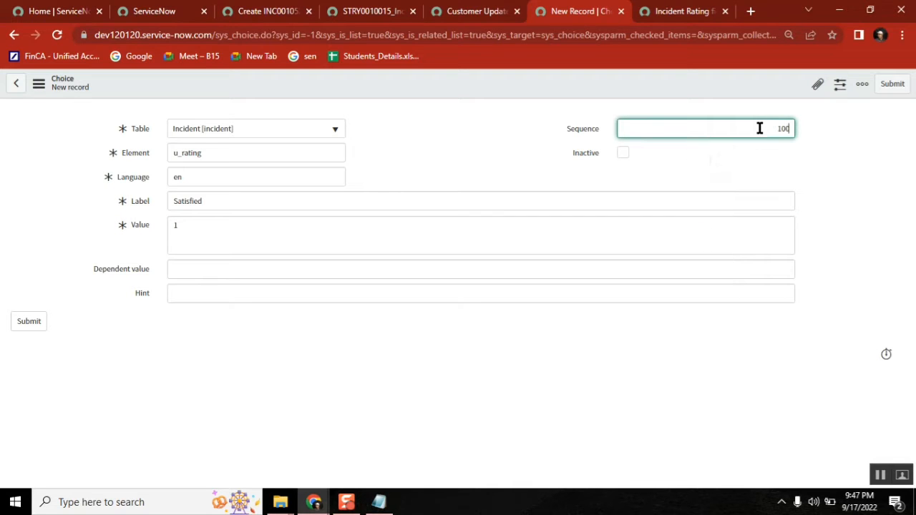
pyautogui.rightClick(662, 85)
pyautogui.click(680, 87)
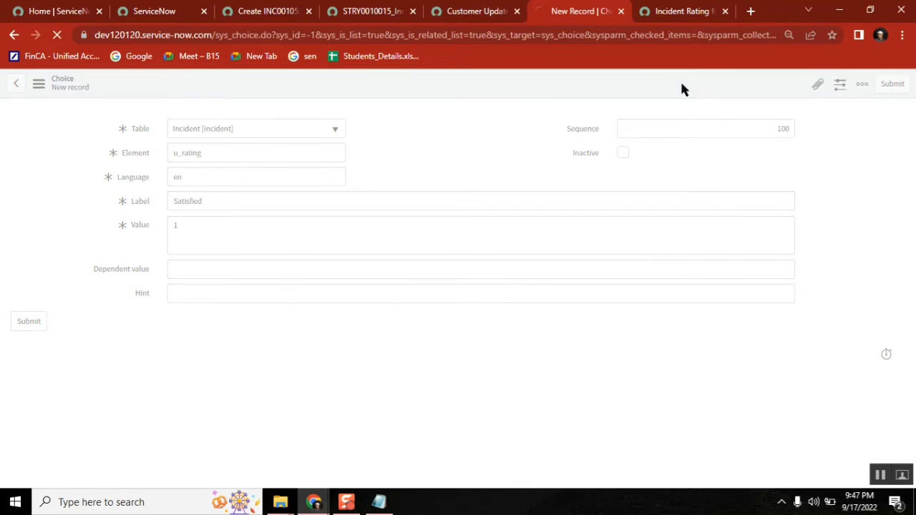
pyautogui.click(228, 207)
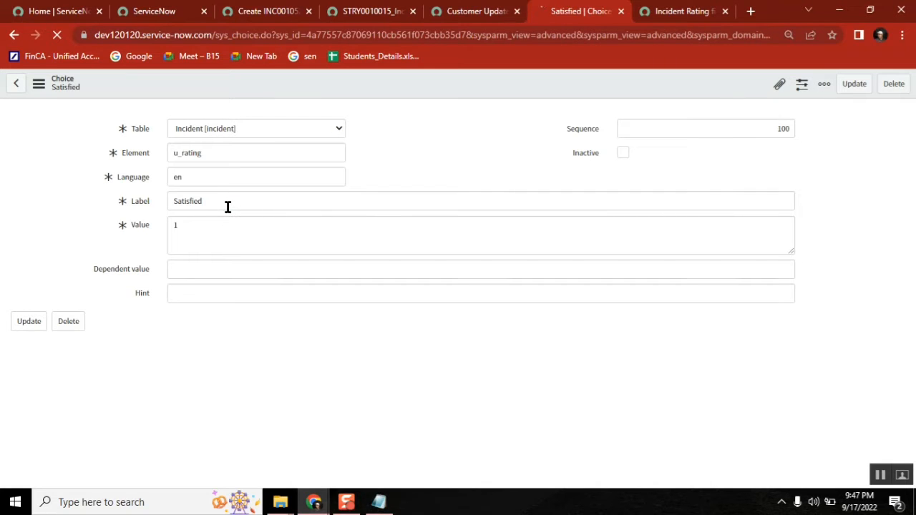
# Step: Insert a Not Satisfied choice with Sequence 200 as a separate record from the Satisfied form
pyautogui.click(216, 209)
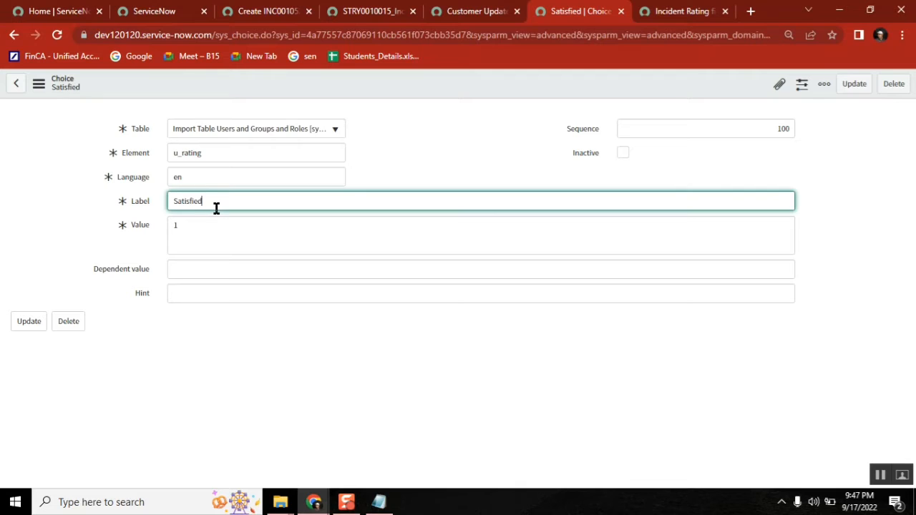
pyautogui.write('Not')
pyautogui.click(209, 224)
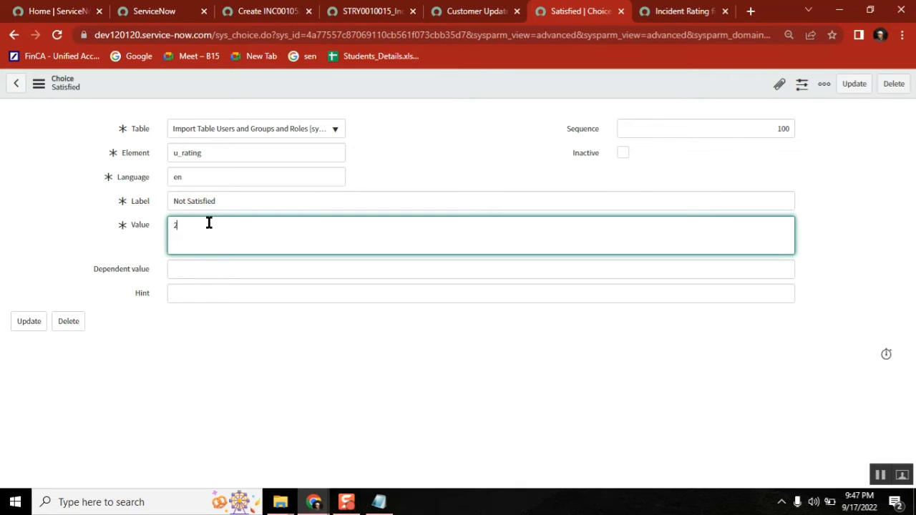
pyautogui.click(784, 127)
pyautogui.press('BackSpace')
pyautogui.write('2')
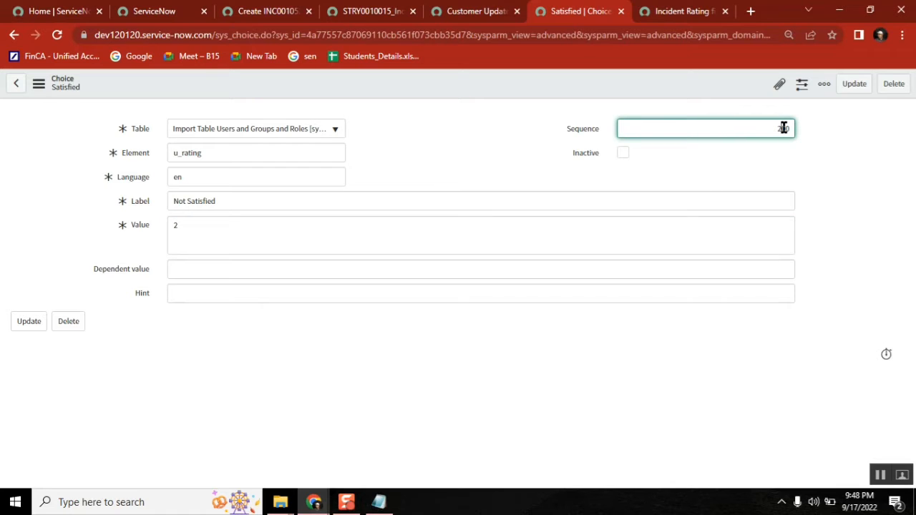
pyautogui.rightClick(519, 84)
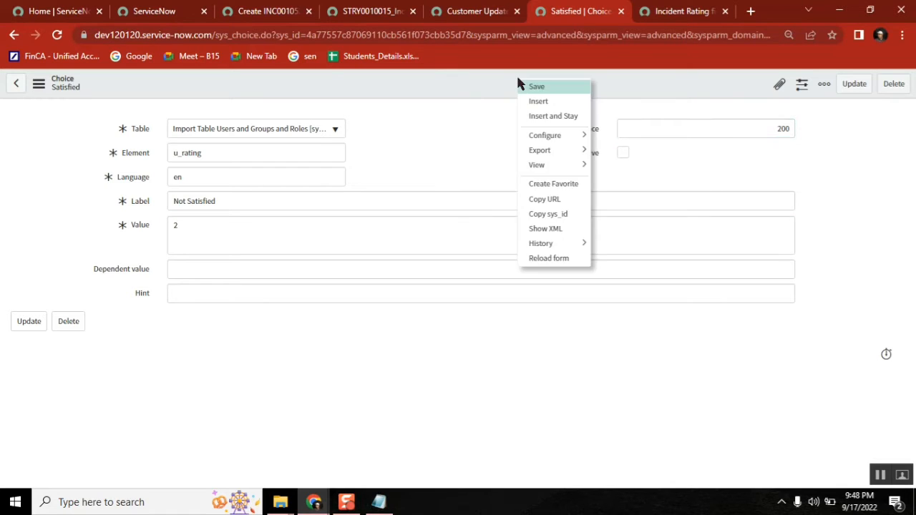
pyautogui.click(552, 117)
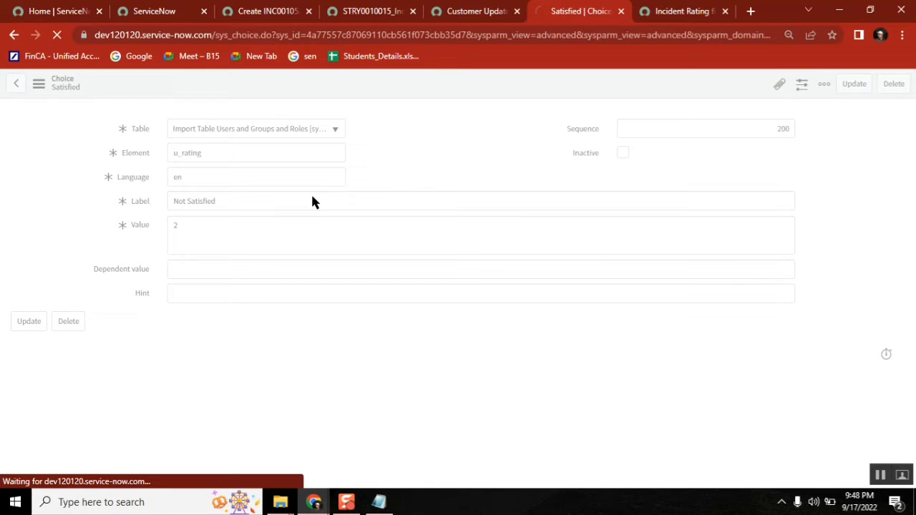
# Step: Replace the choice label with Average
pyautogui.click(241, 201)
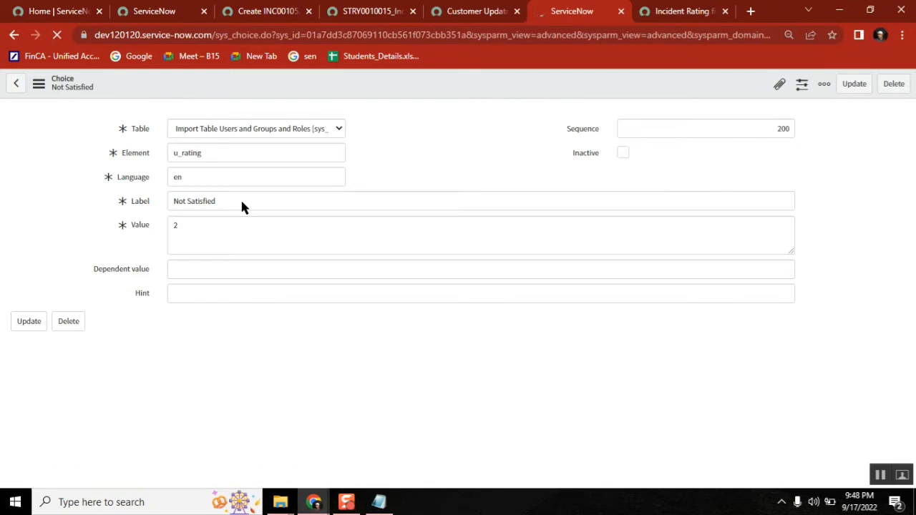
pyautogui.click(242, 201)
pyautogui.hotkey('ctrl', 'a')
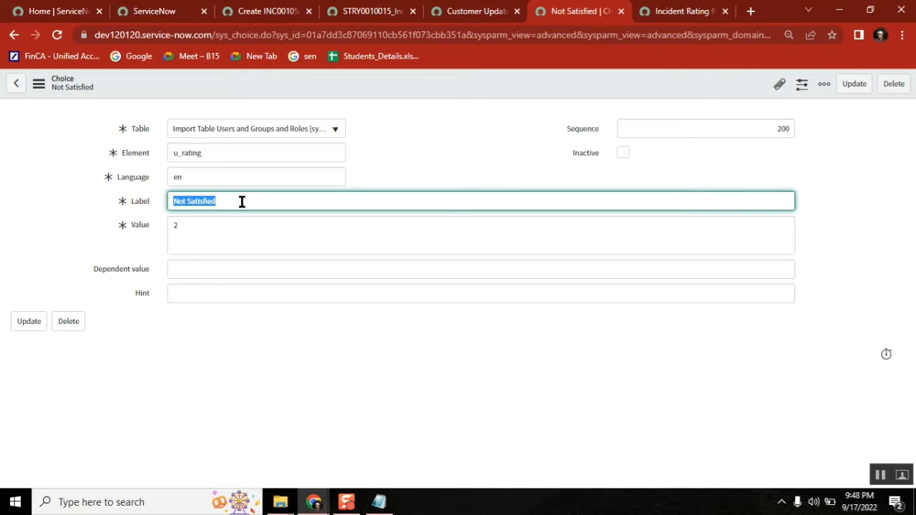
pyautogui.write('Mo')
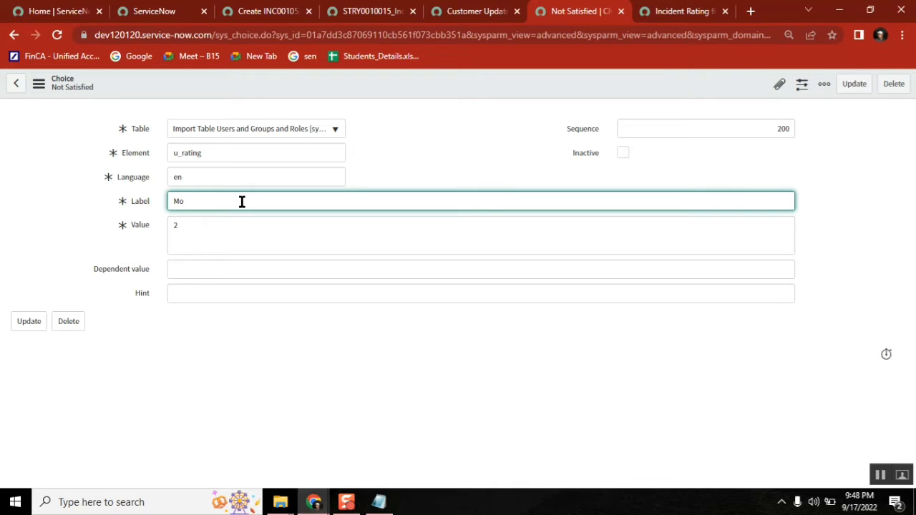
pyautogui.write('derate')
pyautogui.click(198, 230)
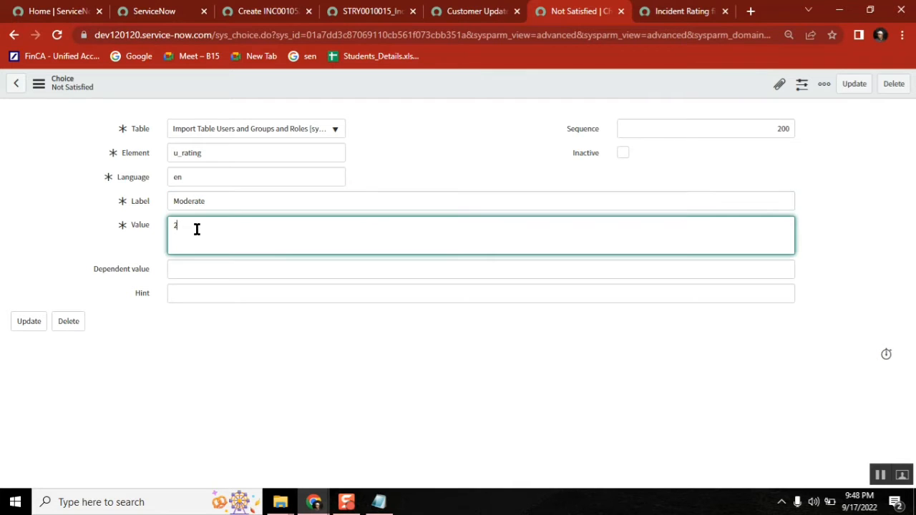
pyautogui.click(237, 201)
pyautogui.hotkey('ctrl', 'a')
pyautogui.press('BackSpace')
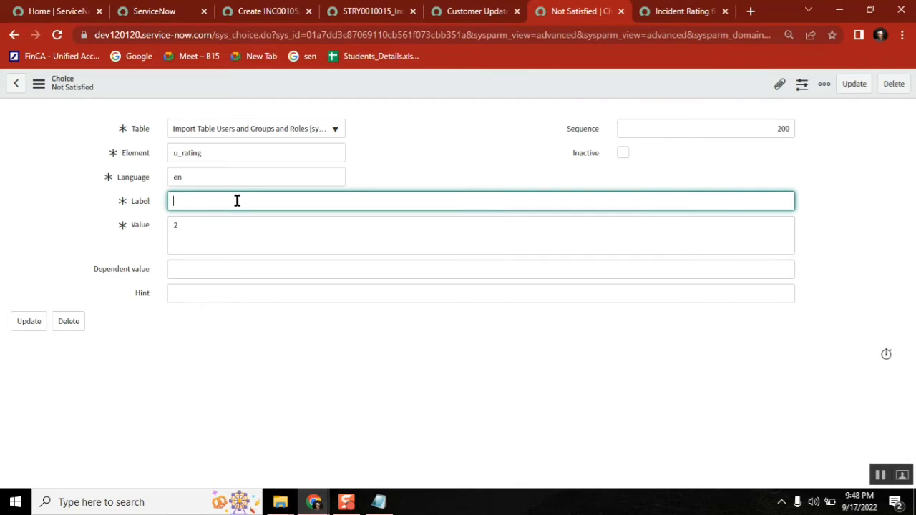
pyautogui.write('Average')
# Step: Set Sequence to 300 and insert the Average choice as a new record
pyautogui.click(220, 219)
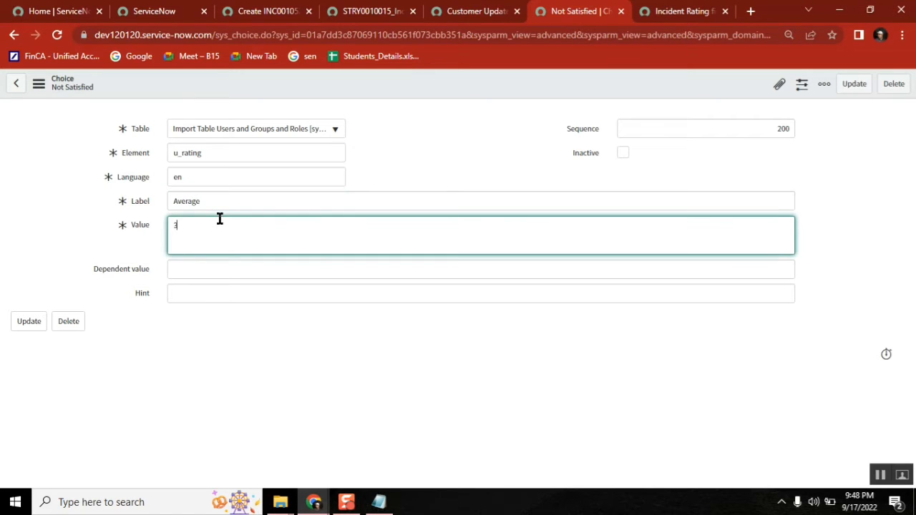
pyautogui.click(782, 130)
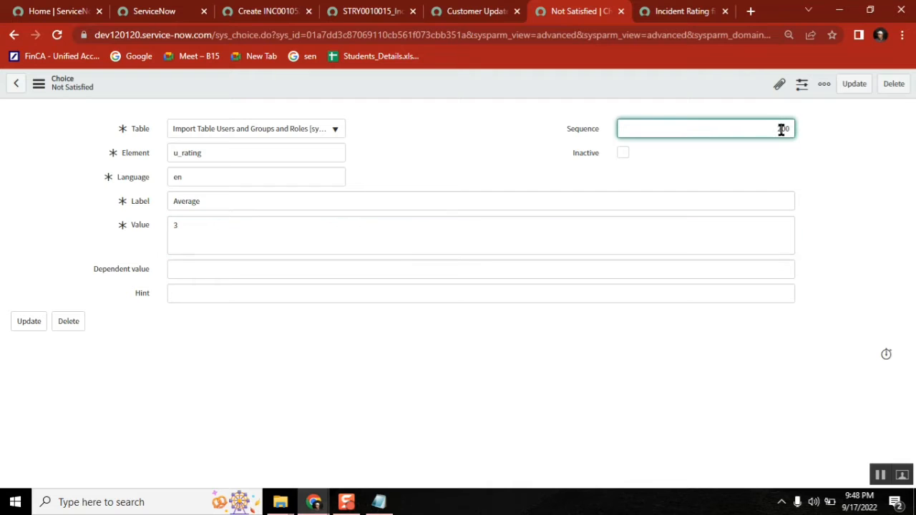
pyautogui.press('BackSpace')
pyautogui.write('3')
pyautogui.rightClick(502, 83)
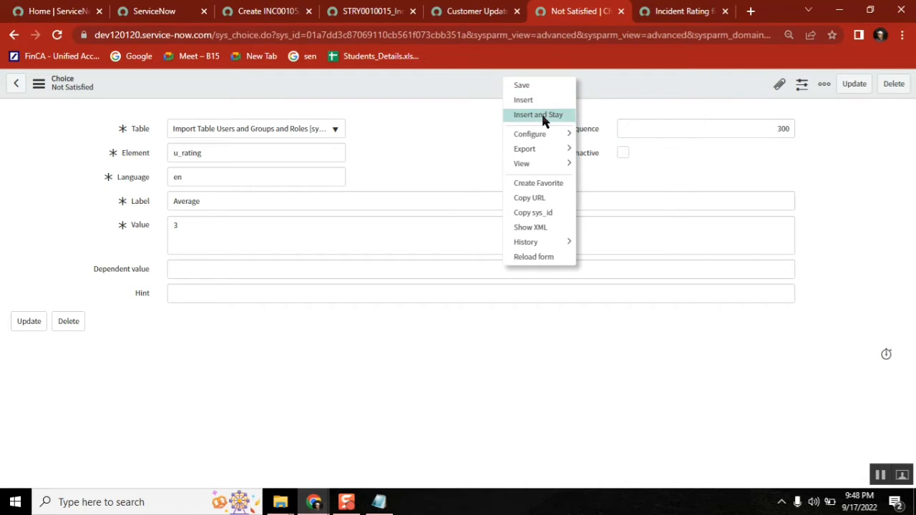
pyautogui.click(542, 117)
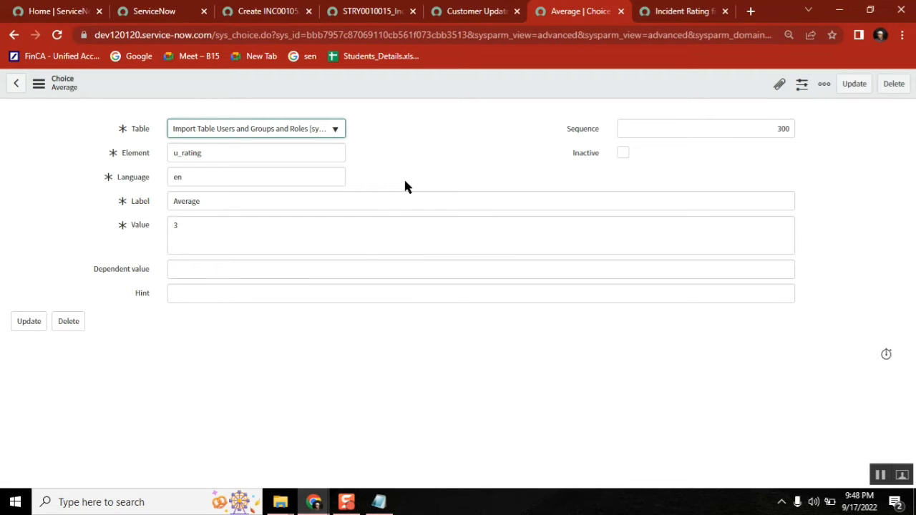
# Step: Refresh the update set's Customer Updates list to show five updates, including choice list entries
pyautogui.click(477, 11)
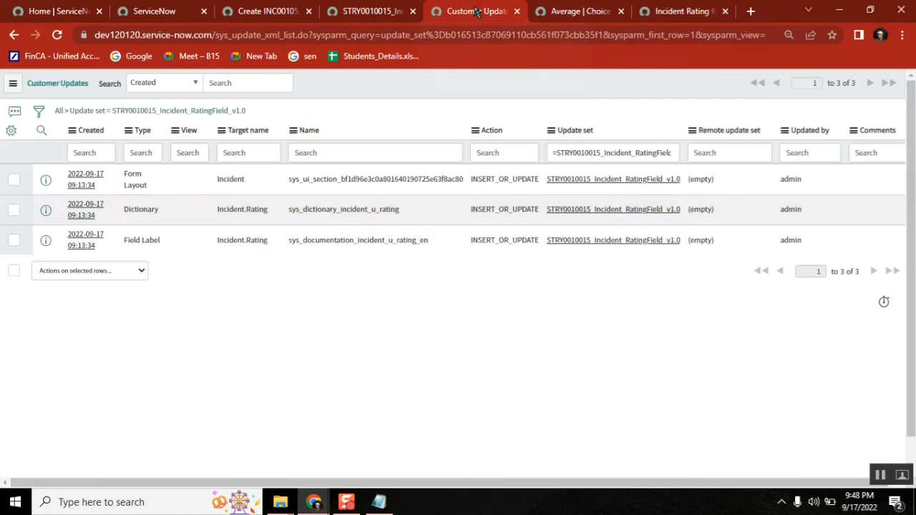
pyautogui.click(380, 10)
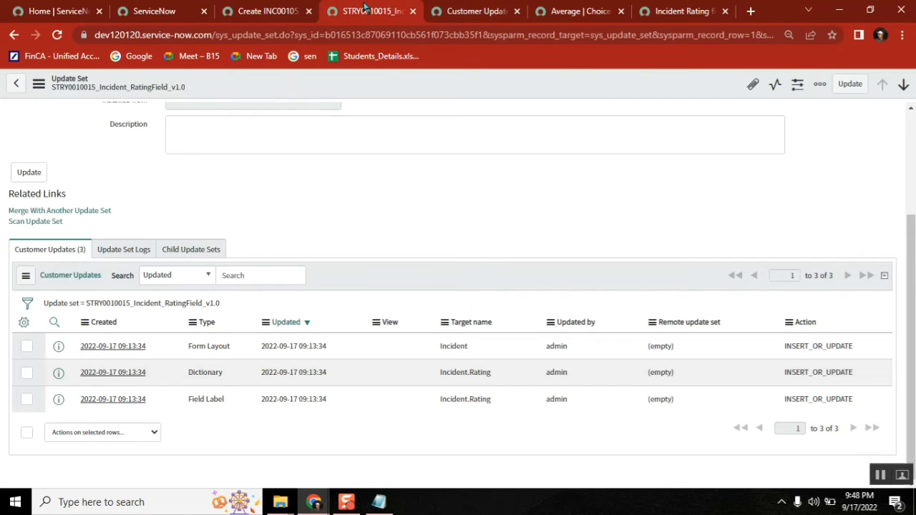
pyautogui.click(191, 307)
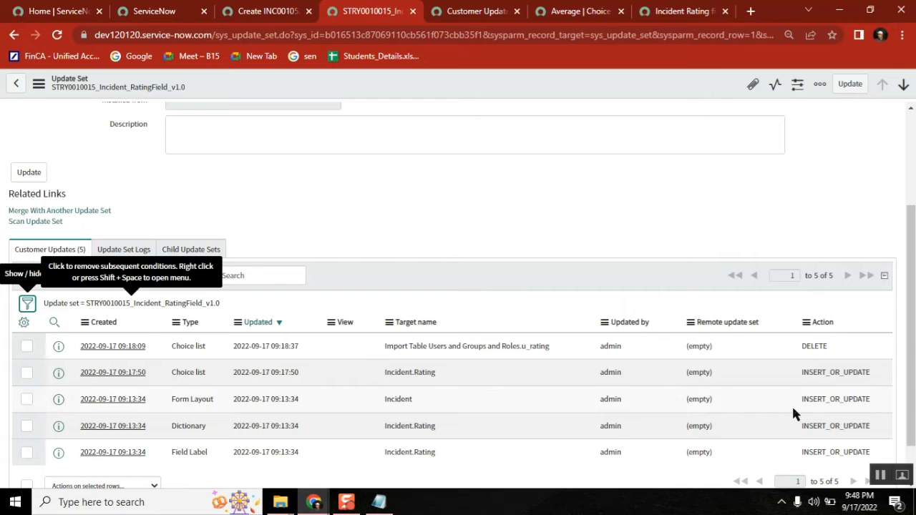
pyautogui.scroll(-1, 913, 268)
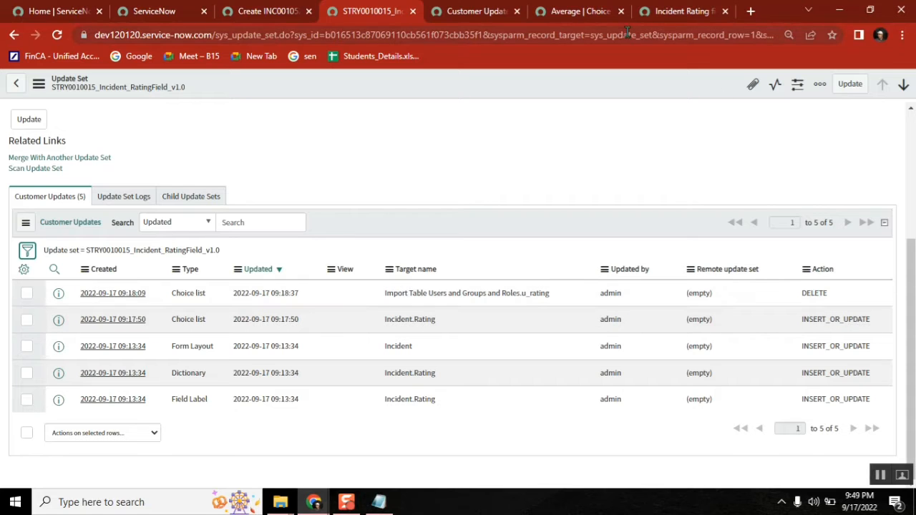
# Step: Reload the Incident Rating story and bring up the blank INC0010527 incident form
pyautogui.click(679, 16)
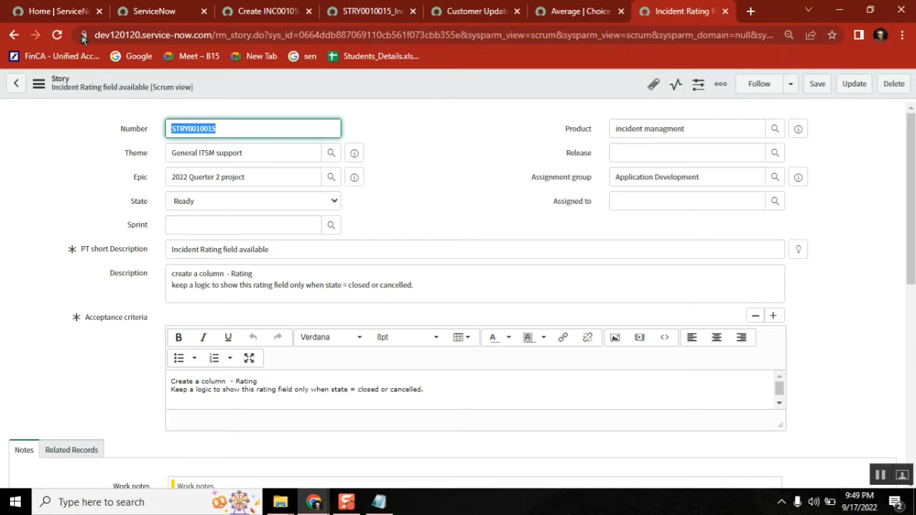
pyautogui.click(57, 35)
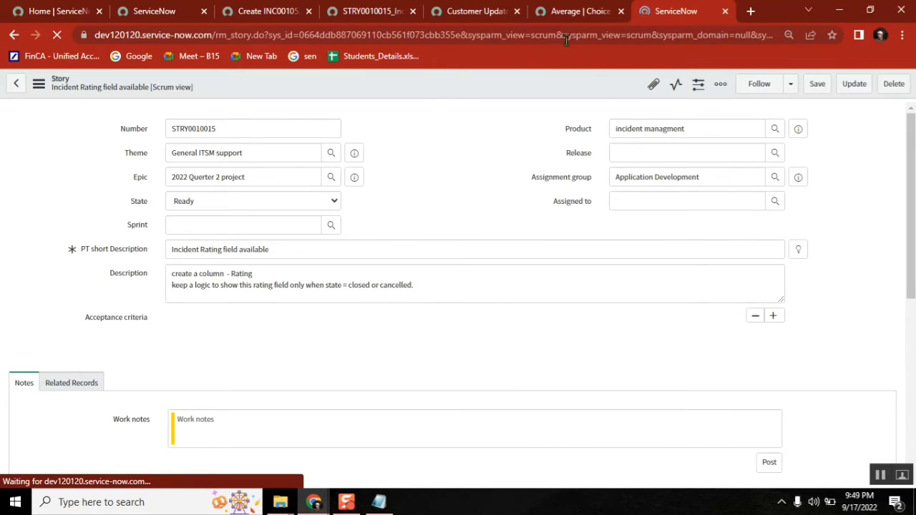
pyautogui.click(266, 11)
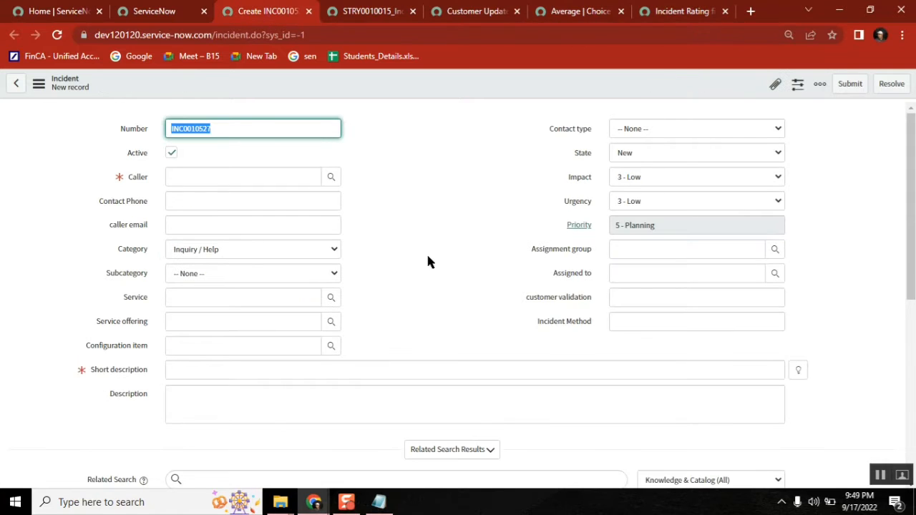
# Step: Reload the new incident form and check which options the Rating field offers
pyautogui.click(56, 37)
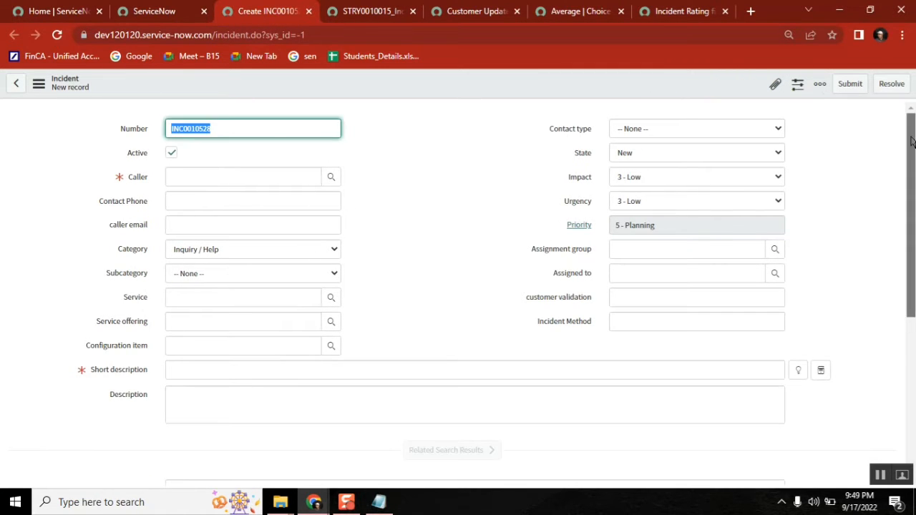
pyautogui.scroll(-4, 911, 141)
pyautogui.click(473, 341)
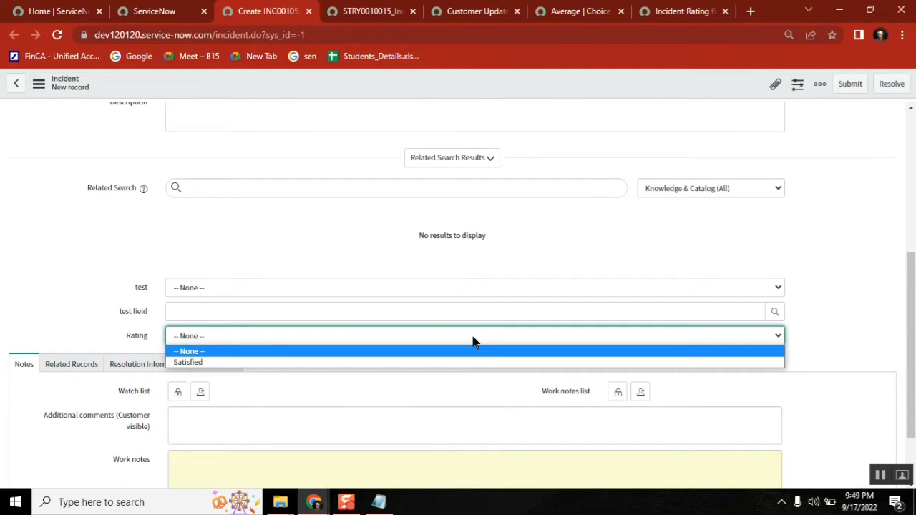
# Step: Insert the Average choice (Value 3, Sequence 300) again as a new record
pyautogui.click(578, 17)
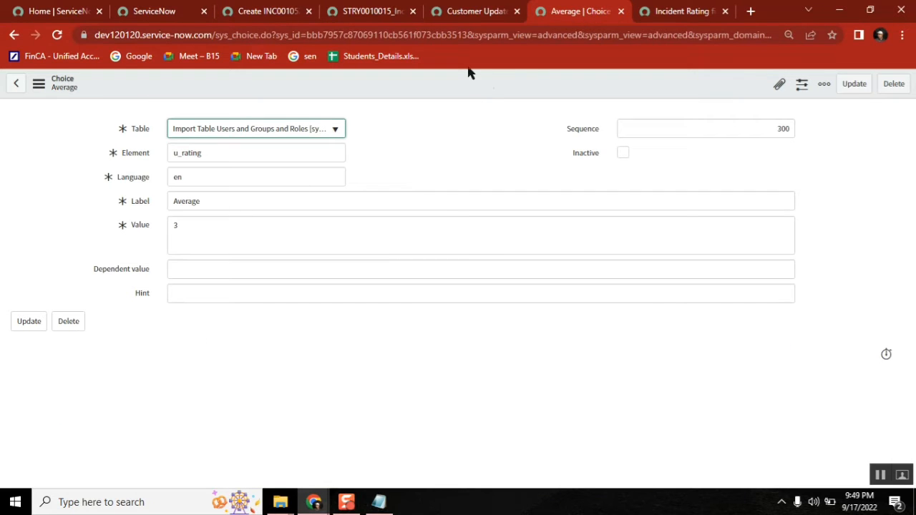
pyautogui.rightClick(444, 74)
pyautogui.moveTo(493, 135)
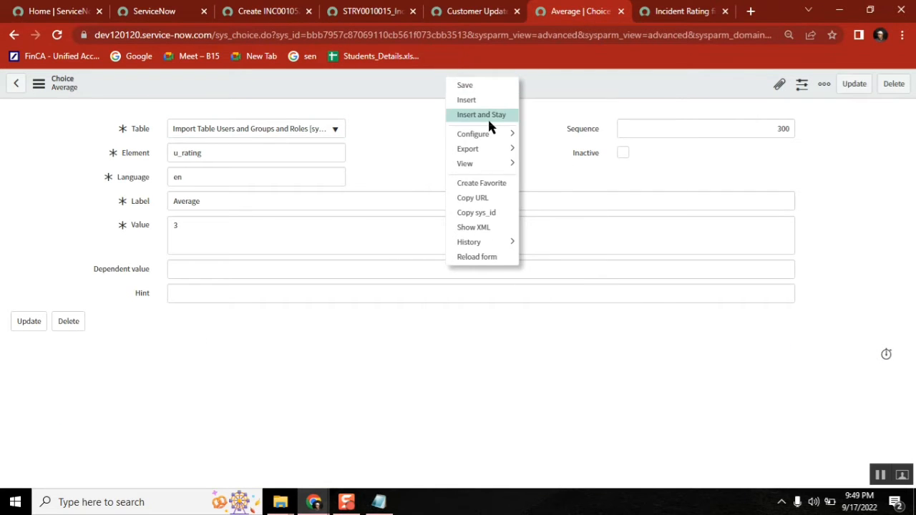
pyautogui.click(489, 116)
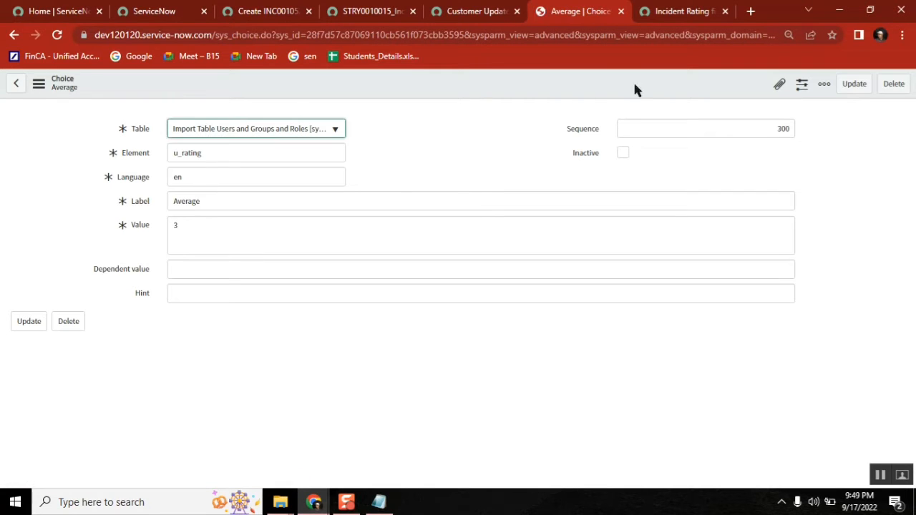
# Step: Reload the incident form and confirm Rating still offers only Satisfied
pyautogui.click(279, 12)
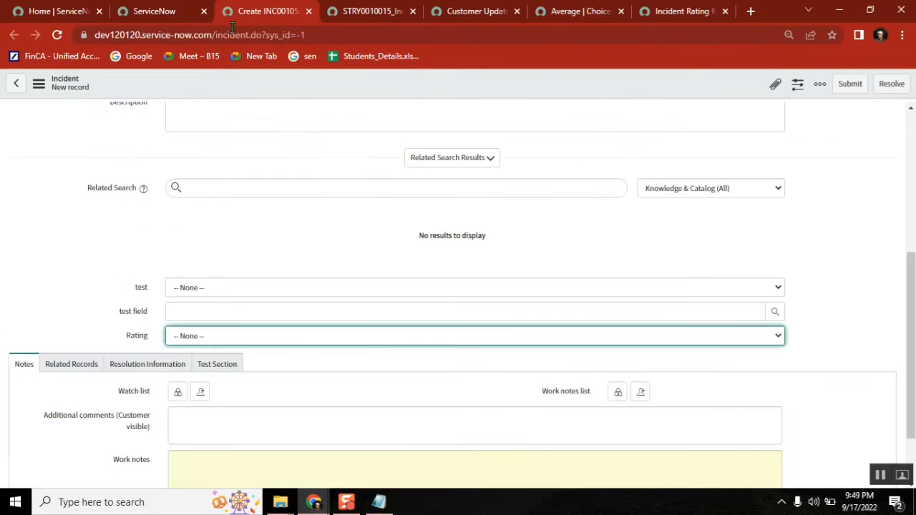
pyautogui.click(57, 35)
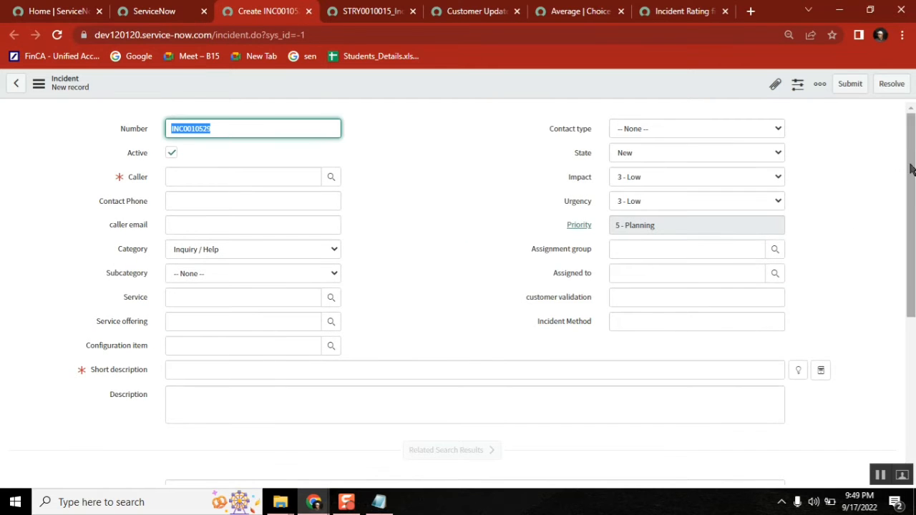
pyautogui.moveTo(910, 168); pyautogui.dragTo(914, 306)
pyautogui.click(309, 327)
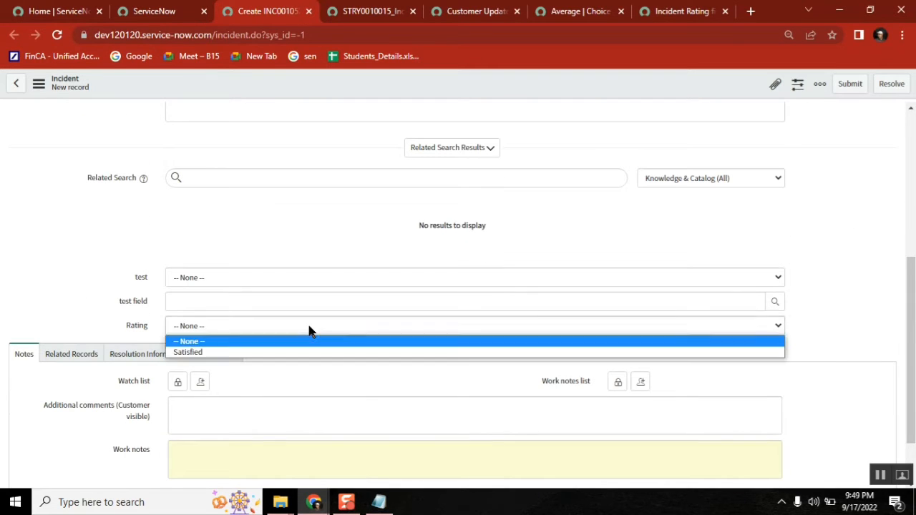
pyautogui.click(308, 327)
pyautogui.click(308, 328)
pyautogui.click(309, 328)
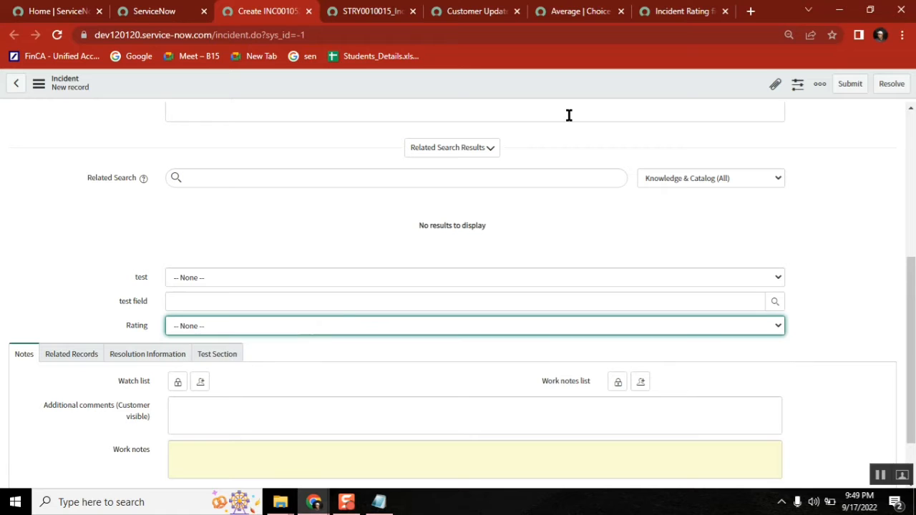
pyautogui.click(570, 13)
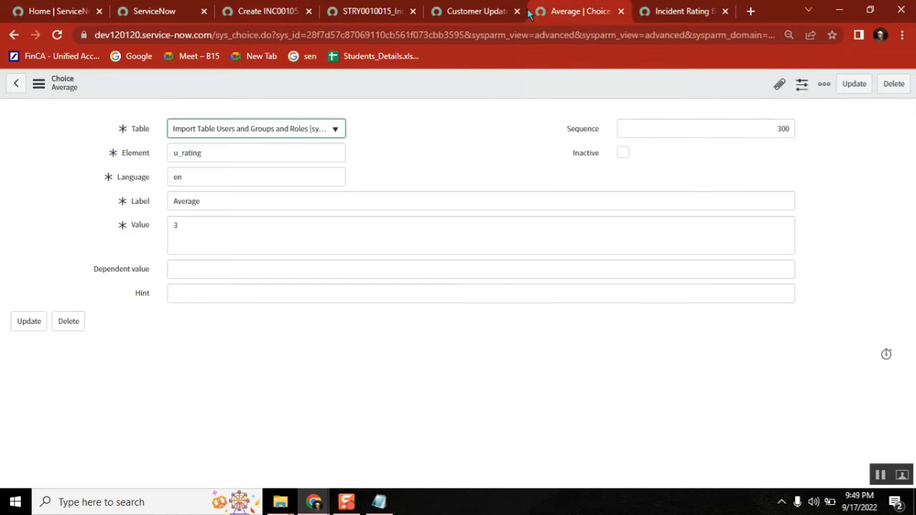
pyautogui.click(478, 12)
pyautogui.click(569, 13)
# Step: Go back to the u_rating dictionary entry, whose Choices list holds only Satisfied (value 1, sequence 100)
pyautogui.click(19, 43)
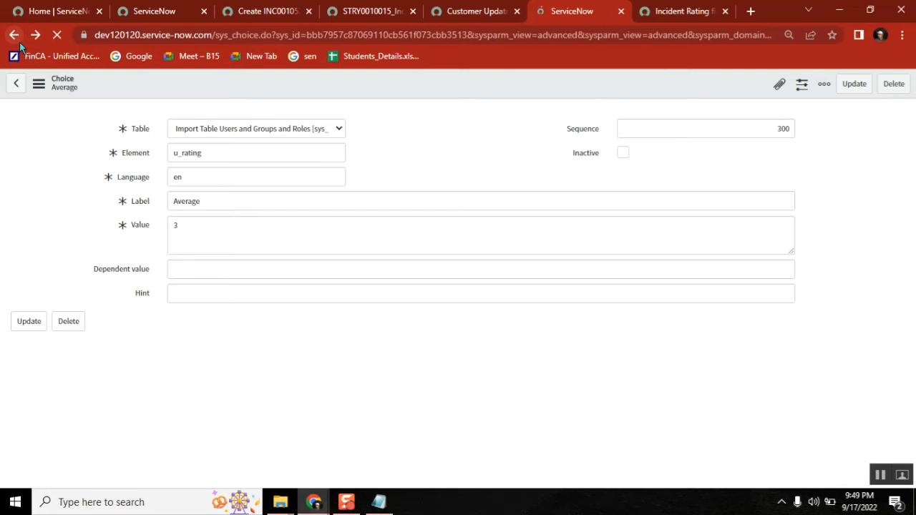
pyautogui.click(269, 136)
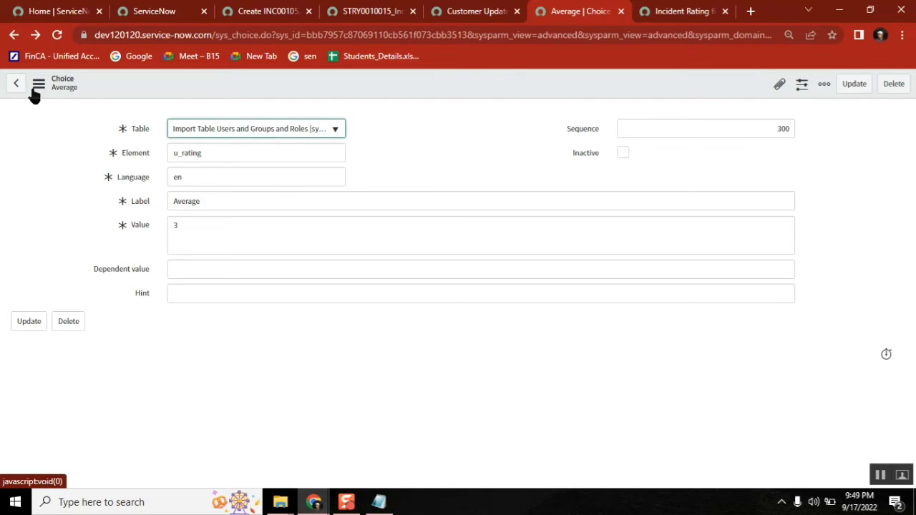
pyautogui.click(14, 39)
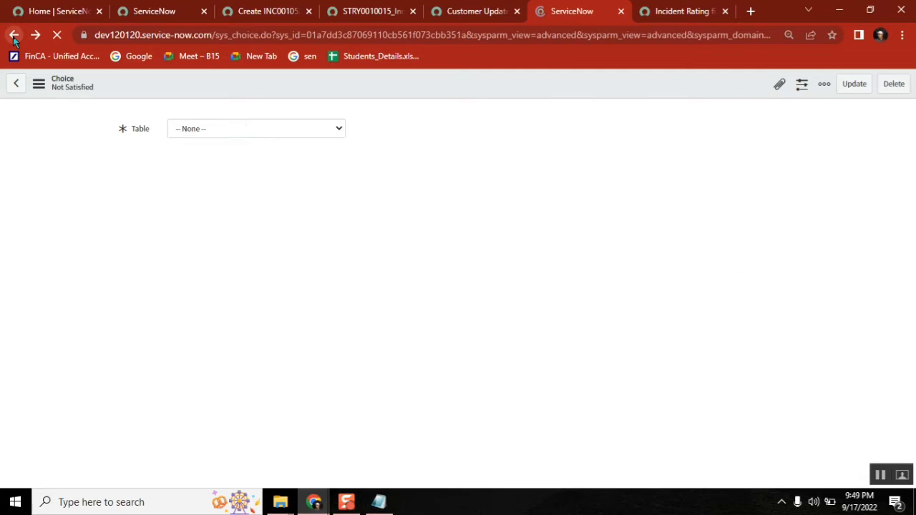
pyautogui.click(14, 40)
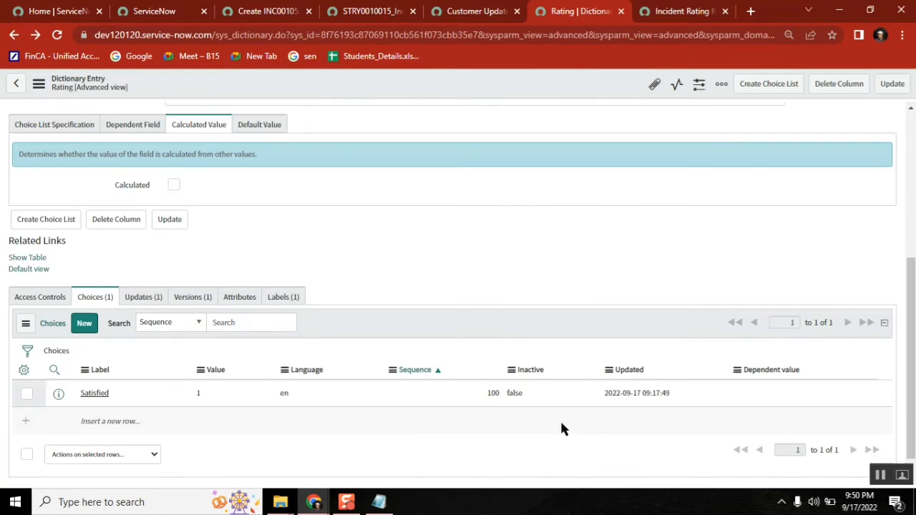
# Step: From the Satisfied record, insert a Not Satisfied choice on Incident with value 2 and sequence 200
pyautogui.middleClick(98, 394)
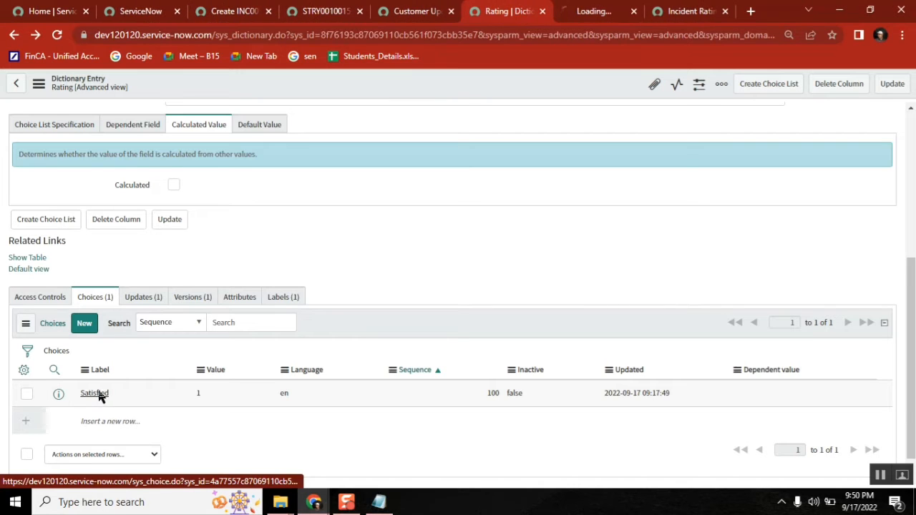
pyautogui.click(591, 13)
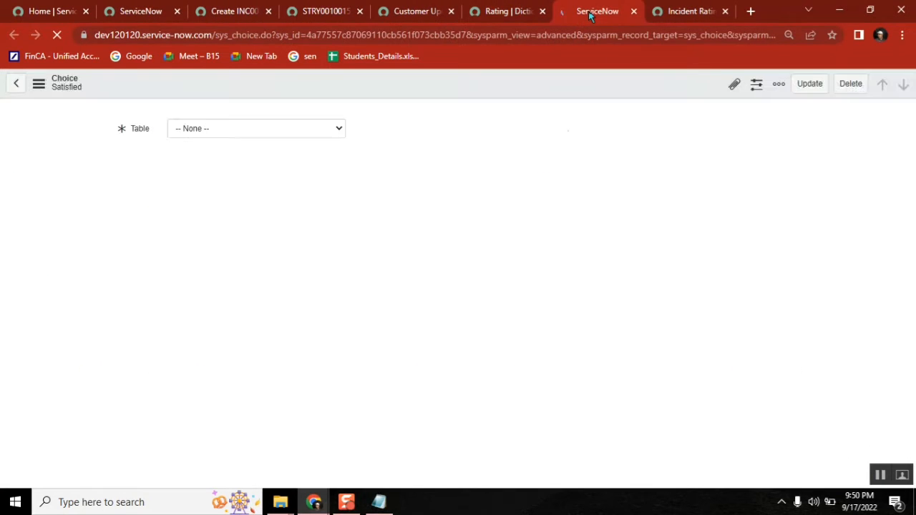
pyautogui.click(227, 226)
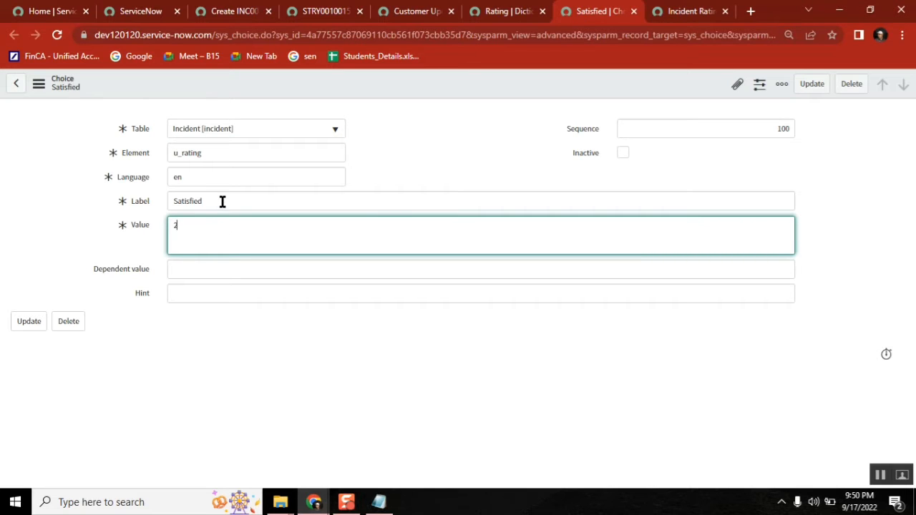
pyautogui.click(222, 202)
pyautogui.write('Not')
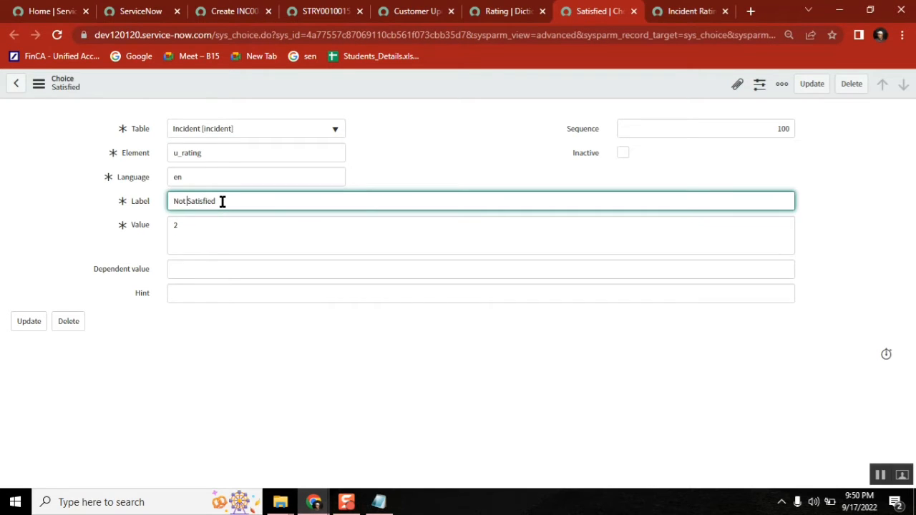
pyautogui.click(301, 131)
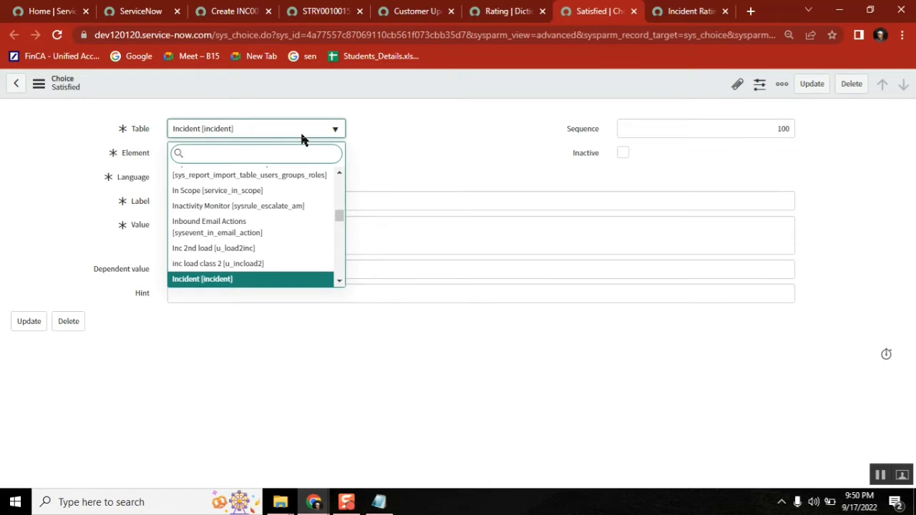
pyautogui.click(489, 106)
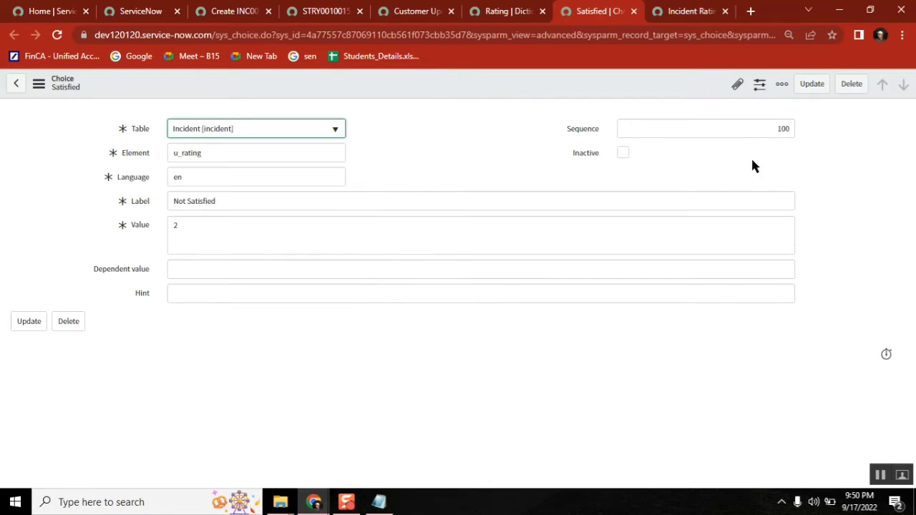
pyautogui.click(784, 128)
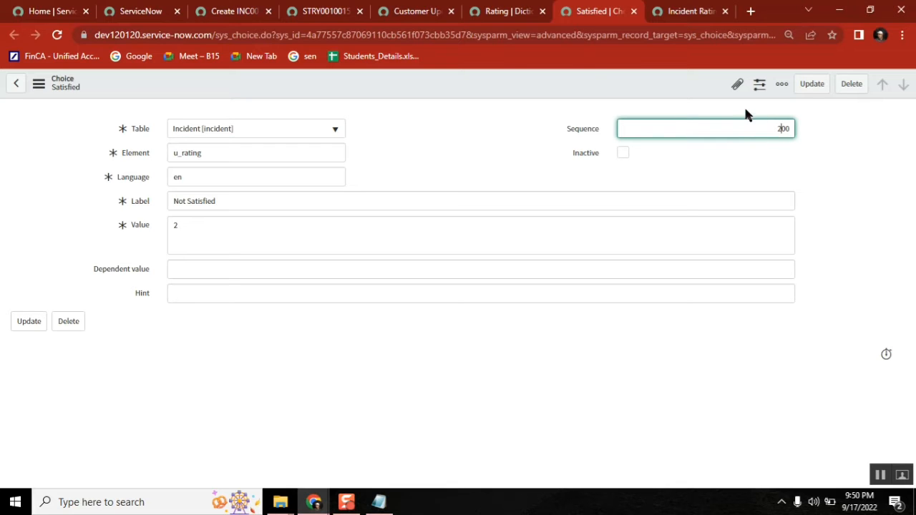
pyautogui.rightClick(594, 80)
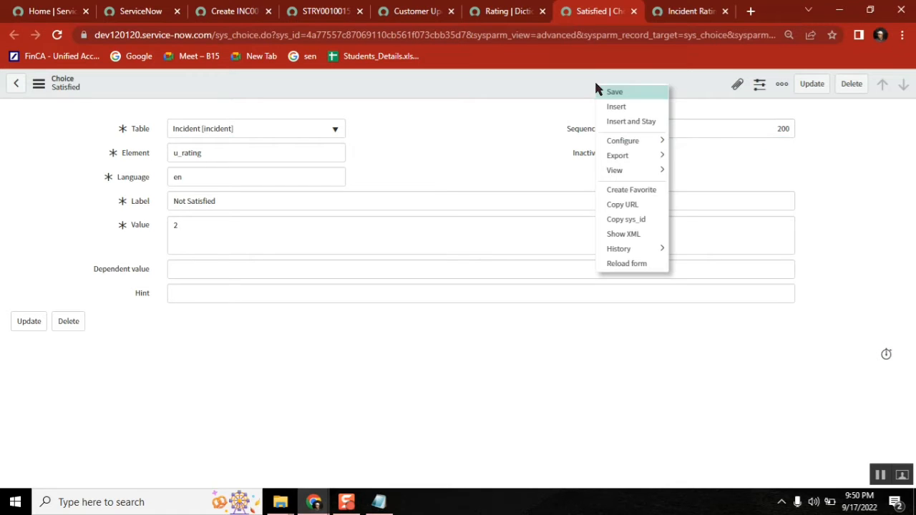
pyautogui.click(638, 119)
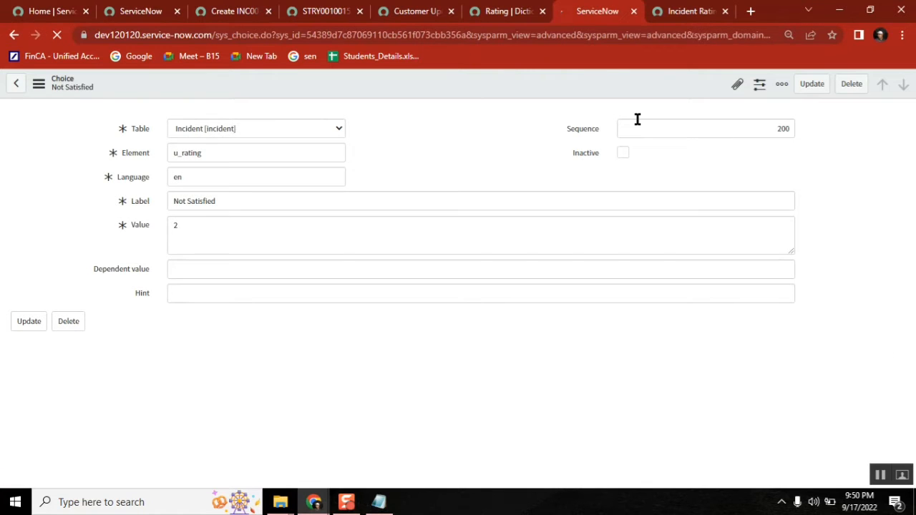
# Step: Relabel the form Average with Value 3 and Sequence 300 and insert it as a new choice
pyautogui.click(243, 204)
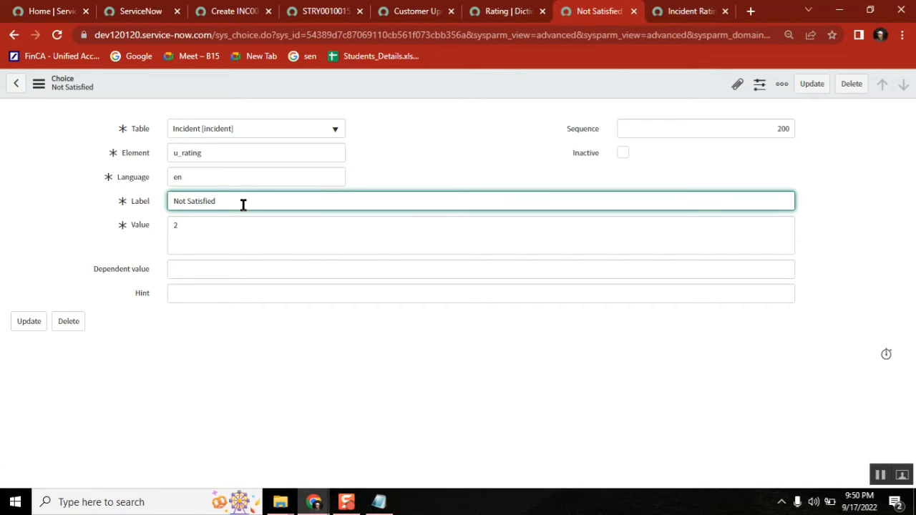
pyautogui.hotkey('ctrl', 'a')
pyautogui.write('Average')
pyautogui.click(208, 224)
pyautogui.press('BackSpace')
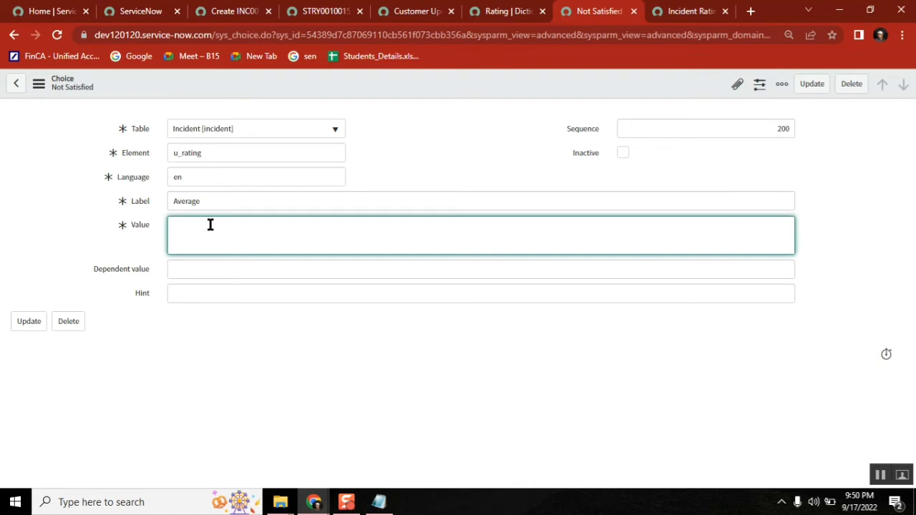
pyautogui.click(783, 129)
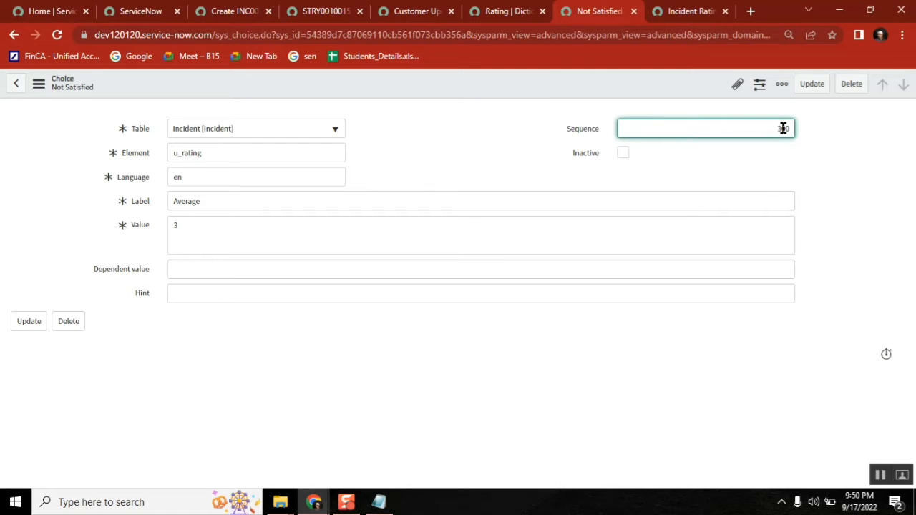
pyautogui.rightClick(477, 78)
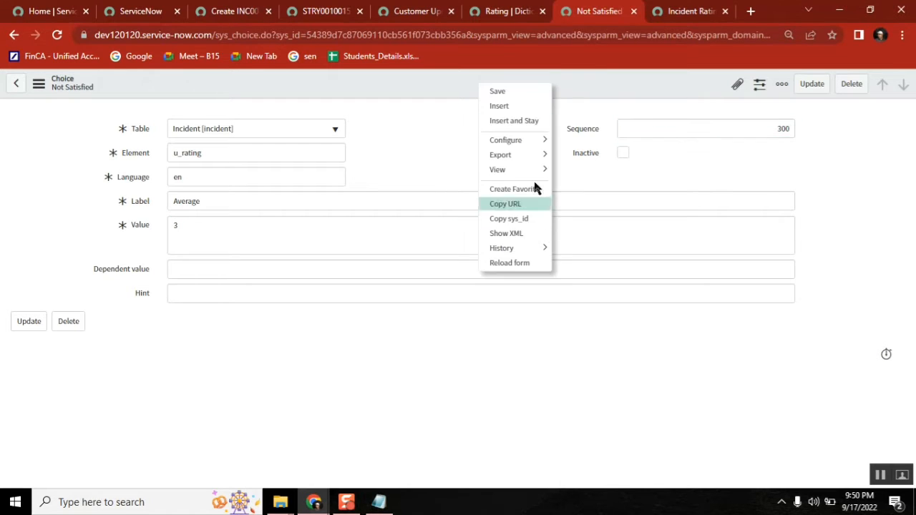
pyautogui.click(513, 121)
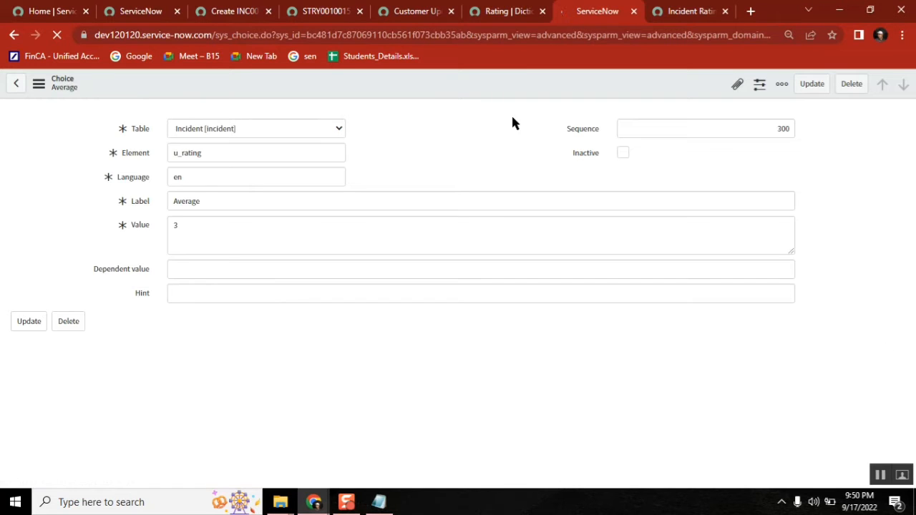
# Step: Reload the new INC0010530 form and confirm Rating lists Satisfied, Not Satisfied and Average
pyautogui.click(686, 11)
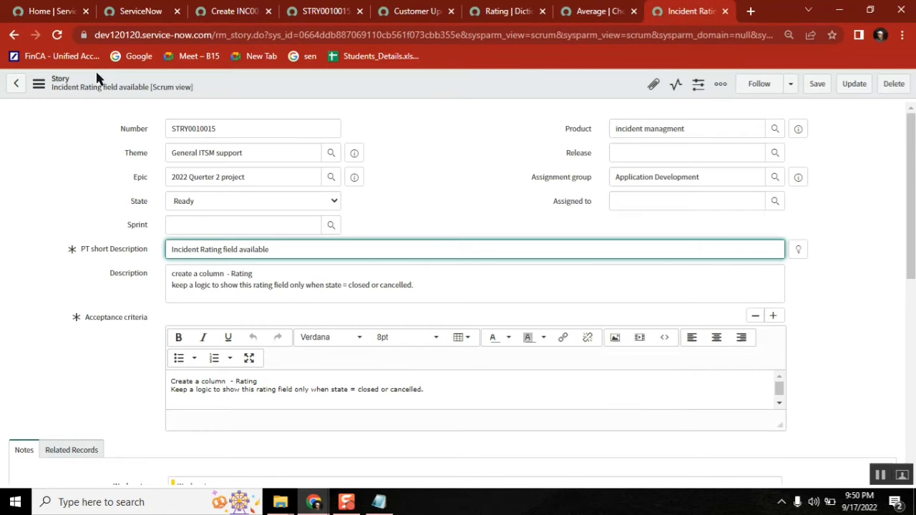
pyautogui.click(225, 13)
pyautogui.press('F5')
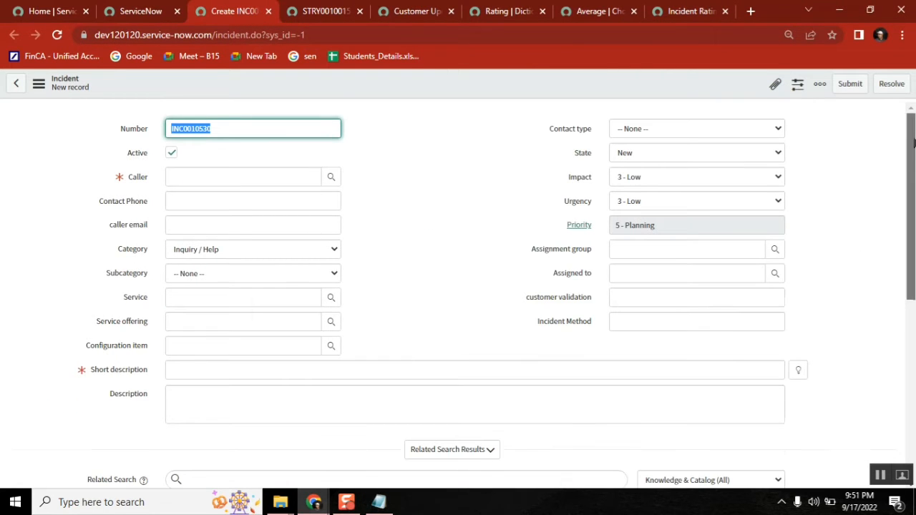
pyautogui.moveTo(914, 143); pyautogui.dragTo(914, 285)
pyautogui.click(305, 331)
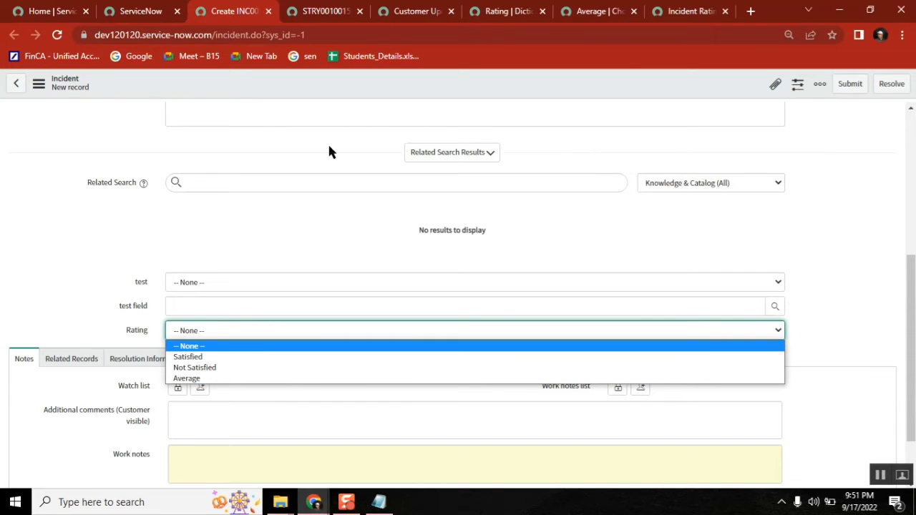
pyautogui.click(318, 12)
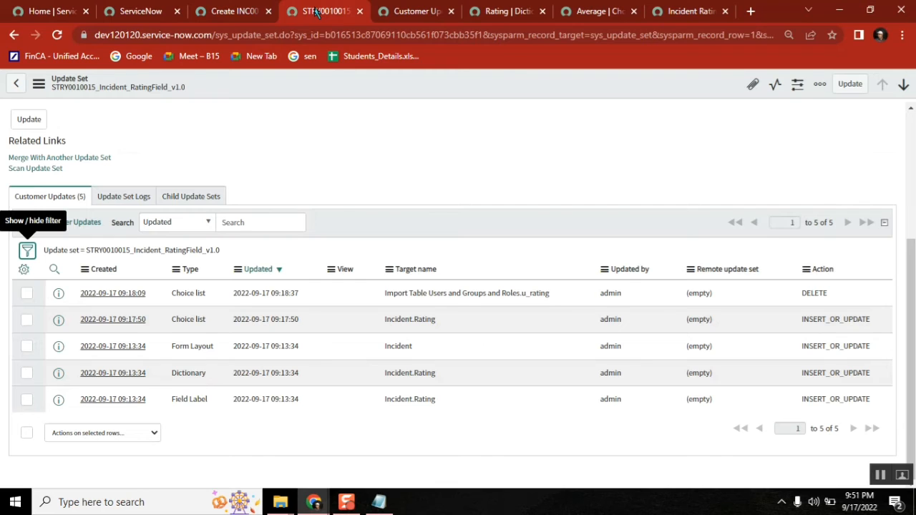
# Step: Reload STRY0010015 and review its Incident.Rating INSERT_OR_UPDATE and u_rating DELETE choice-list updates
pyautogui.click(227, 19)
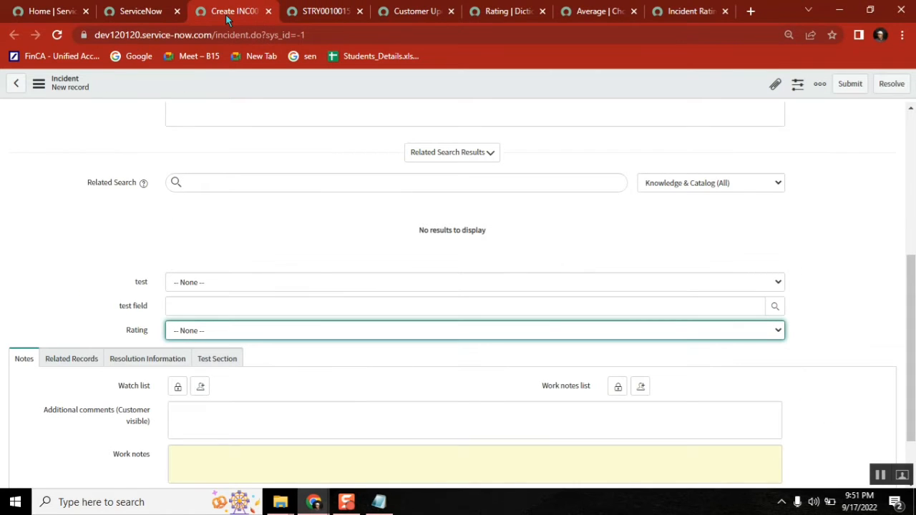
pyautogui.click(335, 10)
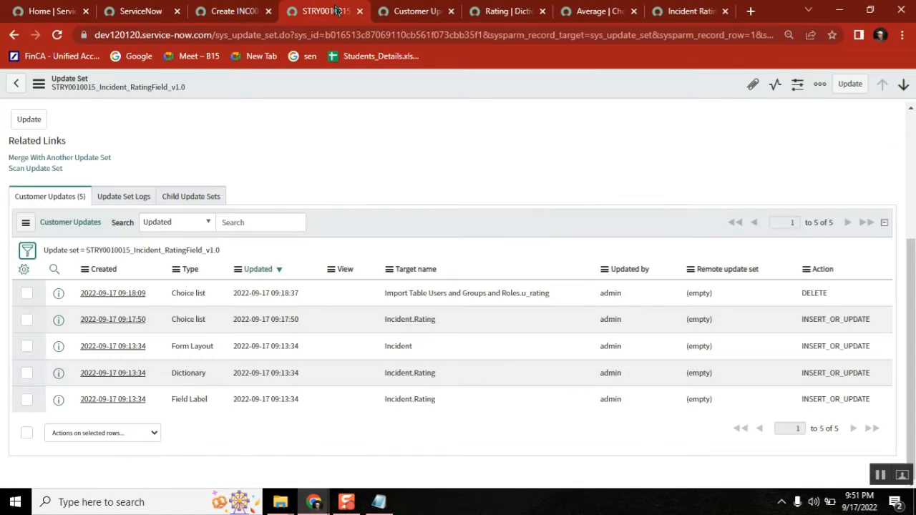
pyautogui.click(58, 35)
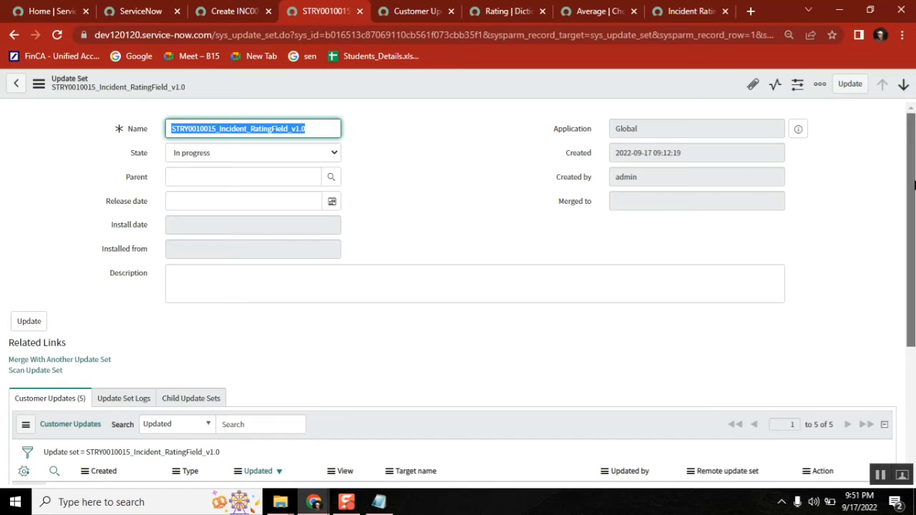
pyautogui.moveTo(914, 185); pyautogui.dragTo(912, 322)
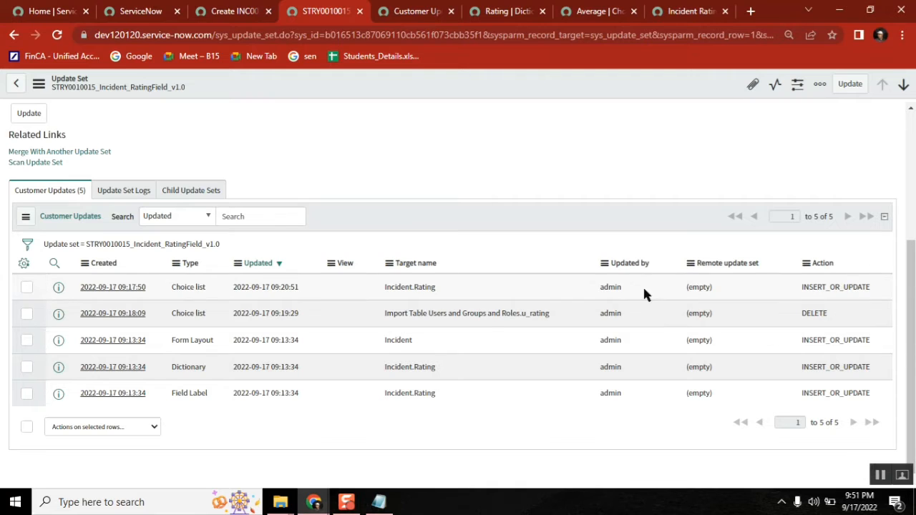
pyautogui.moveTo(875, 287); pyautogui.dragTo(173, 288)
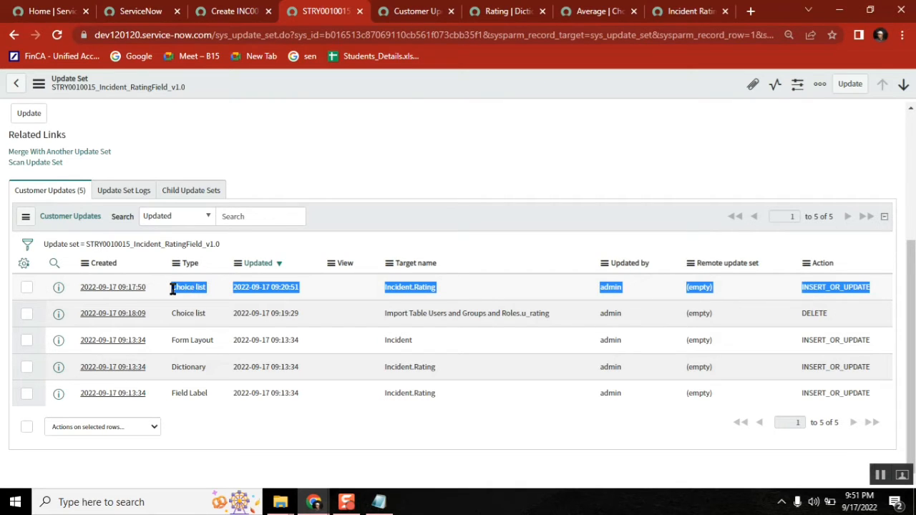
pyautogui.click(387, 183)
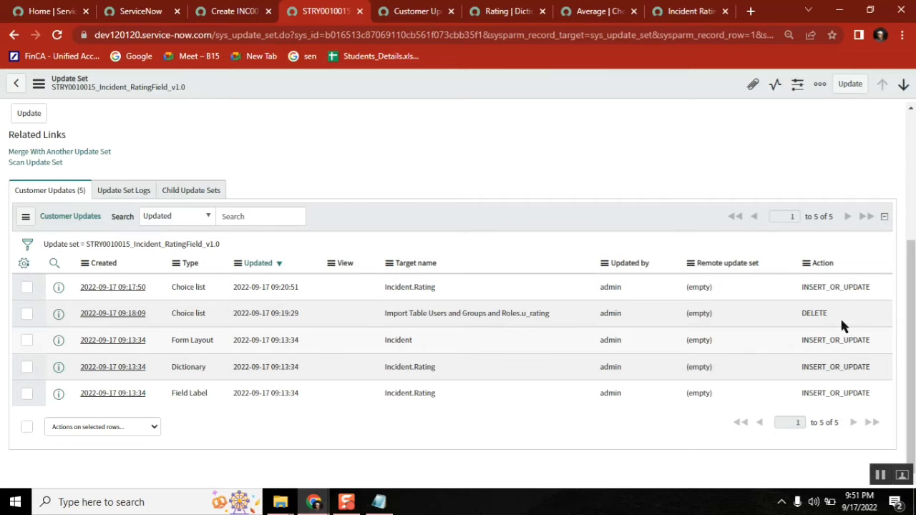
pyautogui.moveTo(835, 313); pyautogui.dragTo(80, 313)
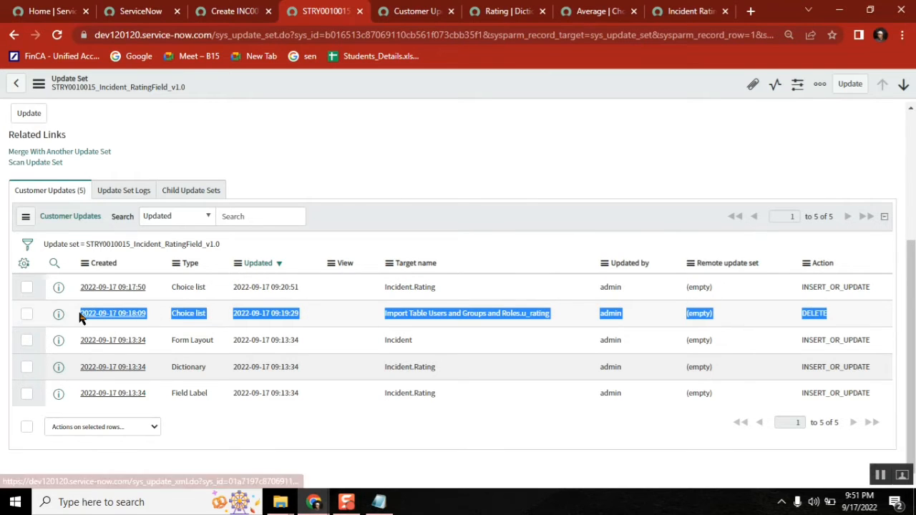
pyautogui.click(465, 194)
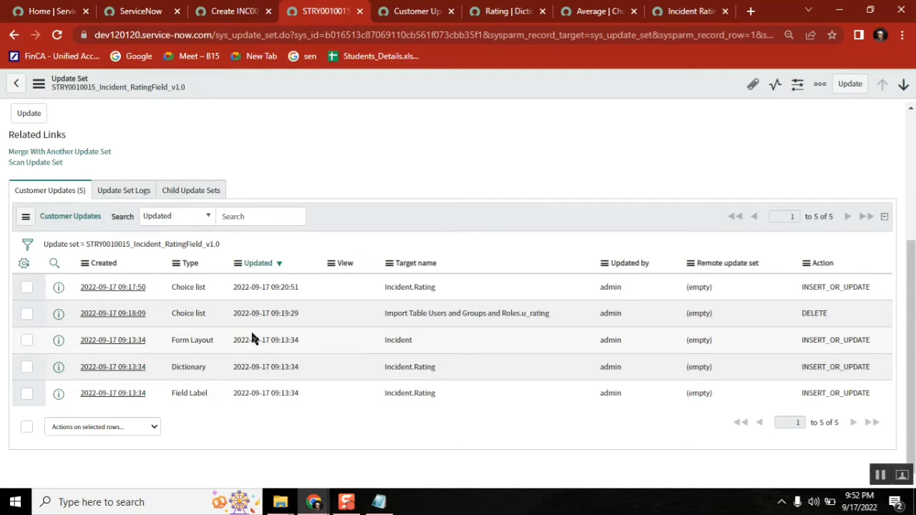
pyautogui.moveTo(830, 315); pyautogui.dragTo(84, 318)
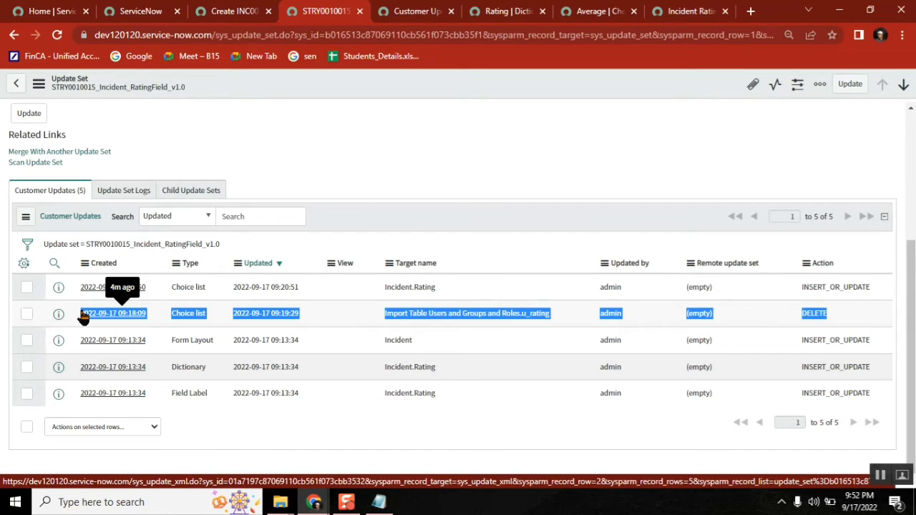
pyautogui.click(412, 233)
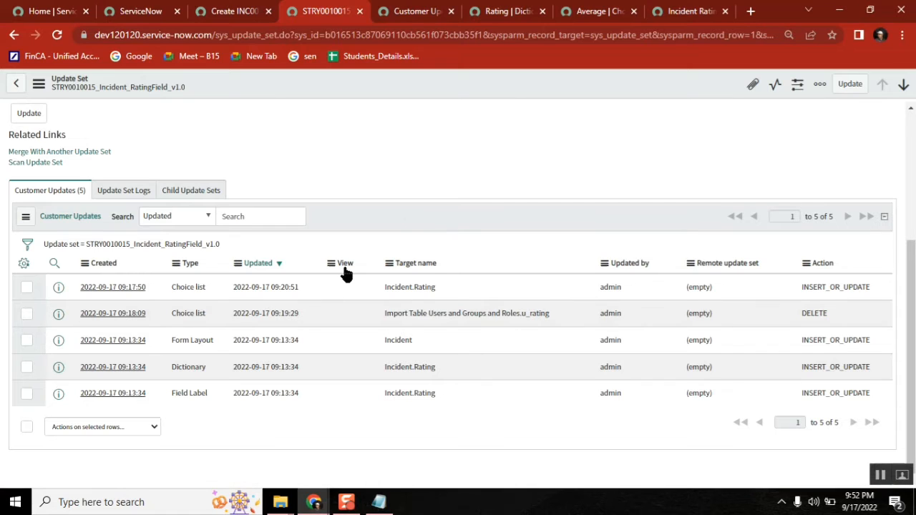
# Step: Open the Import Table u_rating DELETE customer update in a new tab and inspect its update set
pyautogui.middleClick(113, 320)
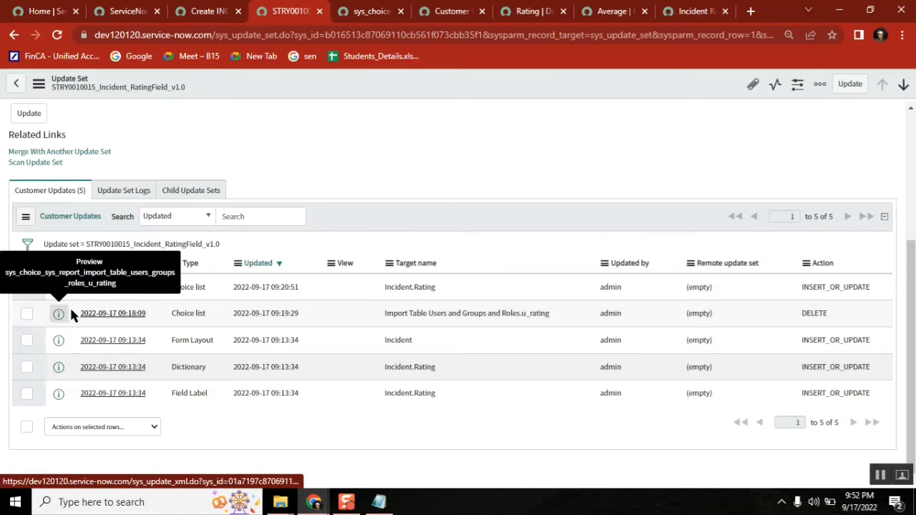
pyautogui.click(362, 8)
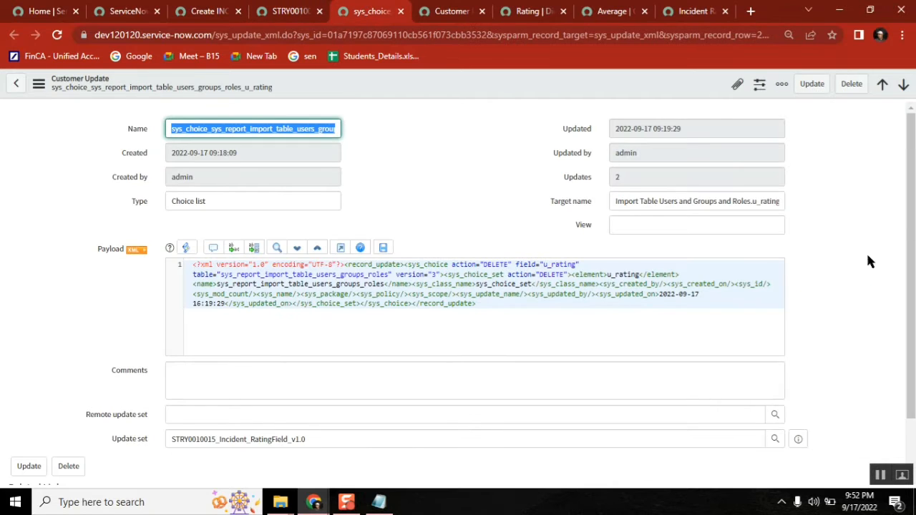
pyautogui.moveTo(913, 164); pyautogui.dragTo(910, 286)
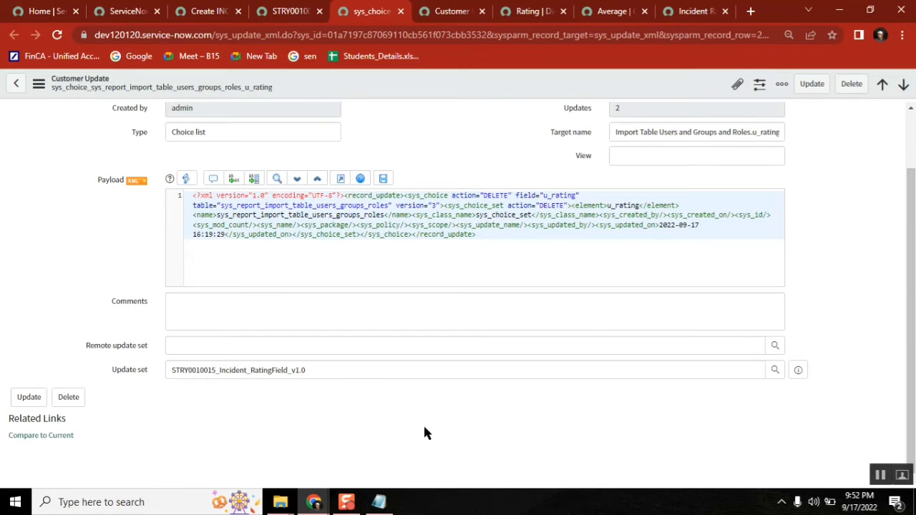
pyautogui.click(356, 371)
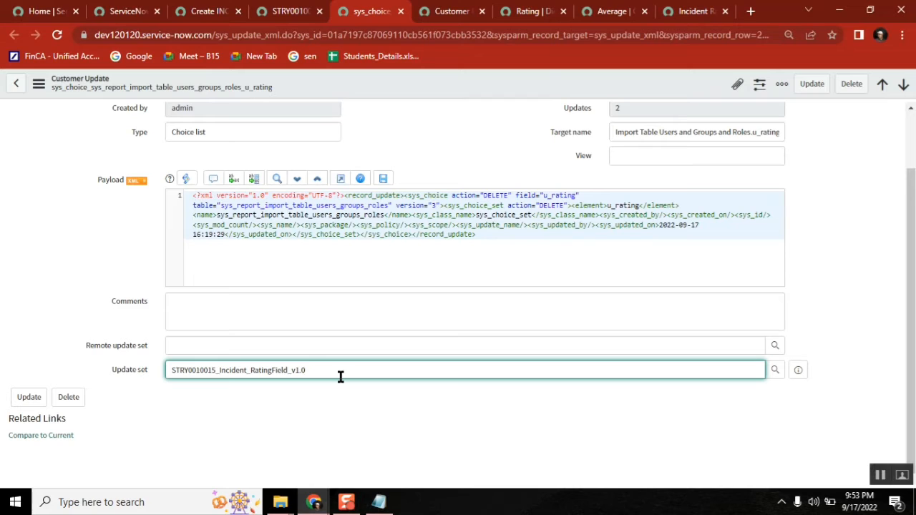
# Step: Replace the u_rating deletion record's update set with Default (Global) by typing 'defau'
pyautogui.hotkey('ctrl', 'a')
pyautogui.write('defa')
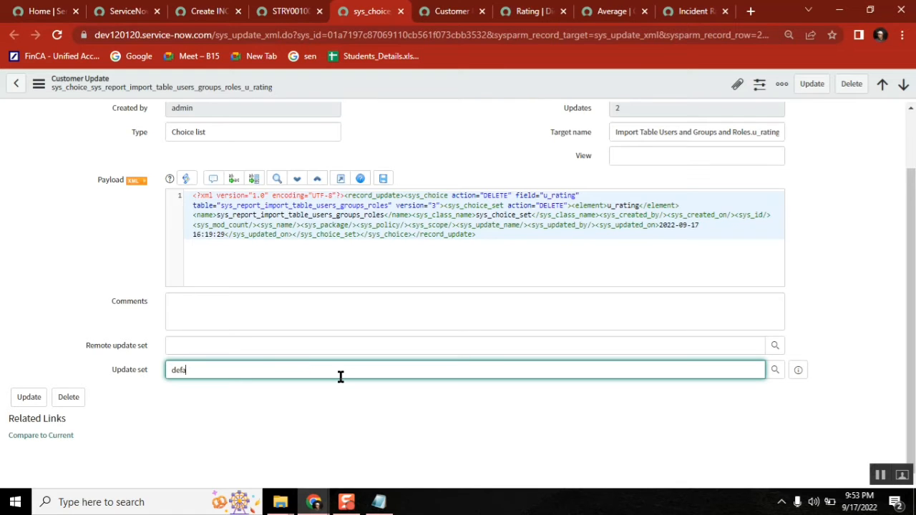
pyautogui.write('u')
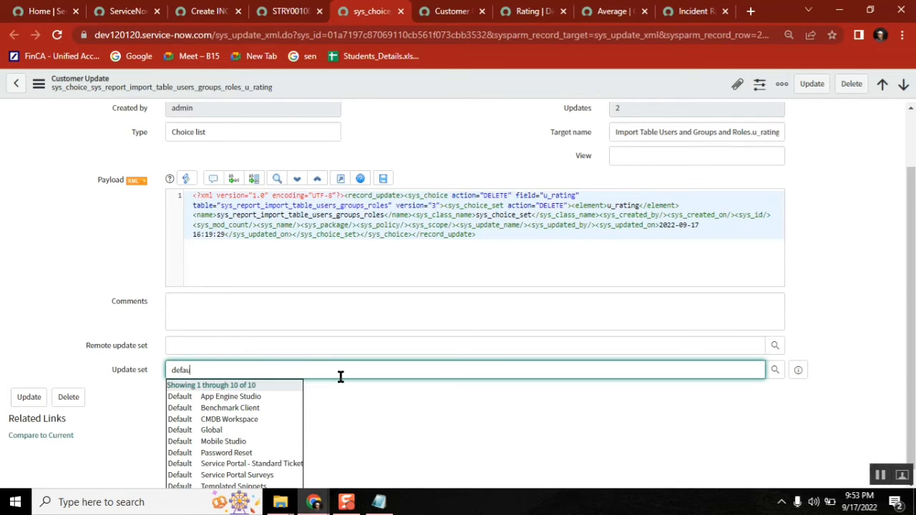
pyautogui.click(251, 432)
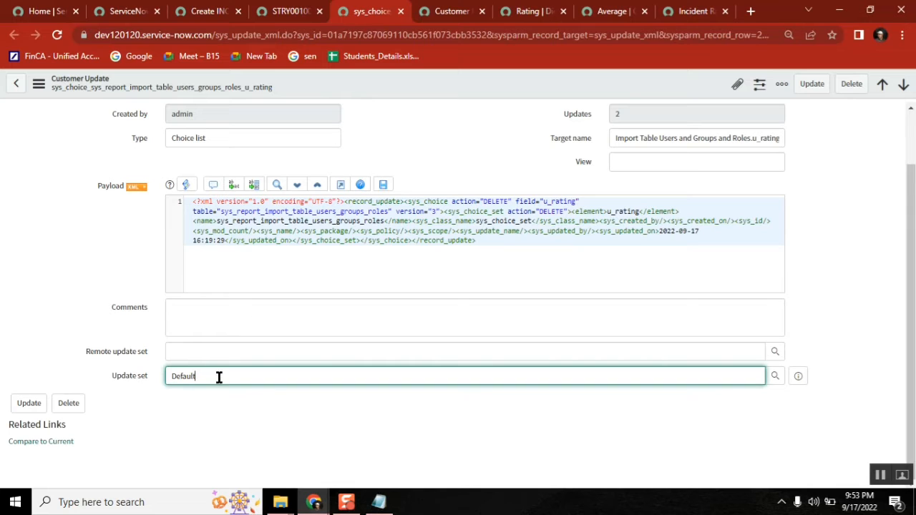
# Step: Refresh the Customer Updates list and STRY0010015's updates, noting the five-record total
pyautogui.click(448, 13)
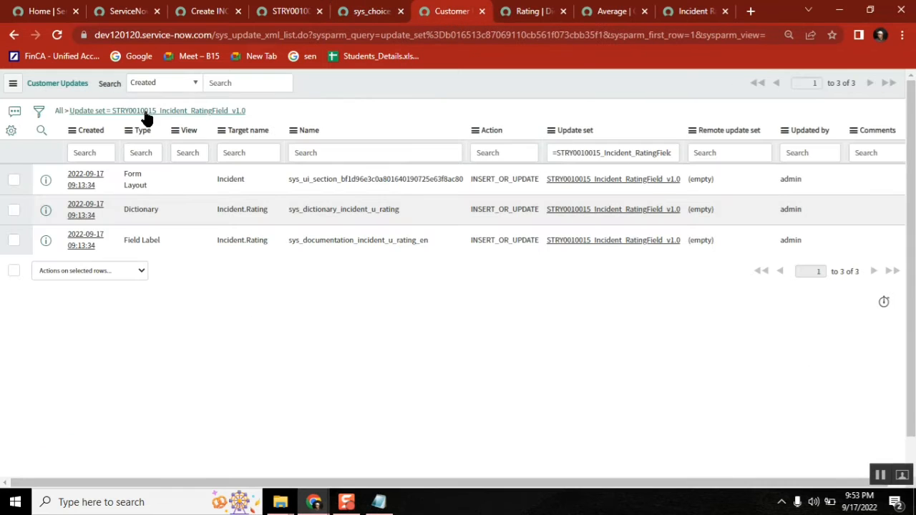
pyautogui.click(223, 112)
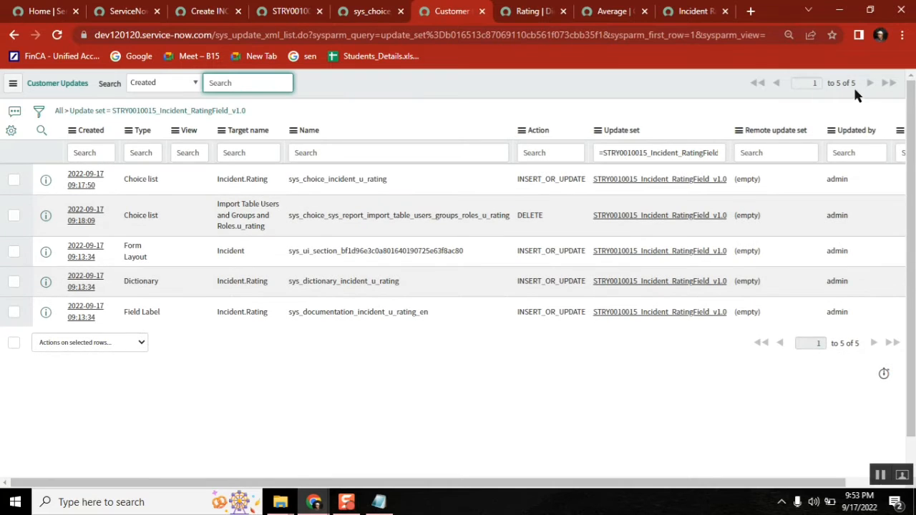
pyautogui.doubleClick(853, 83)
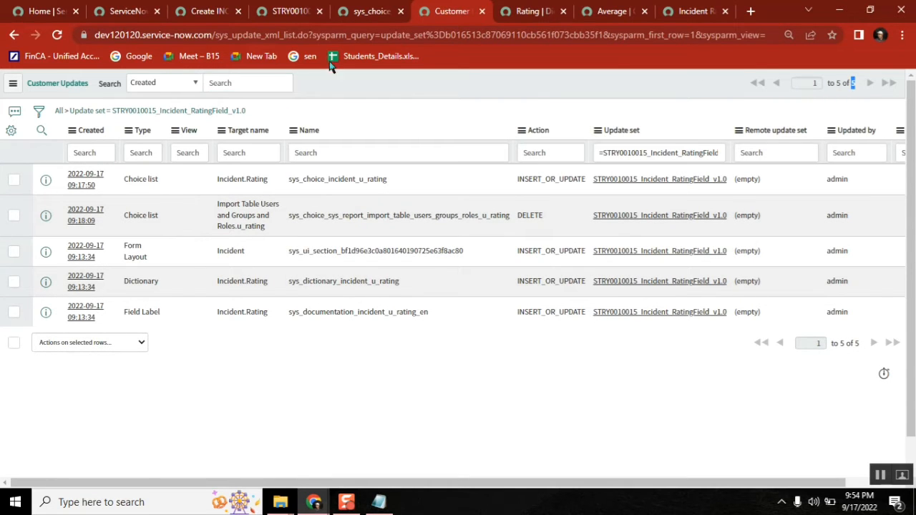
pyautogui.click(290, 12)
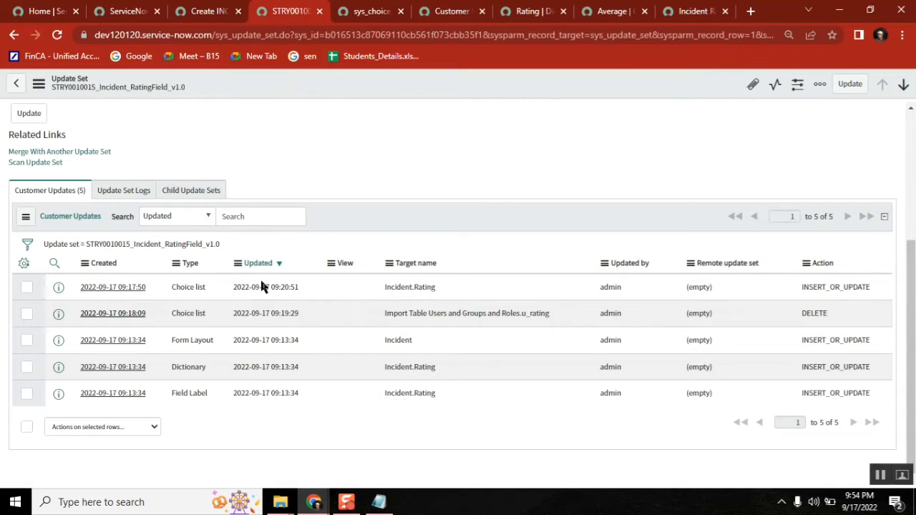
pyautogui.click(192, 248)
pyautogui.click(448, 11)
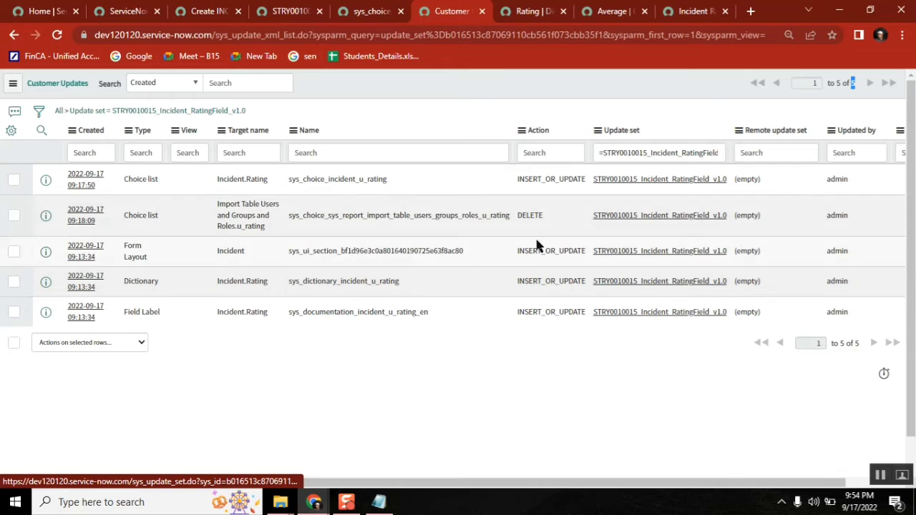
# Step: Open the DELETE choice-list update and save it with the Default update set
pyautogui.moveTo(544, 215); pyautogui.dragTo(70, 221)
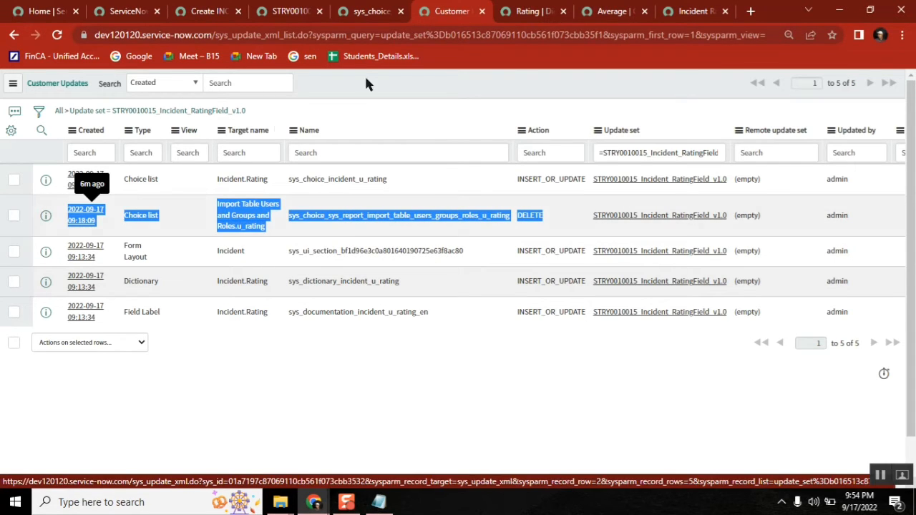
pyautogui.click(70, 221)
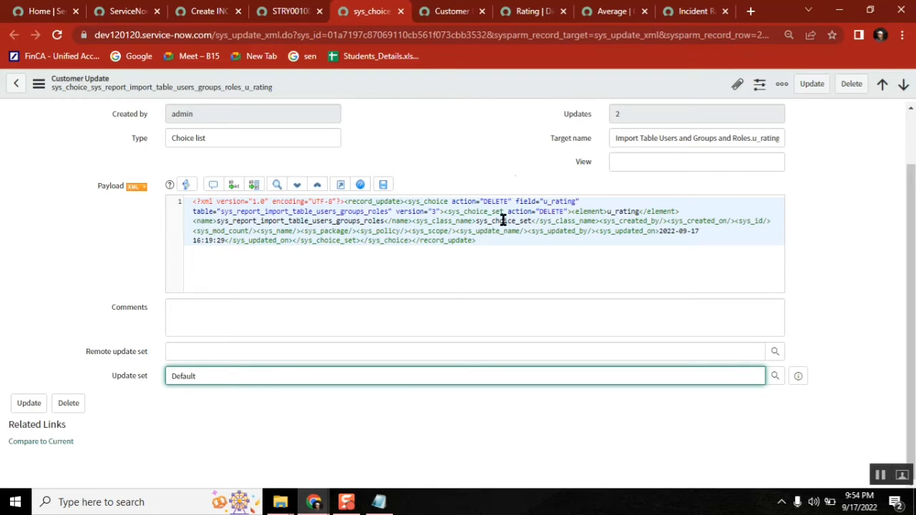
pyautogui.rightClick(431, 80)
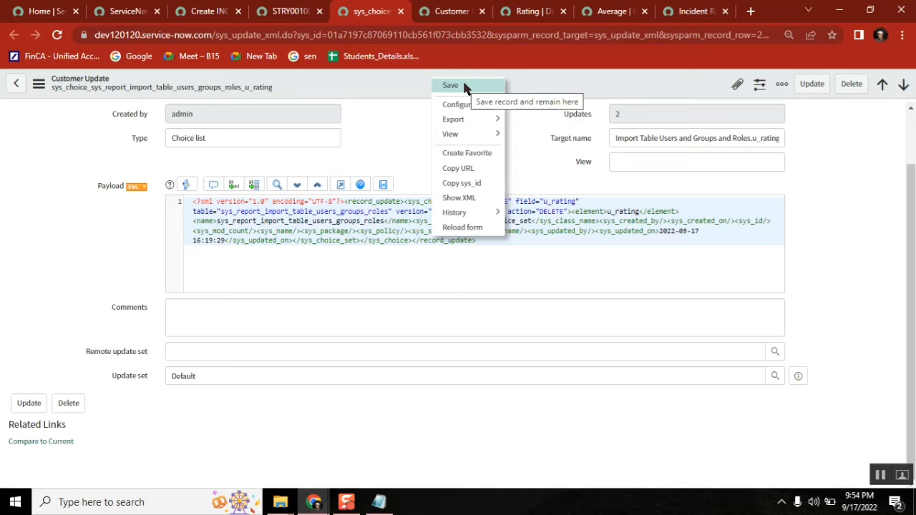
pyautogui.click(464, 87)
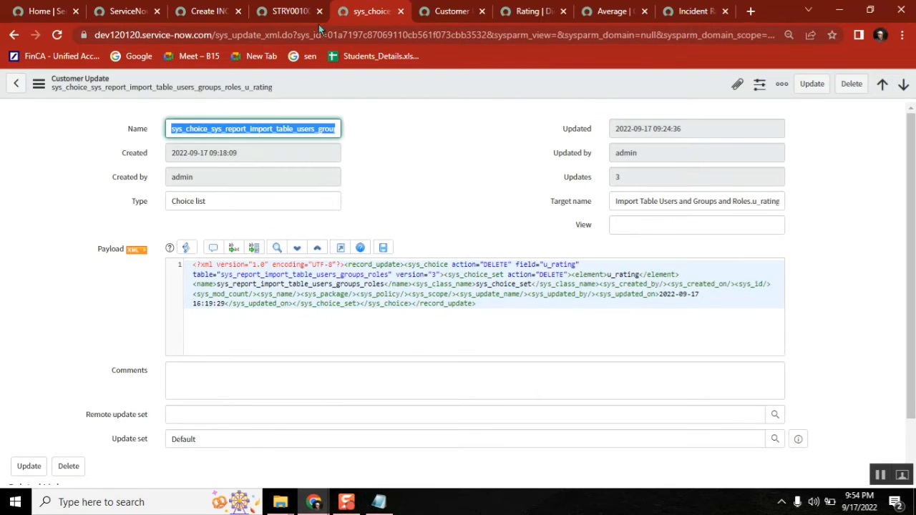
# Step: Refresh STRY0010015's customer updates to confirm it now holds four entries
pyautogui.click(292, 12)
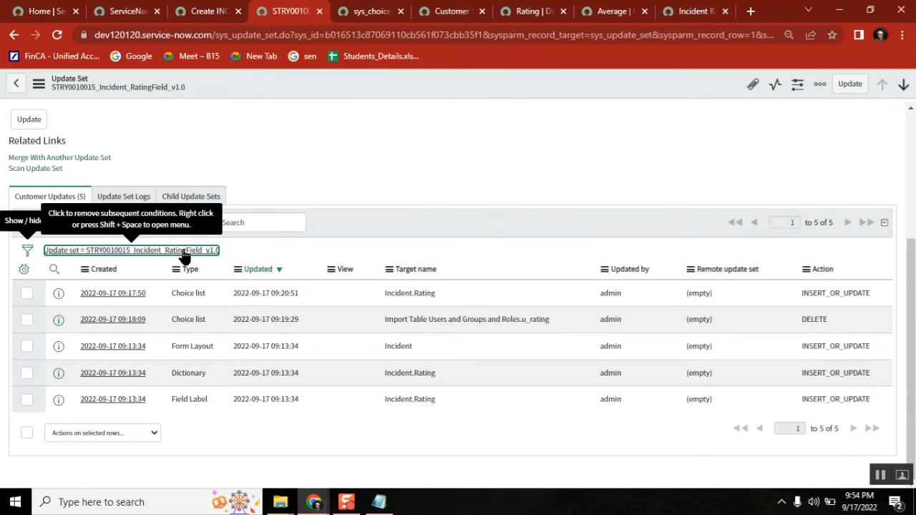
pyautogui.click(183, 251)
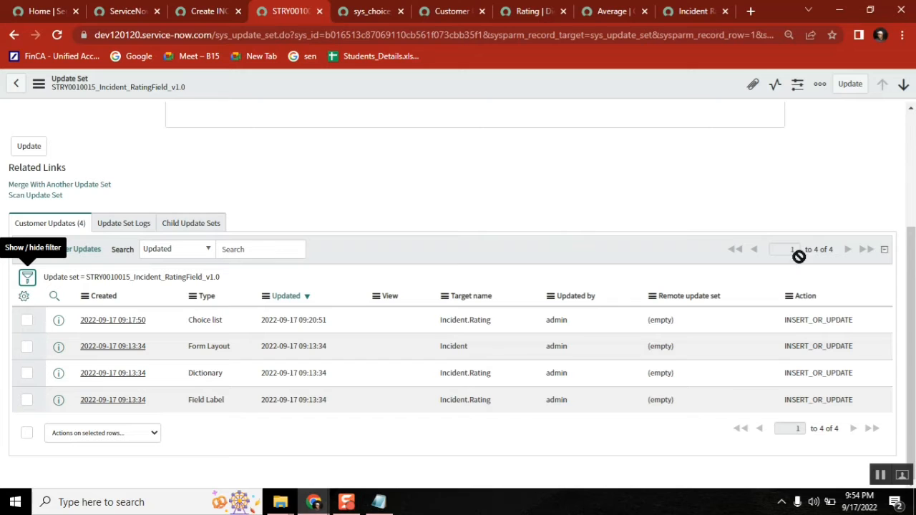
pyautogui.scroll(3, 351, 150)
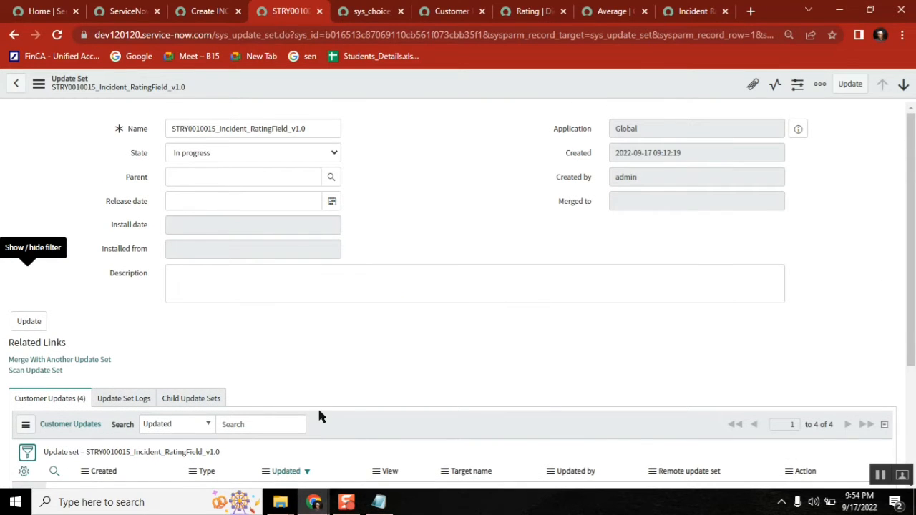
# Step: Open Local Update Sets, search Name for default, and open the Global Default record
pyautogui.click(125, 13)
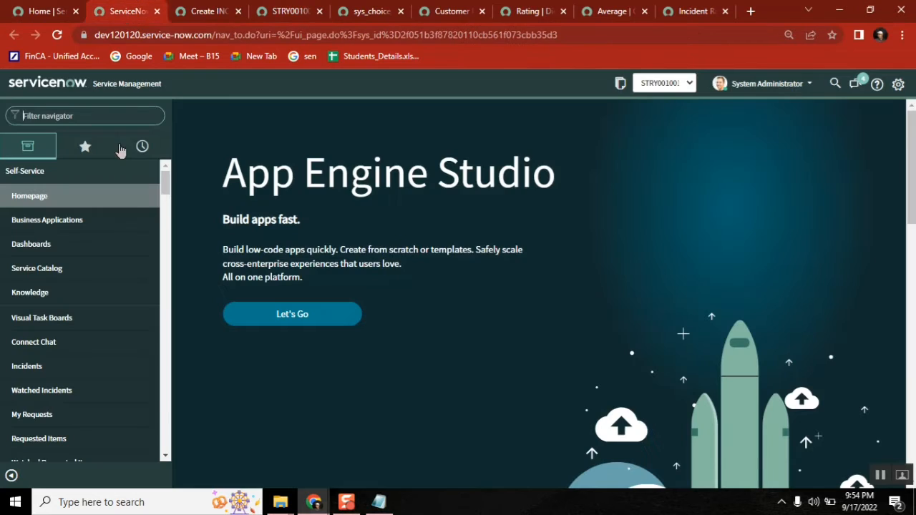
pyautogui.click(83, 118)
pyautogui.write('local update')
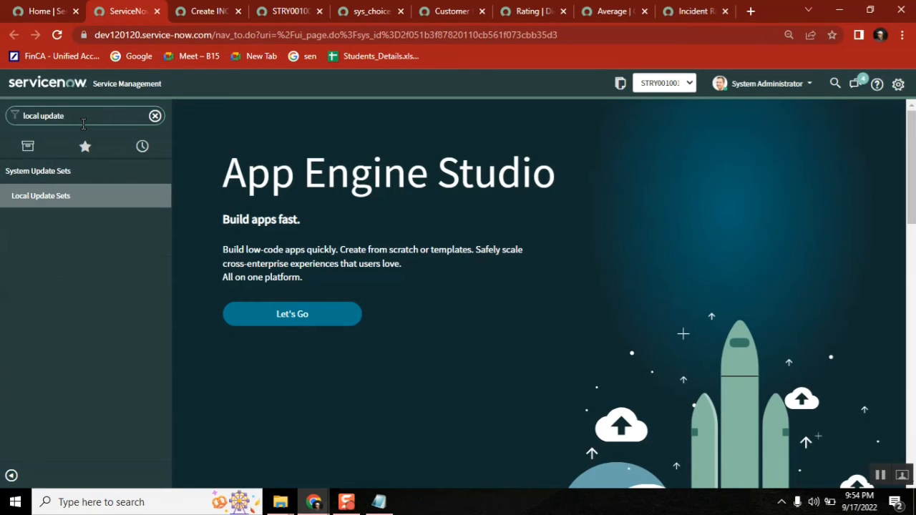
pyautogui.middleClick(67, 199)
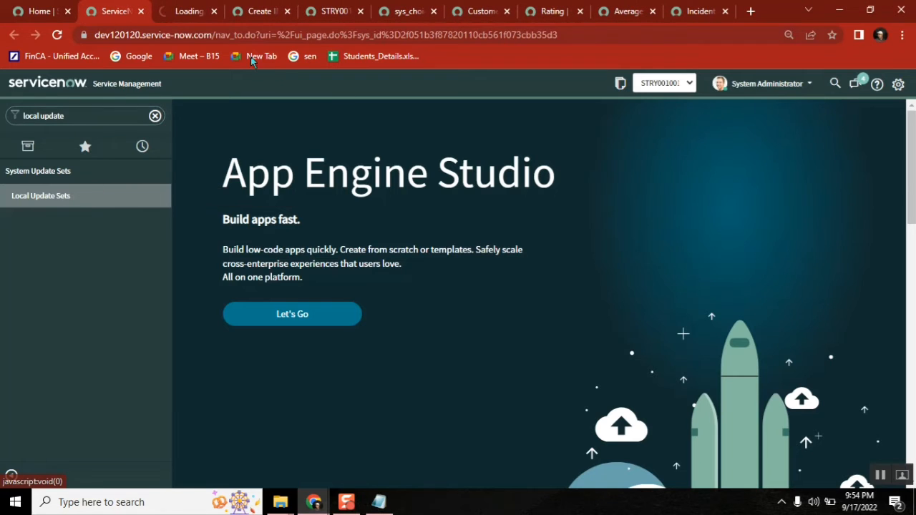
pyautogui.click(187, 11)
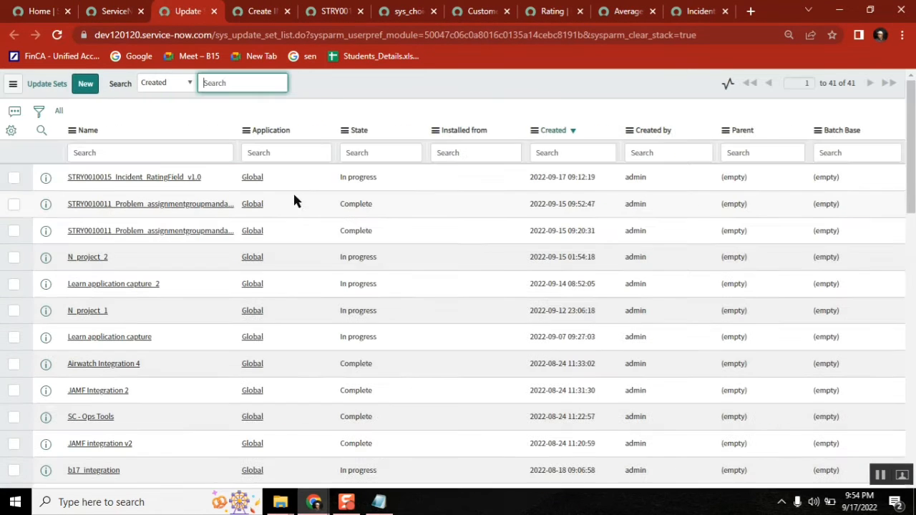
pyautogui.click(165, 154)
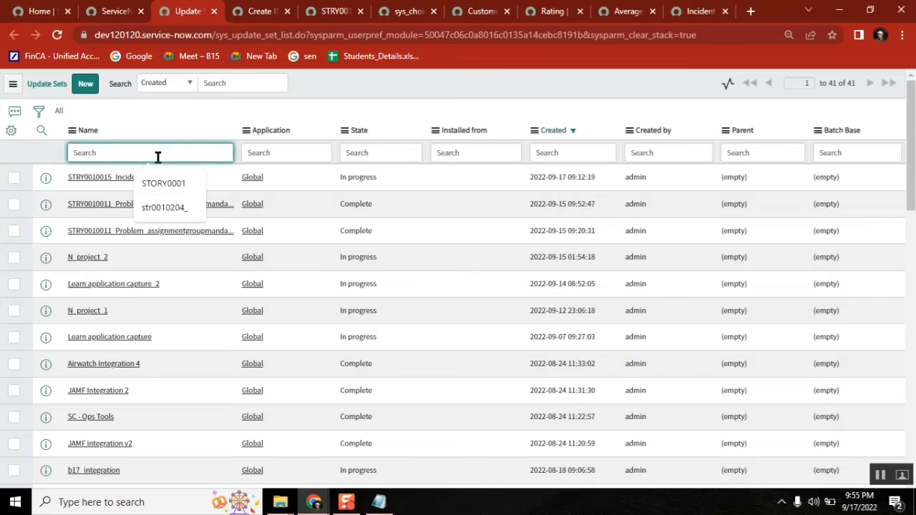
pyautogui.write('do')
pyautogui.write('f')
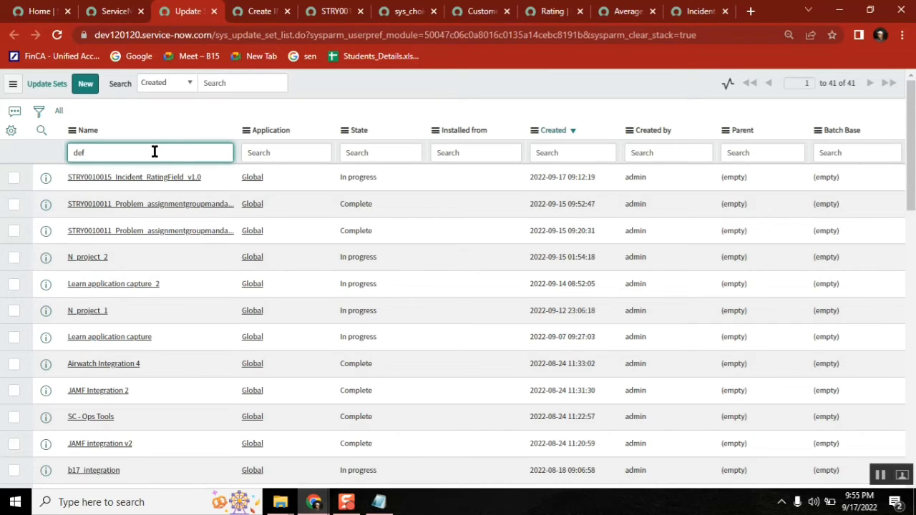
pyautogui.write('ault')
pyautogui.press('Return')
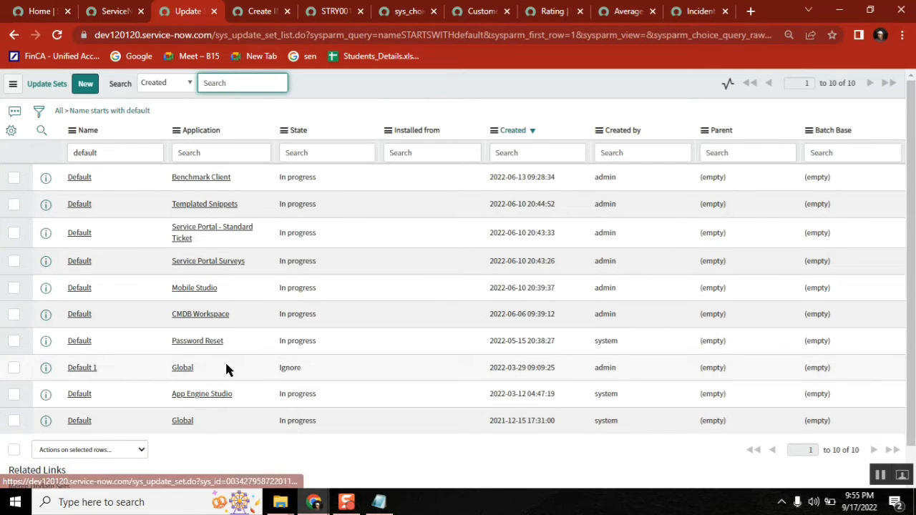
pyautogui.click(78, 422)
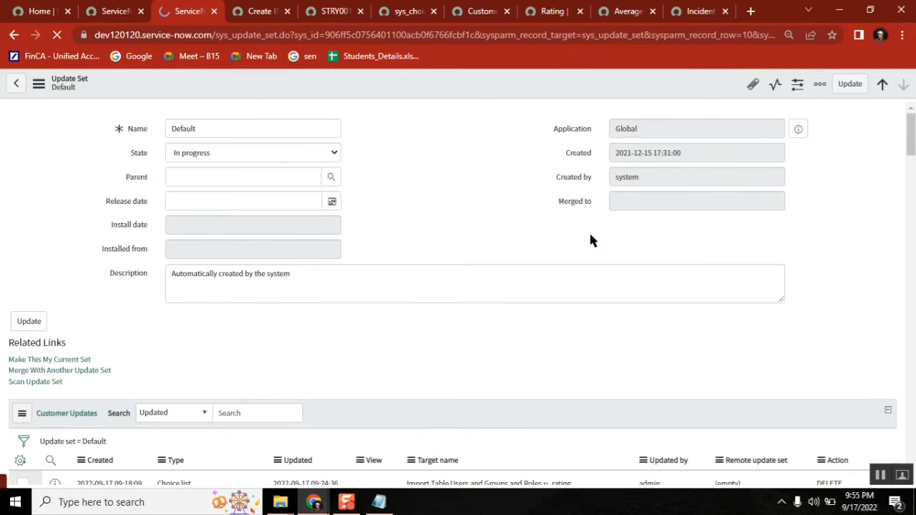
# Step: Find the u_rating DELETE entry at the top of Default's 1,393 customer updates, then bring up Notepad
pyautogui.scroll(-10, 590, 240)
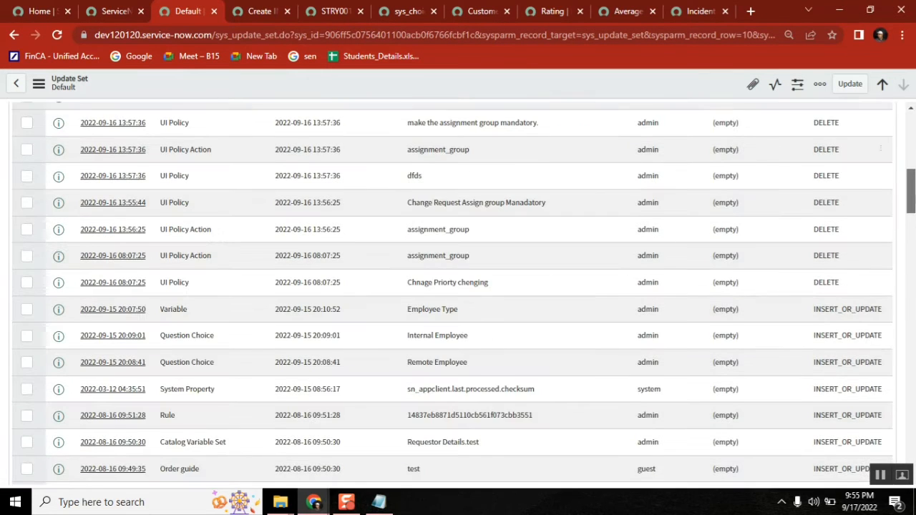
pyautogui.scroll(3, 458, 286)
pyautogui.moveTo(855, 201); pyautogui.dragTo(84, 206)
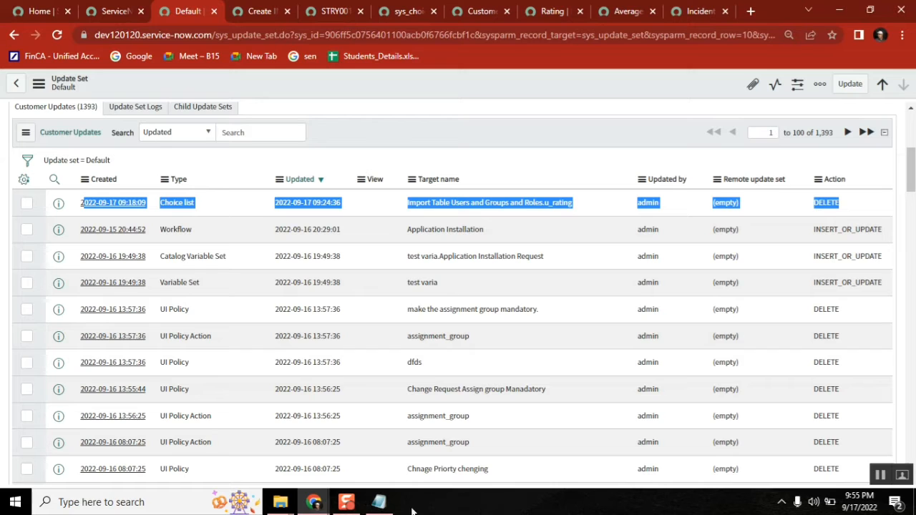
pyautogui.click(379, 502)
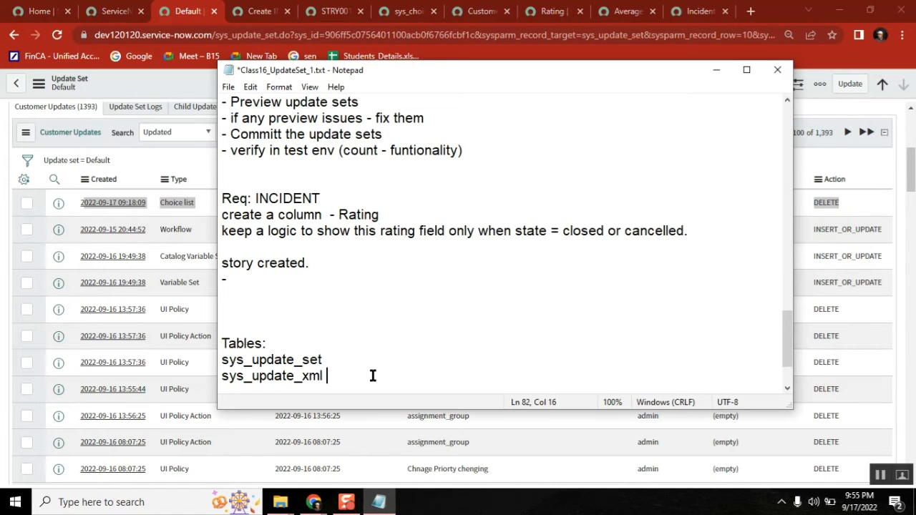
# Step: Write 'Moving updates from one update set to other update set.' beneath the table names, capital M
pyautogui.press('Return')
pyautogui.press('Return')
pyautogui.press('Return')
pyautogui.write('move')
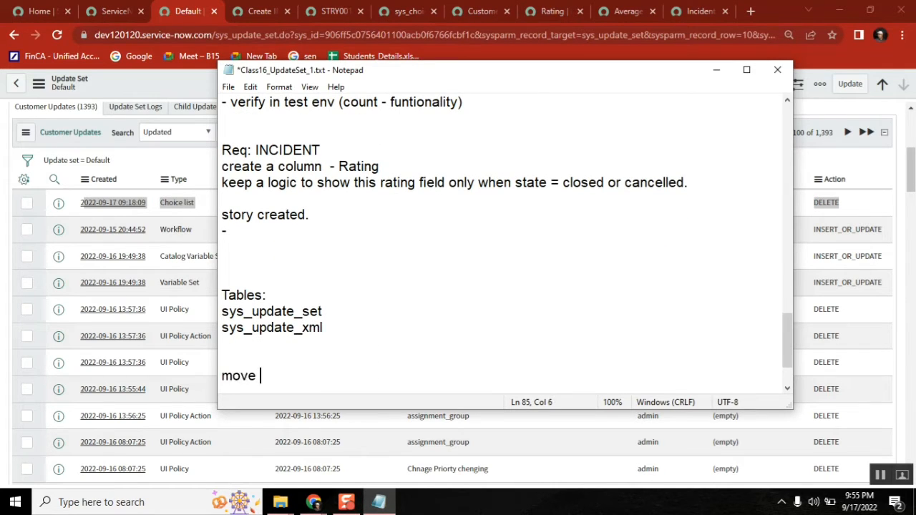
pyautogui.press('BackSpace')
pyautogui.press('BackSpace')
pyautogui.write('ing update sers')
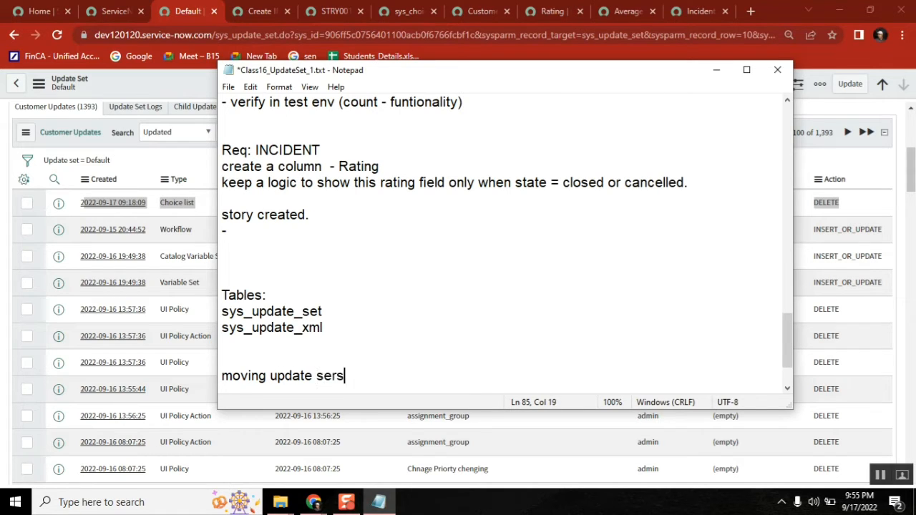
pyautogui.press('BackSpace')
pyautogui.press('BackSpace')
pyautogui.write('ts from one')
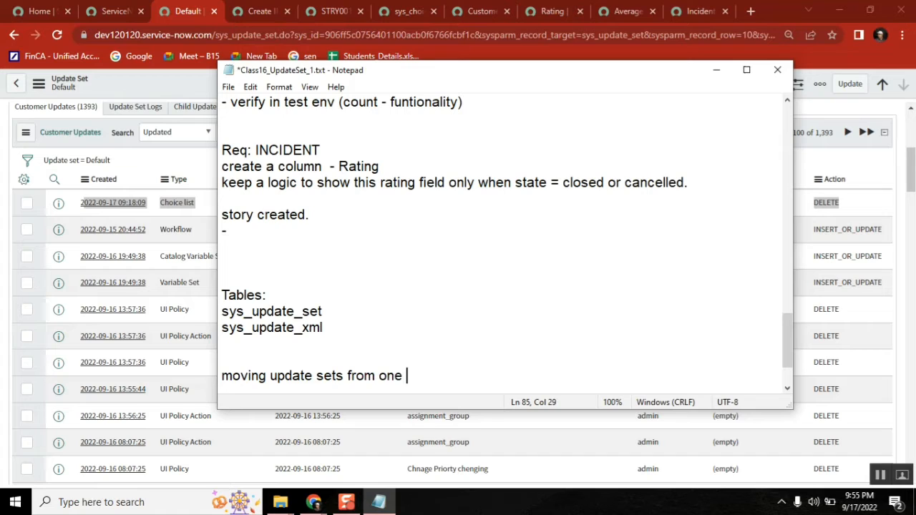
pyautogui.press('BackSpace')
pyautogui.press('BackSpace')
pyautogui.press('BackSpace')
pyautogui.press('BackSpace')
pyautogui.press('BackSpace')
pyautogui.press('BackSpace')
pyautogui.press('BackSpace')
pyautogui.press('BackSpace')
pyautogui.press('BackSpace')
pyautogui.press('BackSpace')
pyautogui.press('BackSpace')
pyautogui.press('BackSpace')
pyautogui.press('BackSpace')
pyautogui.press('BackSpace')
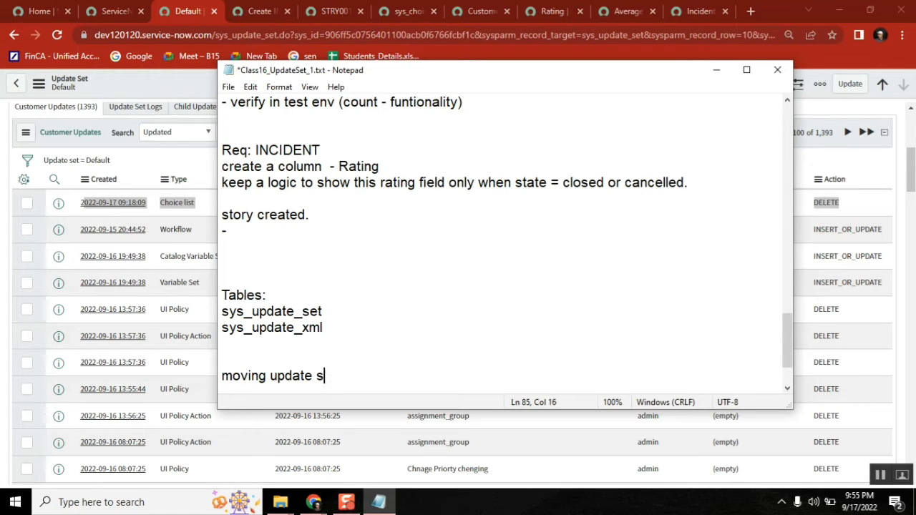
pyautogui.write('s from one update ')
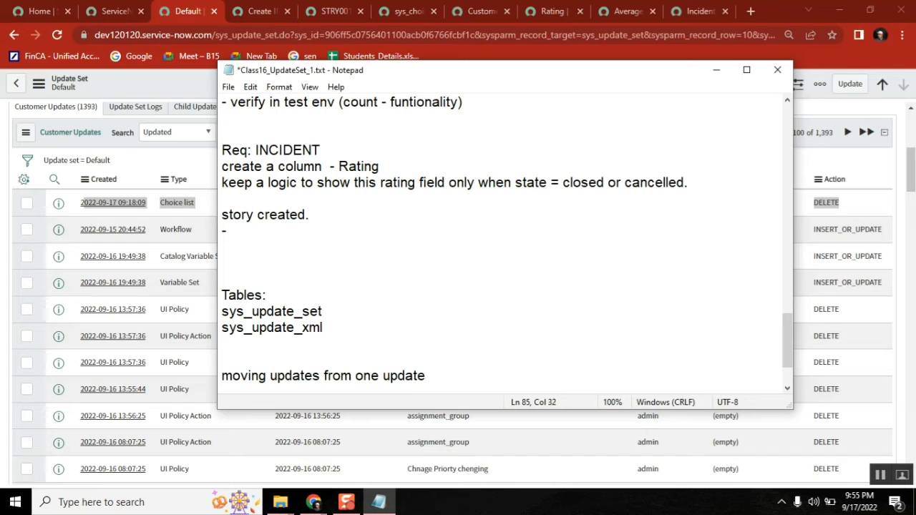
pyautogui.write('se')
pyautogui.write('t to other update set')
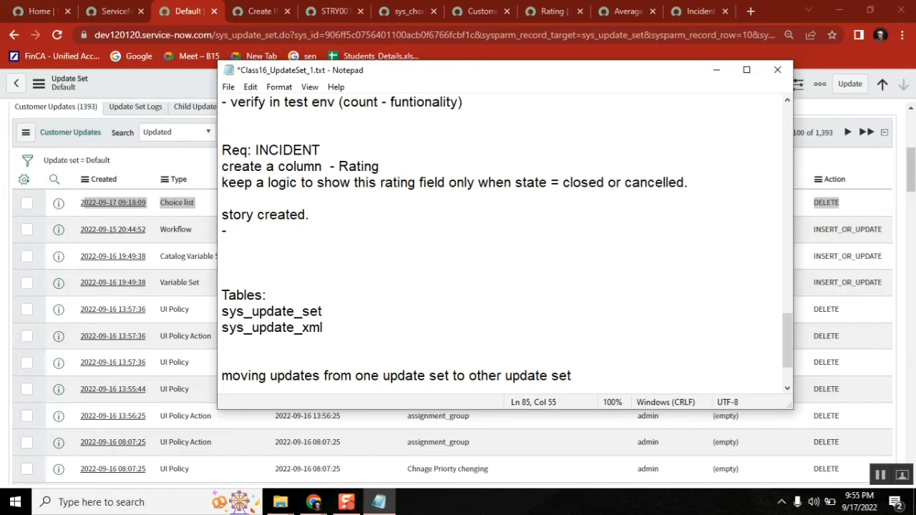
pyautogui.write('.')
pyautogui.press('Return')
pyautogui.press('Up')
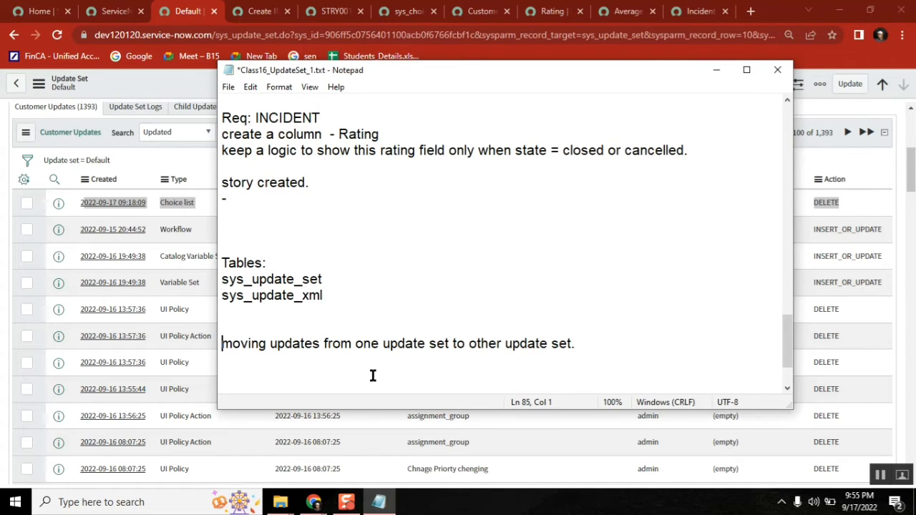
pyautogui.press('Delete')
pyautogui.write('M')
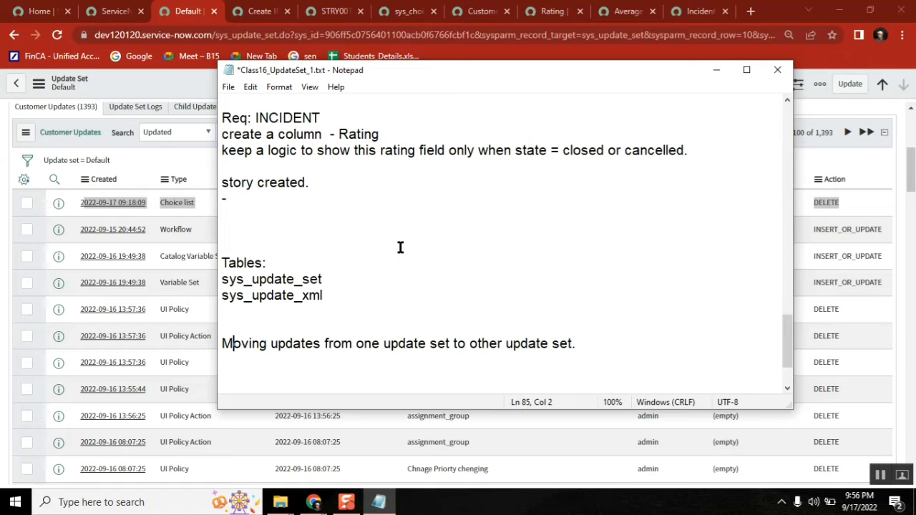
# Step: Check the update set picker and the sys_choice record's Update set, then close that record
pyautogui.click(116, 11)
pyautogui.click(662, 83)
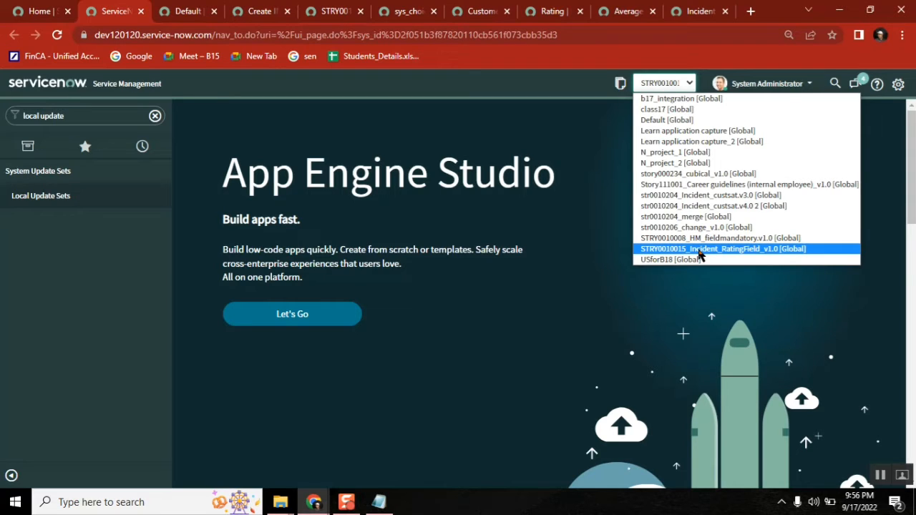
pyautogui.click(408, 11)
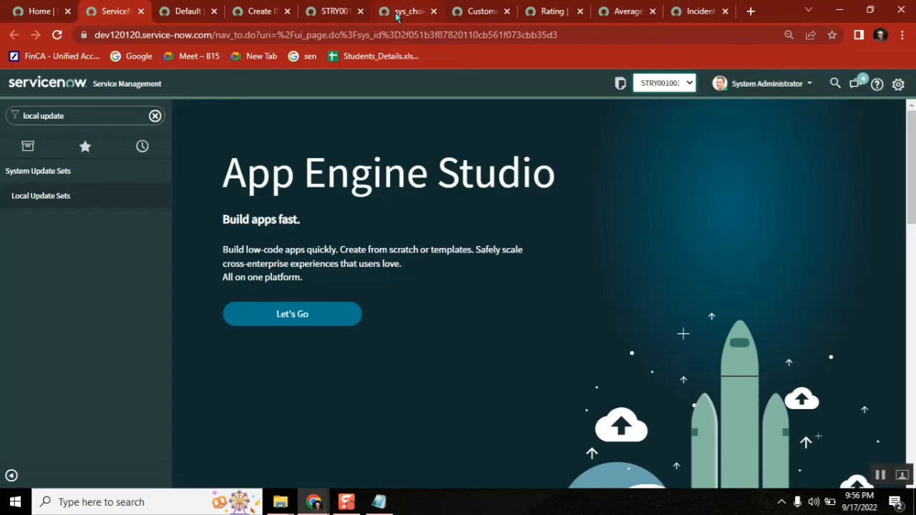
pyautogui.click(222, 439)
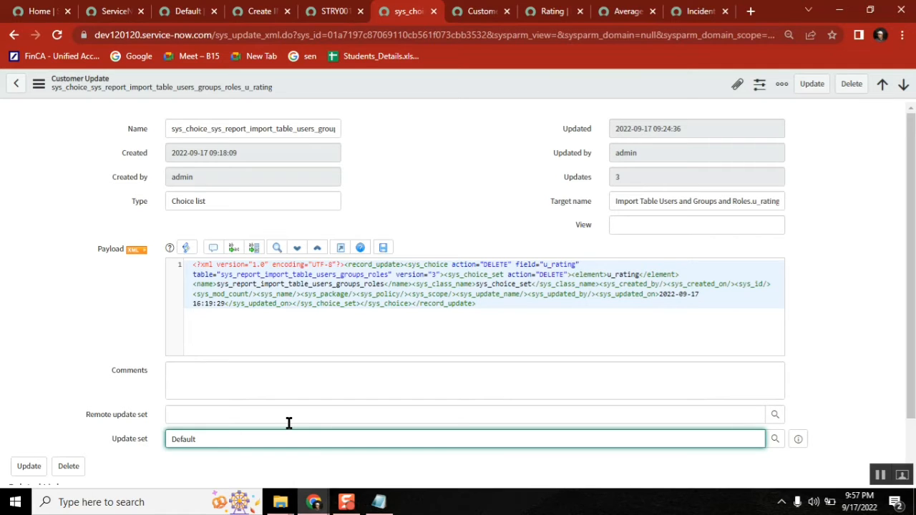
pyautogui.click(461, 150)
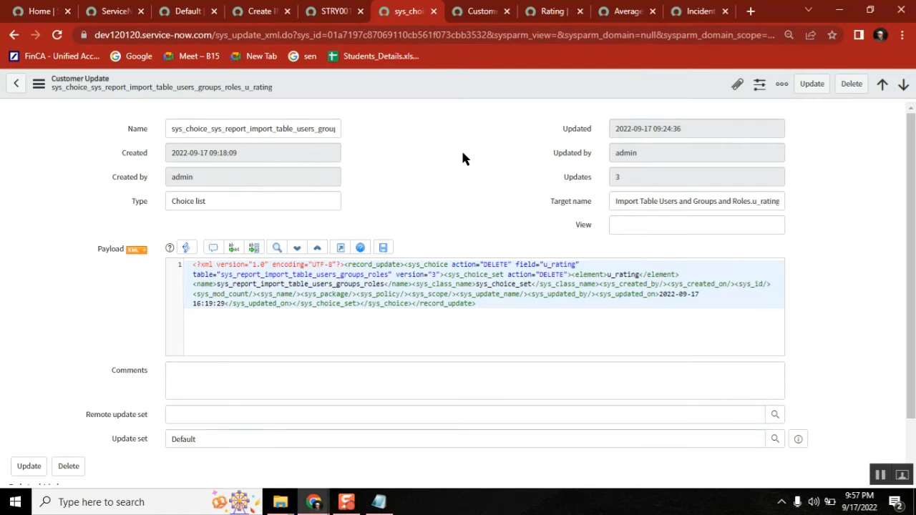
pyautogui.click(380, 503)
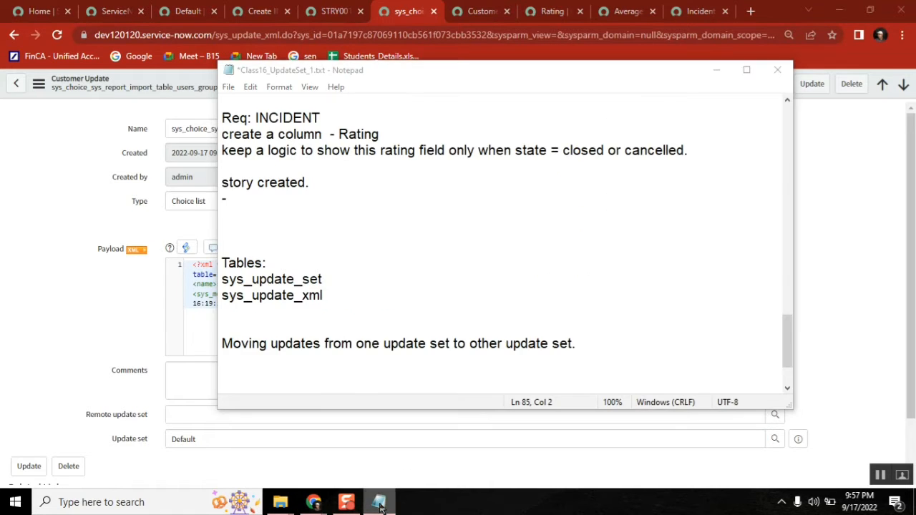
pyautogui.click(381, 504)
pyautogui.click(381, 504)
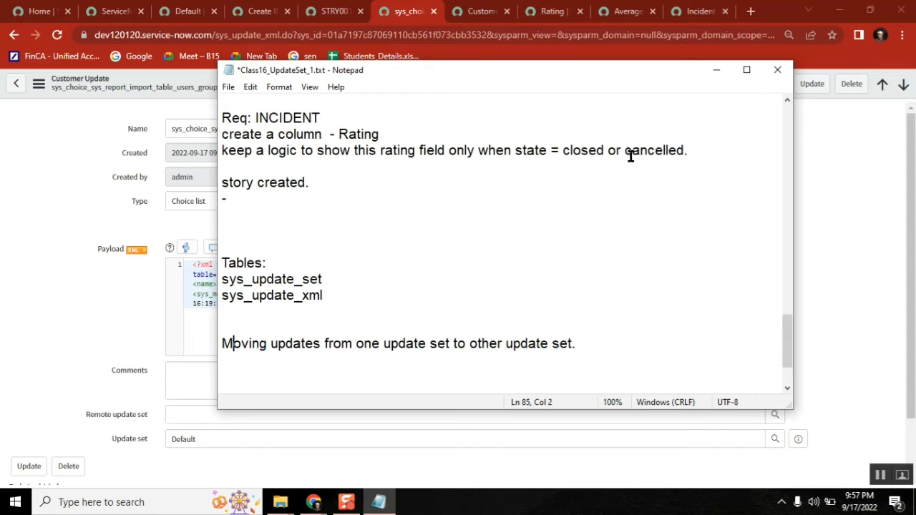
pyautogui.click(714, 74)
pyautogui.click(433, 11)
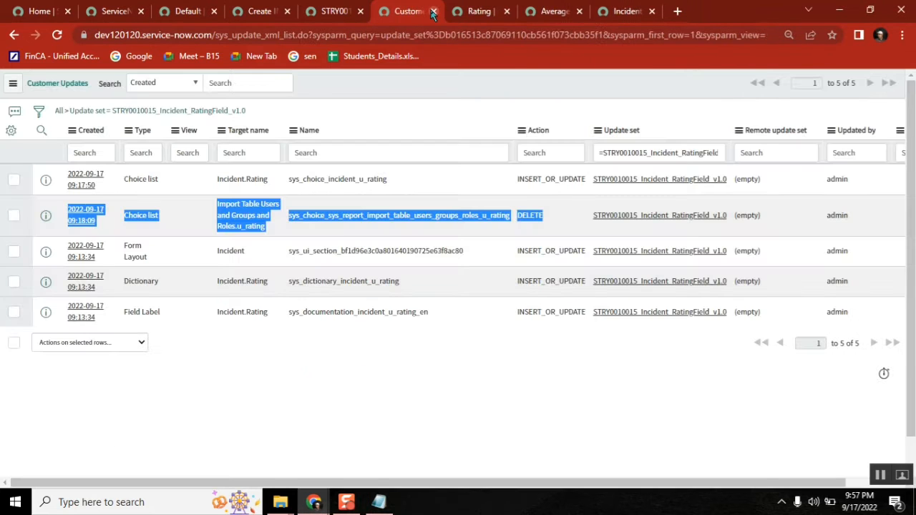
# Step: Reload the Create INC form and scroll down to confirm Rating is present, set to None
pyautogui.click(469, 15)
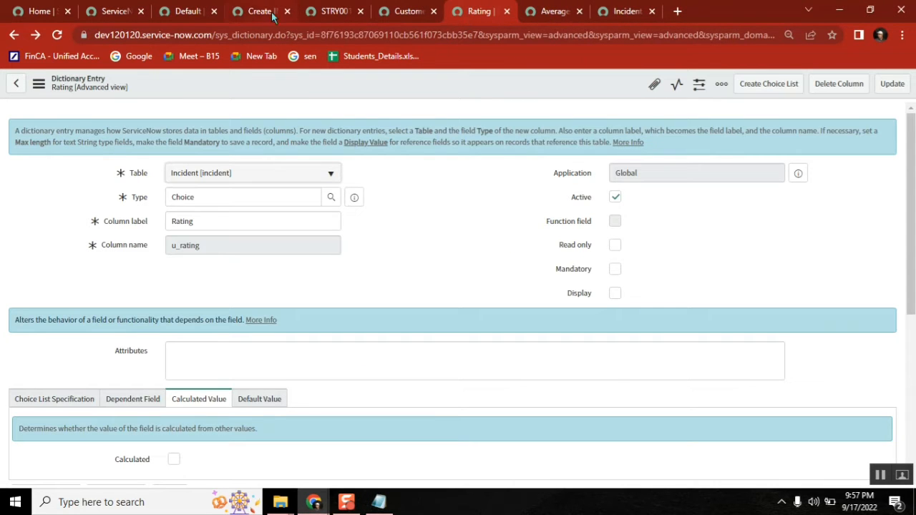
pyautogui.click(242, 14)
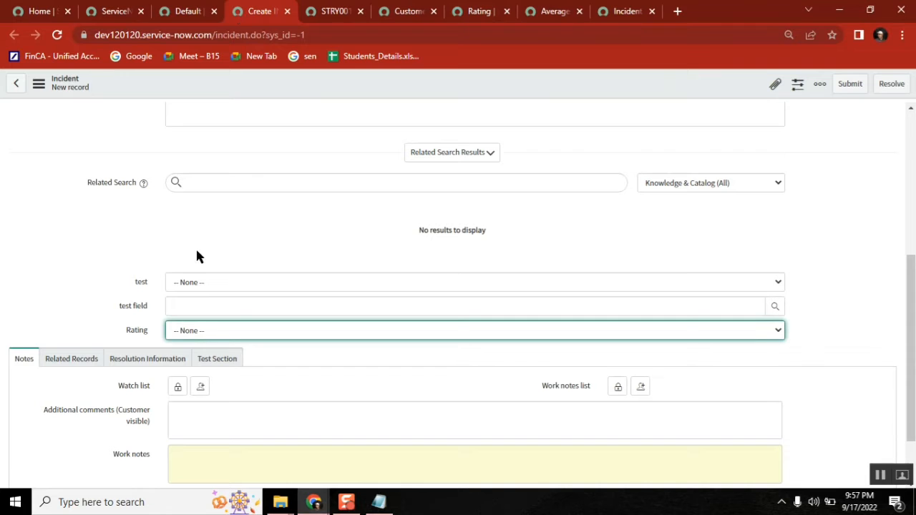
pyautogui.click(61, 38)
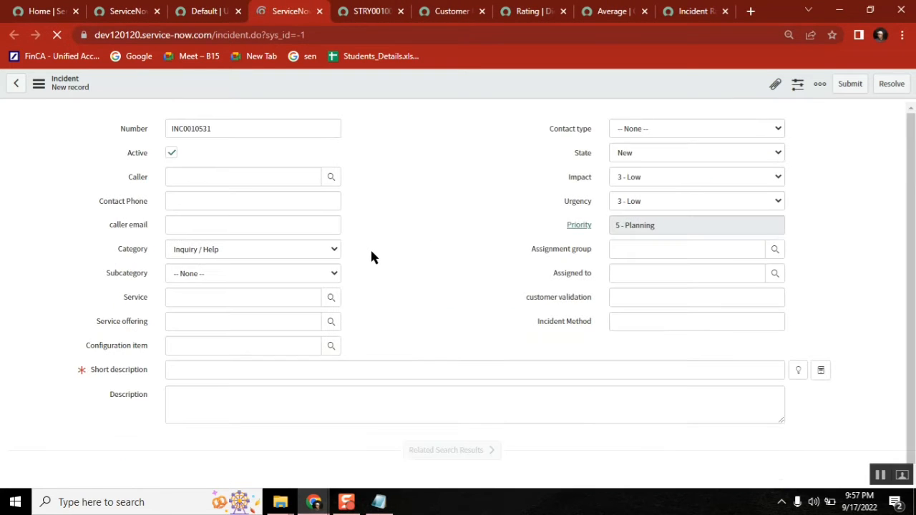
pyautogui.moveTo(914, 156); pyautogui.dragTo(907, 292)
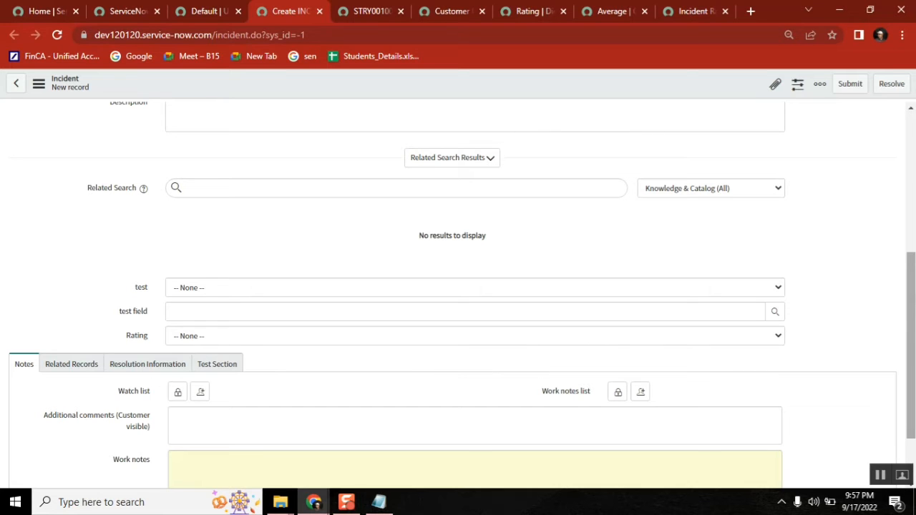
pyautogui.moveTo(911, 344); pyautogui.dragTo(910, 197)
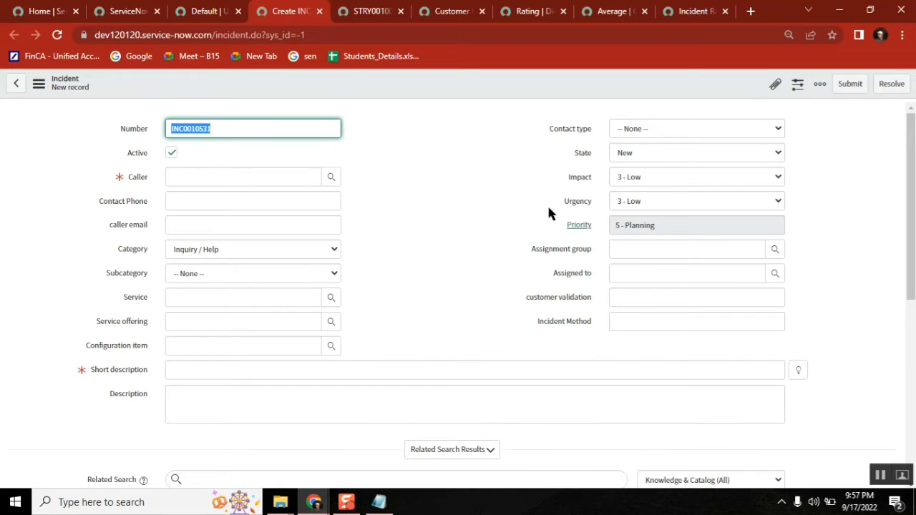
# Step: Open the Incident form layout configuration and select Rating in the Selected list
pyautogui.rightClick(549, 76)
pyautogui.moveTo(589, 106)
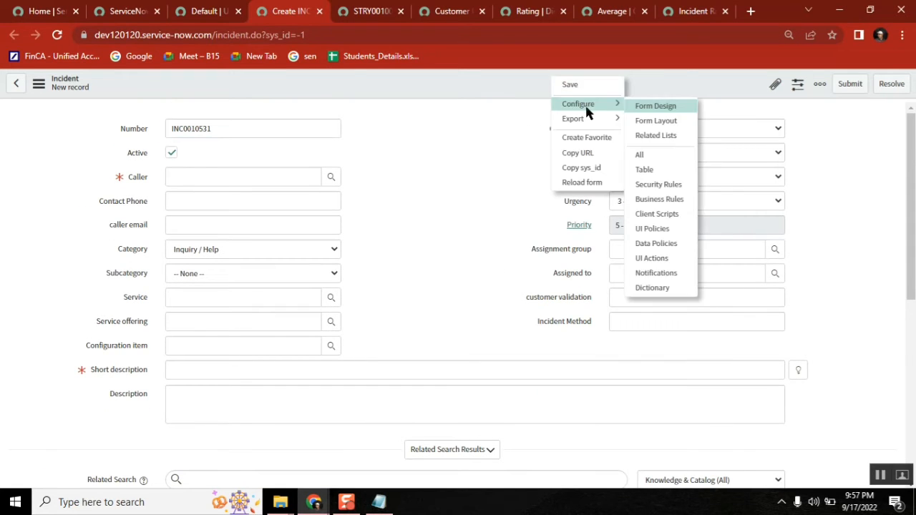
pyautogui.click(668, 121)
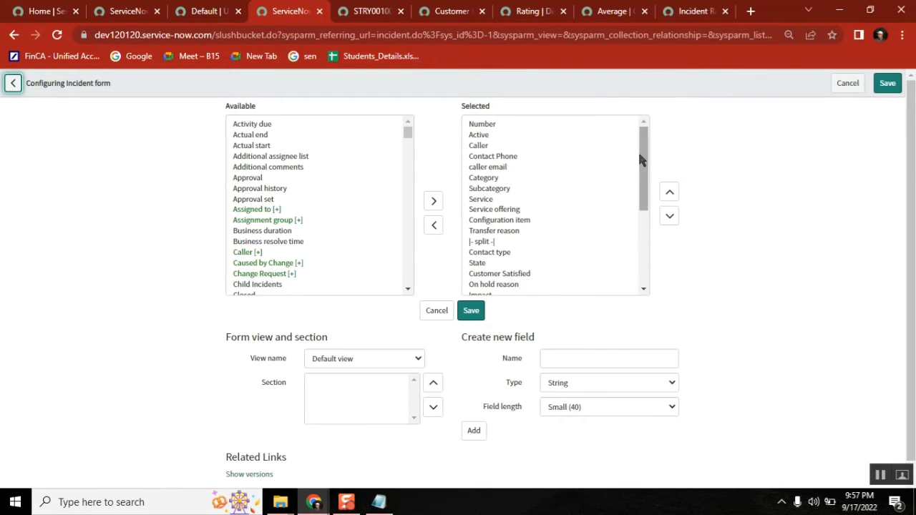
pyautogui.moveTo(644, 162); pyautogui.dragTo(643, 244)
pyautogui.click(479, 286)
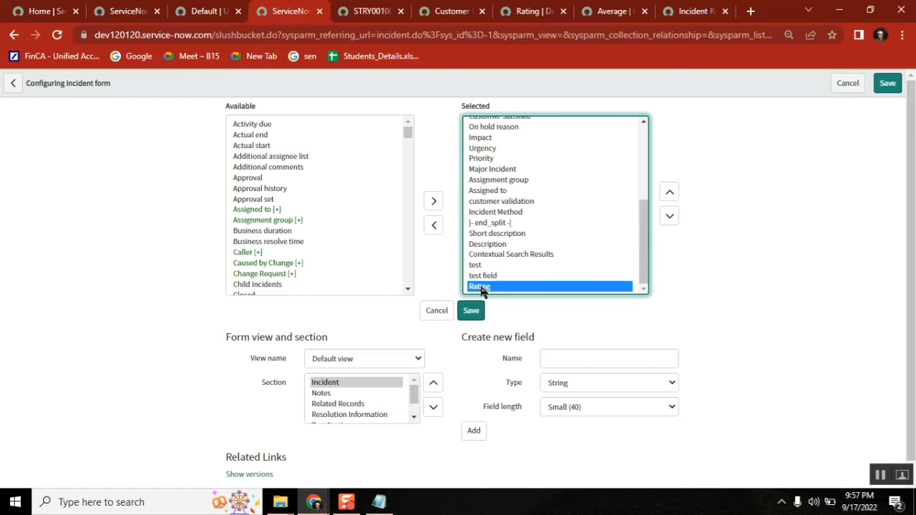
# Step: Move Rating up to just below Customer Satisfied and save the layout
pyautogui.click(670, 192)
pyautogui.click(670, 193)
pyautogui.click(670, 193)
pyautogui.click(670, 192)
pyautogui.click(670, 192)
pyautogui.click(670, 193)
pyautogui.click(670, 193)
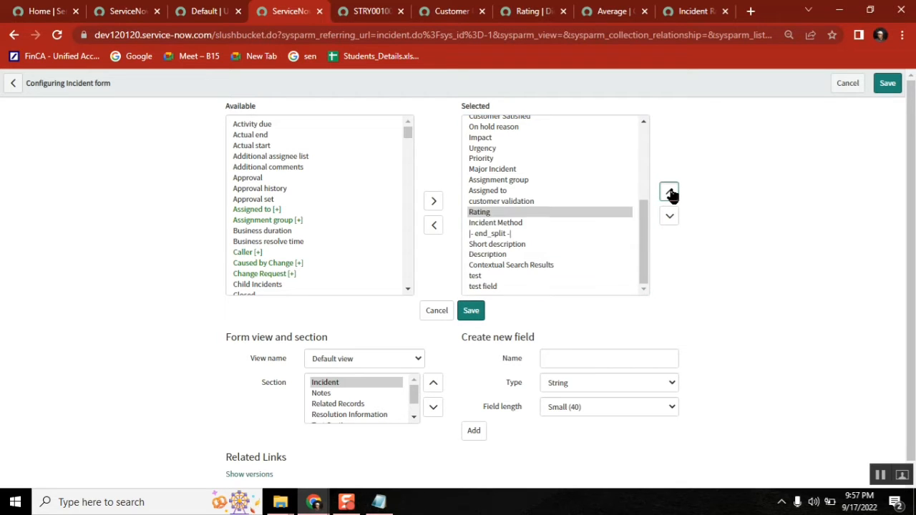
pyautogui.click(670, 192)
pyautogui.click(671, 192)
pyautogui.click(670, 192)
pyautogui.click(670, 193)
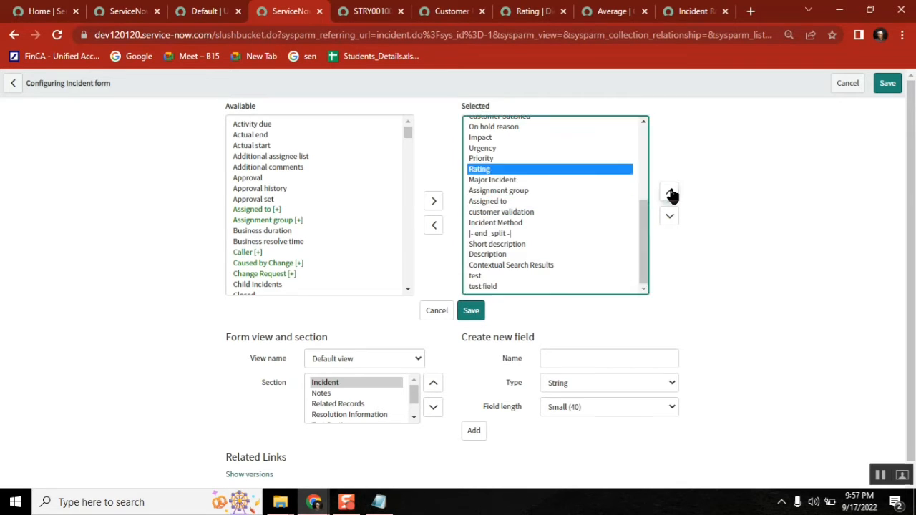
pyautogui.click(670, 193)
pyautogui.scroll(1, 641, 222)
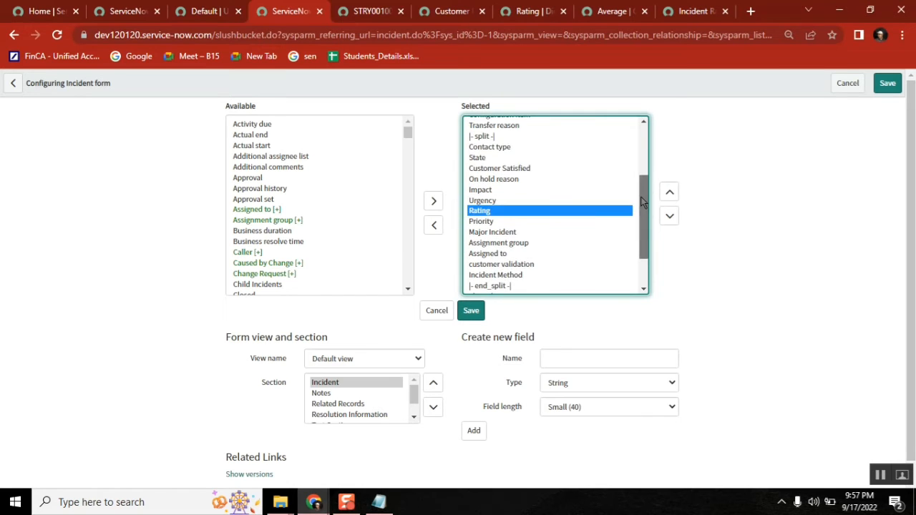
pyautogui.click(669, 193)
pyautogui.click(670, 194)
pyautogui.click(669, 193)
pyautogui.click(670, 193)
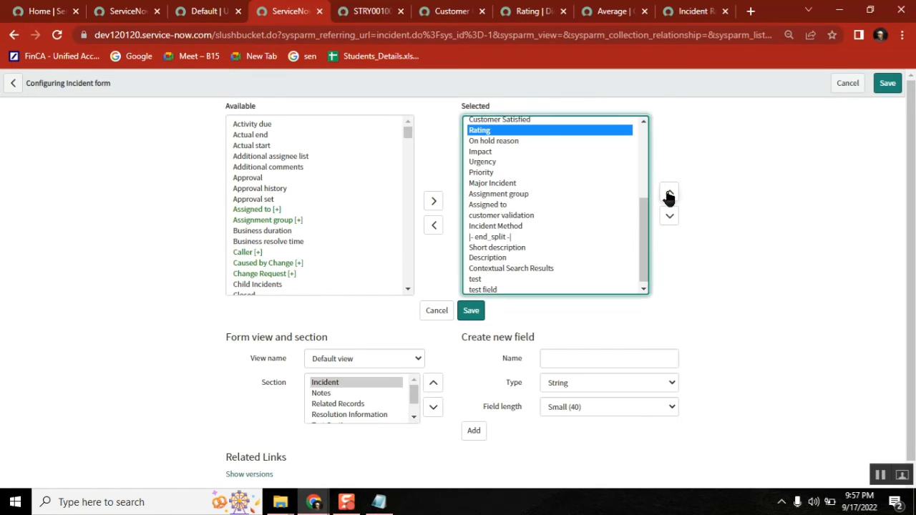
pyautogui.click(888, 84)
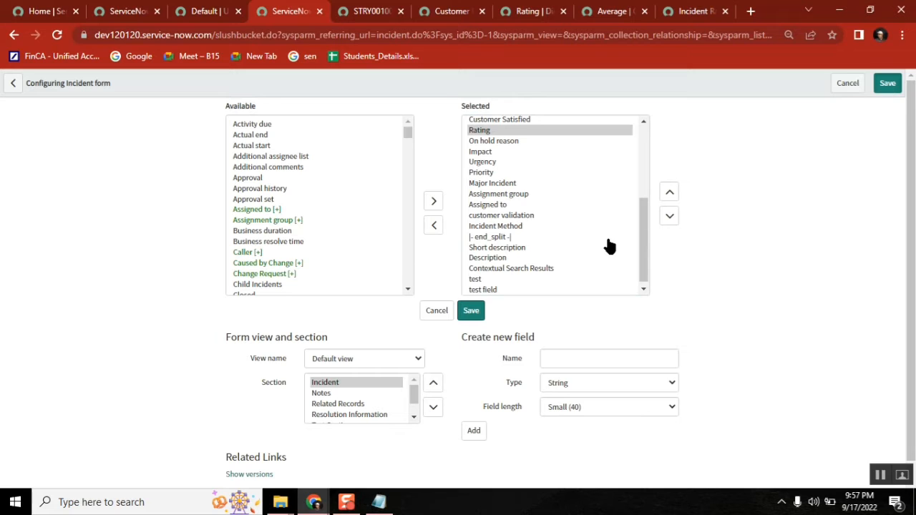
# Step: Review the Notepad requirement that Rating shows only when State is closed or cancelled
pyautogui.click(380, 505)
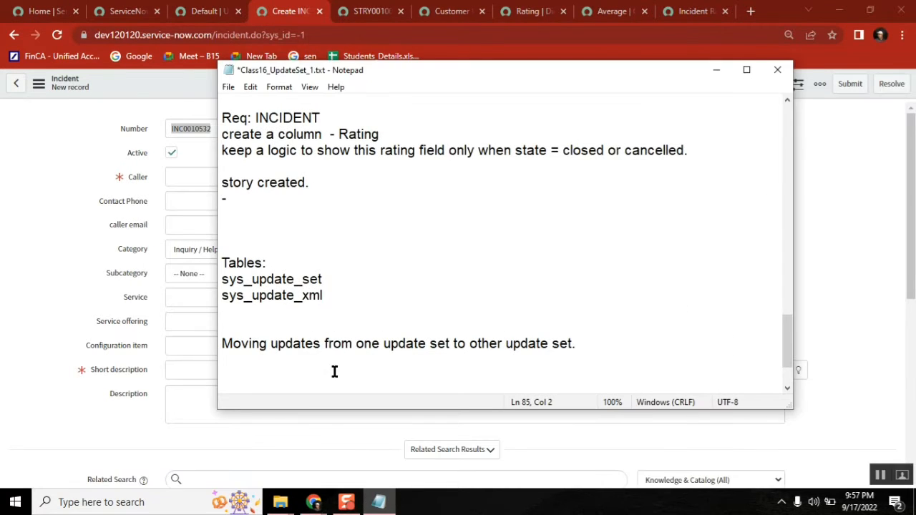
pyautogui.doubleClick(346, 139)
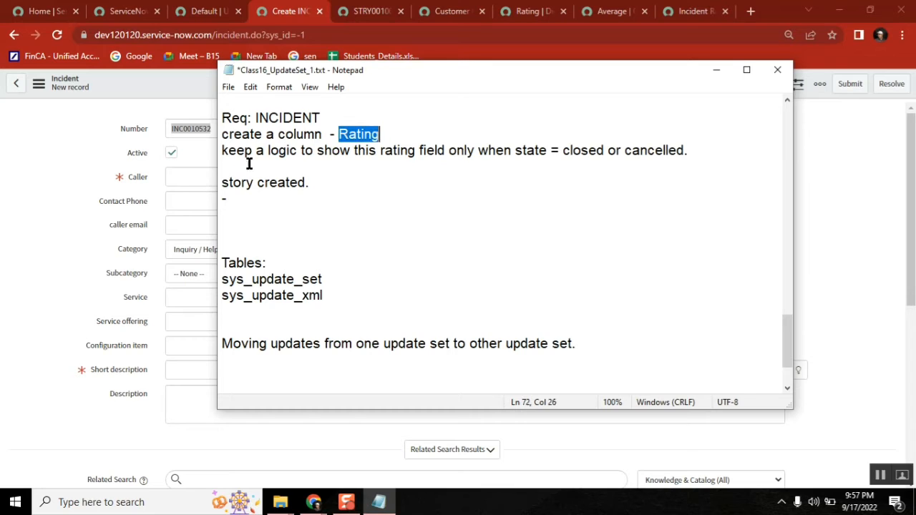
pyautogui.doubleClick(398, 150)
pyautogui.doubleClick(529, 151)
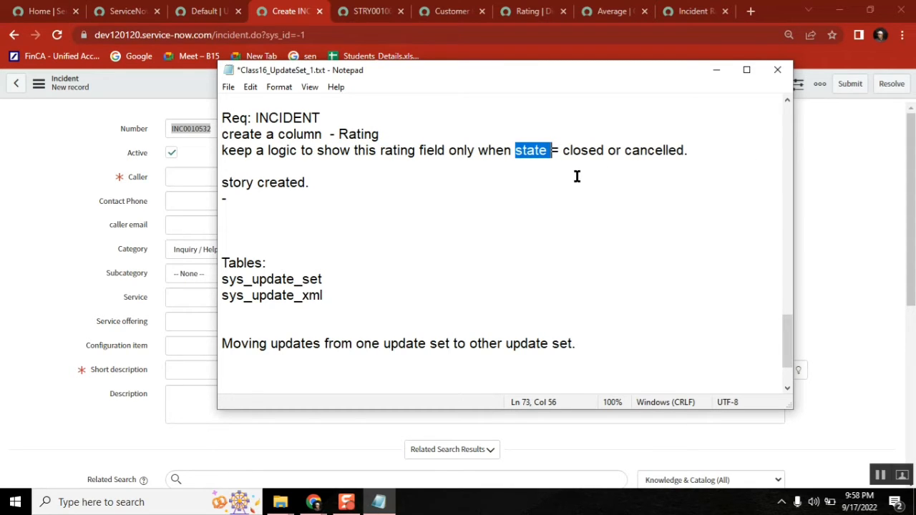
pyautogui.doubleClick(428, 152)
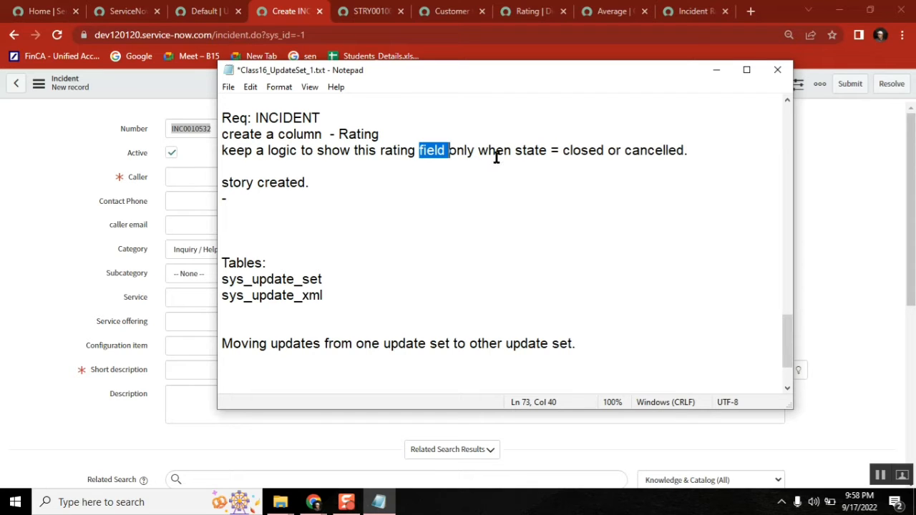
pyautogui.doubleClick(581, 151)
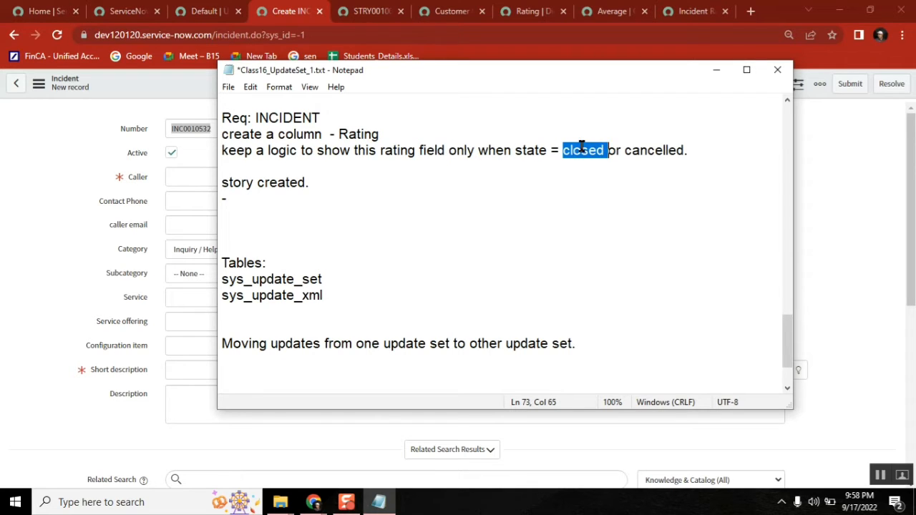
pyautogui.click(627, 161)
pyautogui.doubleClick(646, 153)
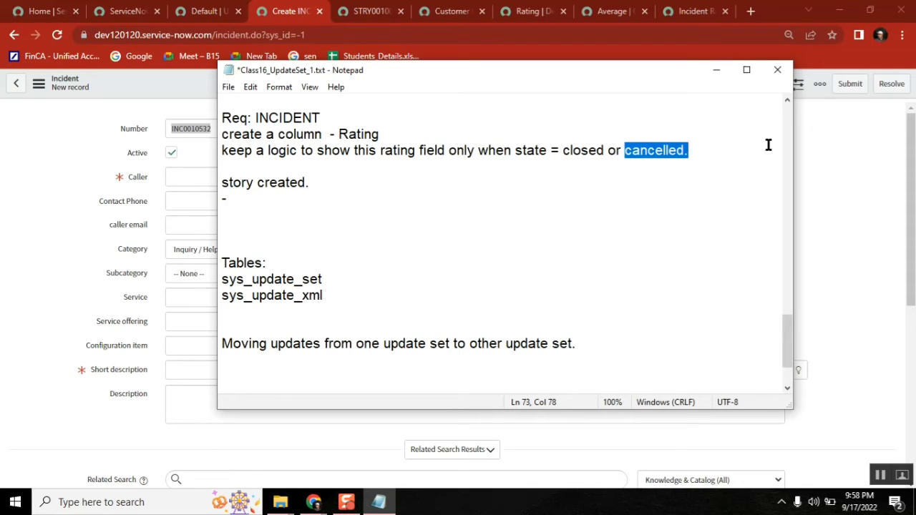
pyautogui.click(843, 162)
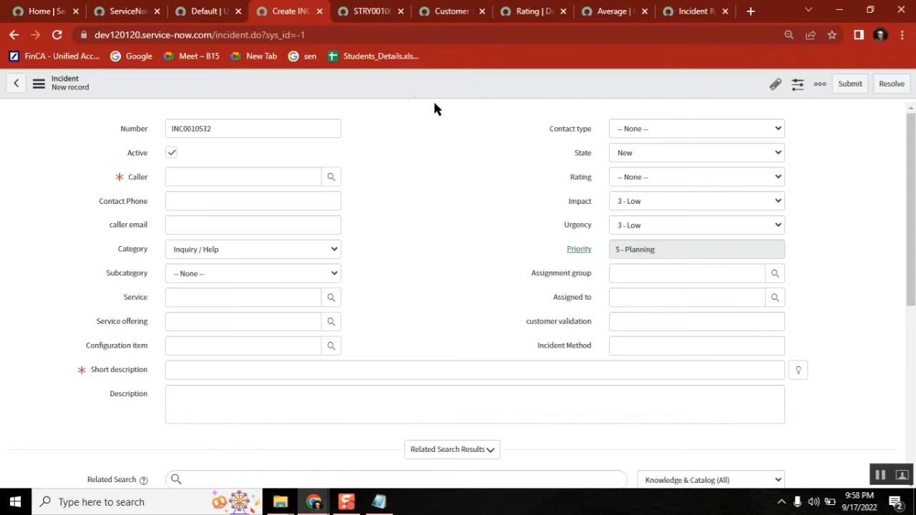
# Step: Open Incident UI Policies, close the Rating and Average tabs, and start a new policy
pyautogui.rightClick(394, 84)
pyautogui.moveTo(426, 114)
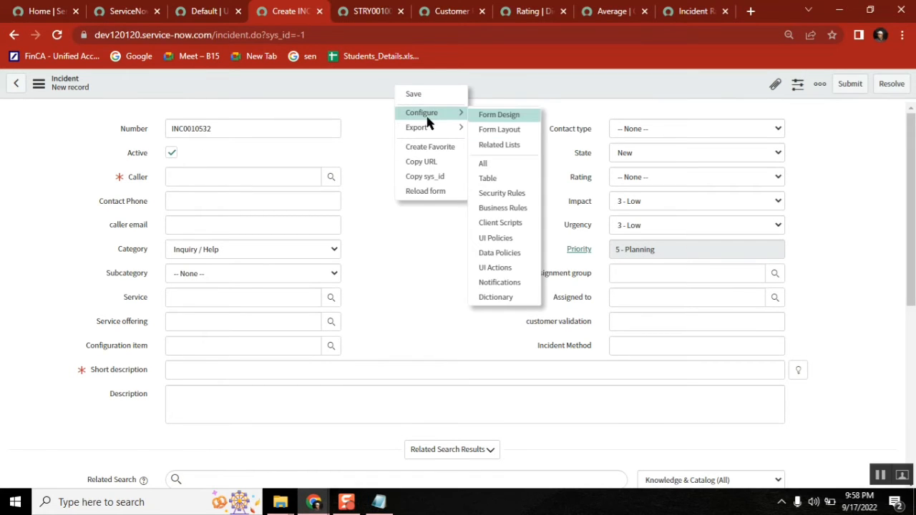
pyautogui.click(509, 240)
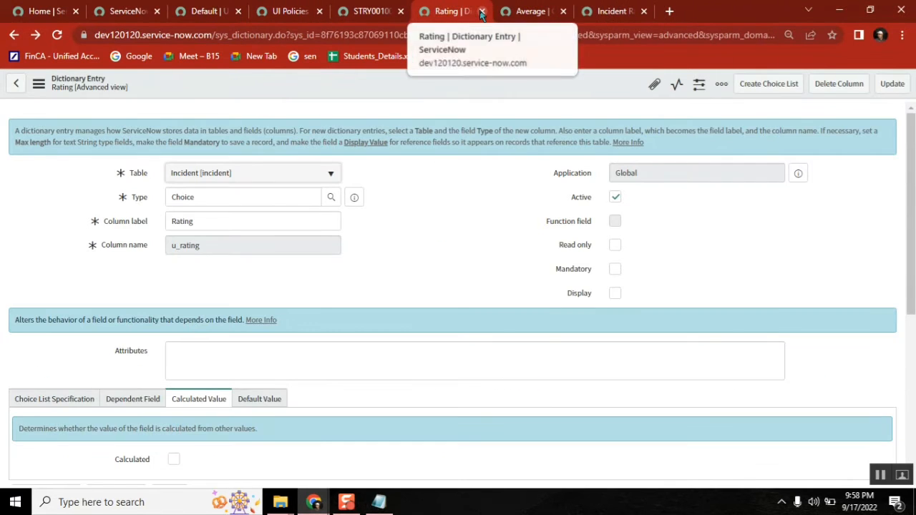
pyautogui.click(482, 14)
pyautogui.click(482, 12)
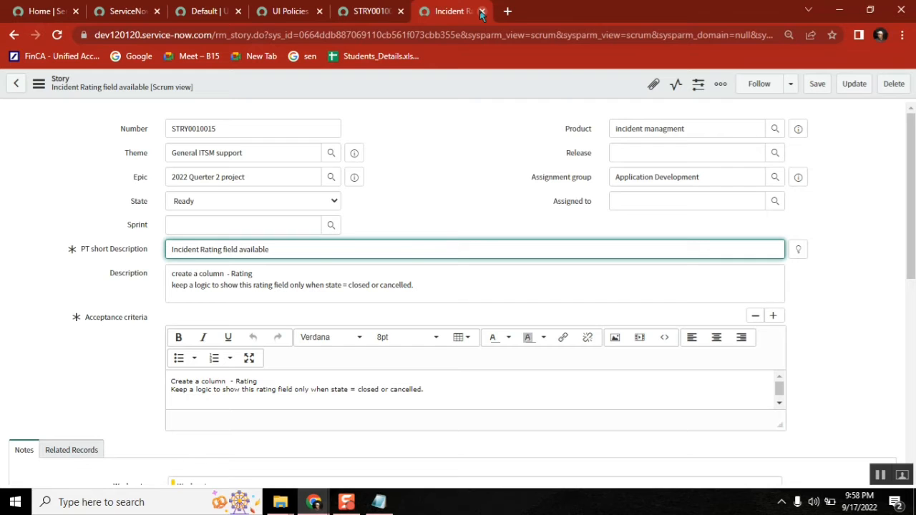
pyautogui.click(290, 11)
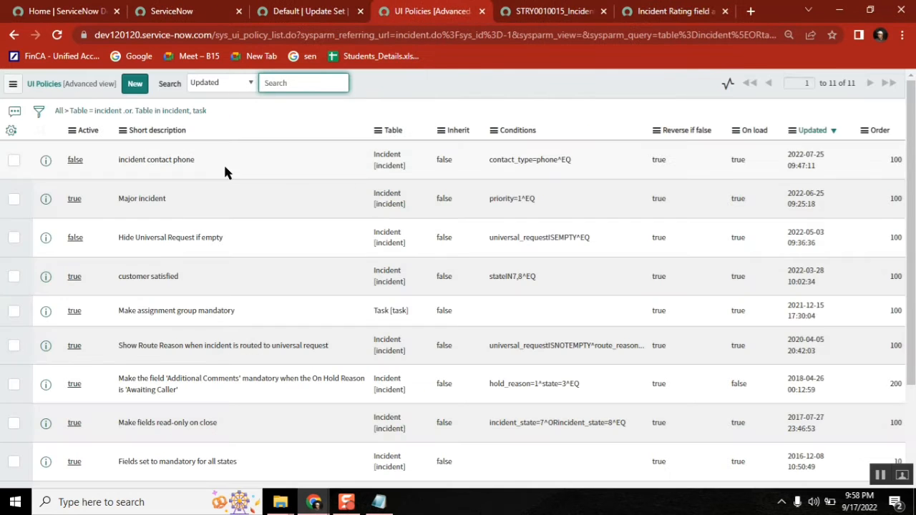
pyautogui.click(135, 84)
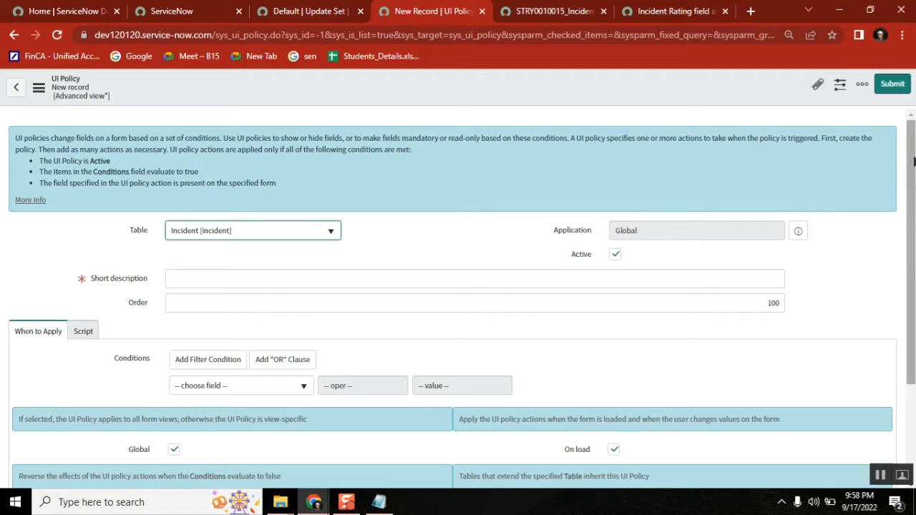
# Step: Enter 'Rating field' as the UI policy's short description
pyautogui.scroll(-2, 561, 262)
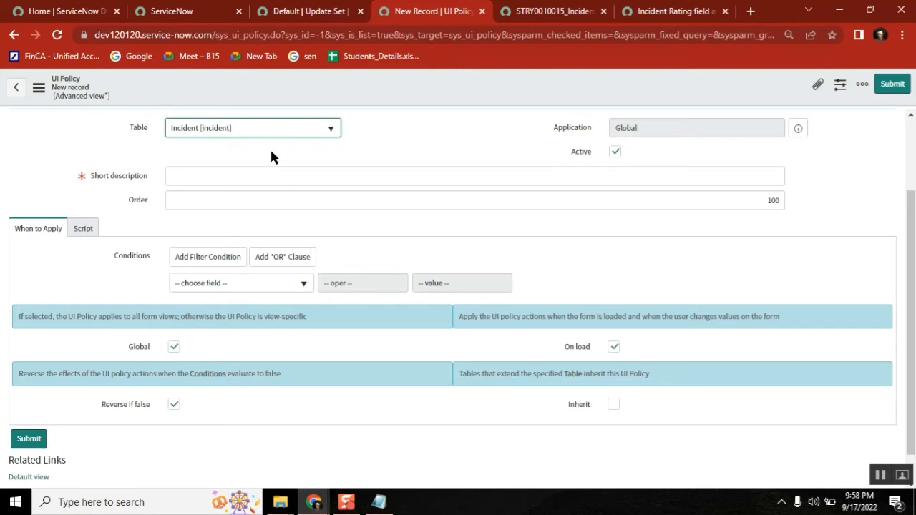
pyautogui.click(263, 176)
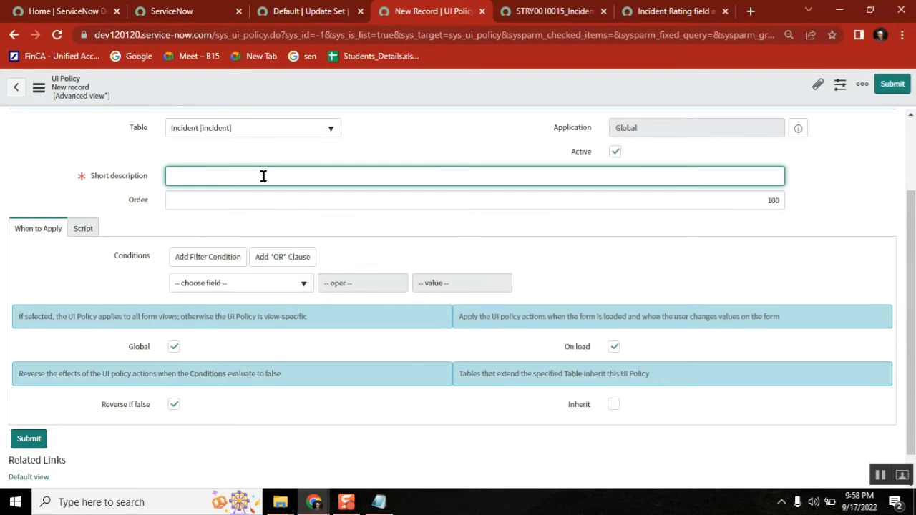
pyautogui.write('Rating field')
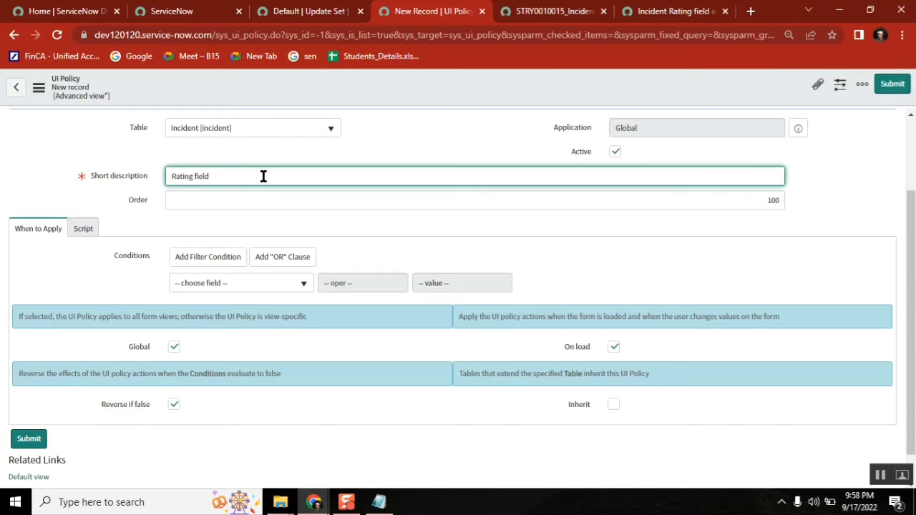
# Step: Add the condition State is one of Closed, Canceled and save the policy
pyautogui.click(254, 288)
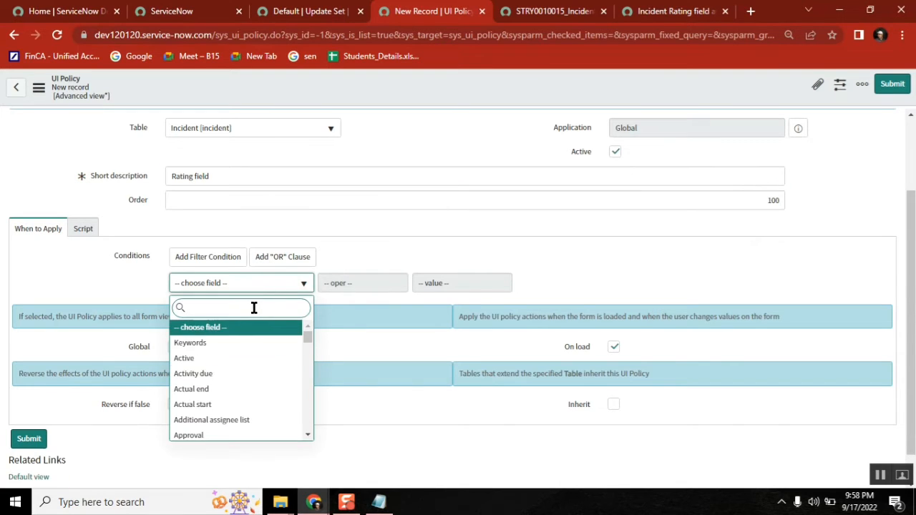
pyautogui.write('state')
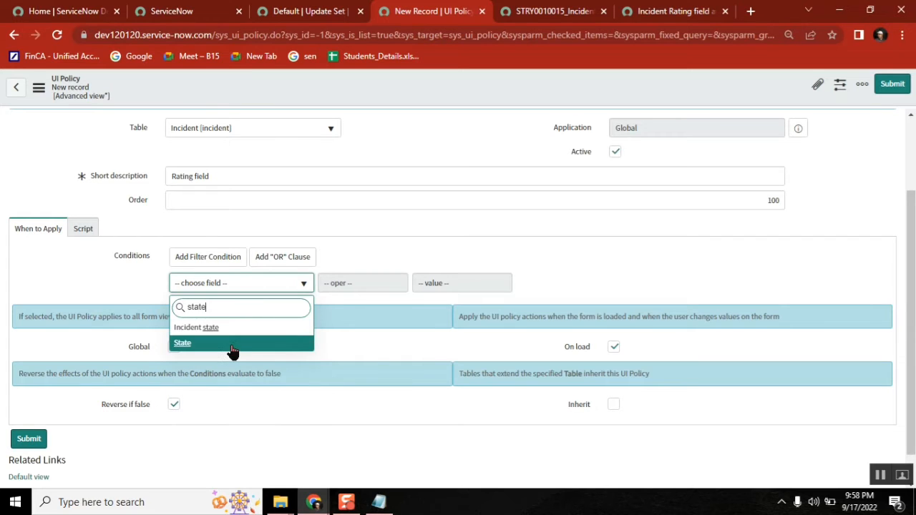
pyautogui.press('Return')
pyautogui.click(377, 283)
pyautogui.click(361, 320)
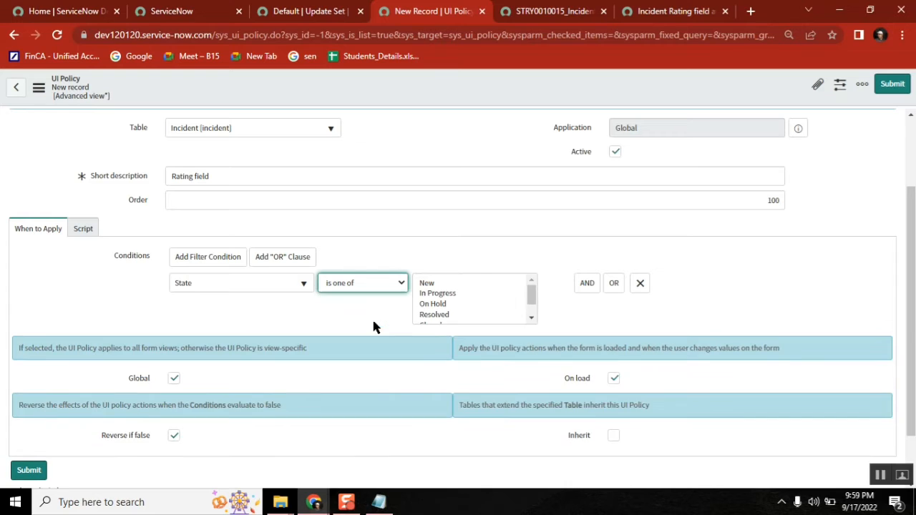
pyautogui.click(532, 319)
pyautogui.click(437, 305)
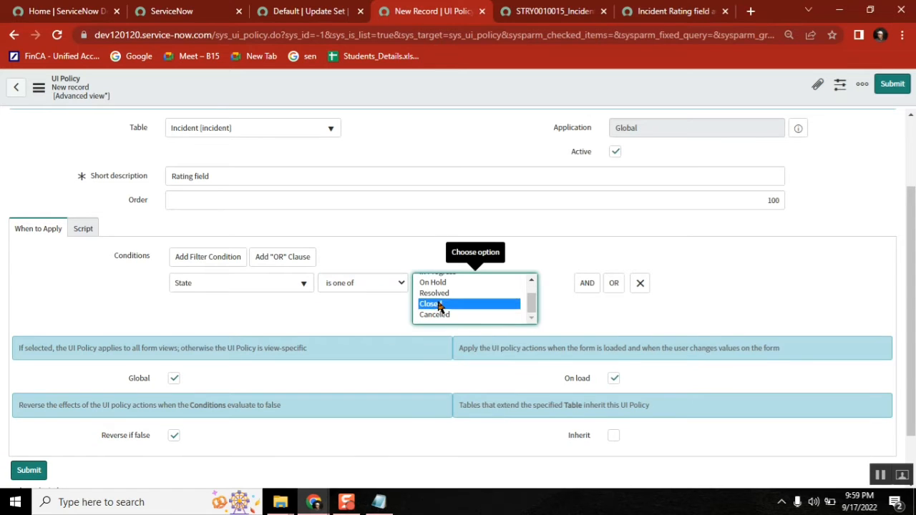
pyautogui.keyDown('ctrl'); pyautogui.click(440, 316); pyautogui.keyUp('ctrl')
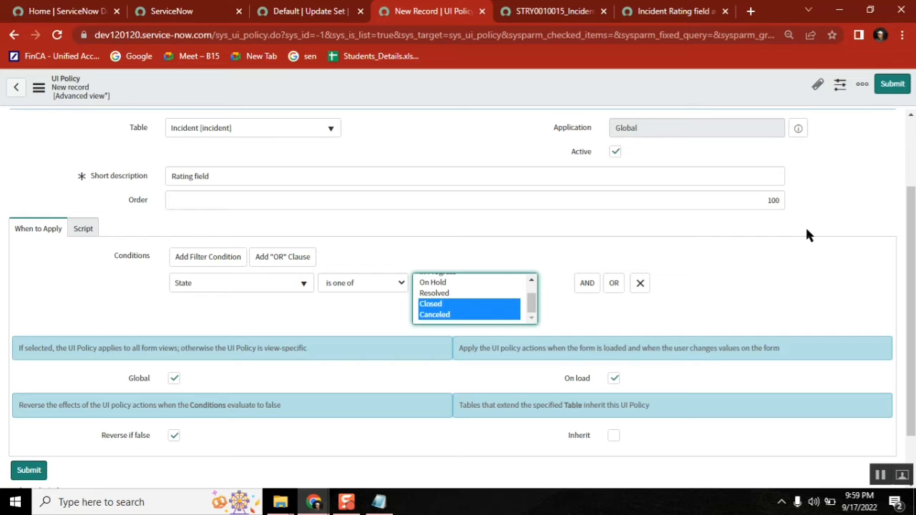
pyautogui.click(605, 91)
pyautogui.rightClick(603, 86)
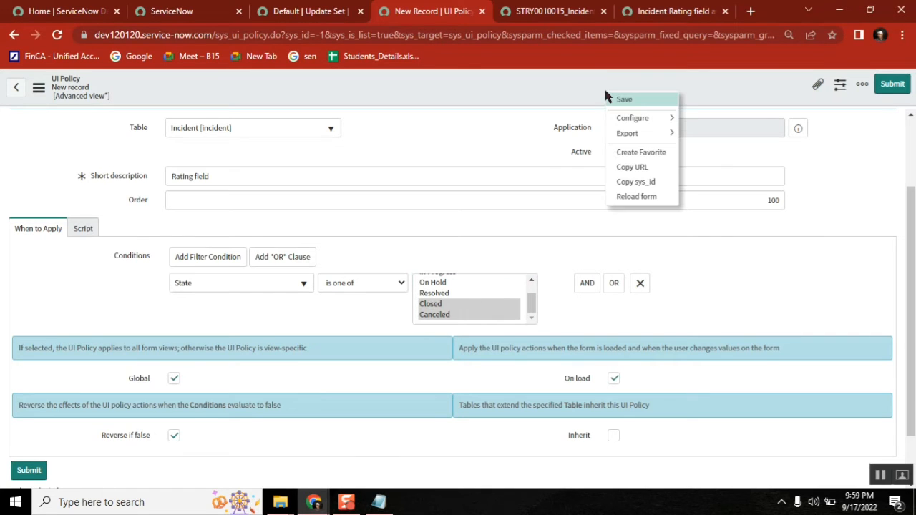
pyautogui.click(633, 101)
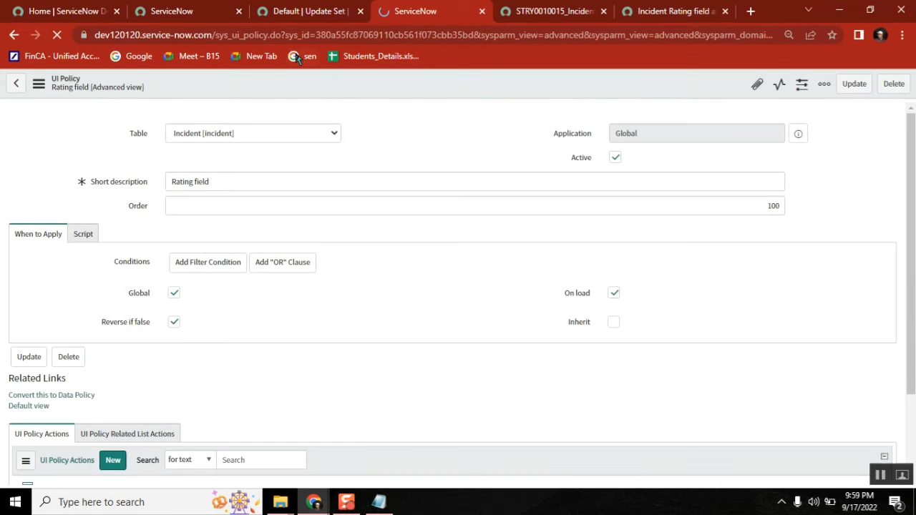
# Step: Copy the sys_ui_policy table name into the Notepad notes under a 'Ui policy:' label
pyautogui.moveTo(270, 34); pyautogui.dragTo(217, 34)
pyautogui.hotkey('ctrl', 'c')
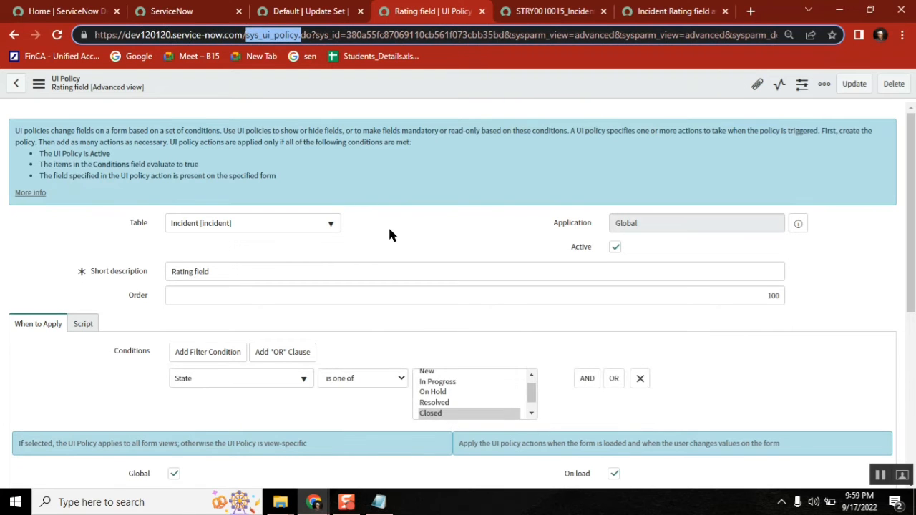
pyautogui.click(379, 502)
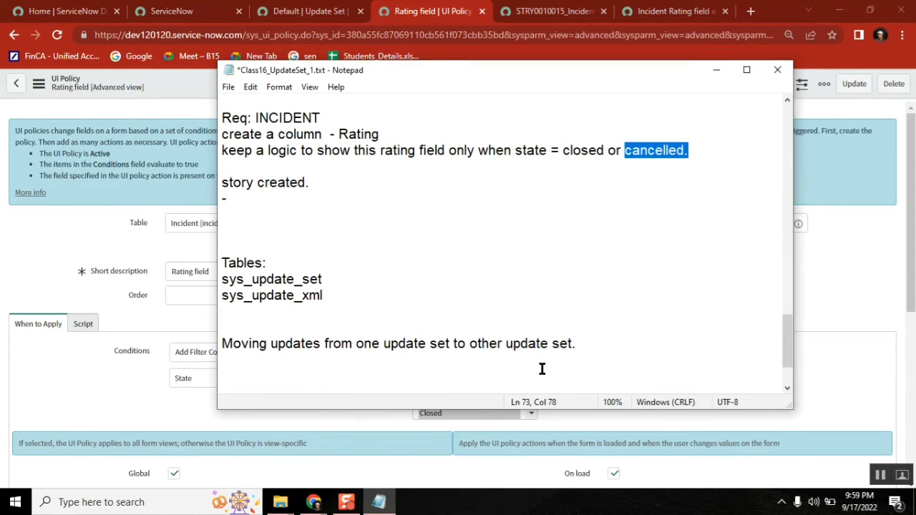
pyautogui.click(591, 343)
pyautogui.press('Return')
pyautogui.press('Return')
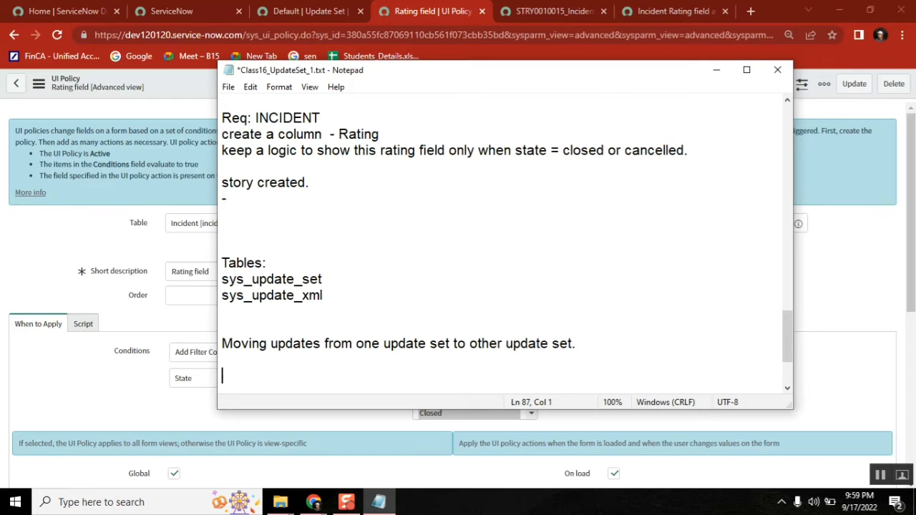
pyautogui.hotkey('ctrl', 'v')
pyautogui.press('BackSpace')
pyautogui.press('Up')
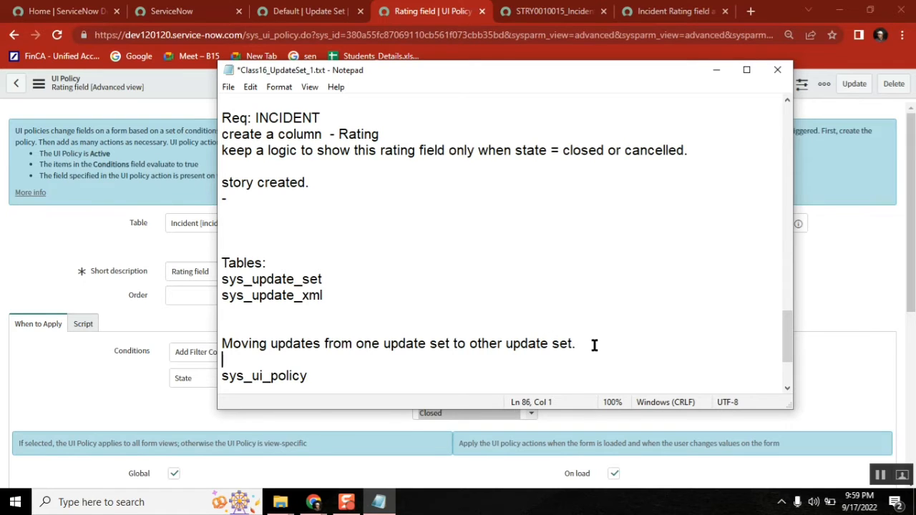
pyautogui.press('Return')
pyautogui.write('Ui po')
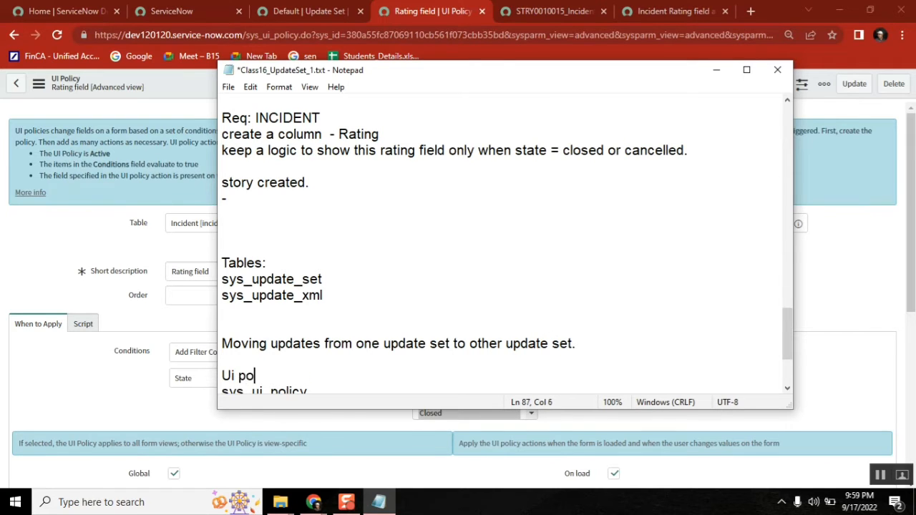
pyautogui.write('licy:')
pyautogui.press('Down')
pyautogui.press('Down')
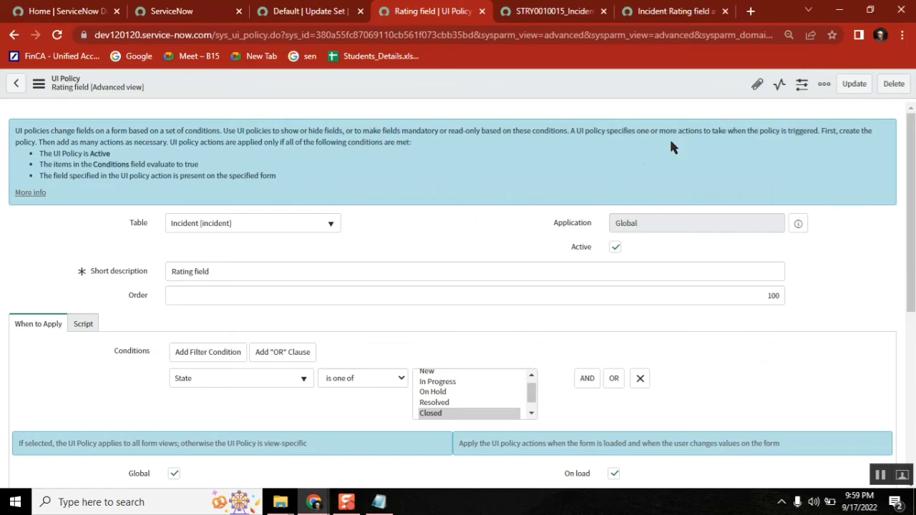
# Step: Review the Closed and Canceled condition, then start a new UI policy action
pyautogui.moveTo(912, 214); pyautogui.dragTo(912, 371)
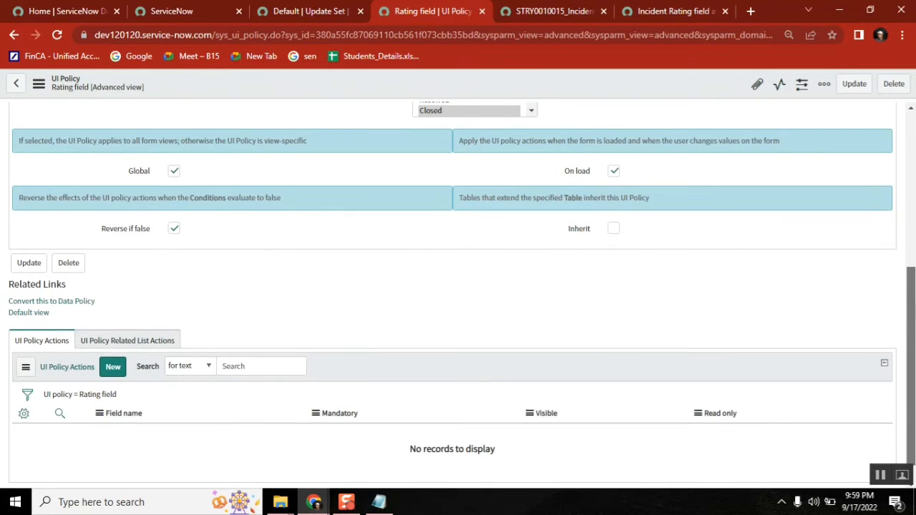
pyautogui.scroll(1, 458, 286)
pyautogui.click(530, 194)
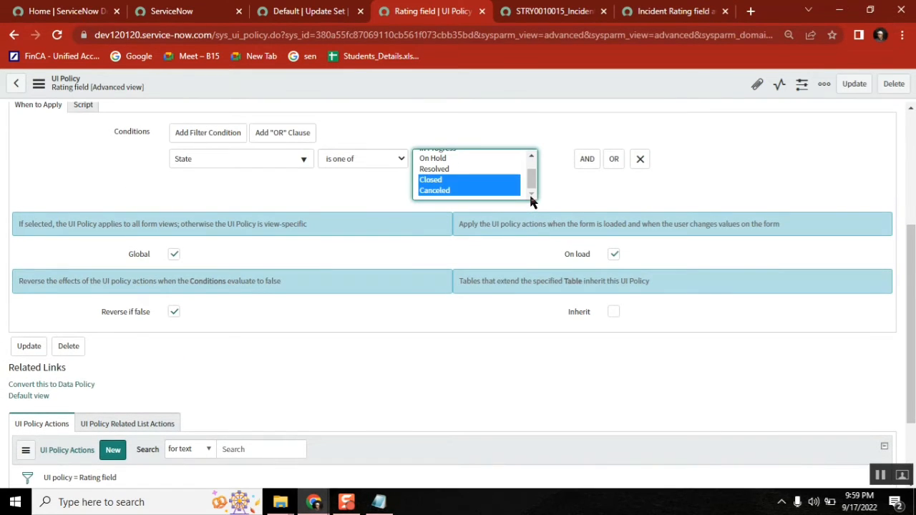
pyautogui.moveTo(911, 320); pyautogui.dragTo(911, 380)
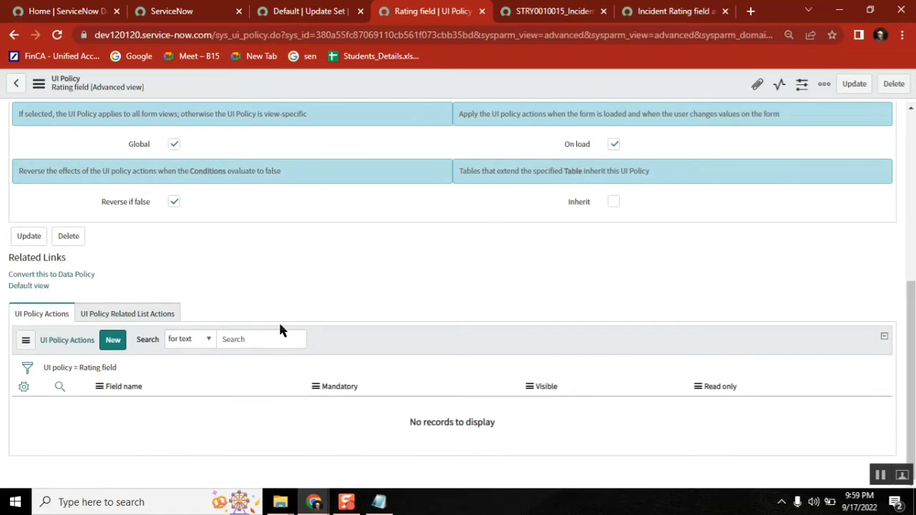
pyautogui.click(113, 340)
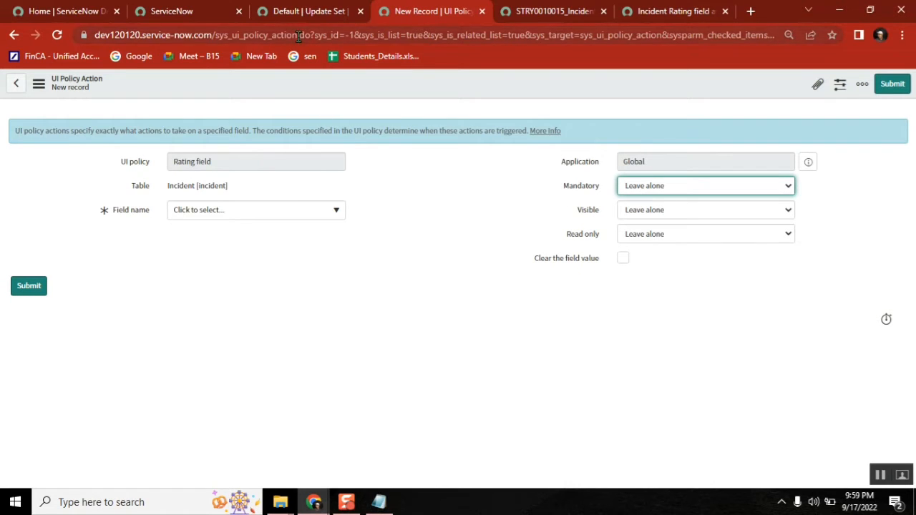
# Step: Paste the sys_ui_policy_action table name into the class notes
pyautogui.moveTo(299, 34); pyautogui.dragTo(216, 33)
pyautogui.hotkey('ctrl', 'c')
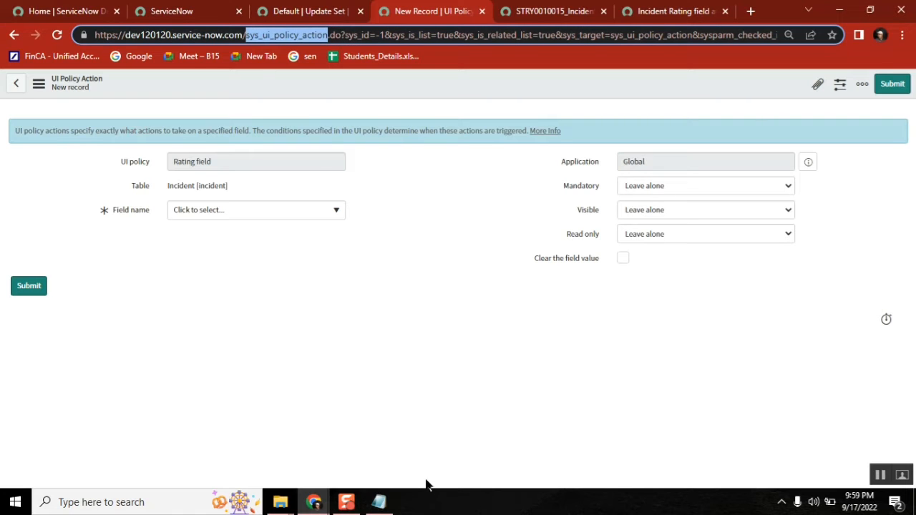
pyautogui.click(378, 502)
pyautogui.hotkey('ctrl', 'v')
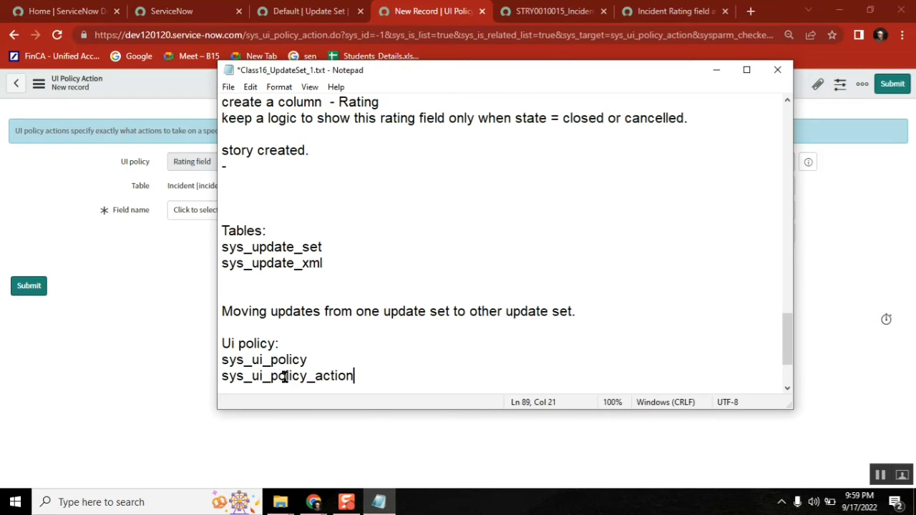
pyautogui.doubleClick(336, 379)
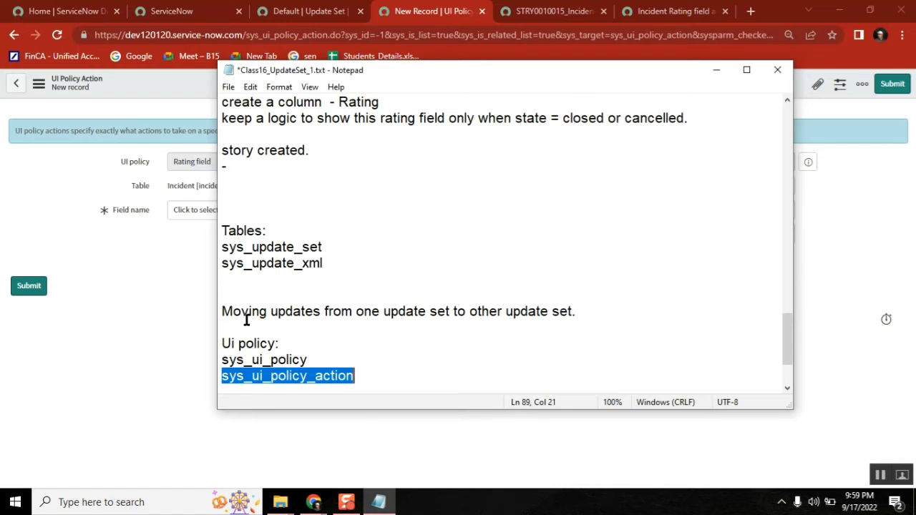
# Step: Set the action's Field name to Rating with Visible True, and submit it
pyautogui.click(180, 274)
pyautogui.click(259, 211)
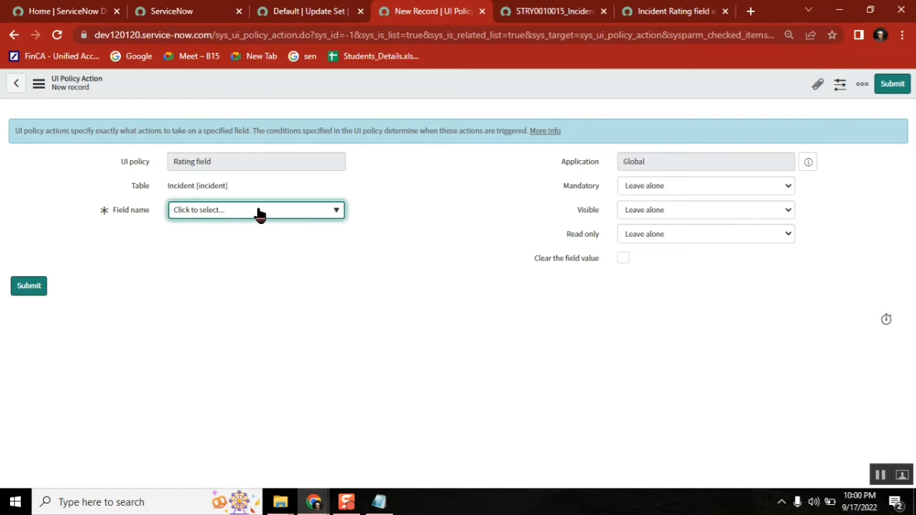
pyautogui.click(259, 212)
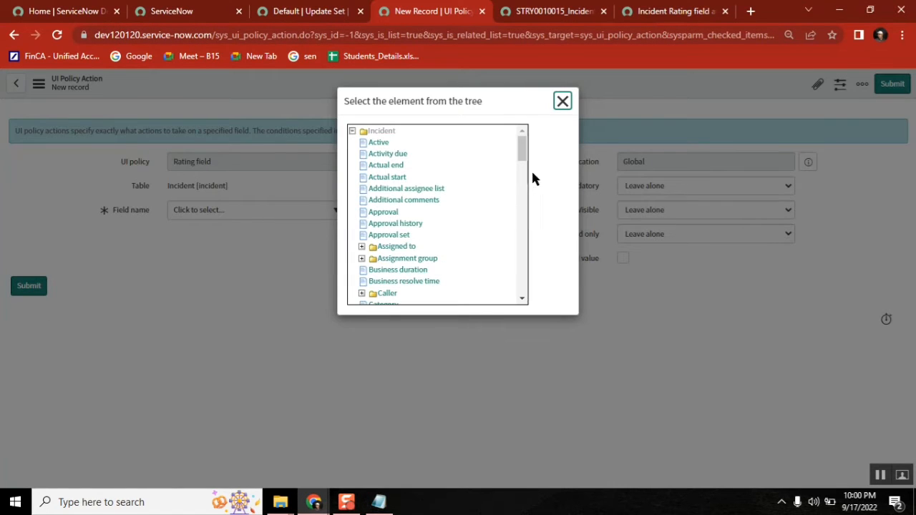
pyautogui.moveTo(522, 147); pyautogui.dragTo(523, 231)
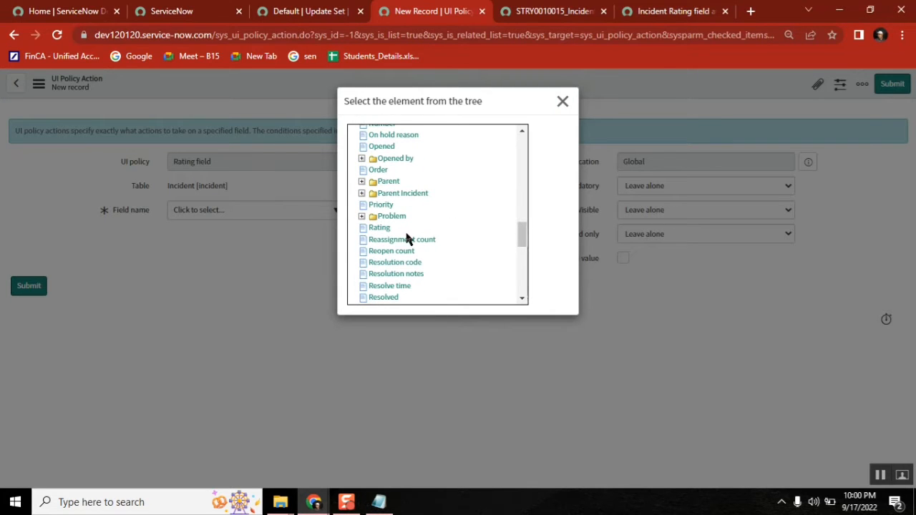
pyautogui.click(378, 228)
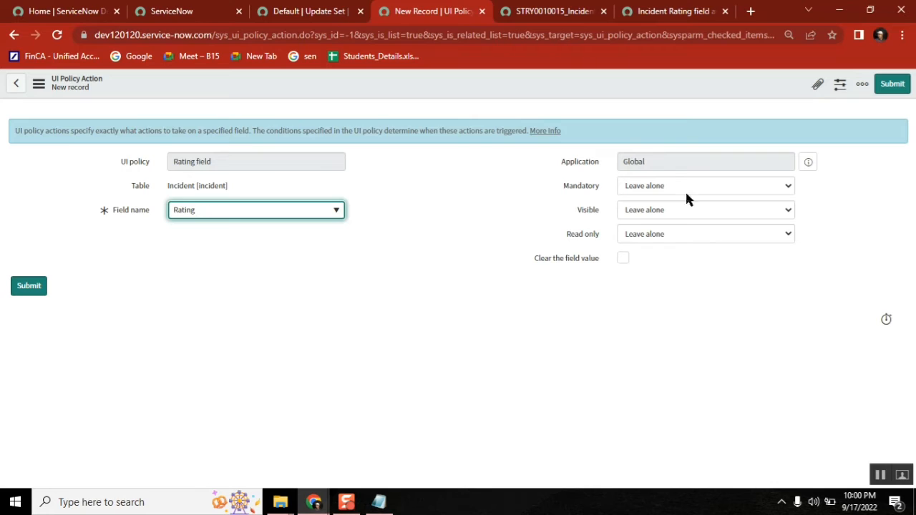
pyautogui.click(668, 209)
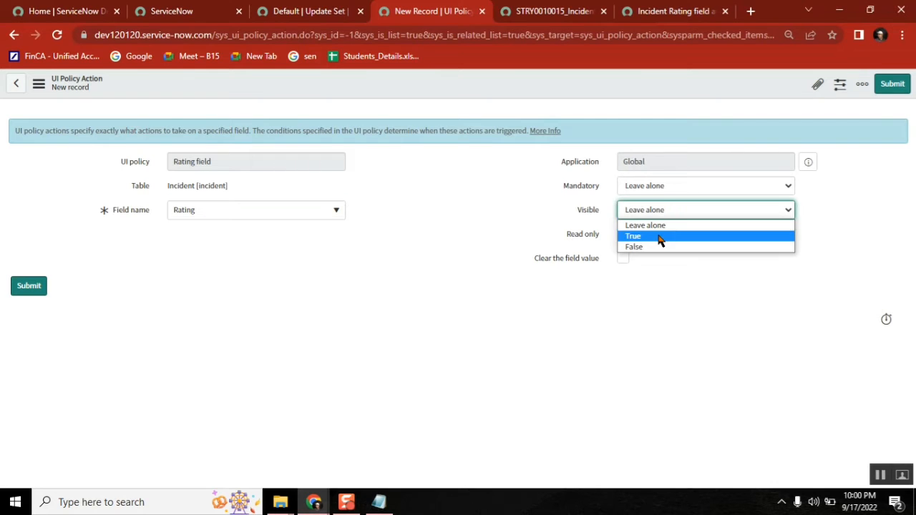
pyautogui.click(660, 237)
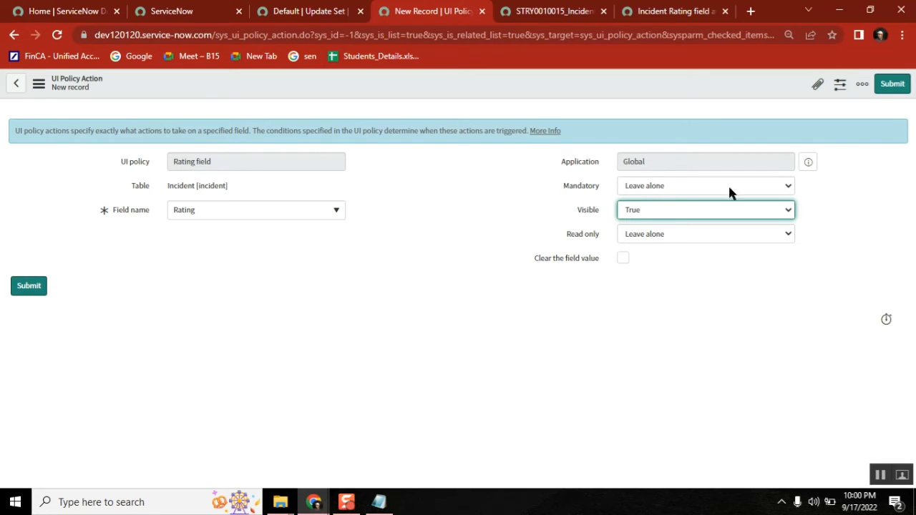
pyautogui.click(893, 84)
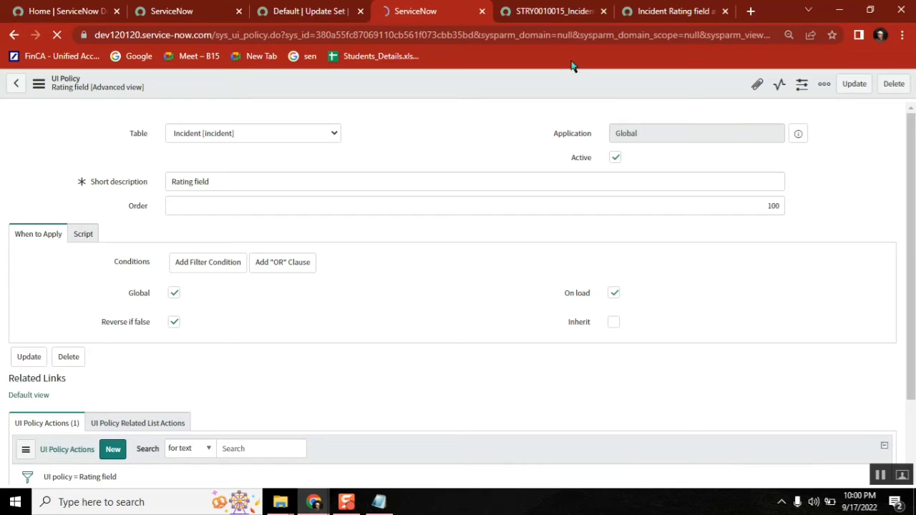
# Step: Open a new incident form via incident.FORM in the navigator
pyautogui.click(182, 12)
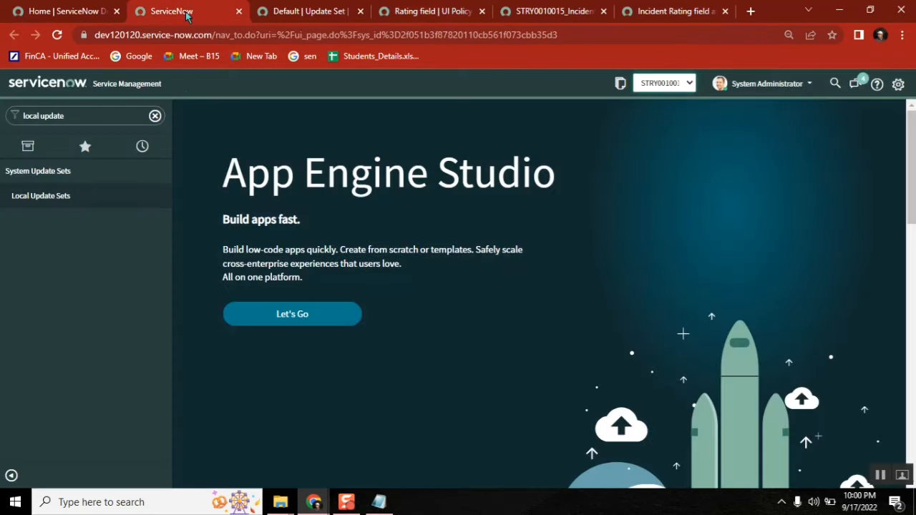
pyautogui.click(110, 116)
pyautogui.write('inc')
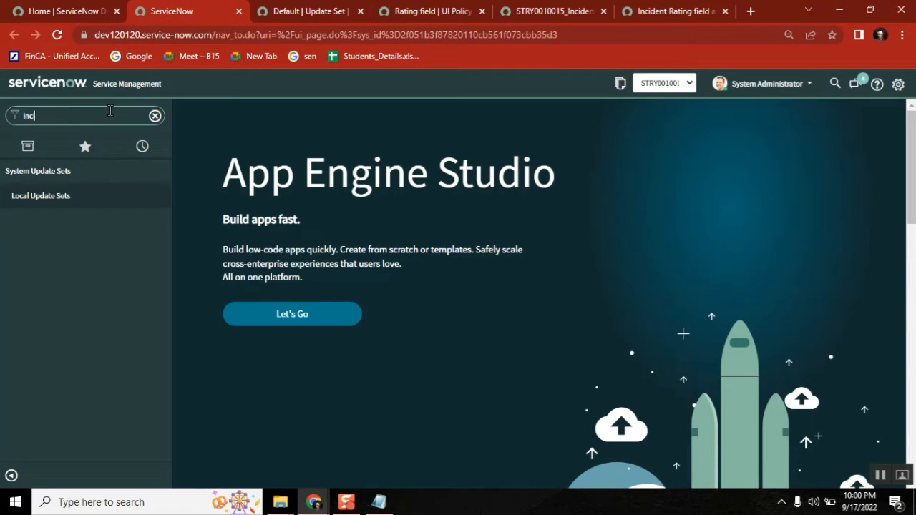
pyautogui.write('ident.FORM')
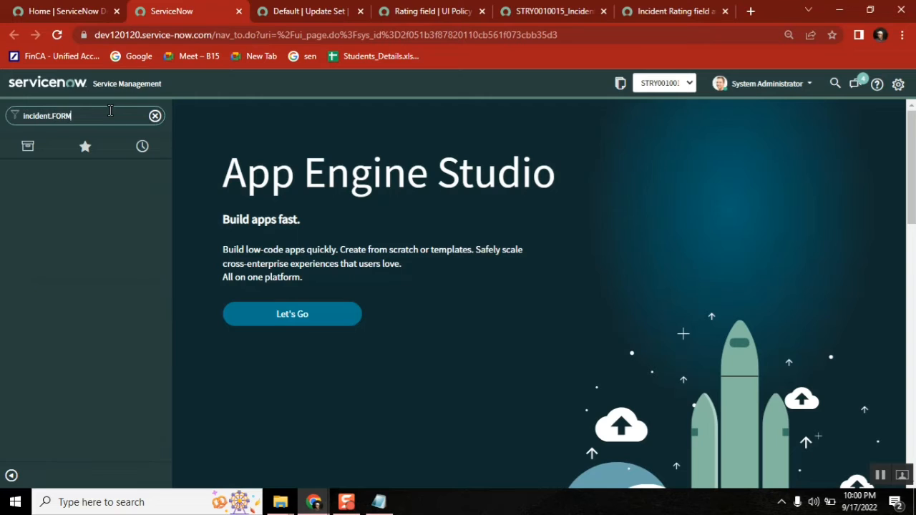
pyautogui.press('Return')
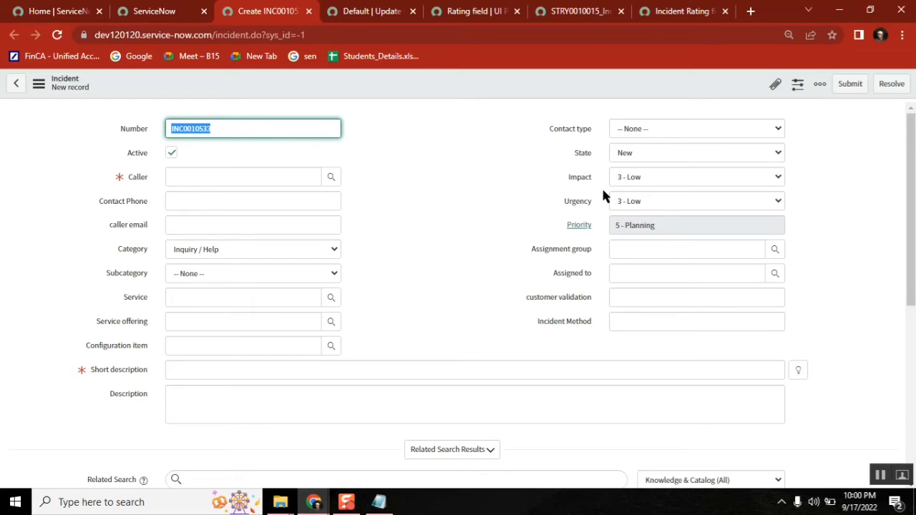
# Step: Cycle State through In Progress, Canceled, Closed, Resolved, On Hold and back to Closed, checking Rating
pyautogui.click(642, 152)
pyautogui.click(639, 179)
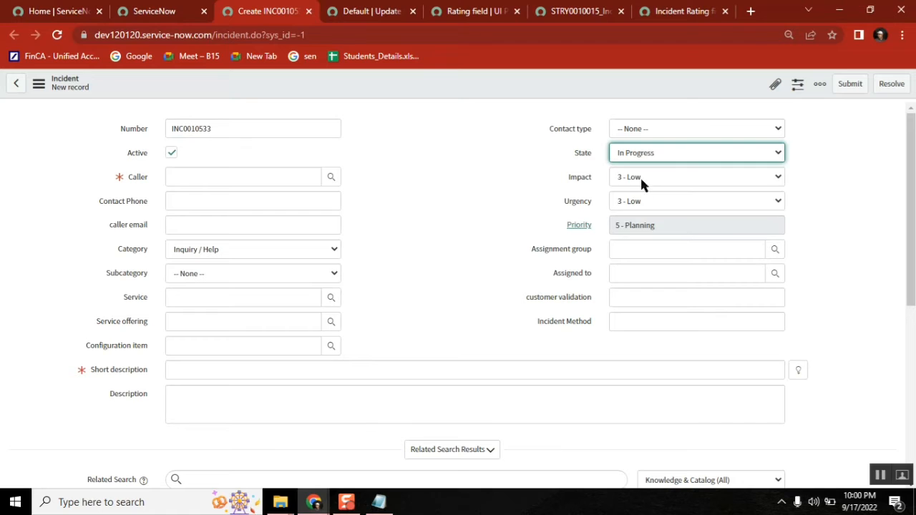
pyautogui.click(643, 154)
pyautogui.click(644, 222)
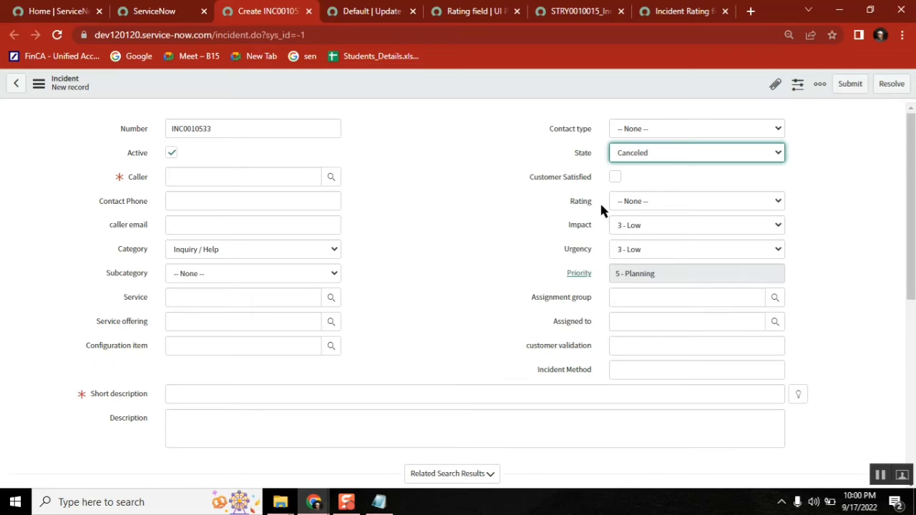
pyautogui.click(640, 152)
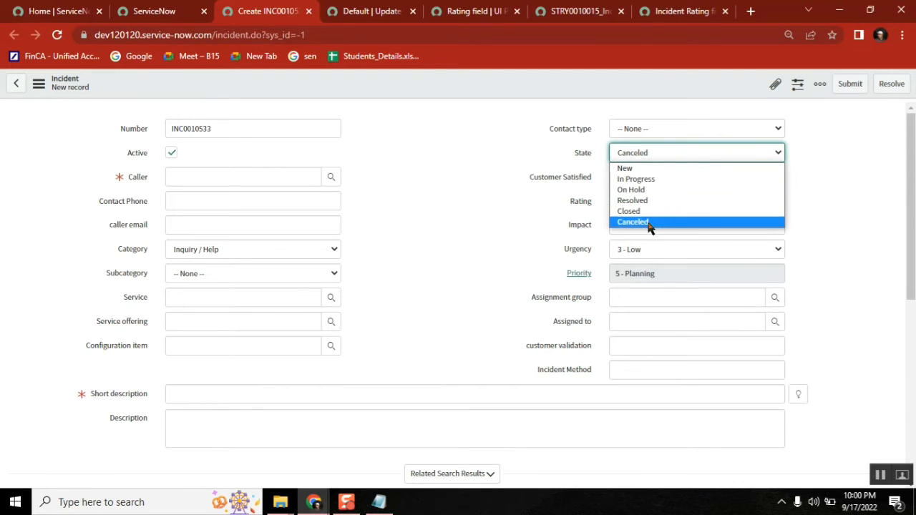
pyautogui.click(641, 210)
pyautogui.click(644, 152)
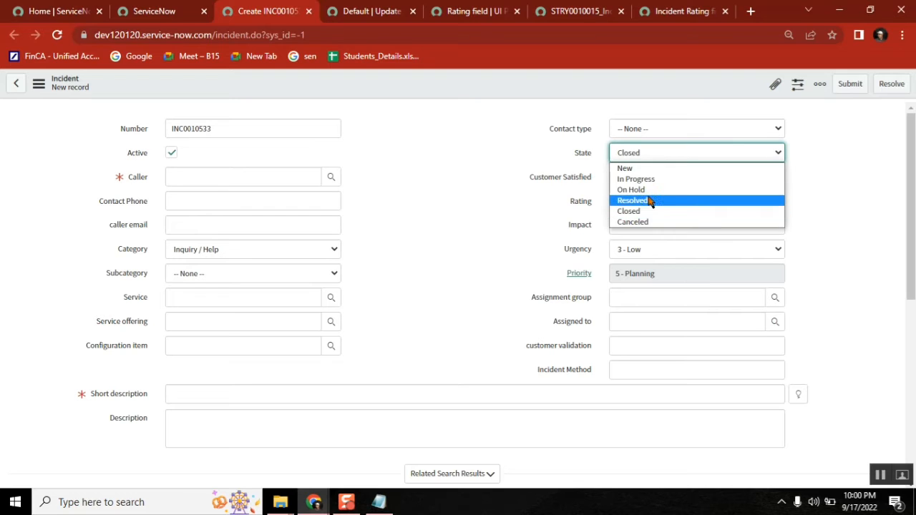
pyautogui.click(648, 200)
pyautogui.click(658, 152)
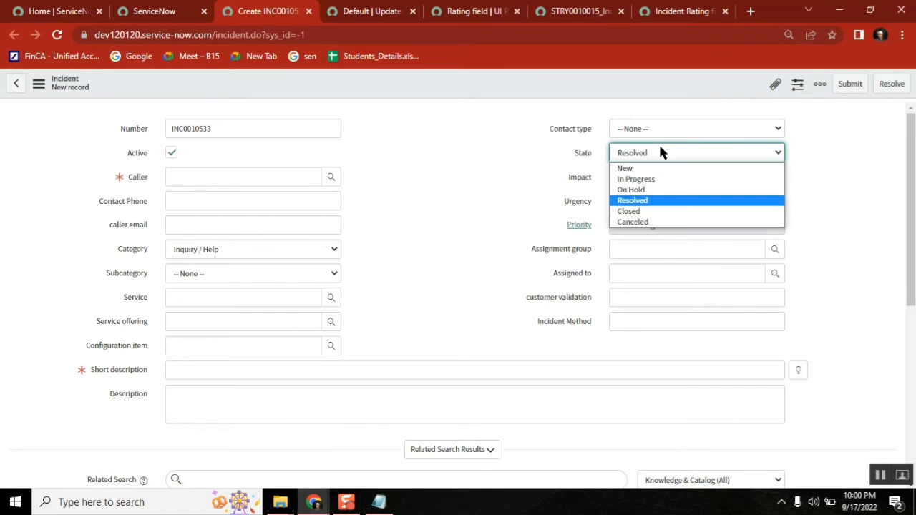
pyautogui.click(654, 190)
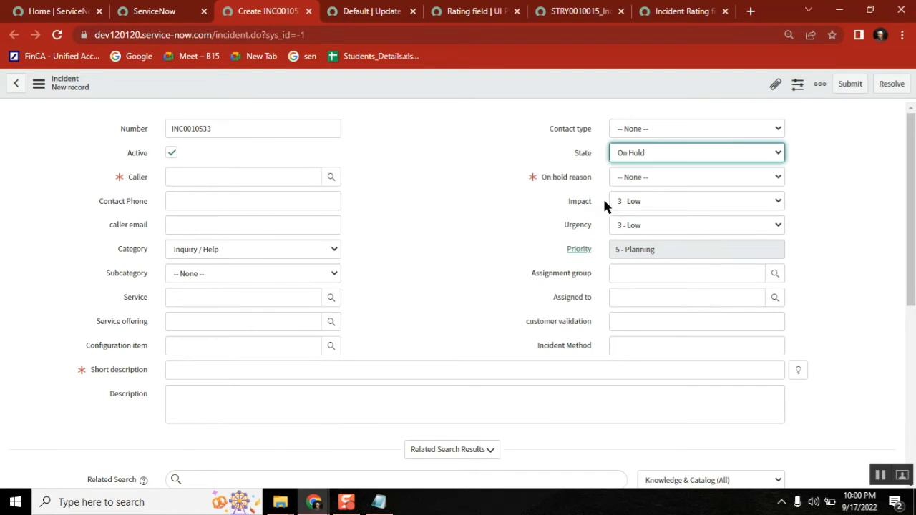
pyautogui.click(661, 150)
pyautogui.click(647, 212)
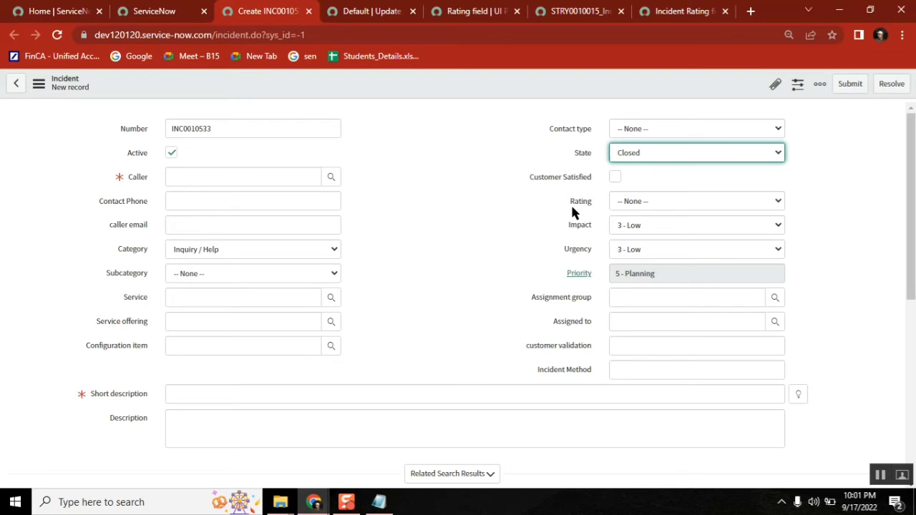
pyautogui.click(684, 12)
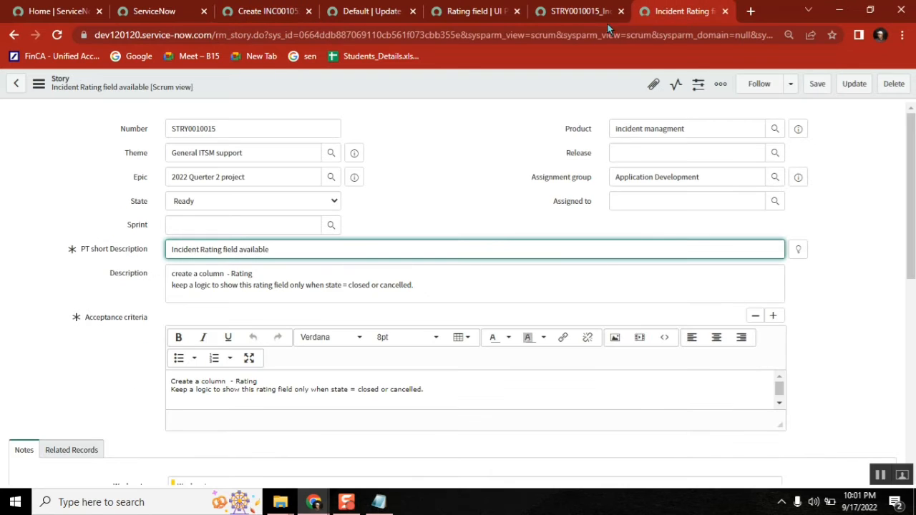
# Step: Set Mandatory to True on the u_rating action in the policy's actions list
pyautogui.click(474, 13)
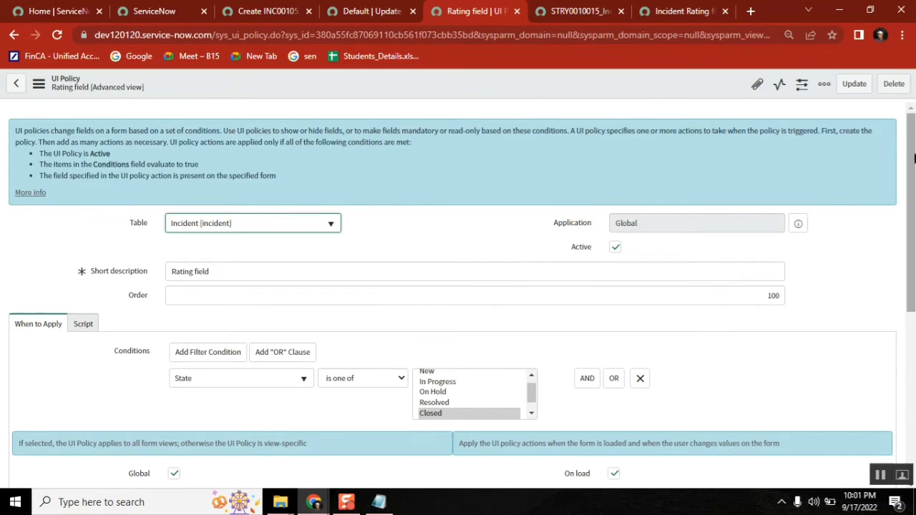
pyautogui.scroll(-5, 444, 272)
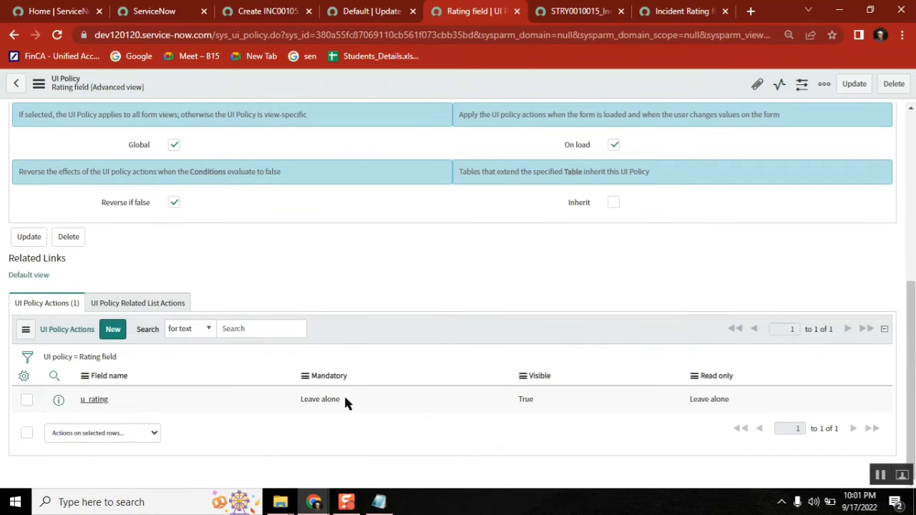
pyautogui.click(345, 403)
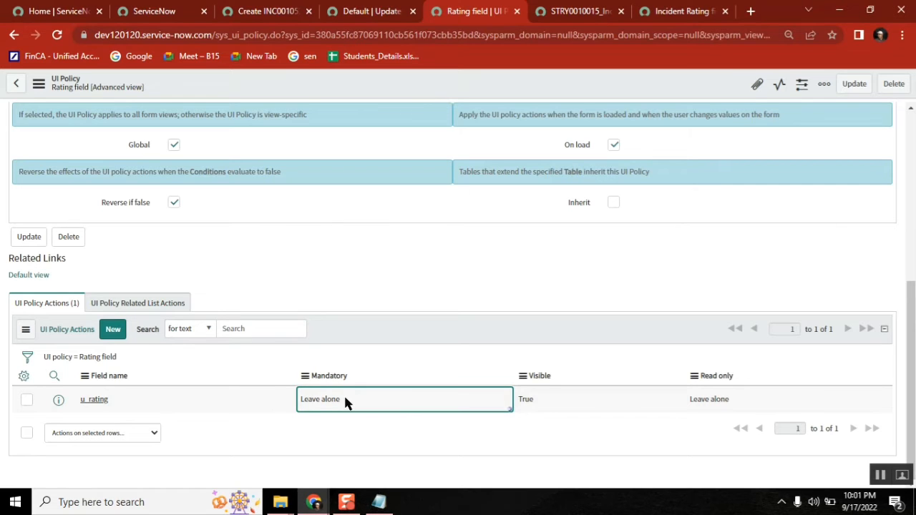
pyautogui.click(345, 403)
pyautogui.click(348, 402)
pyautogui.click(342, 428)
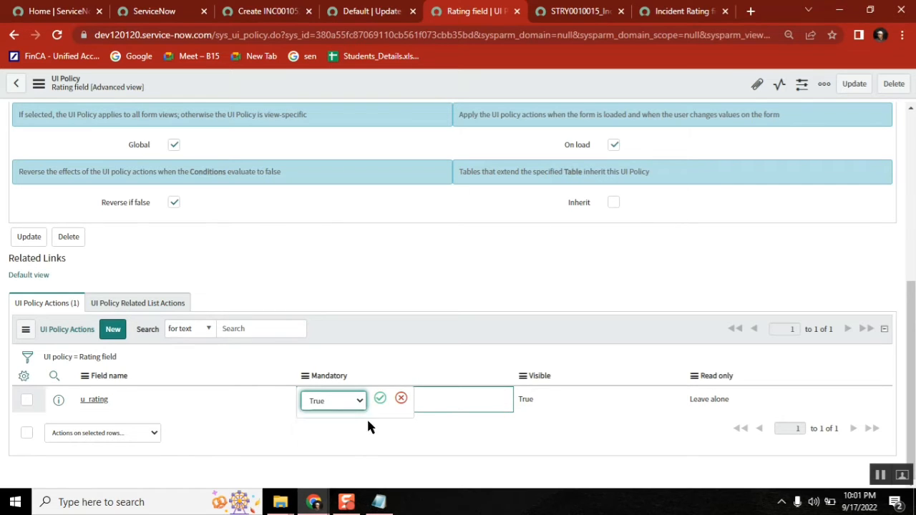
pyautogui.click(379, 399)
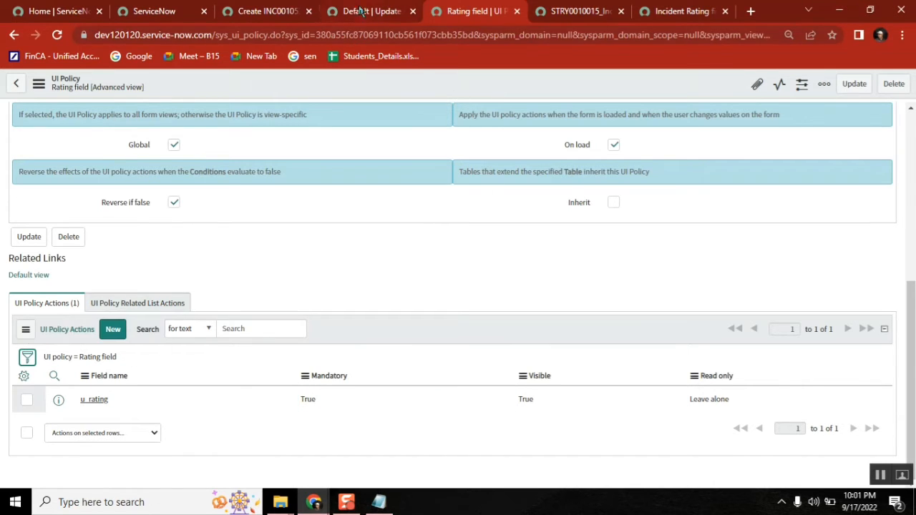
# Step: Reload the new incident form and set State to Resolved, then Closed
pyautogui.click(267, 11)
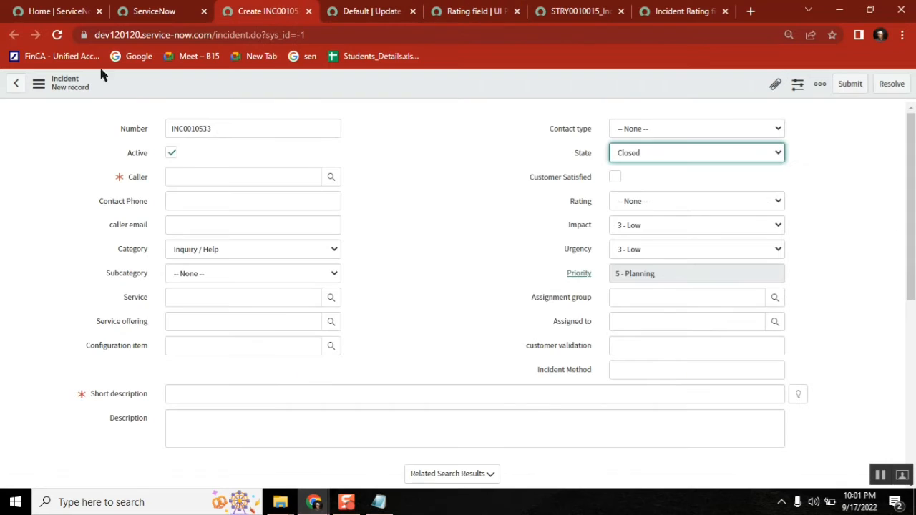
pyautogui.click(56, 34)
pyautogui.click(520, 118)
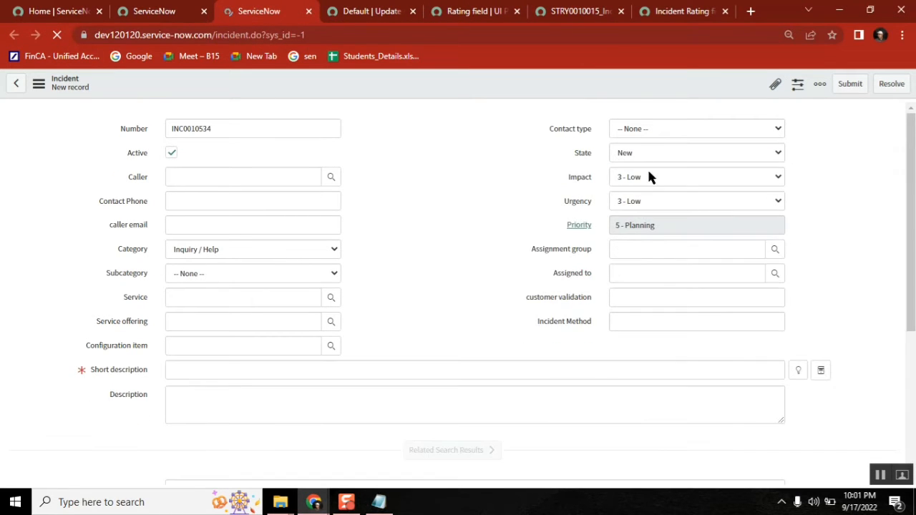
pyautogui.click(633, 151)
pyautogui.click(634, 201)
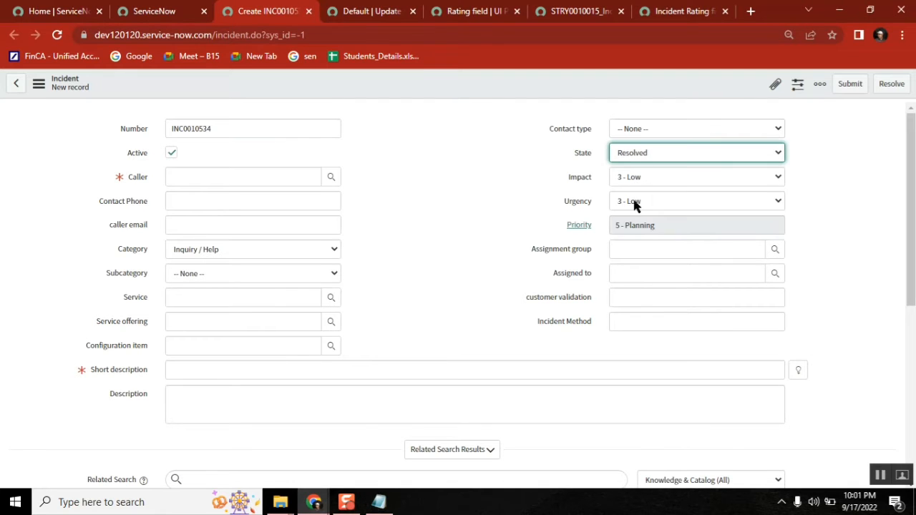
pyautogui.click(639, 156)
pyautogui.click(643, 211)
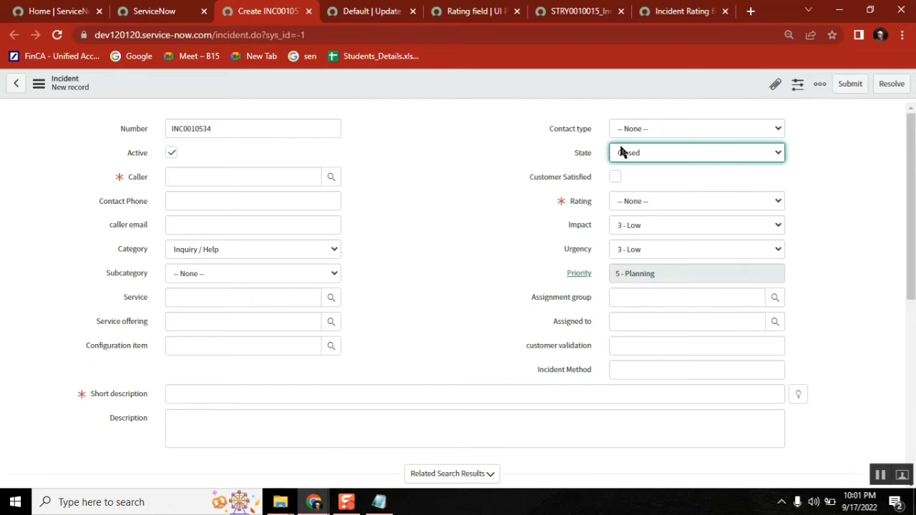
# Step: Submit to see Rating required, choose Rating Satisfied, and submit again
pyautogui.click(851, 84)
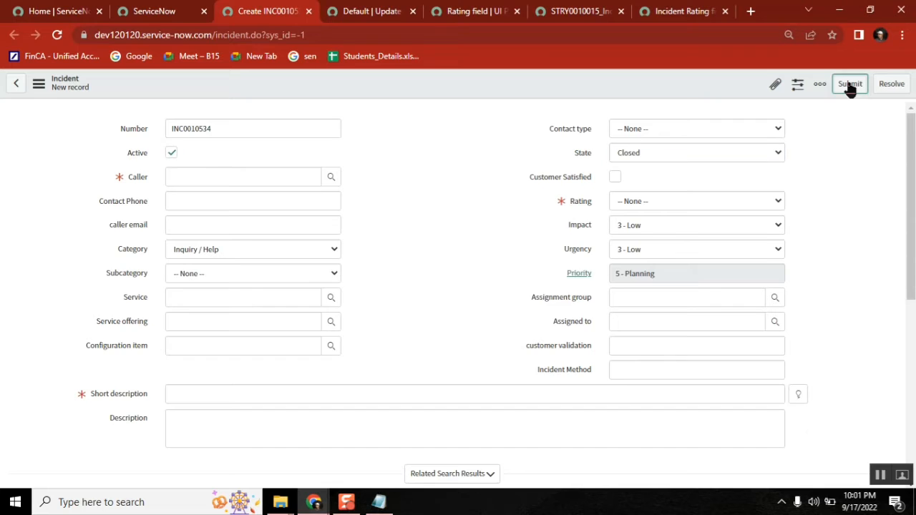
pyautogui.doubleClick(306, 127)
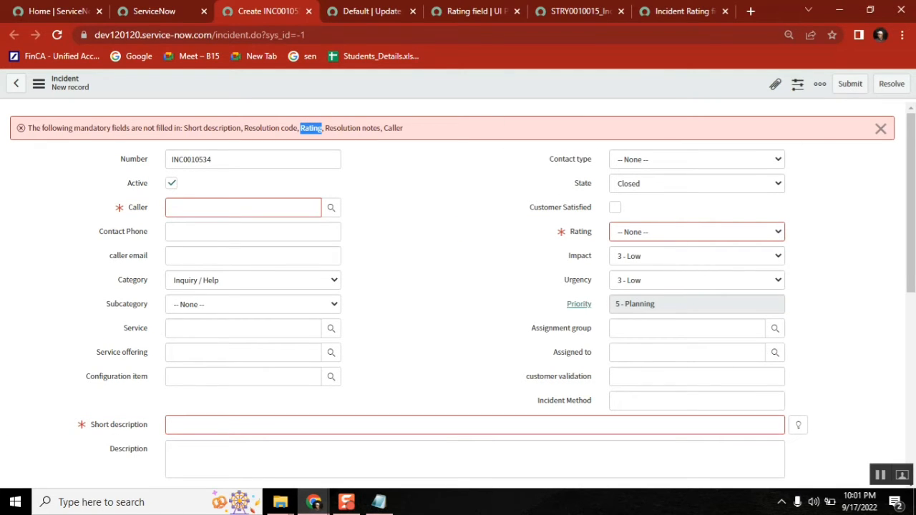
pyautogui.click(881, 128)
pyautogui.click(693, 199)
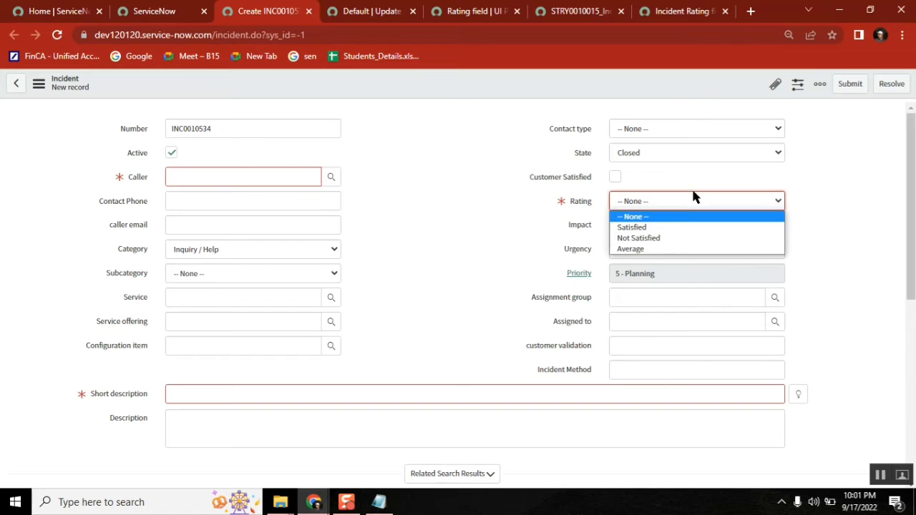
pyautogui.click(652, 228)
pyautogui.click(849, 83)
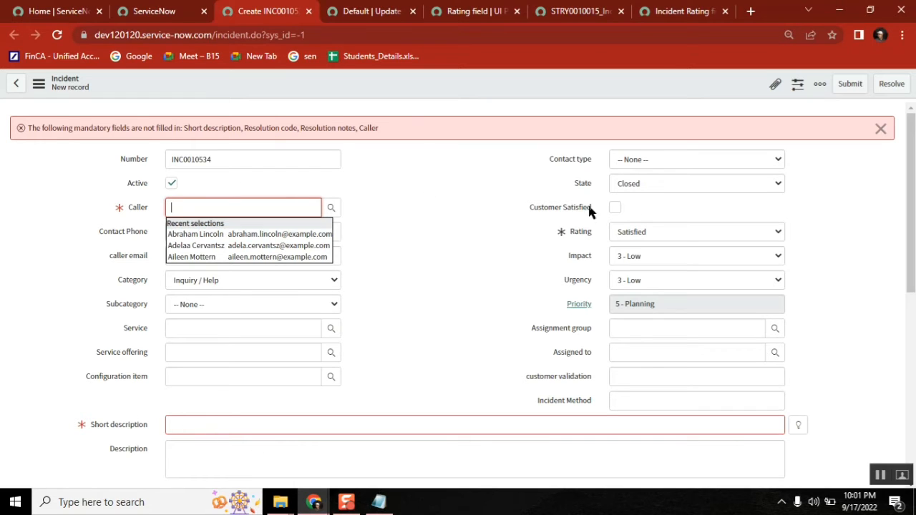
pyautogui.doubleClick(581, 232)
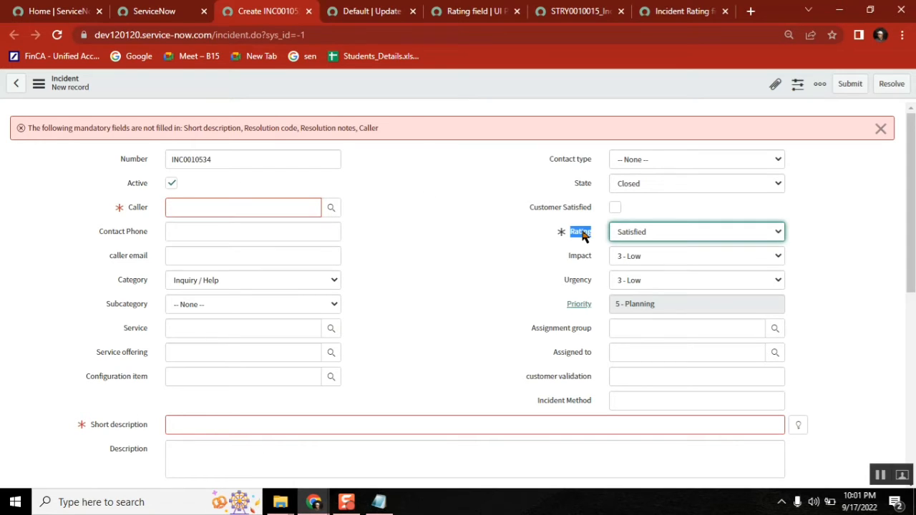
pyautogui.click(881, 129)
# Step: Toggle State to In Progress and back to Closed, then return to the Rating field policy
pyautogui.click(693, 156)
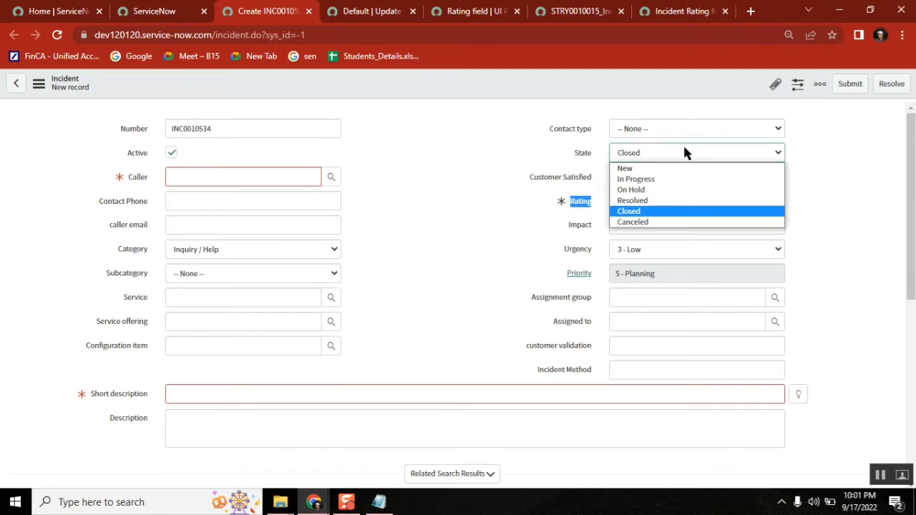
pyautogui.click(650, 180)
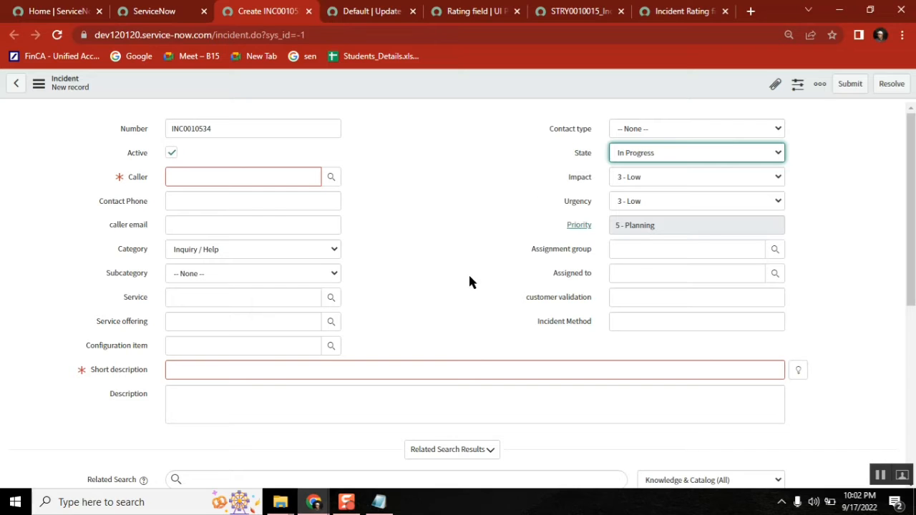
pyautogui.click(669, 149)
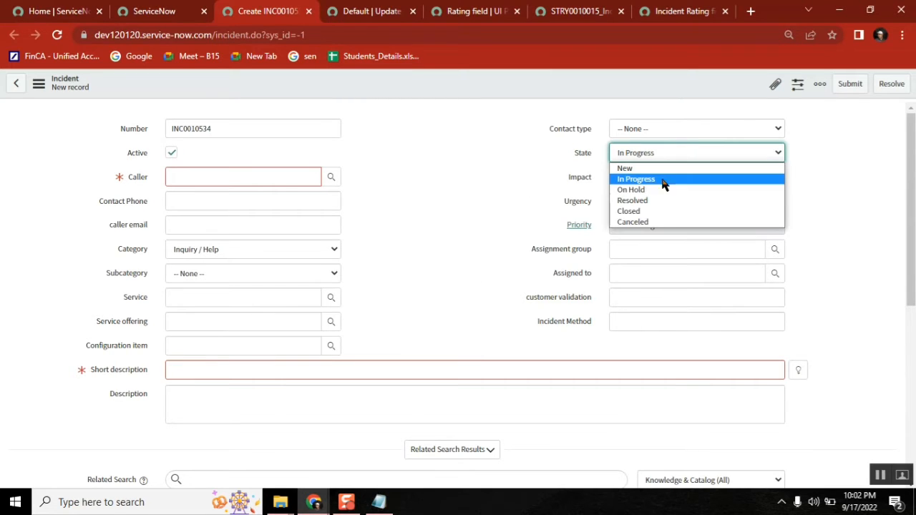
pyautogui.click(658, 212)
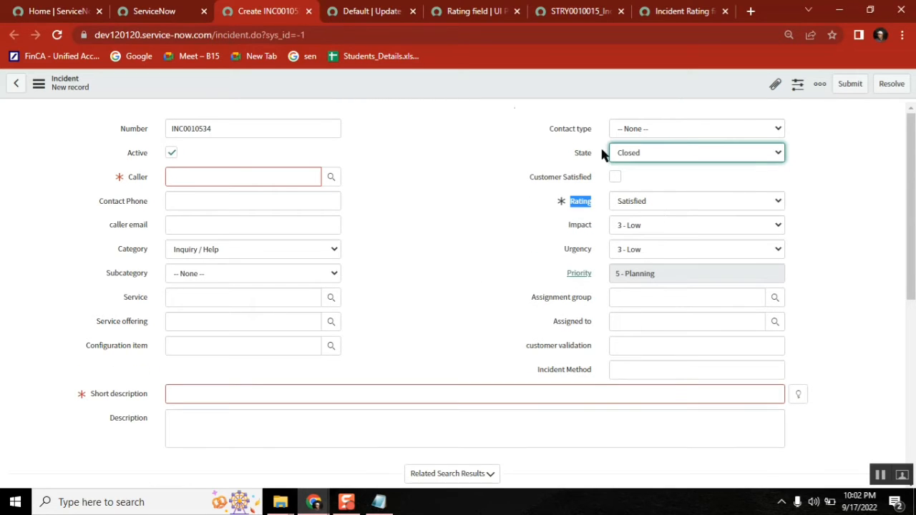
pyautogui.click(480, 11)
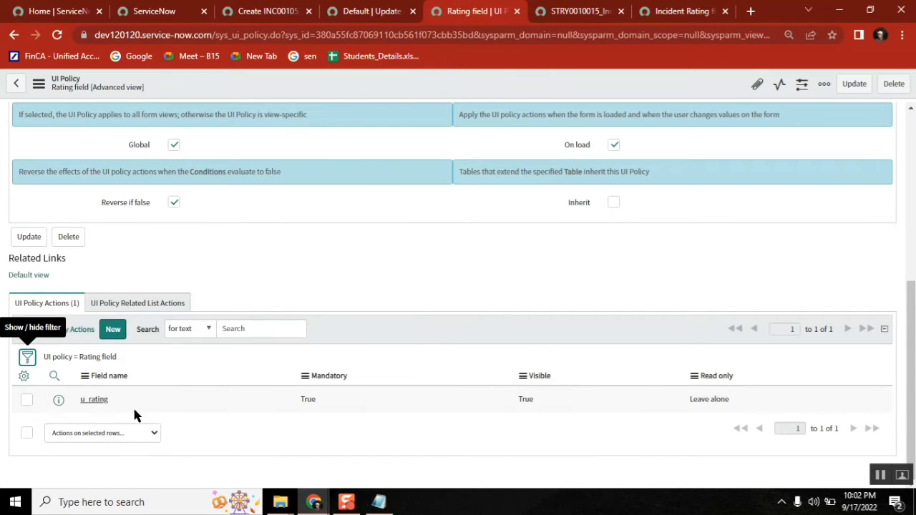
# Step: Turn on Clear the field value for the u_rating action, save it, and reload the incident form
pyautogui.middleClick(93, 401)
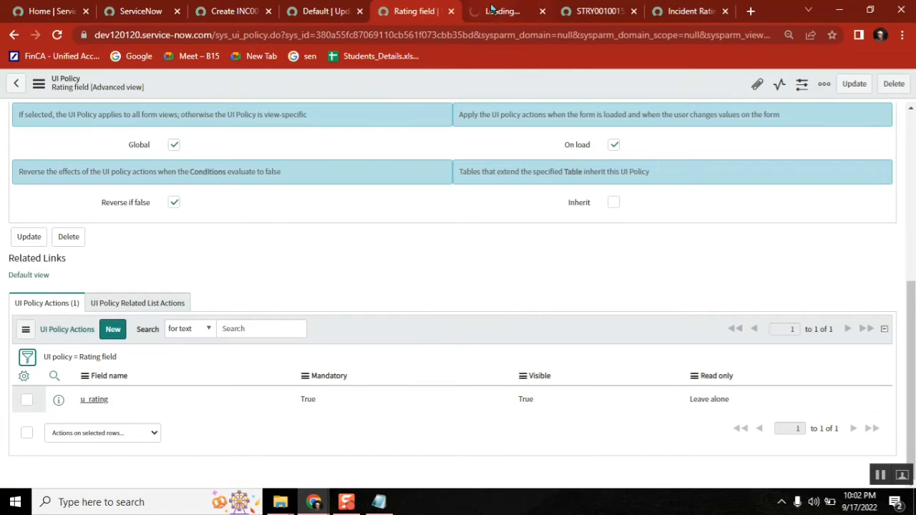
pyautogui.click(491, 10)
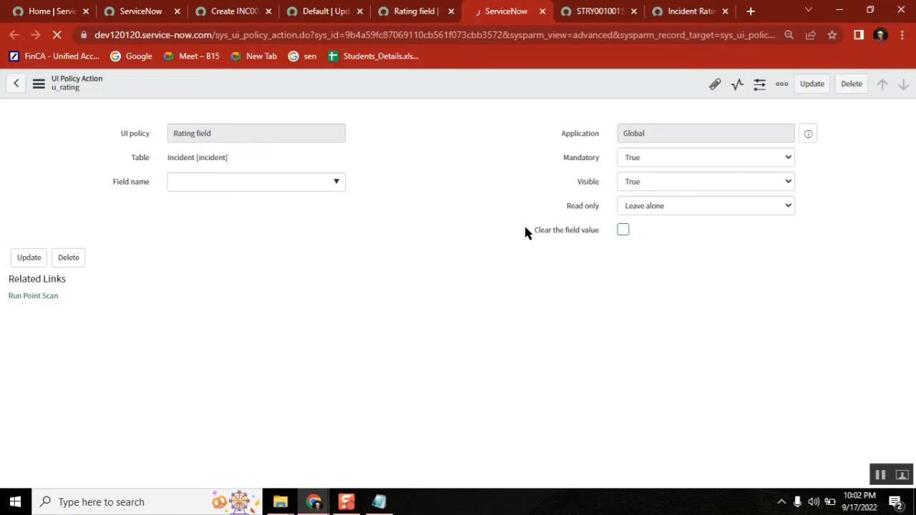
pyautogui.click(625, 234)
pyautogui.click(541, 275)
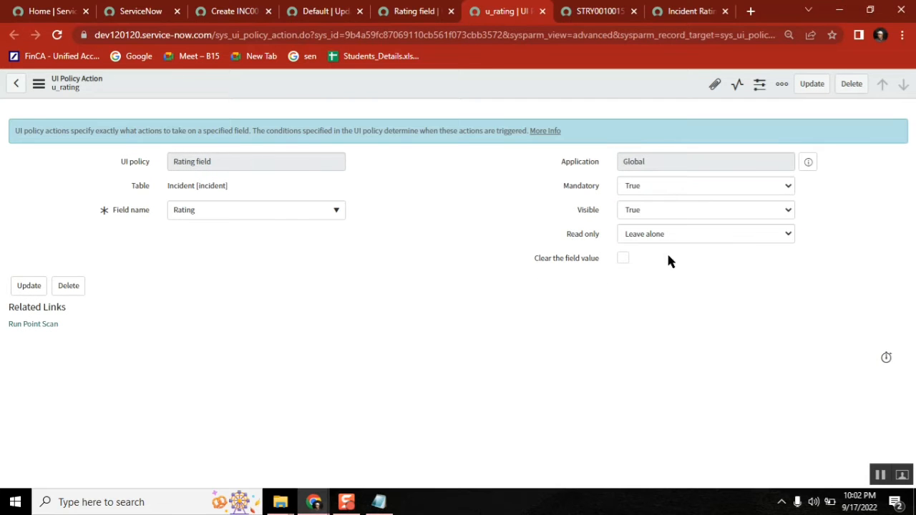
pyautogui.rightClick(548, 84)
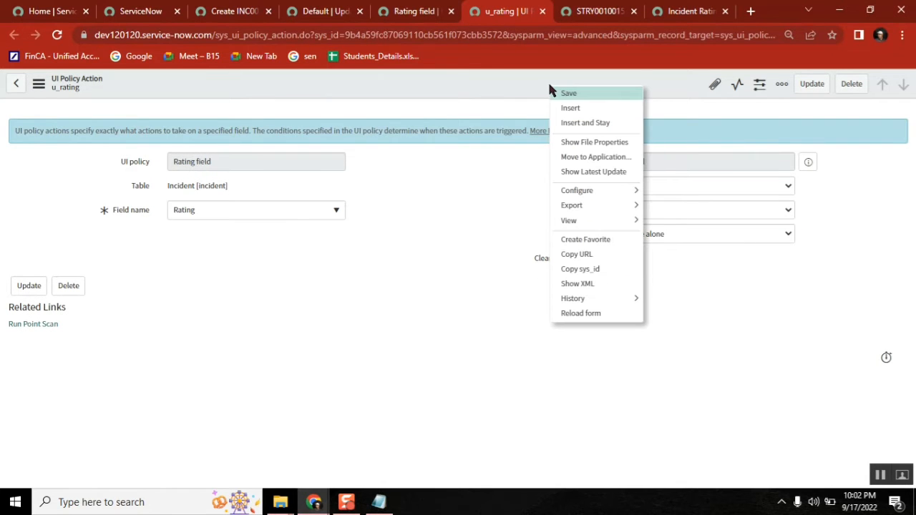
pyautogui.click(583, 93)
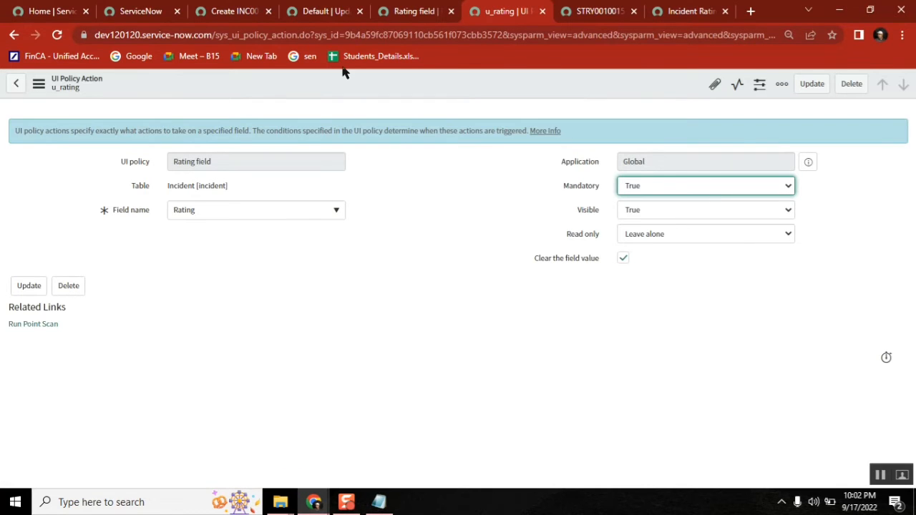
pyautogui.click(225, 14)
pyautogui.click(57, 34)
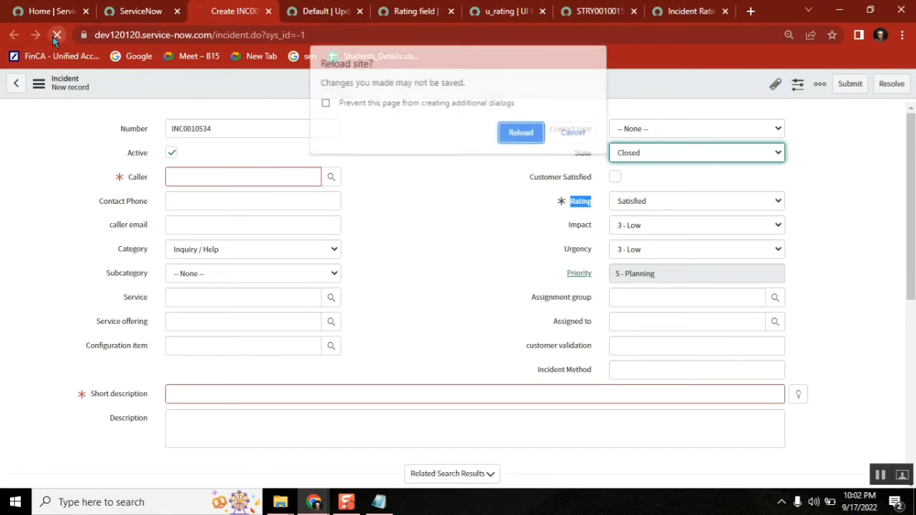
# Step: Set State Closed with Rating Not Satisfied, then toggle State to In Progress and back to Closed
pyautogui.click(527, 134)
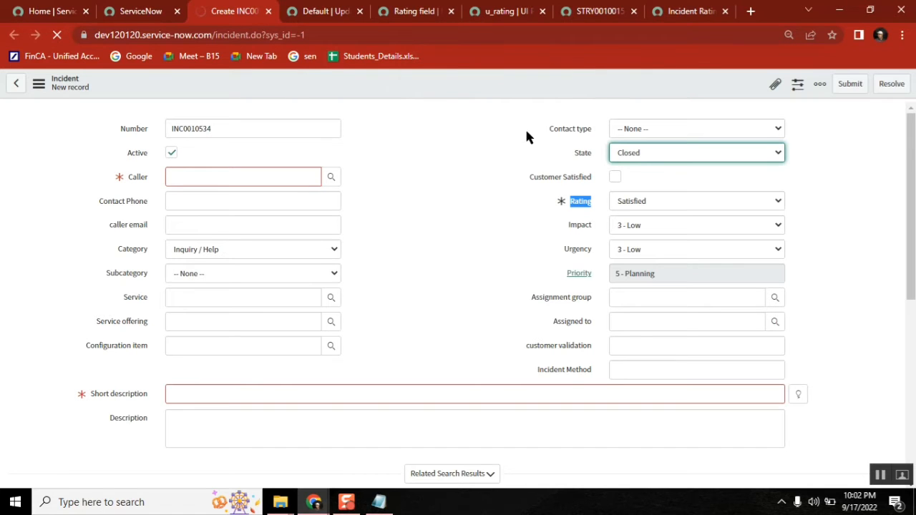
pyautogui.click(666, 151)
pyautogui.click(643, 210)
pyautogui.click(648, 201)
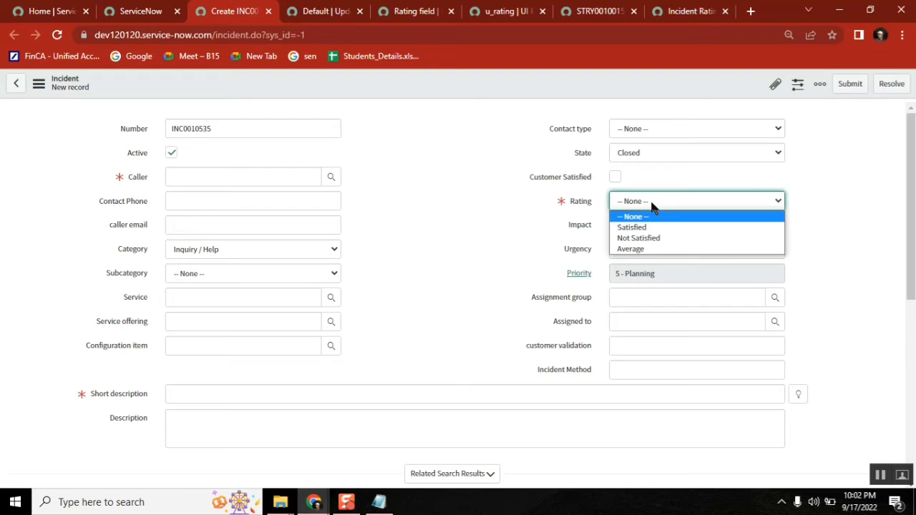
pyautogui.click(653, 238)
pyautogui.click(642, 153)
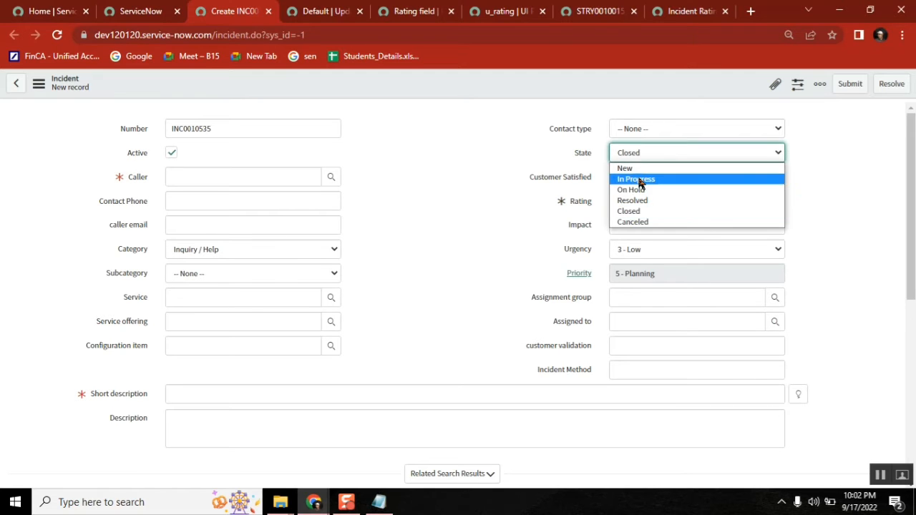
pyautogui.click(637, 179)
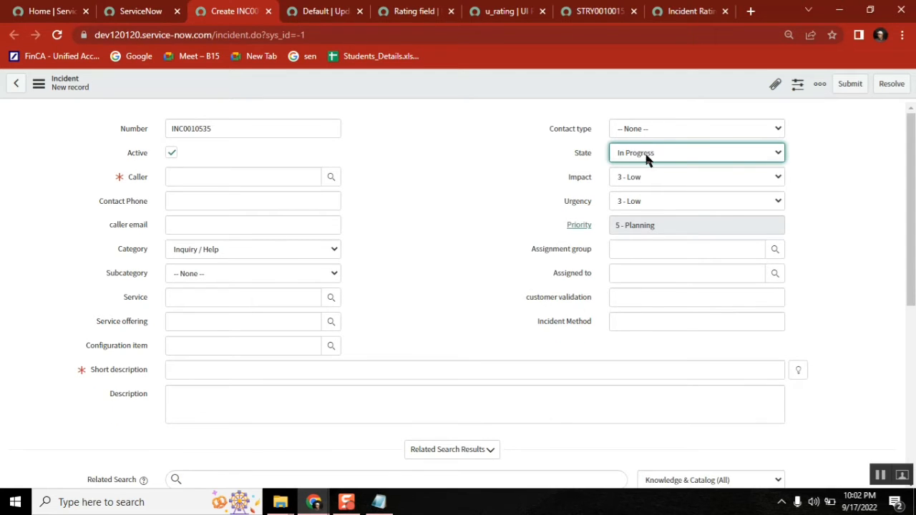
pyautogui.click(649, 156)
pyautogui.click(642, 212)
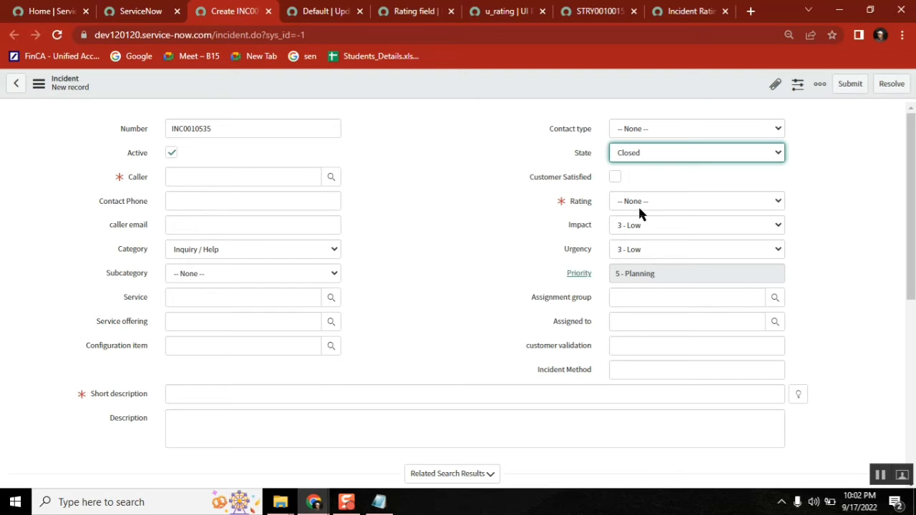
pyautogui.click(422, 11)
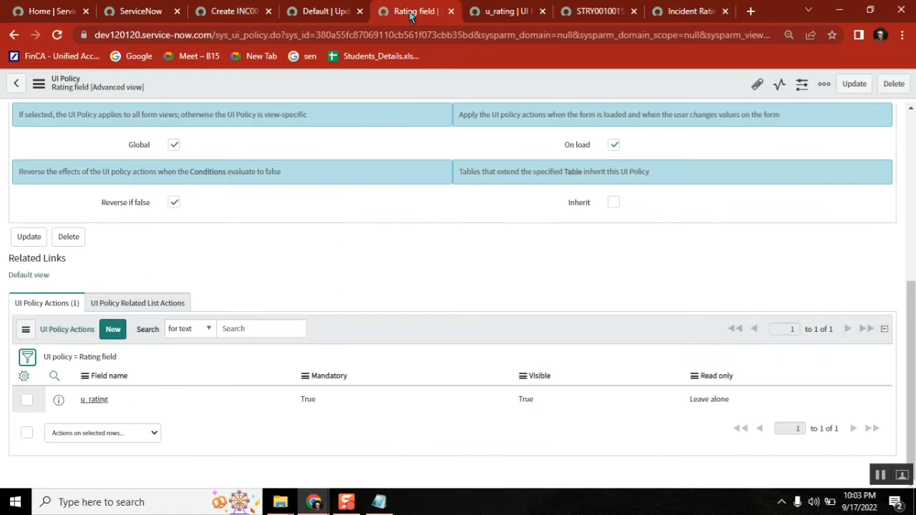
# Step: Untick Clear the field value on the u_rating action and save it
pyautogui.click(487, 17)
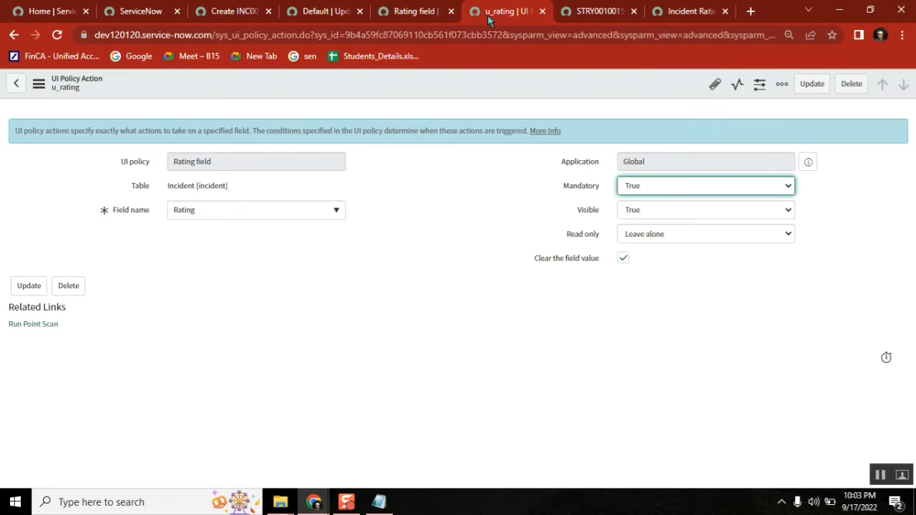
pyautogui.click(623, 259)
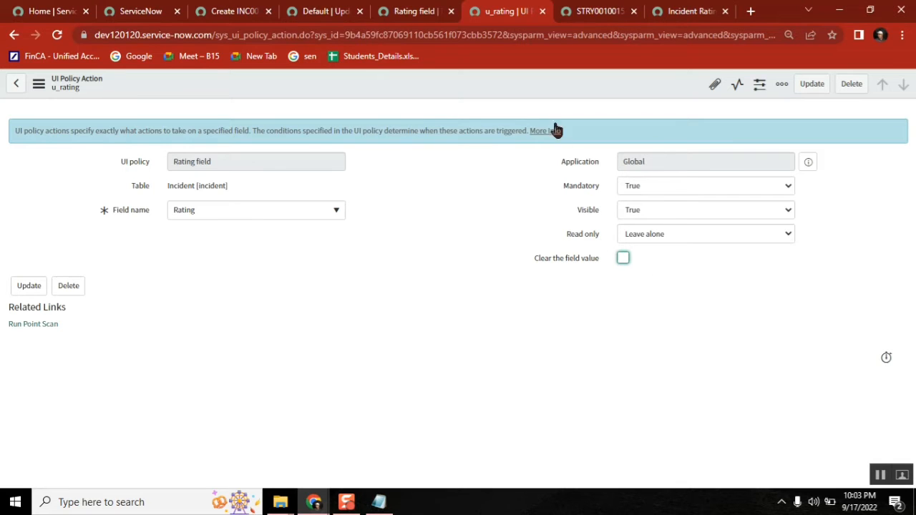
pyautogui.rightClick(525, 78)
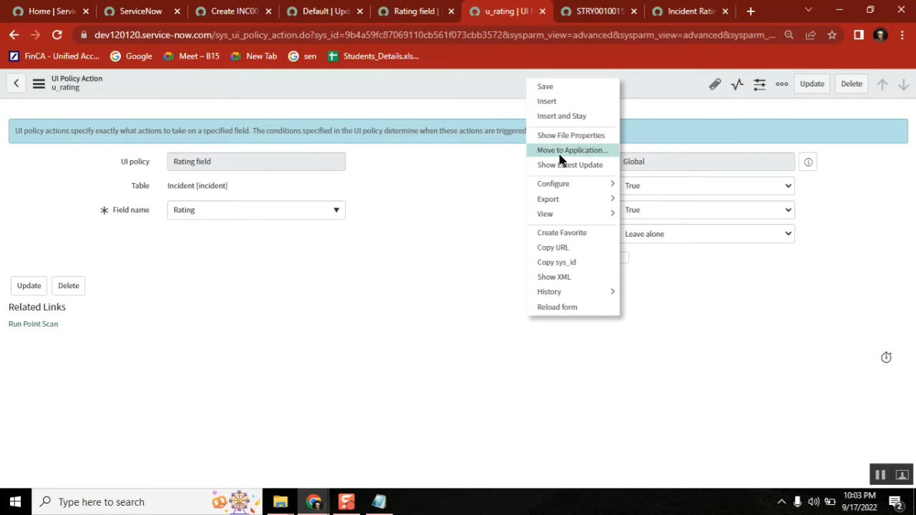
pyautogui.click(561, 89)
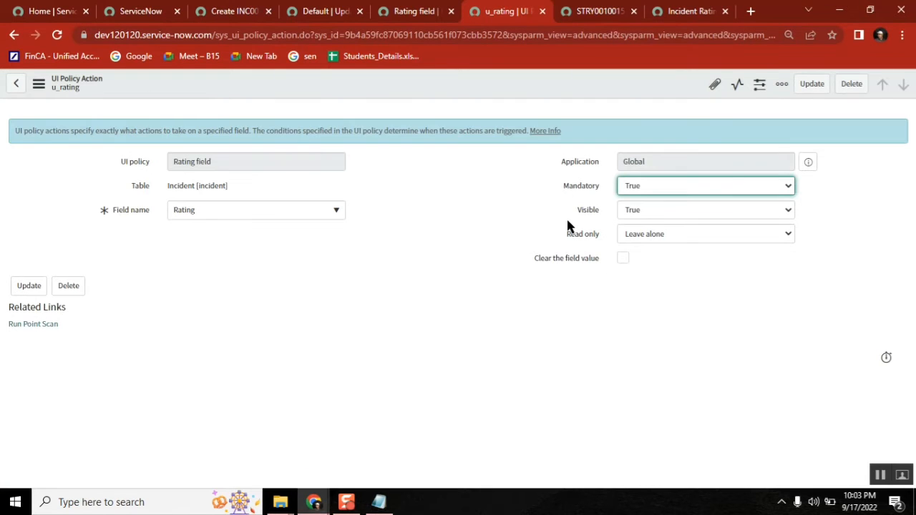
pyautogui.click(224, 11)
# Step: Reload the incident form, set State to Closed and Rating to Not Satisfied
pyautogui.click(57, 35)
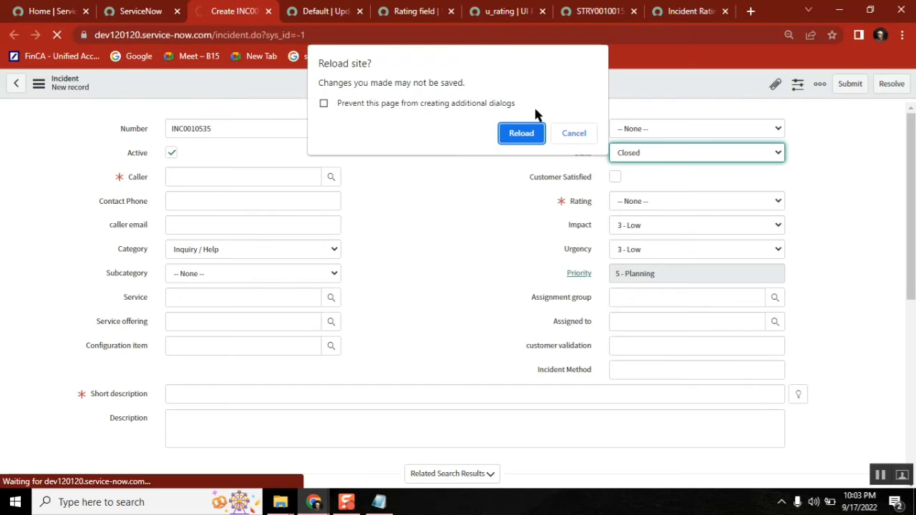
pyautogui.click(527, 137)
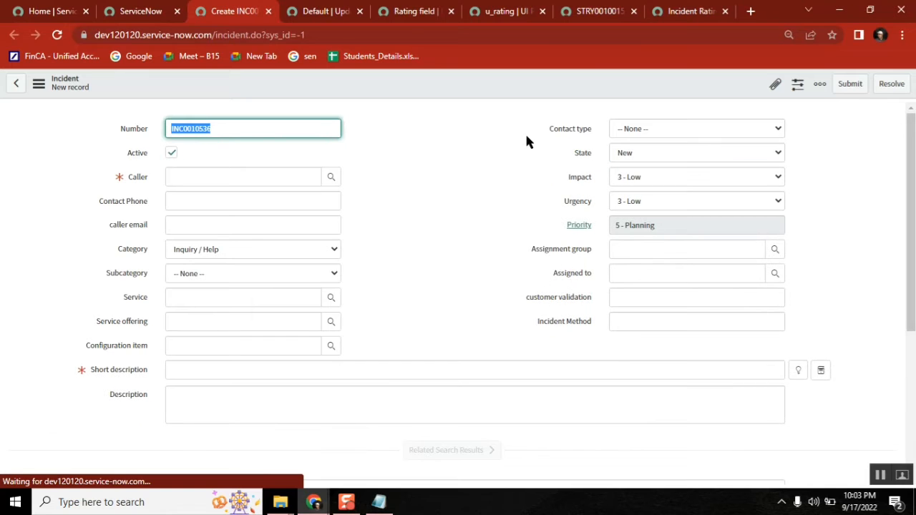
pyautogui.click(631, 153)
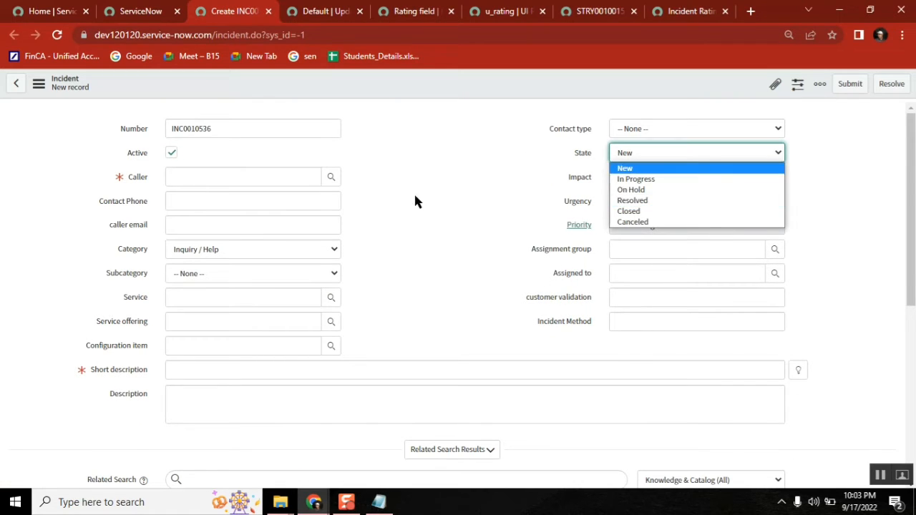
pyautogui.click(628, 212)
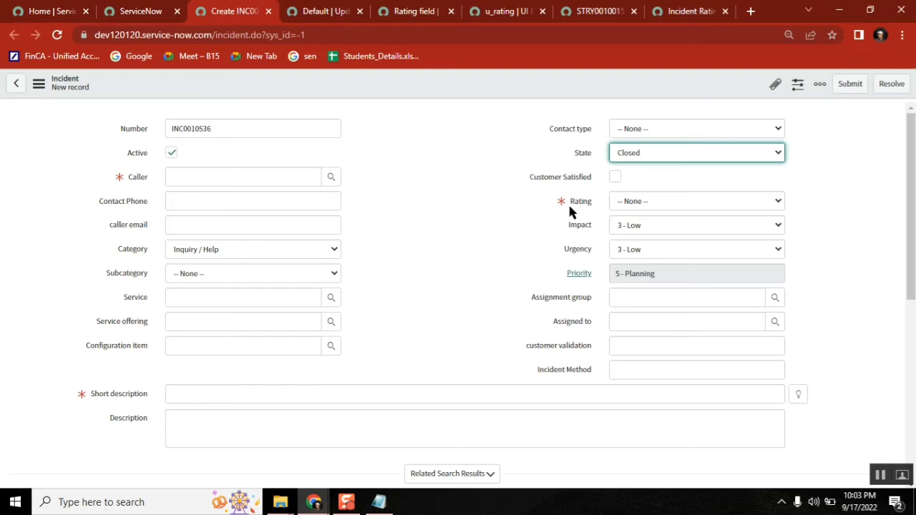
pyautogui.click(663, 204)
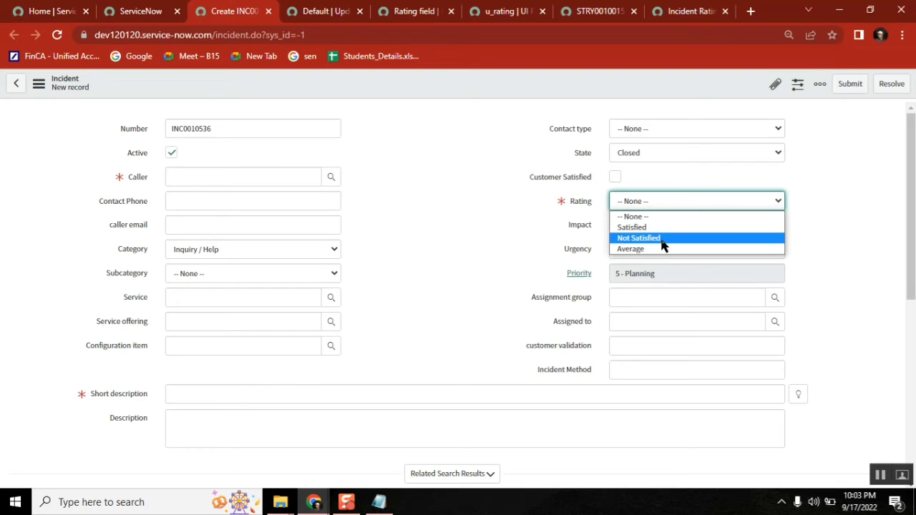
pyautogui.click(656, 240)
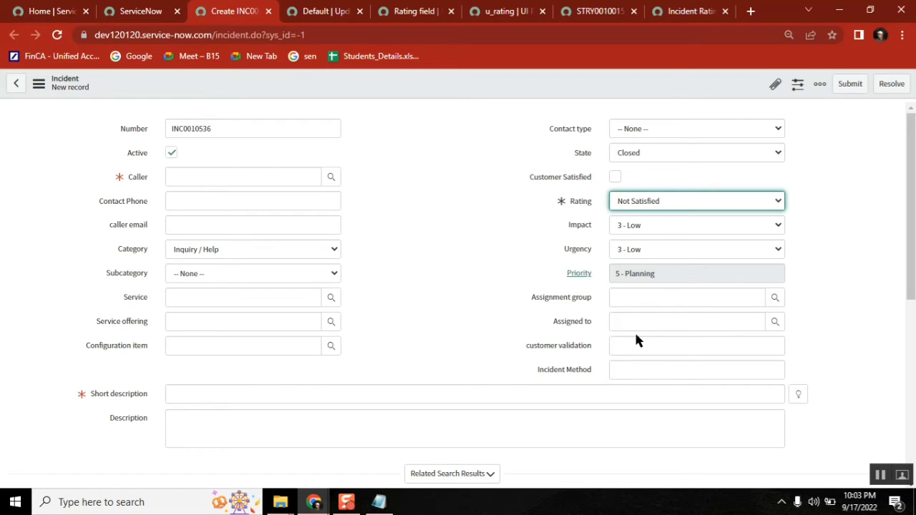
# Step: Switch State to Canceled, back to Closed, then Resolved, watching Rating show or hide
pyautogui.click(626, 152)
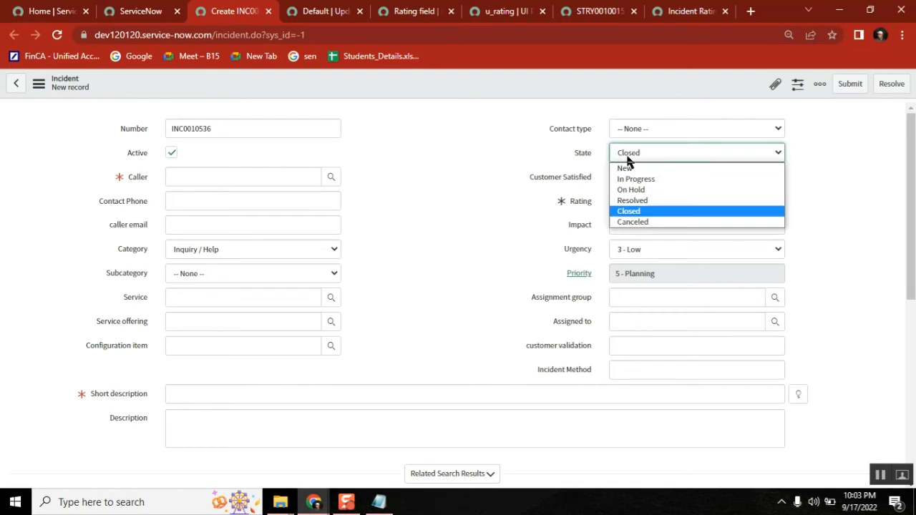
pyautogui.click(643, 220)
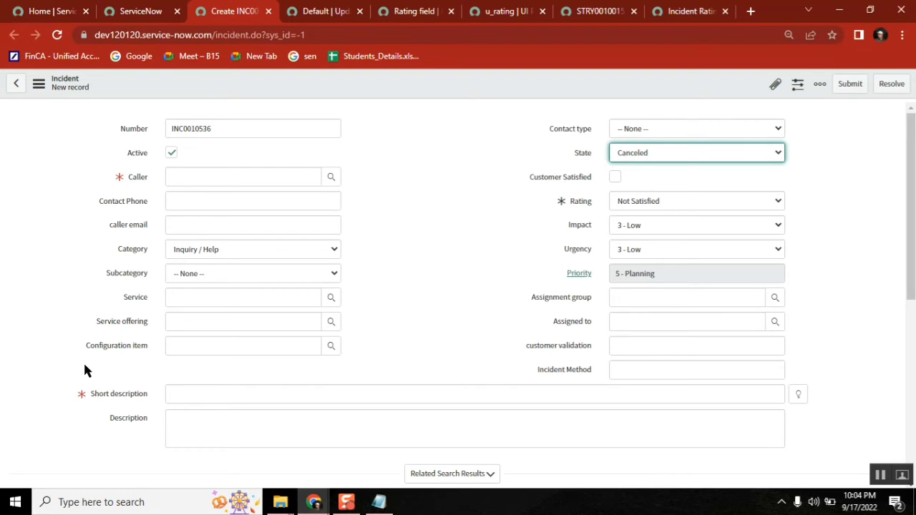
pyautogui.click(643, 156)
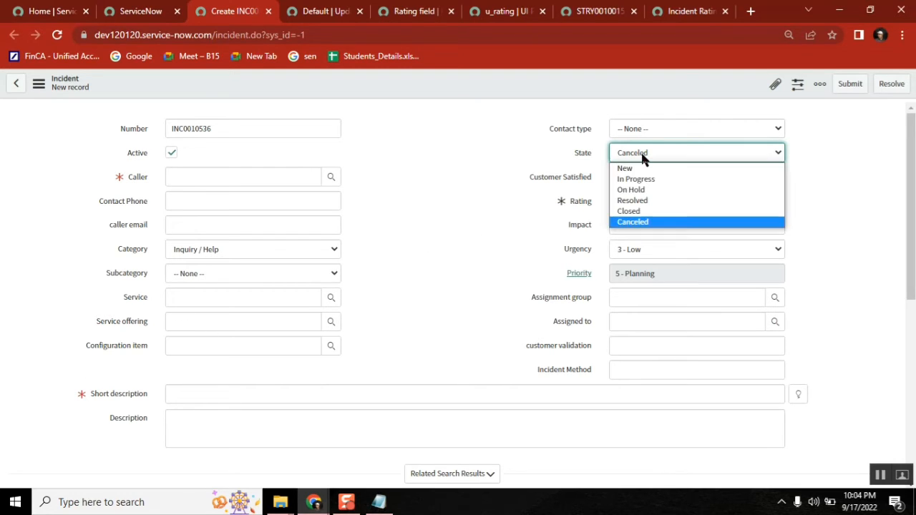
pyautogui.click(647, 211)
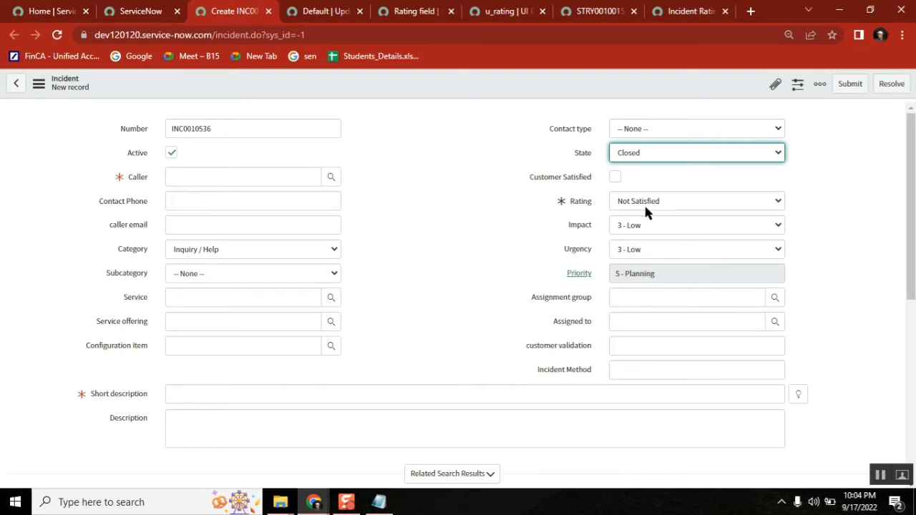
pyautogui.click(639, 154)
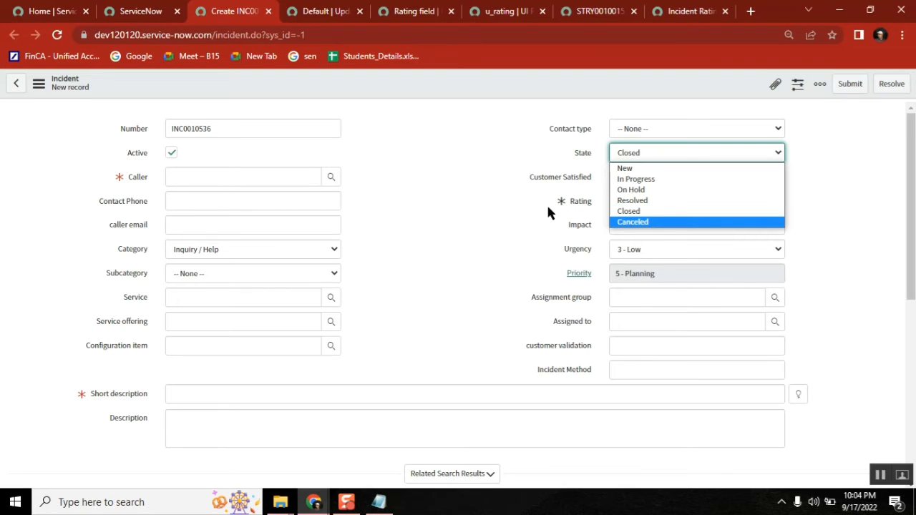
pyautogui.click(639, 202)
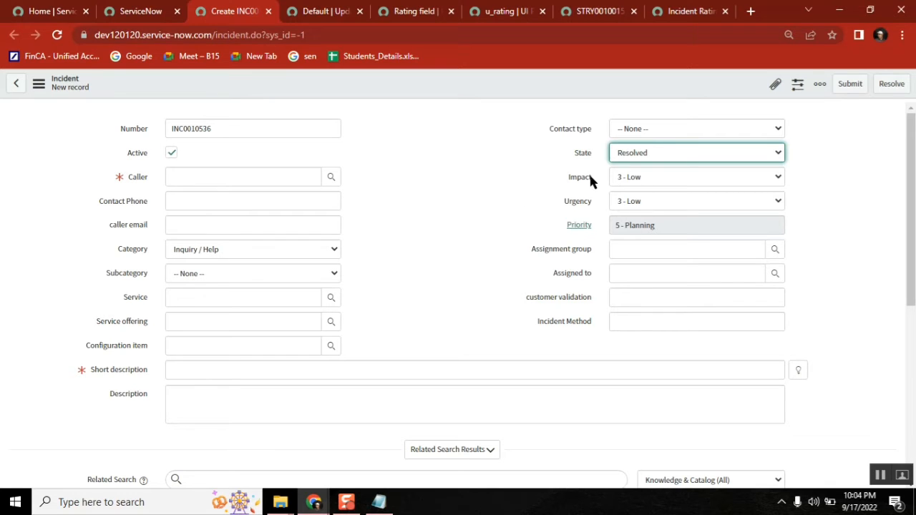
# Step: Set State to Canceled once more, then return it to New with Rating hidden
pyautogui.moveTo(590, 177)
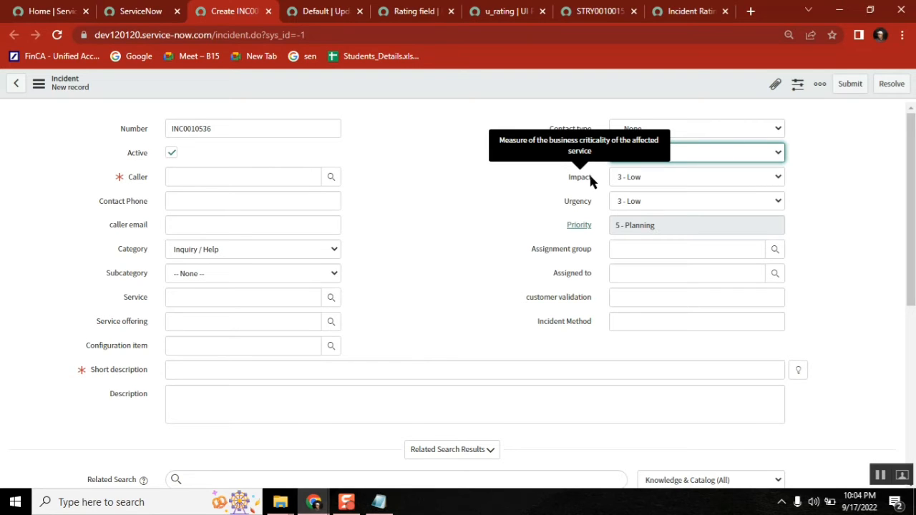
pyautogui.click(649, 154)
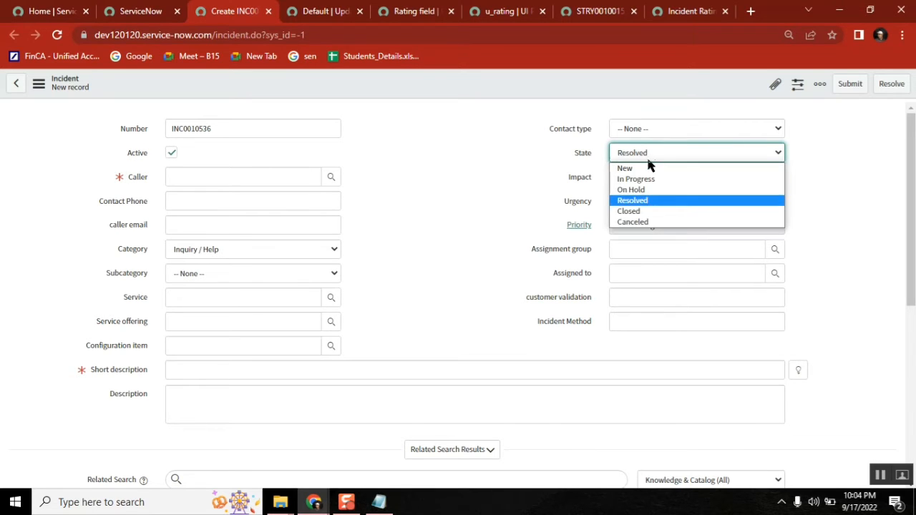
pyautogui.click(643, 223)
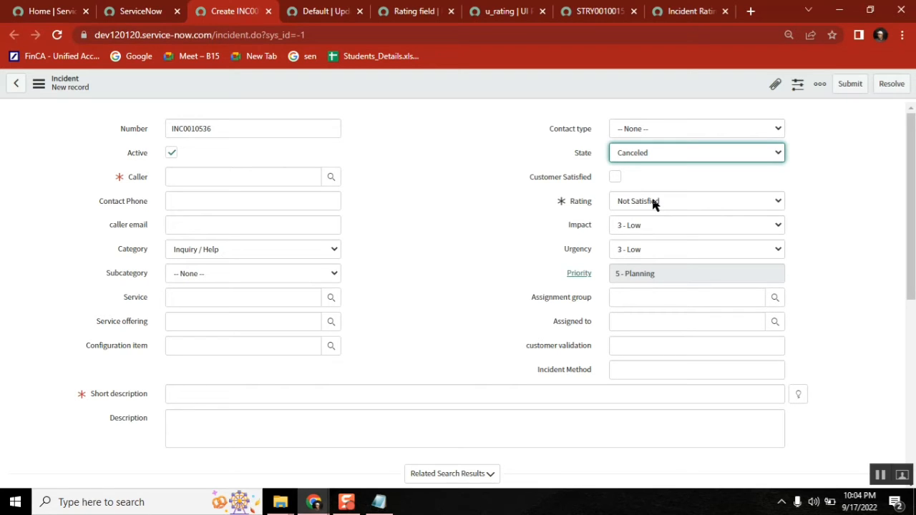
pyautogui.click(650, 154)
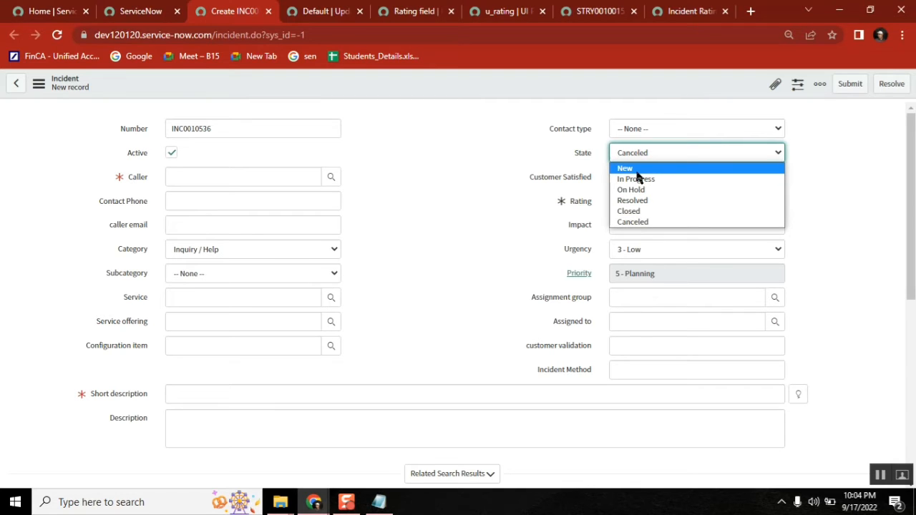
pyautogui.click(635, 168)
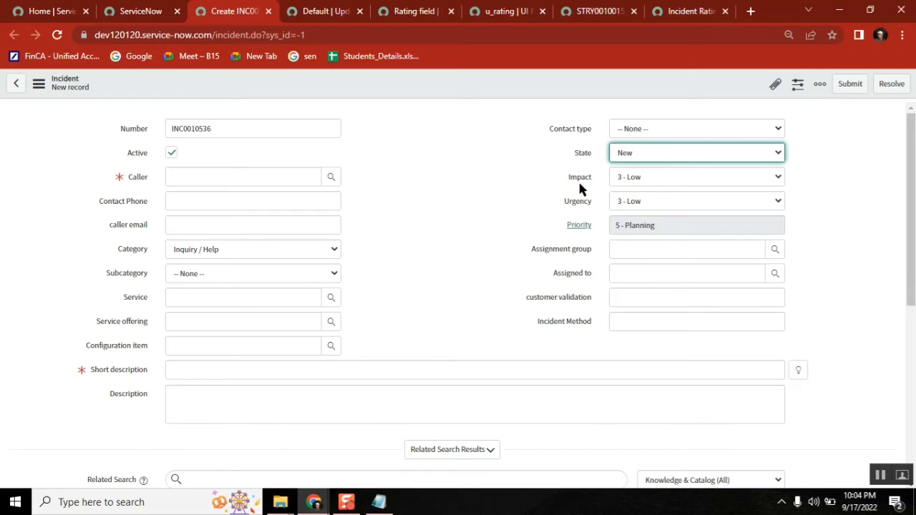
pyautogui.click(226, 180)
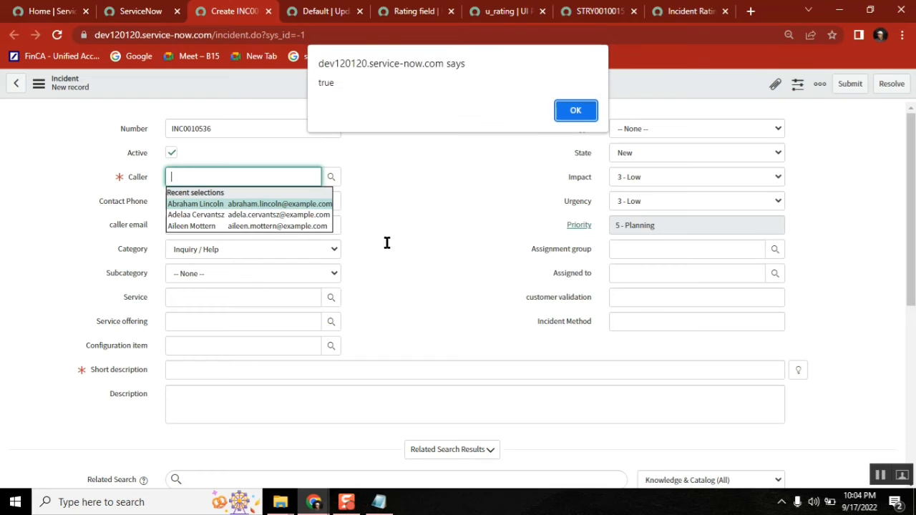
# Step: Keep the chosen caller, enter 'test' as the short description, and save the new incident
pyautogui.click(576, 111)
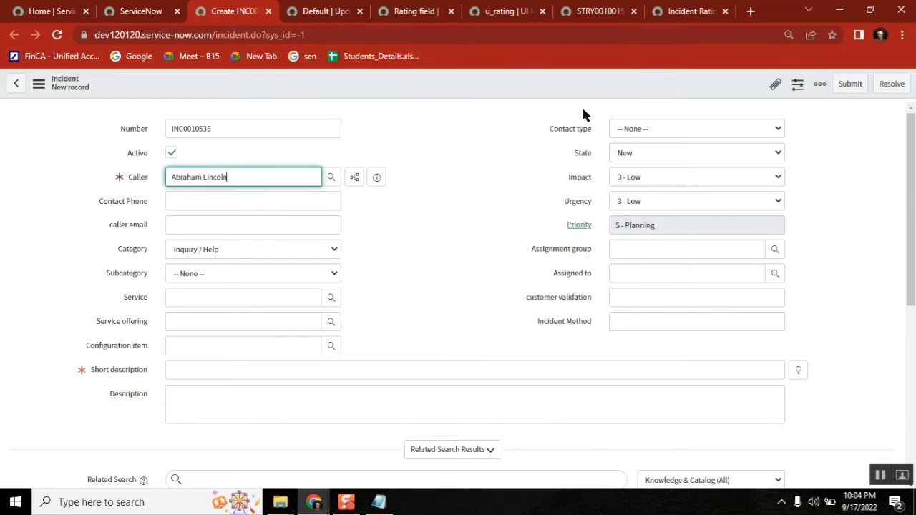
pyautogui.click(221, 373)
pyautogui.write('test')
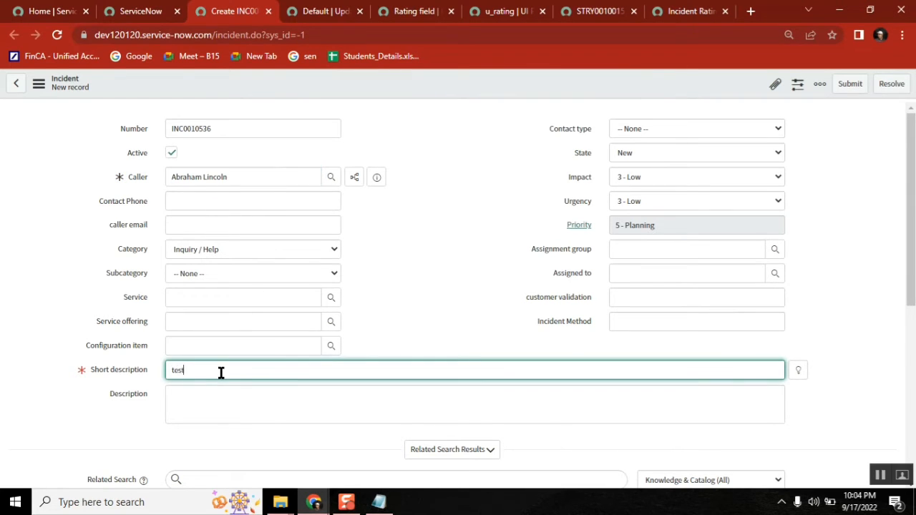
pyautogui.rightClick(405, 81)
pyautogui.click(442, 88)
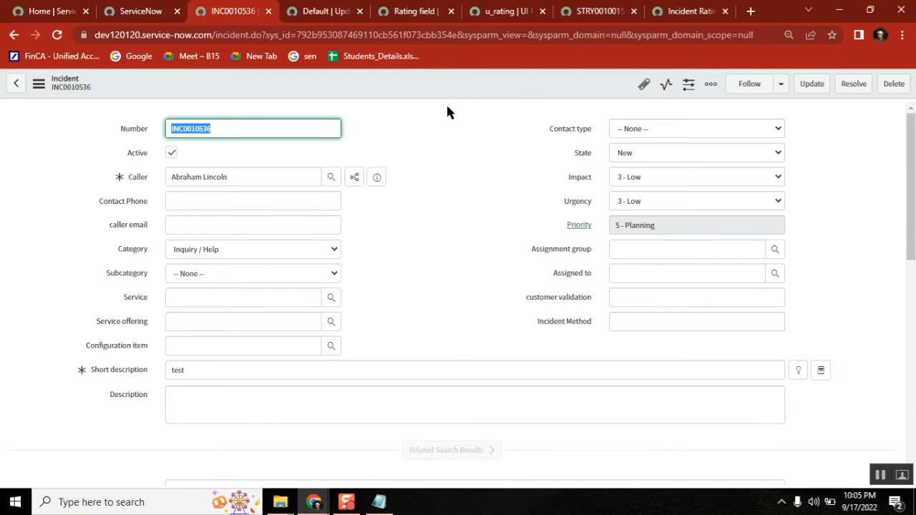
pyautogui.click(39, 84)
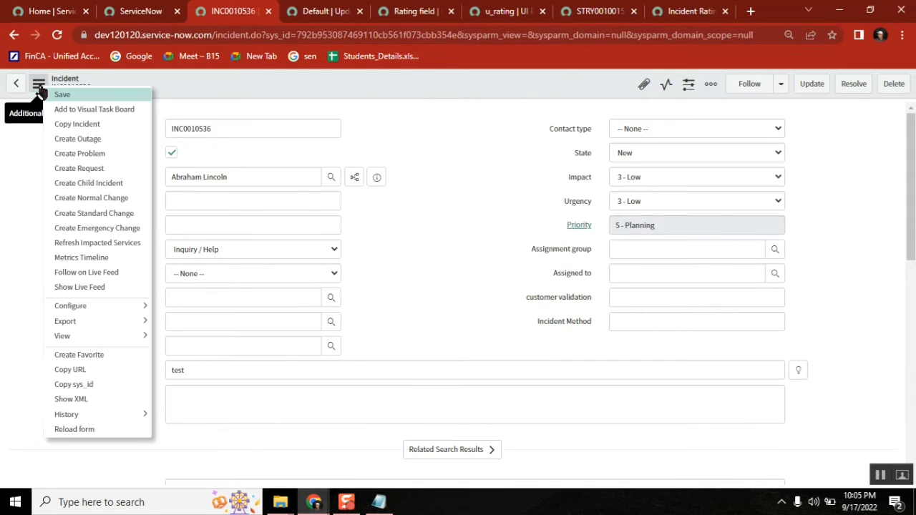
pyautogui.click(70, 399)
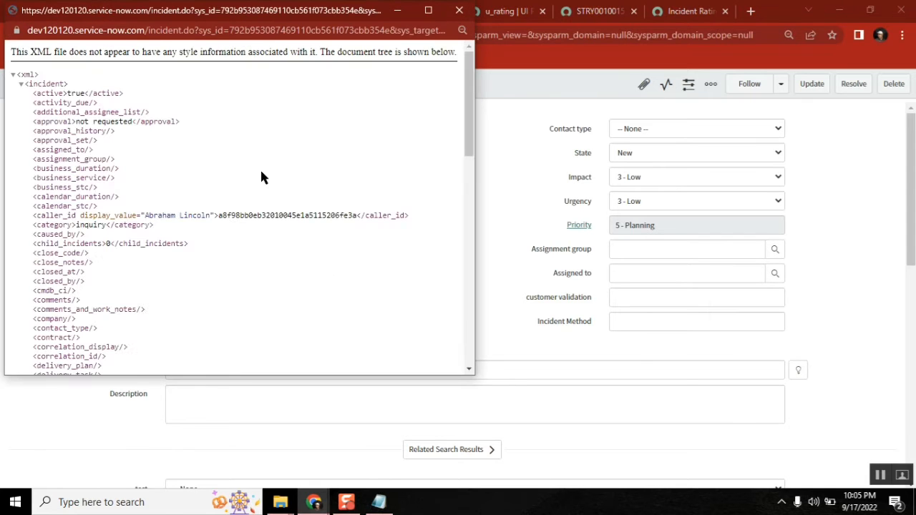
pyautogui.hotkey('ctrl', 'f')
pyautogui.write('rating')
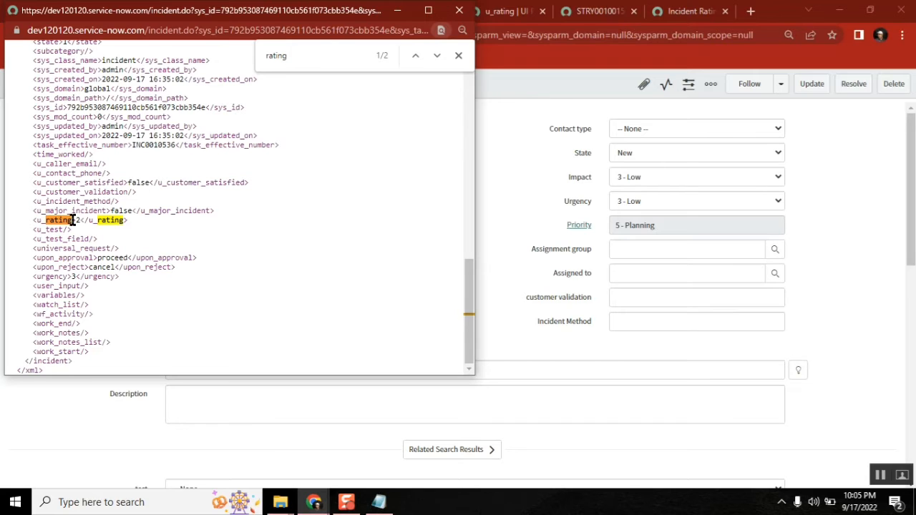
pyautogui.click(459, 10)
pyautogui.click(621, 153)
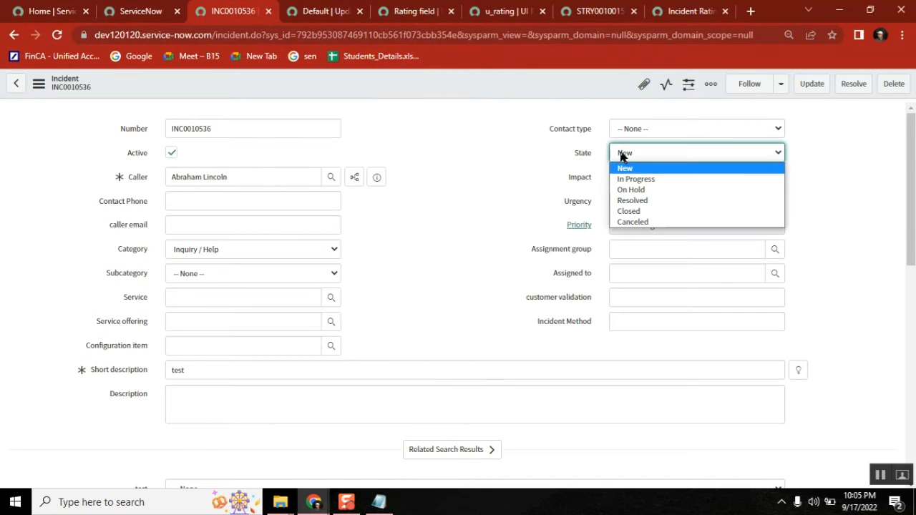
# Step: Set State to Closed with Rating Average, then set State back to New and save INC0010536
pyautogui.click(631, 209)
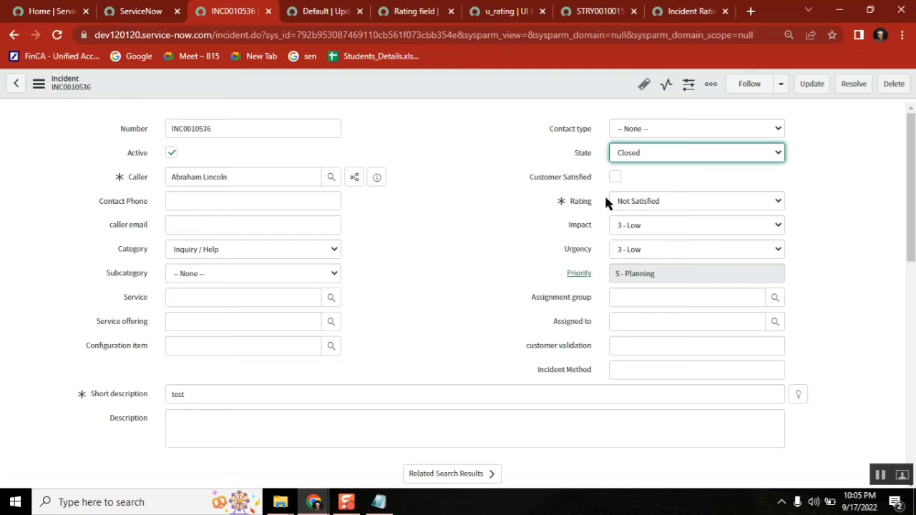
pyautogui.click(653, 202)
pyautogui.click(643, 247)
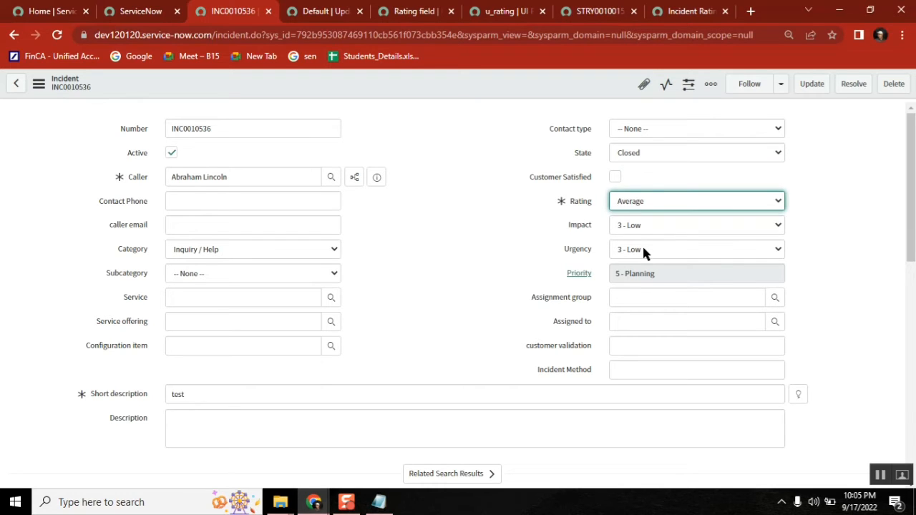
pyautogui.click(649, 153)
pyautogui.click(638, 171)
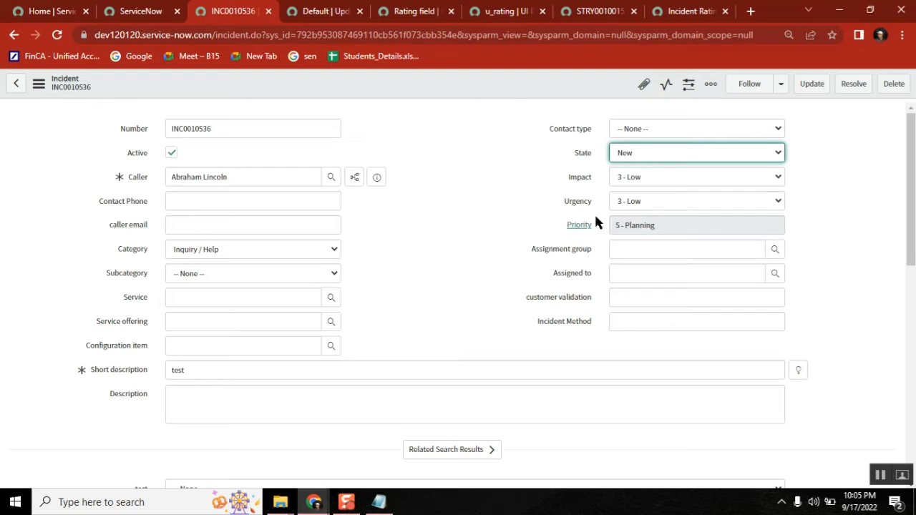
pyautogui.rightClick(499, 85)
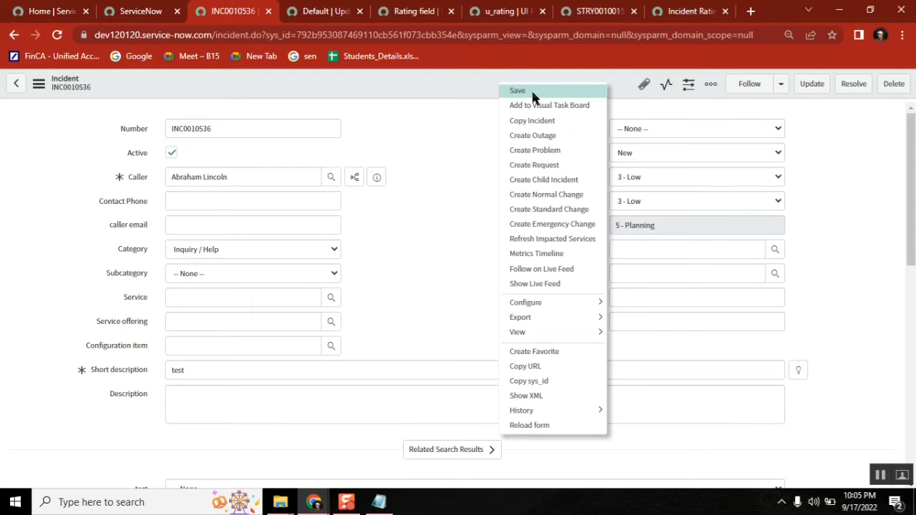
pyautogui.click(518, 91)
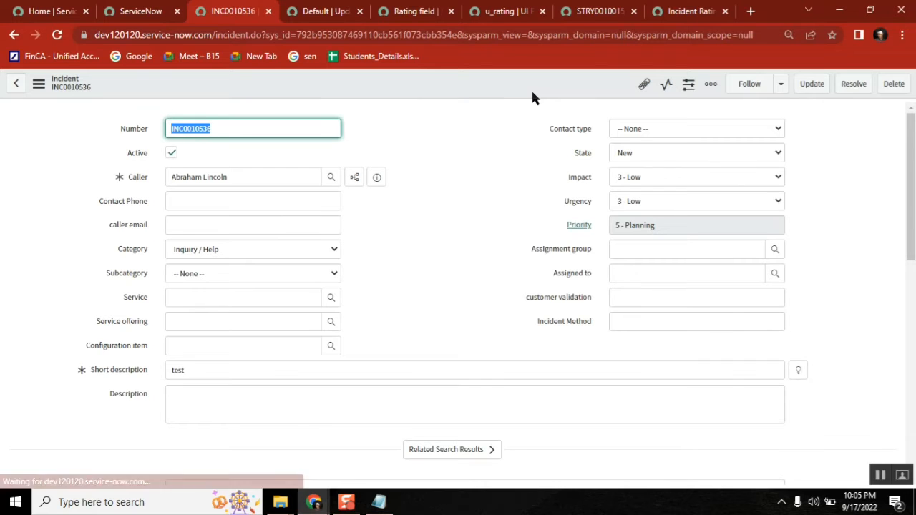
# Step: View the incident's XML to check that u_rating is stored as 3
pyautogui.click(39, 84)
pyautogui.moveTo(92, 421)
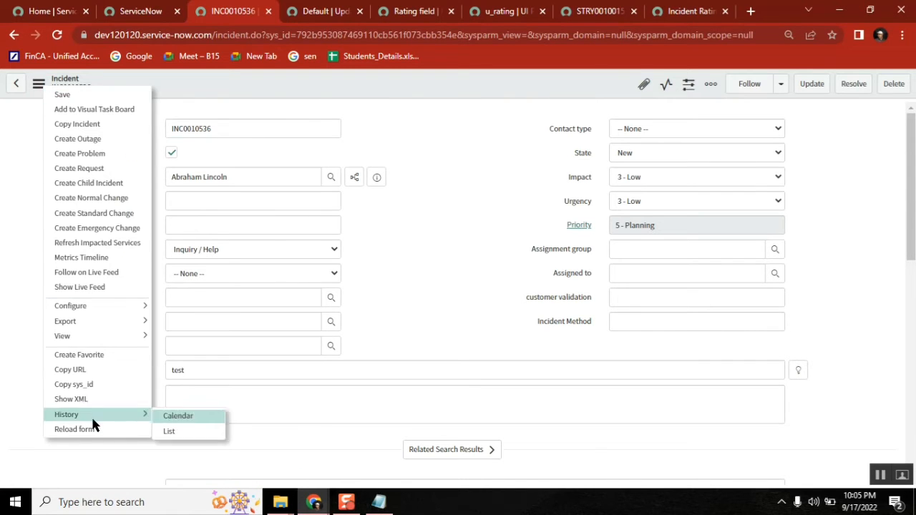
pyautogui.click(88, 399)
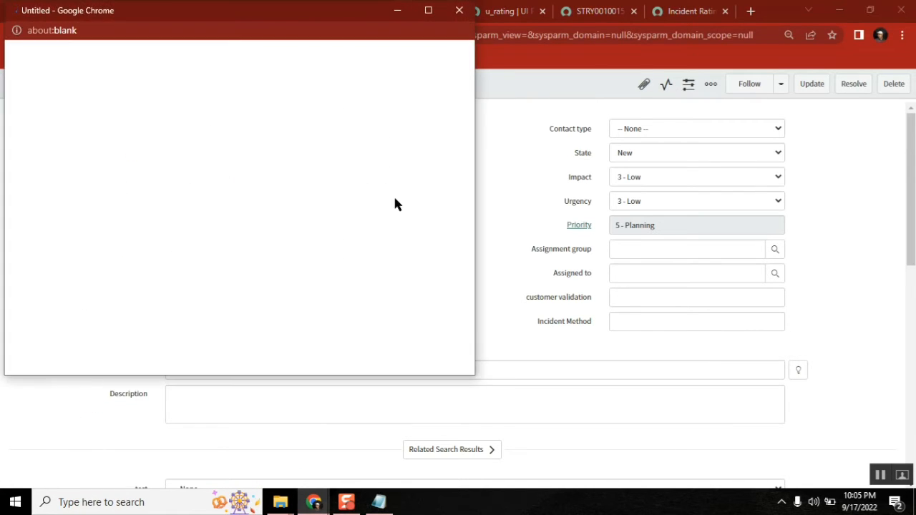
pyautogui.hotkey('ctrl', 'f')
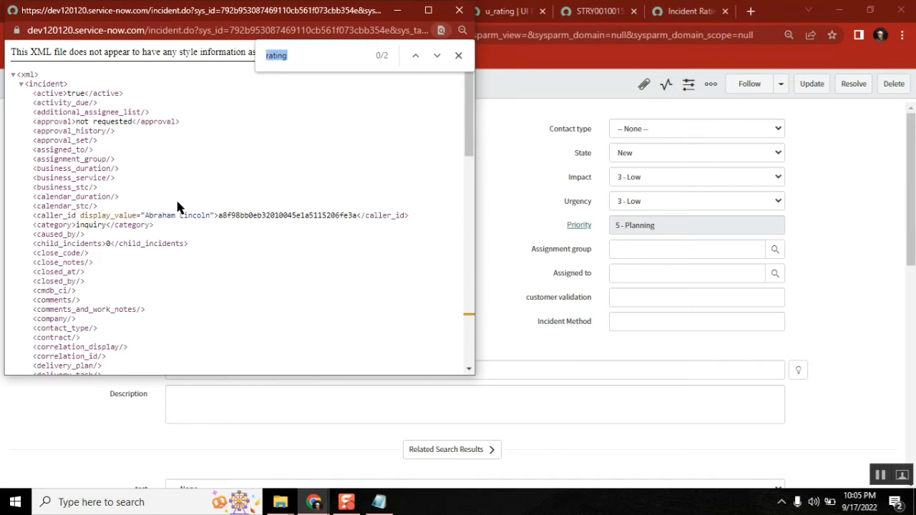
pyautogui.press('Return')
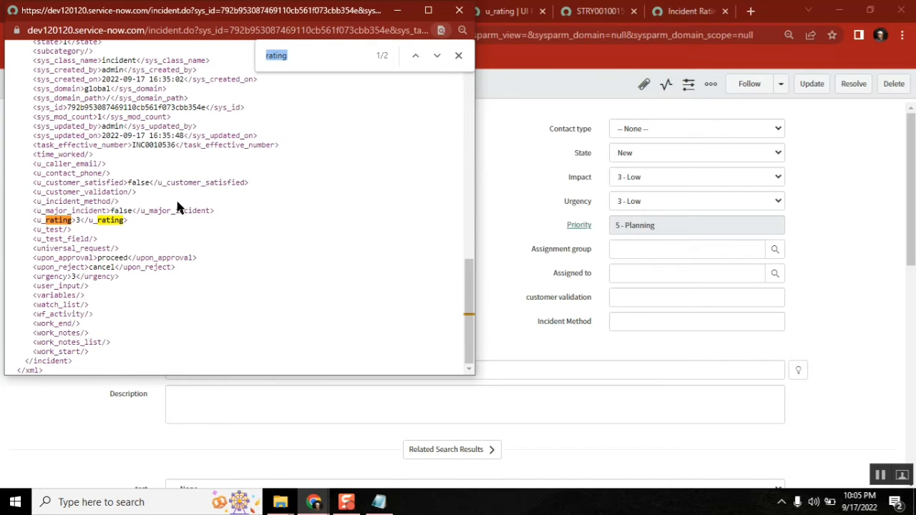
pyautogui.click(81, 221)
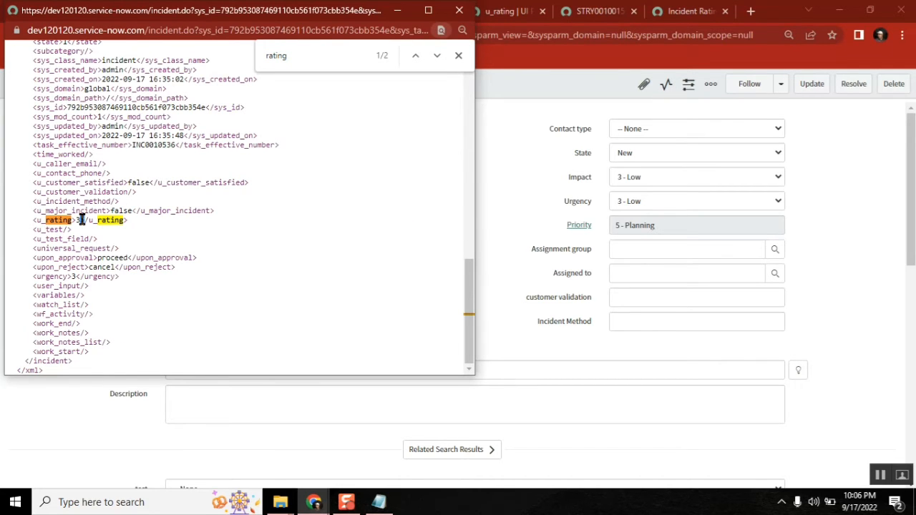
pyautogui.click(459, 57)
pyautogui.click(459, 10)
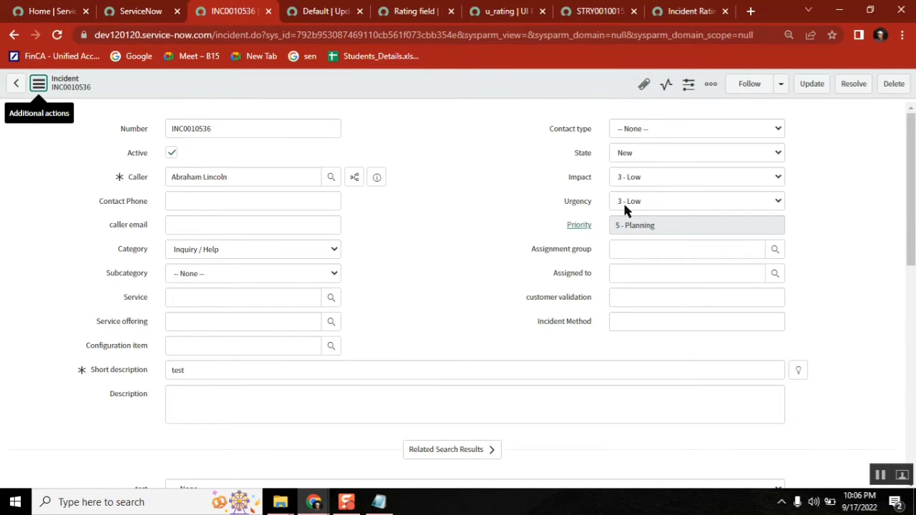
# Step: Set INC0010536's State to Closed and its Rating to -- None --
pyautogui.click(639, 153)
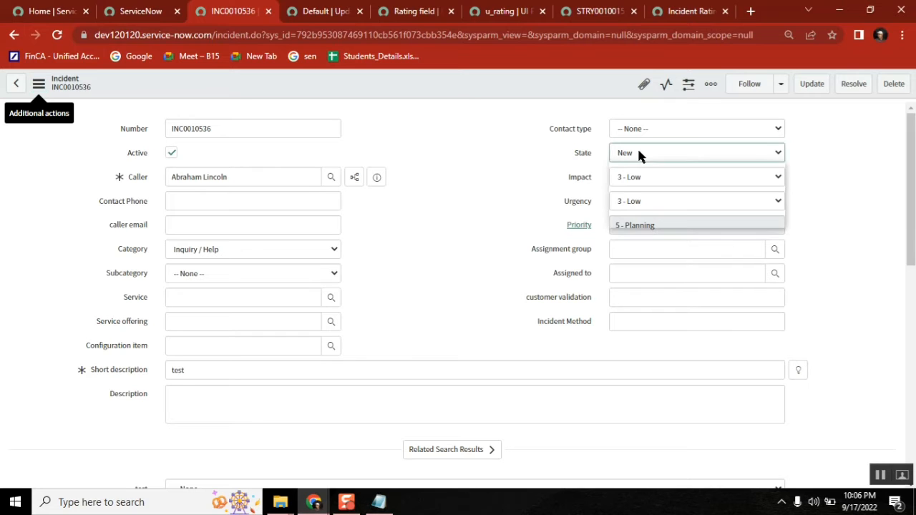
pyautogui.click(640, 211)
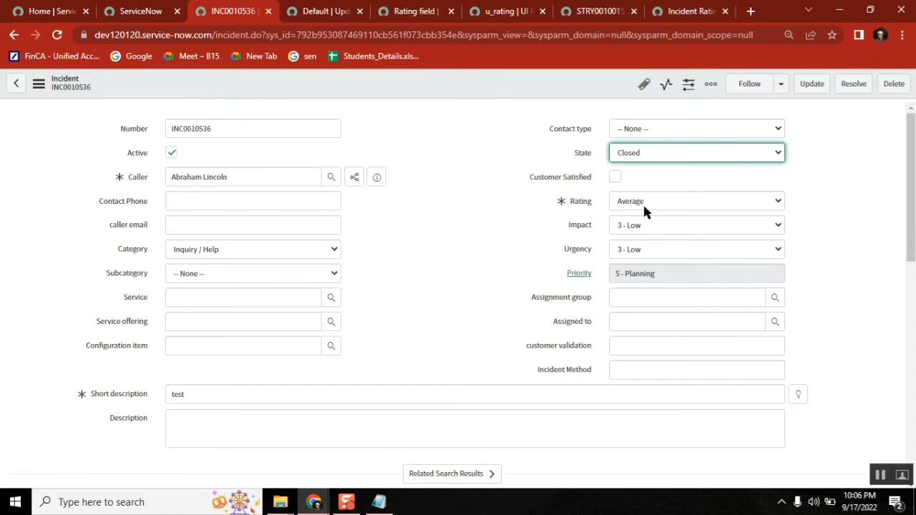
pyautogui.click(643, 203)
pyautogui.click(635, 217)
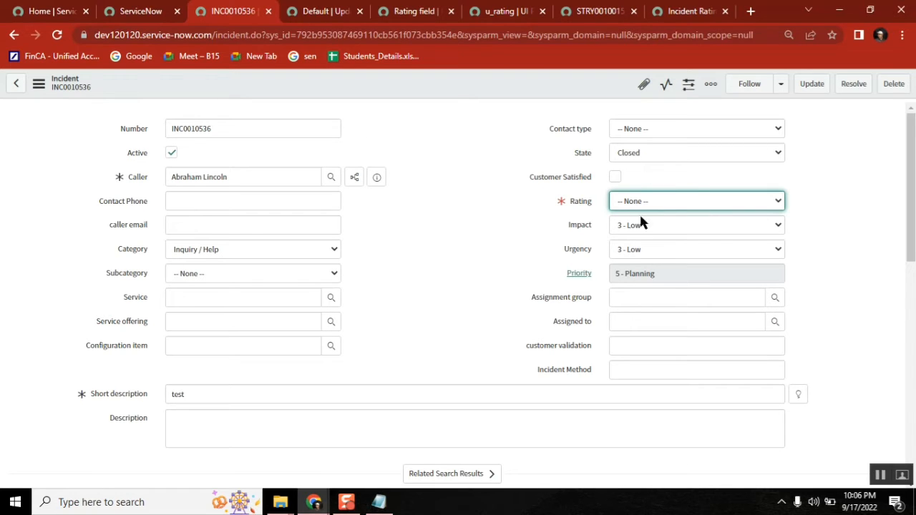
# Step: Enable Clear the field value on the u_rating UI policy action, save it, and return to INC0010536
pyautogui.click(409, 12)
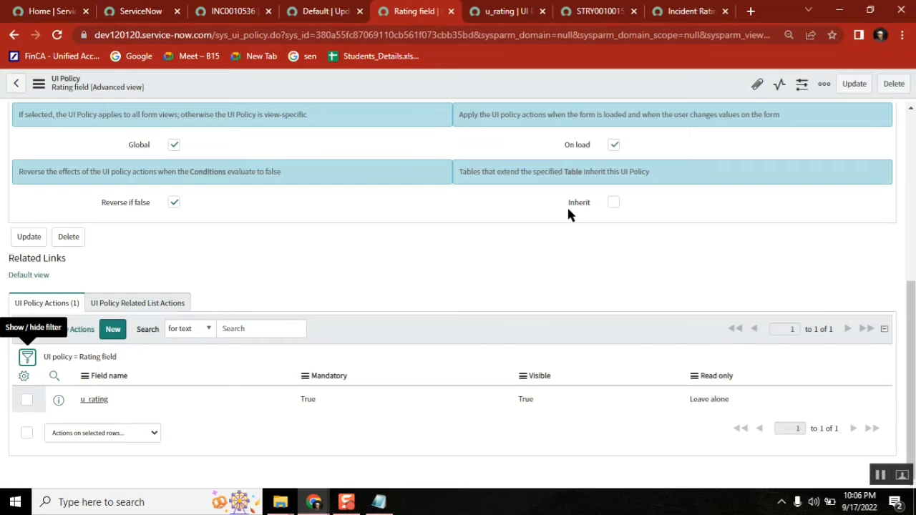
pyautogui.click(506, 14)
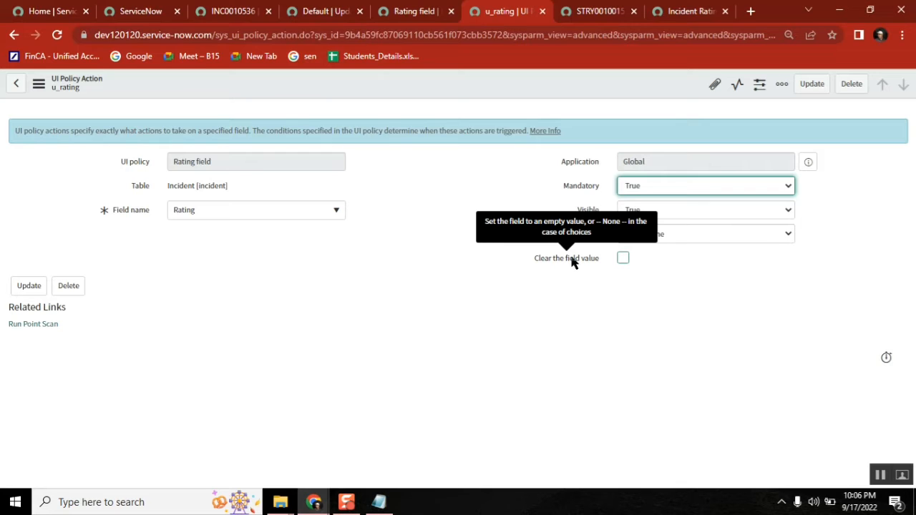
pyautogui.click(622, 258)
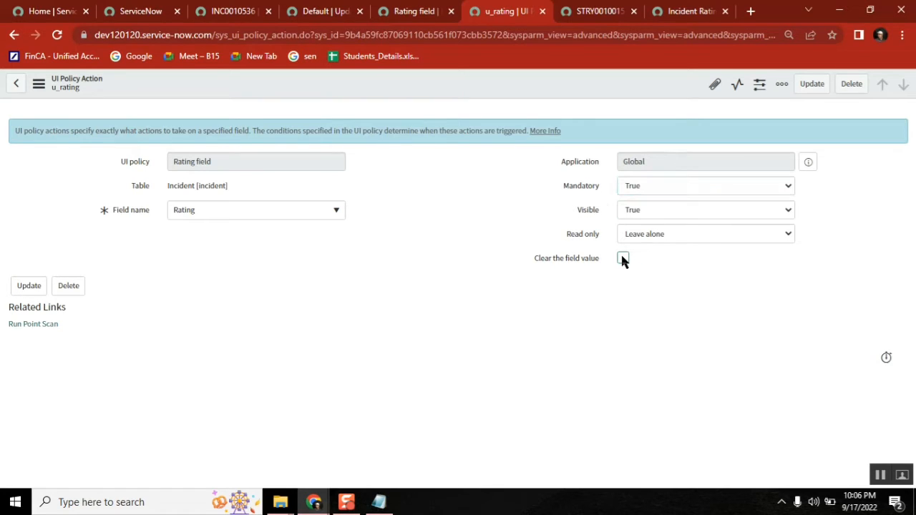
pyautogui.rightClick(518, 83)
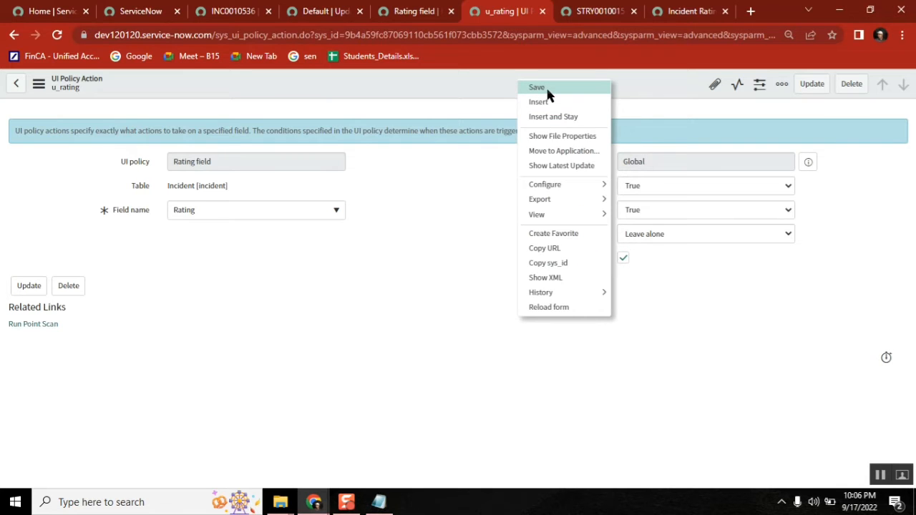
pyautogui.click(547, 89)
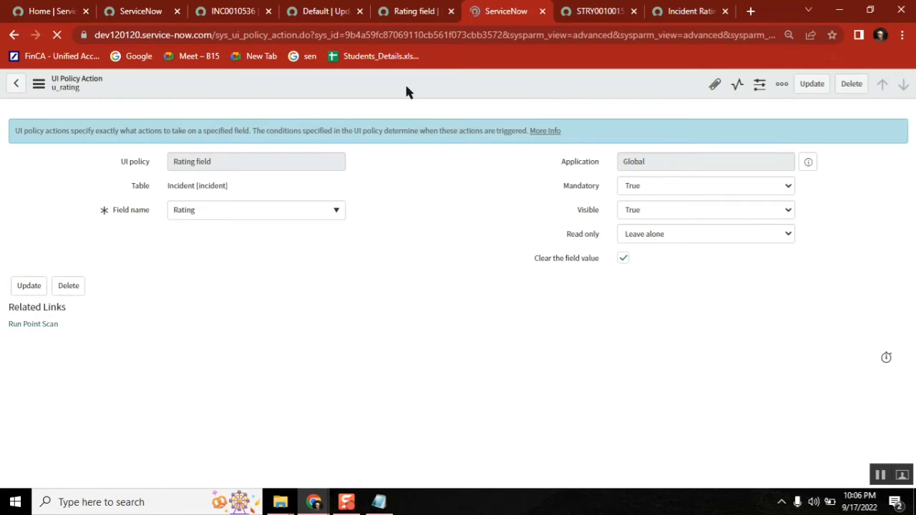
pyautogui.click(250, 12)
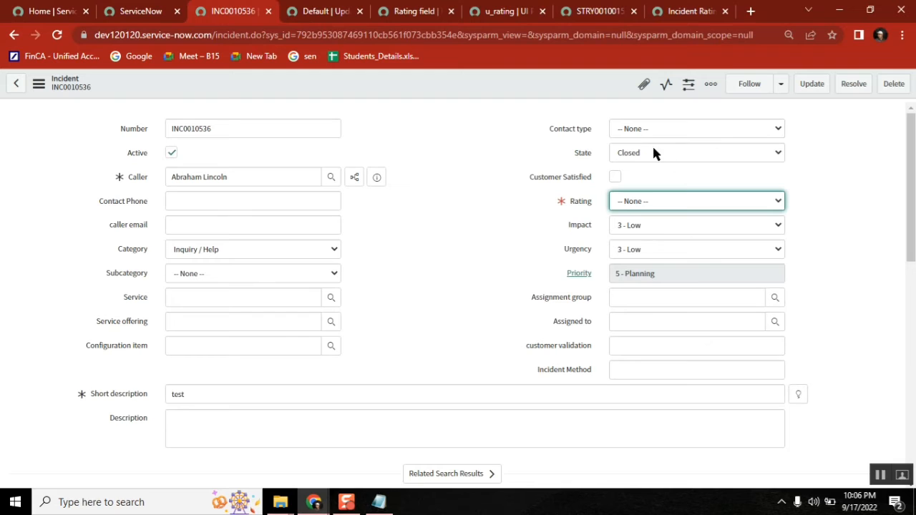
# Step: Set Rating to Average, try saving, and dismiss the mandatory-fields error
pyautogui.click(642, 203)
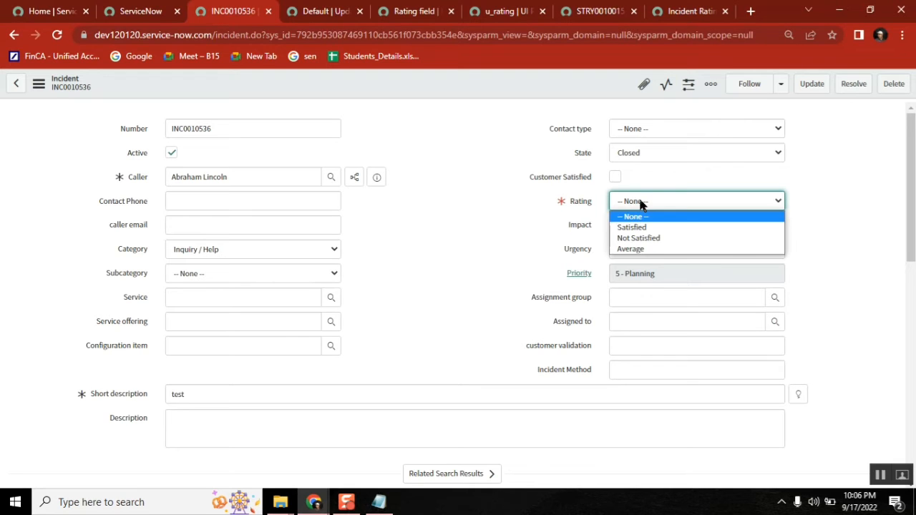
pyautogui.click(653, 251)
pyautogui.rightClick(526, 79)
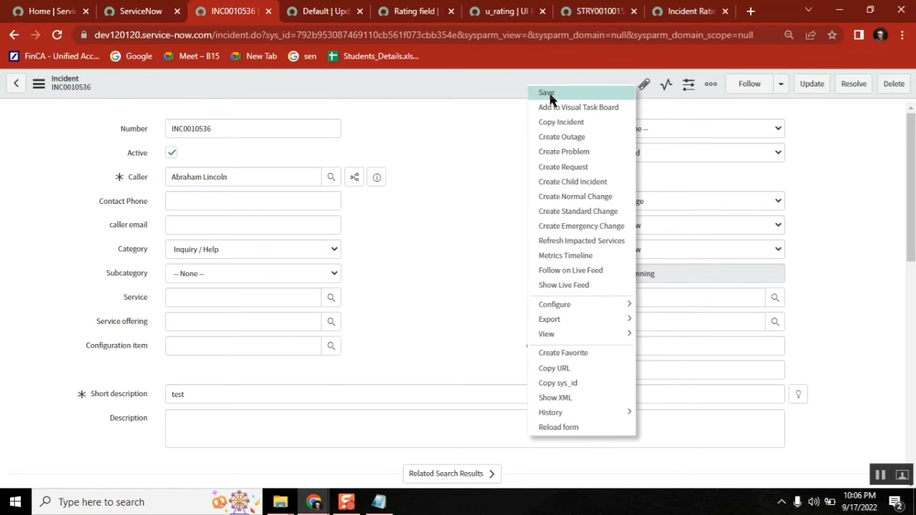
pyautogui.click(548, 94)
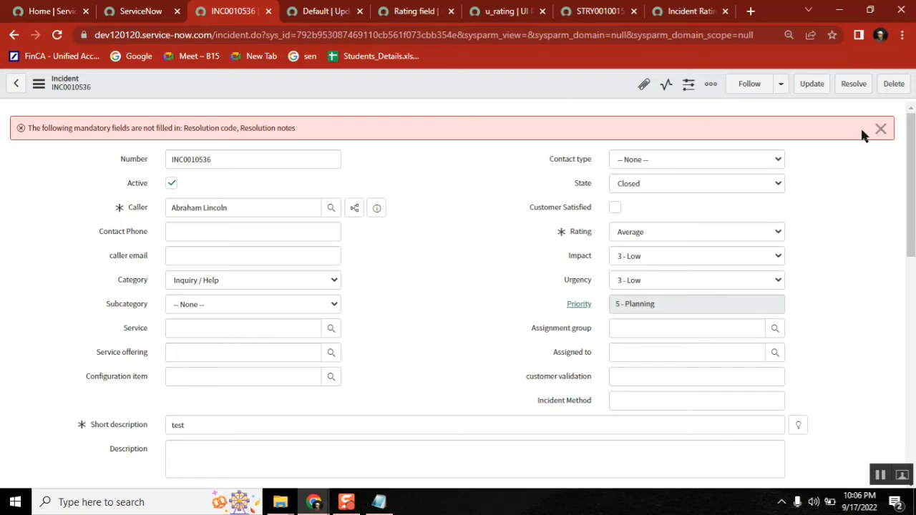
pyautogui.click(880, 129)
# Step: Set the incident State to Canceled and save it
pyautogui.click(673, 155)
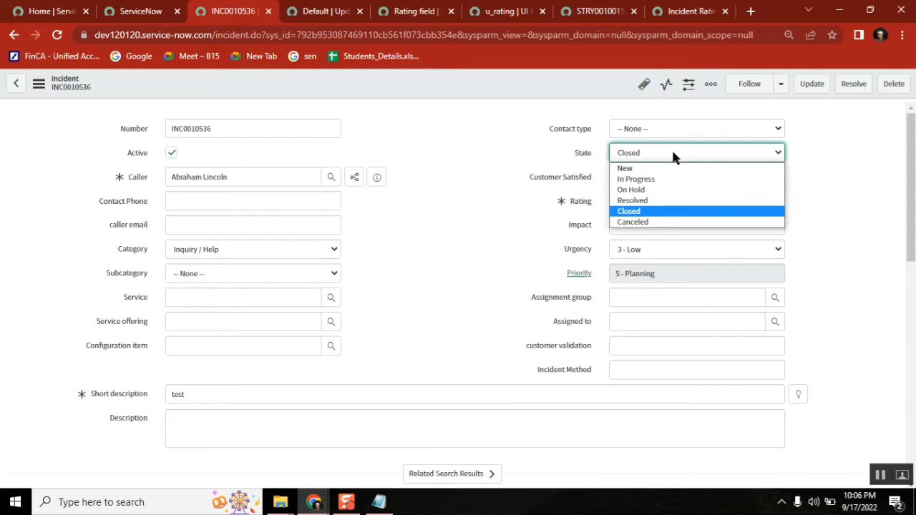
pyautogui.click(662, 223)
pyautogui.rightClick(551, 74)
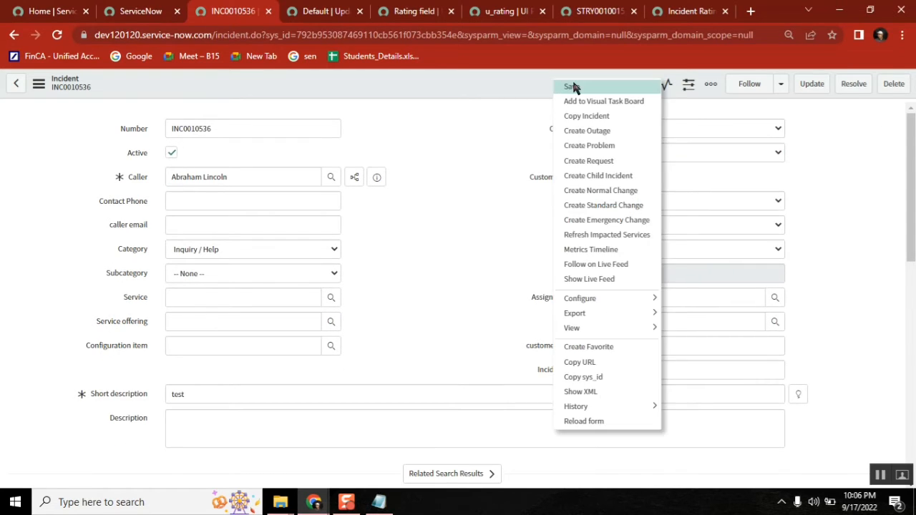
pyautogui.click(573, 86)
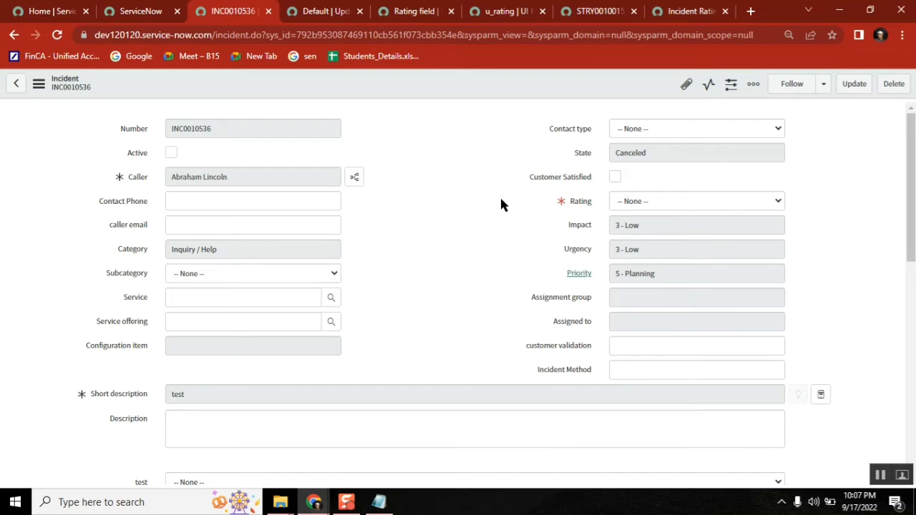
# Step: Choose Satisfied as the rating, then close INC0010536 without saving
pyautogui.click(641, 202)
pyautogui.click(633, 227)
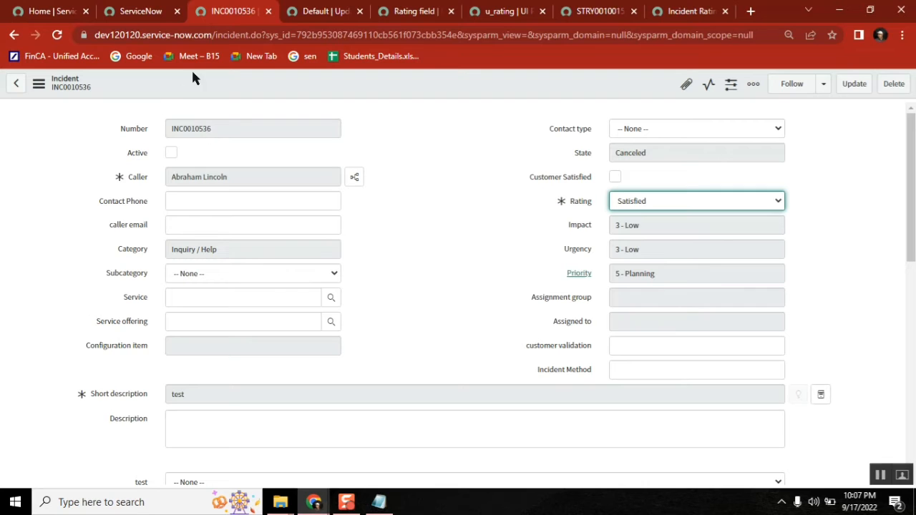
pyautogui.click(269, 12)
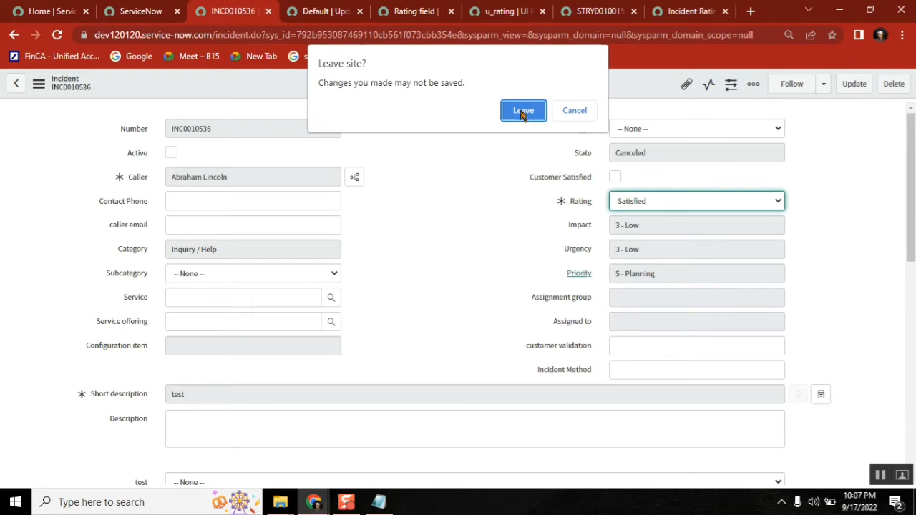
pyautogui.click(522, 109)
pyautogui.click(499, 14)
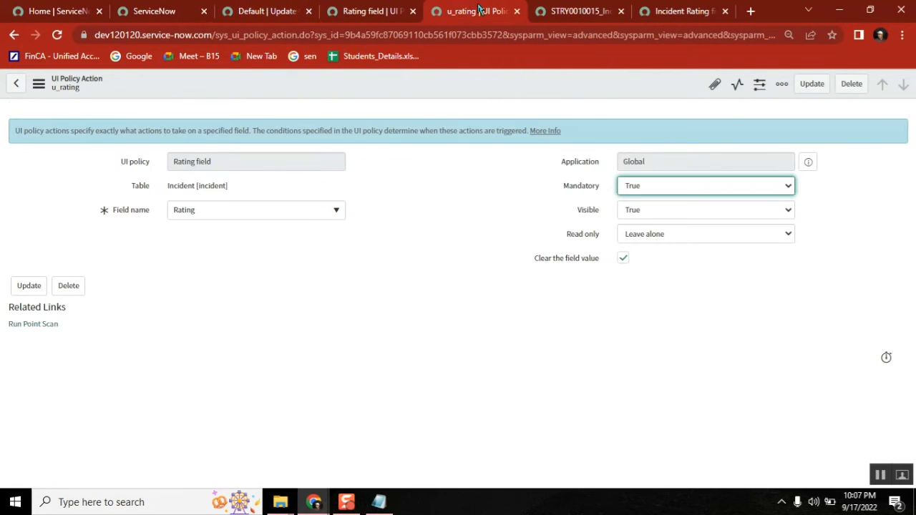
# Step: Close the u_rating and Rating field UI policy pages and reload the update set
pyautogui.click(517, 11)
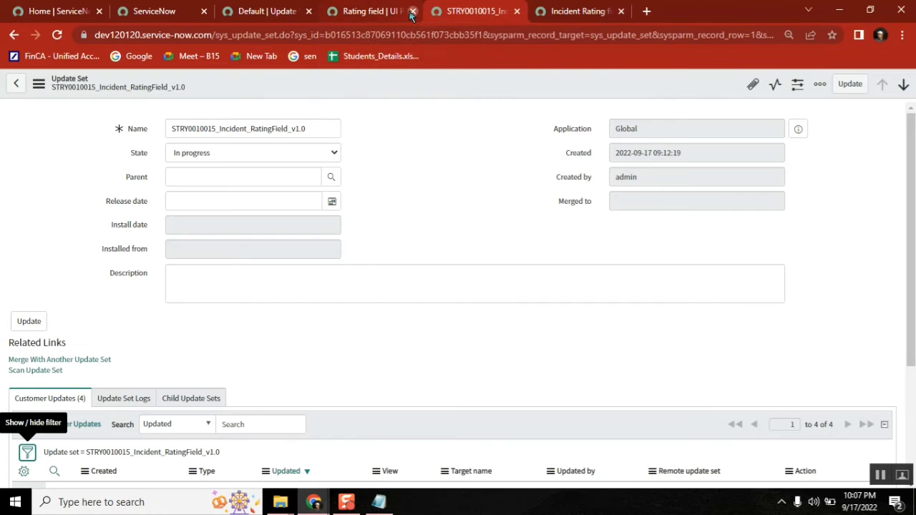
pyautogui.click(412, 12)
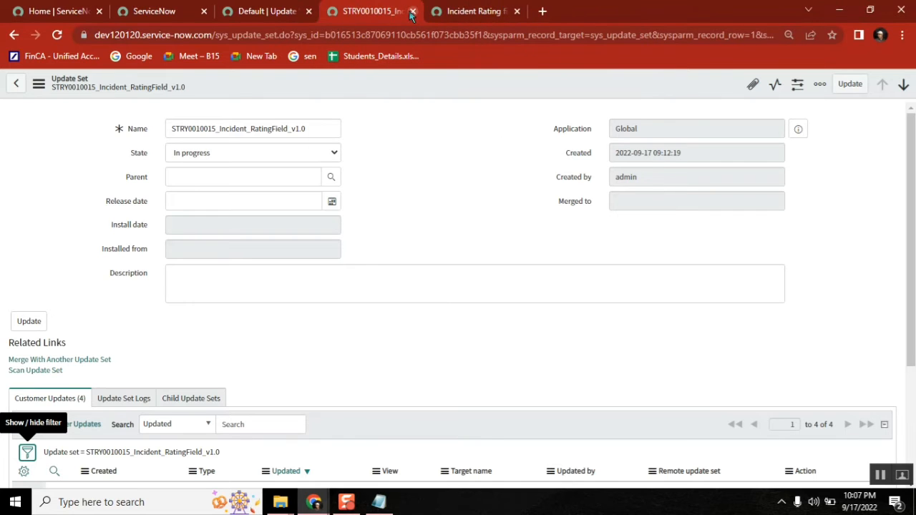
pyautogui.click(57, 35)
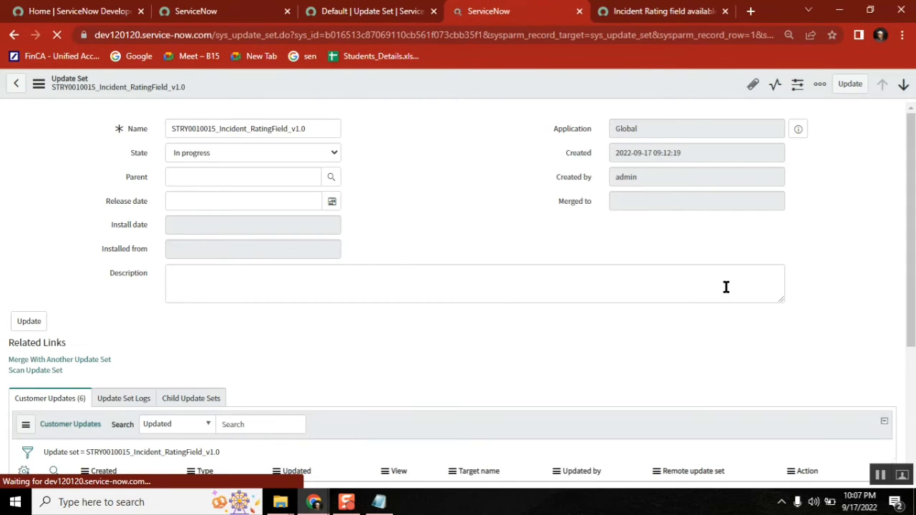
# Step: Select the UI policy rows in Customer Updates and the UI policy table names in the notes
pyautogui.scroll(-5, 913, 169)
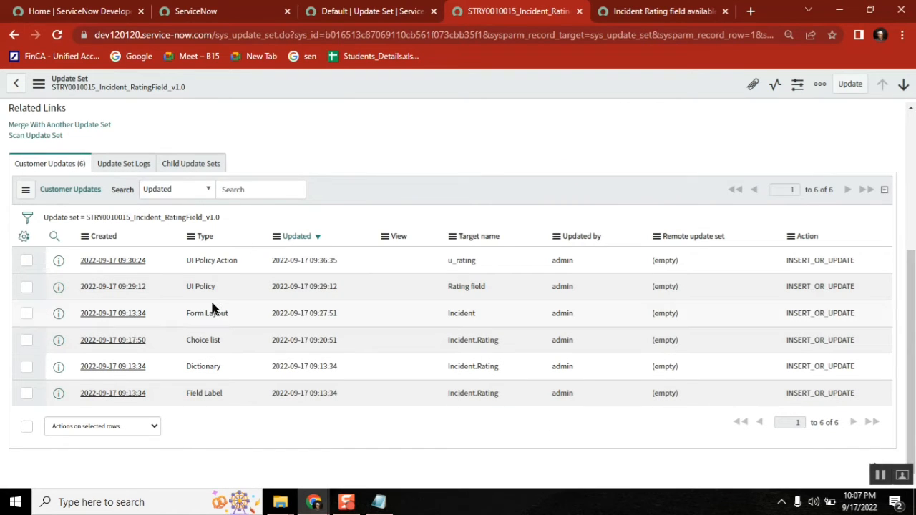
pyautogui.moveTo(216, 285); pyautogui.dragTo(215, 259)
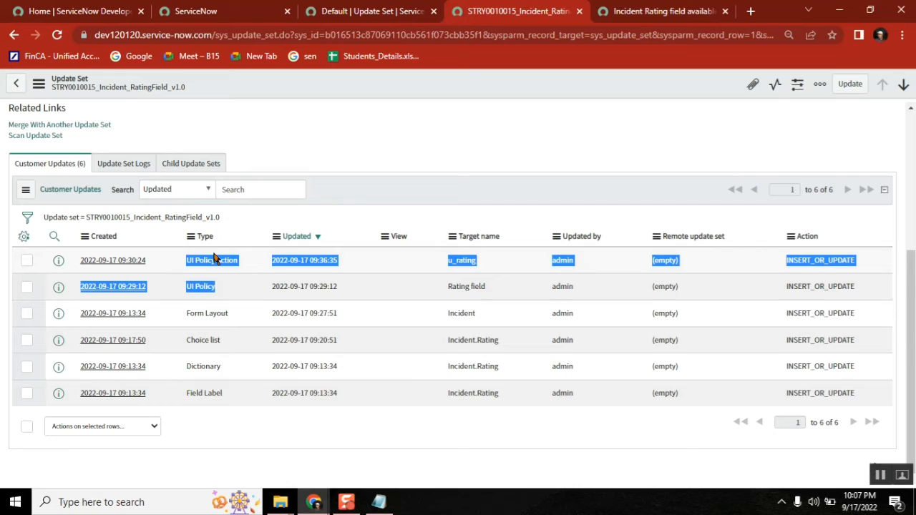
pyautogui.click(379, 502)
pyautogui.click(287, 360)
pyautogui.moveTo(353, 376); pyautogui.dragTo(225, 338)
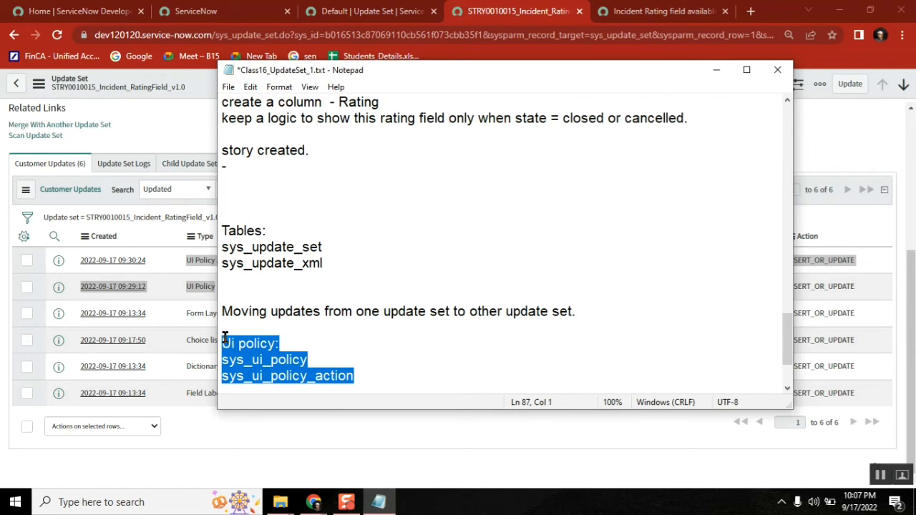
# Step: Add a 'Move to test instance:' line below sys_ui_policy_action in Class16_UpdateSet_1.txt
pyautogui.click(259, 460)
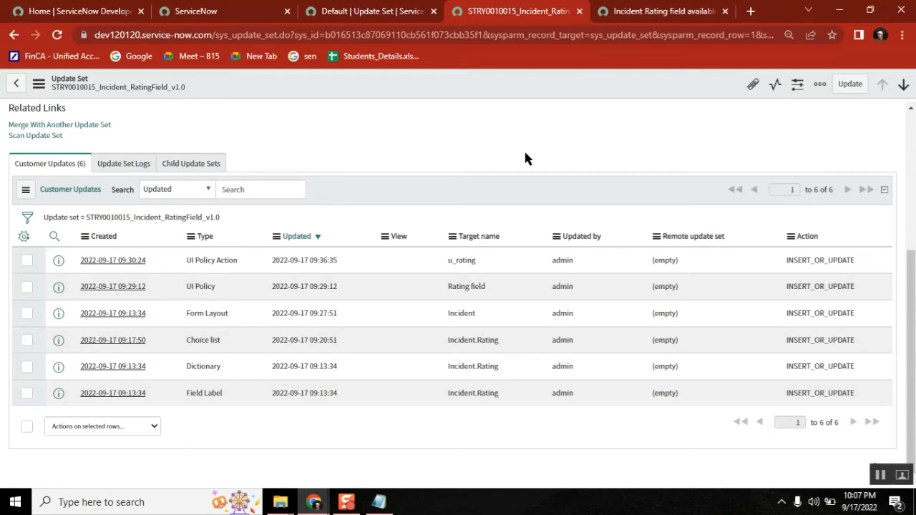
pyautogui.click(379, 503)
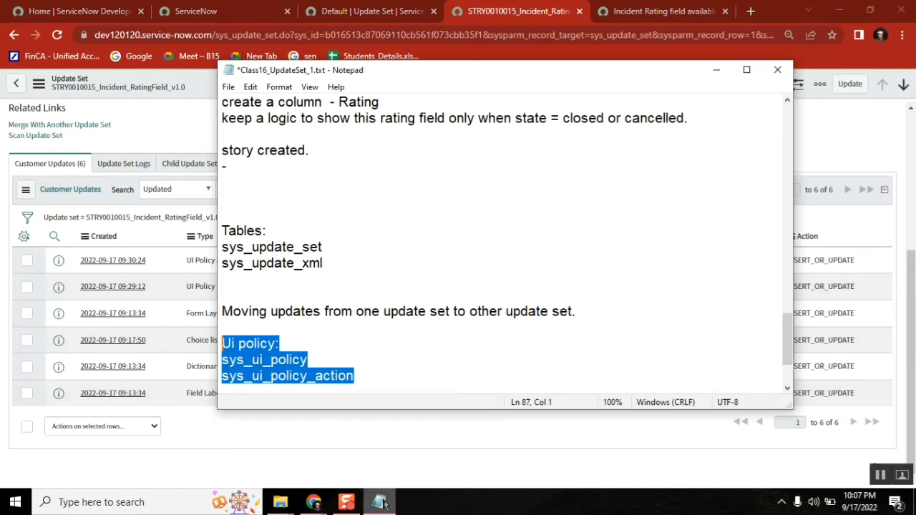
pyautogui.click(610, 311)
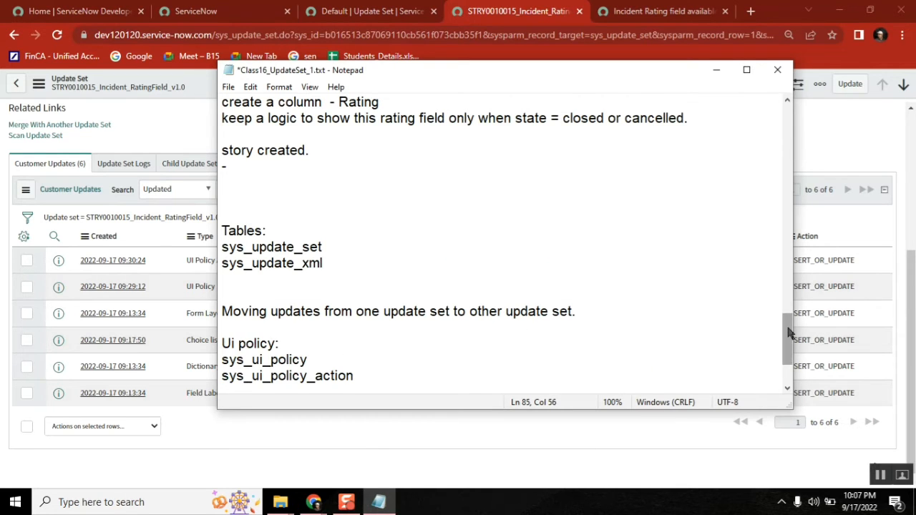
pyautogui.click(387, 374)
pyautogui.press('Return')
pyautogui.press('Return')
pyautogui.press('Return')
pyautogui.press('Return')
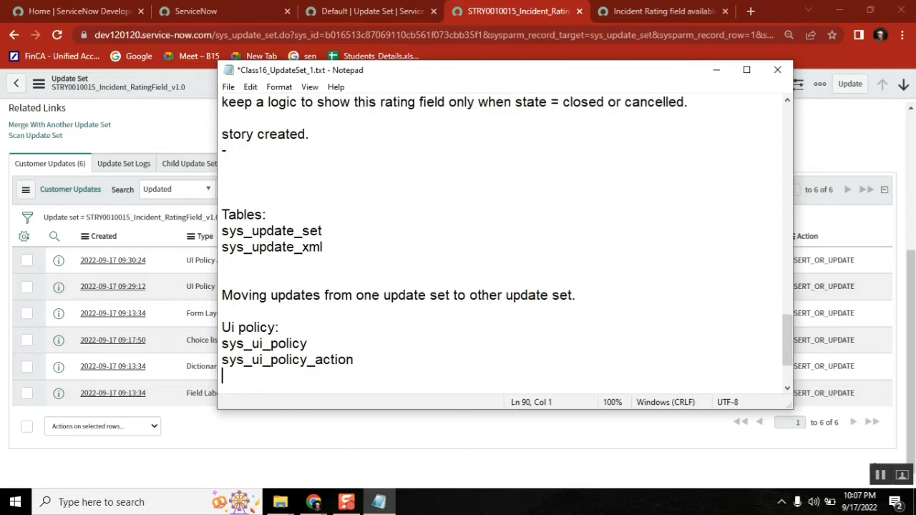
pyautogui.press('Return')
pyautogui.press('Return')
pyautogui.press('Return')
pyautogui.press('Return')
pyautogui.press('Return')
pyautogui.press('Return')
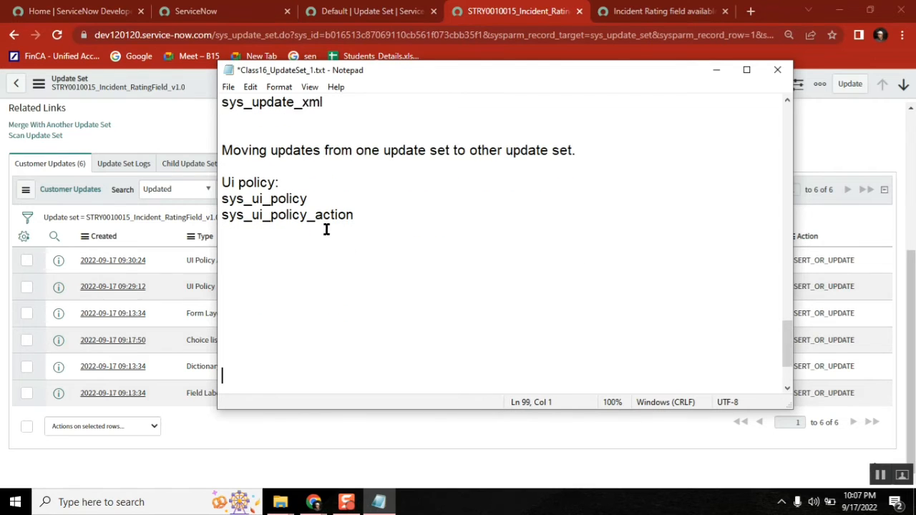
pyautogui.click(258, 240)
pyautogui.write('Move to test inca')
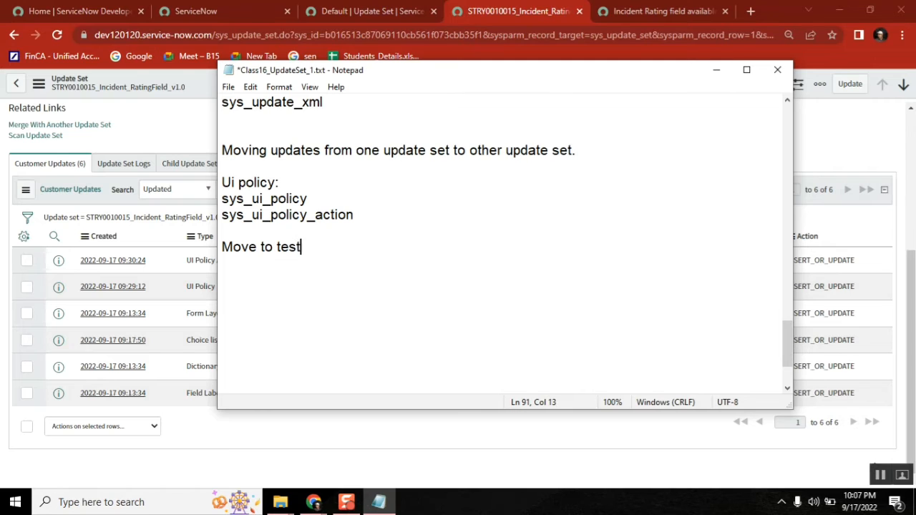
pyautogui.press('BackSpace')
pyautogui.press('BackSpace')
pyautogui.write('stance:')
pyautogui.press('Return')
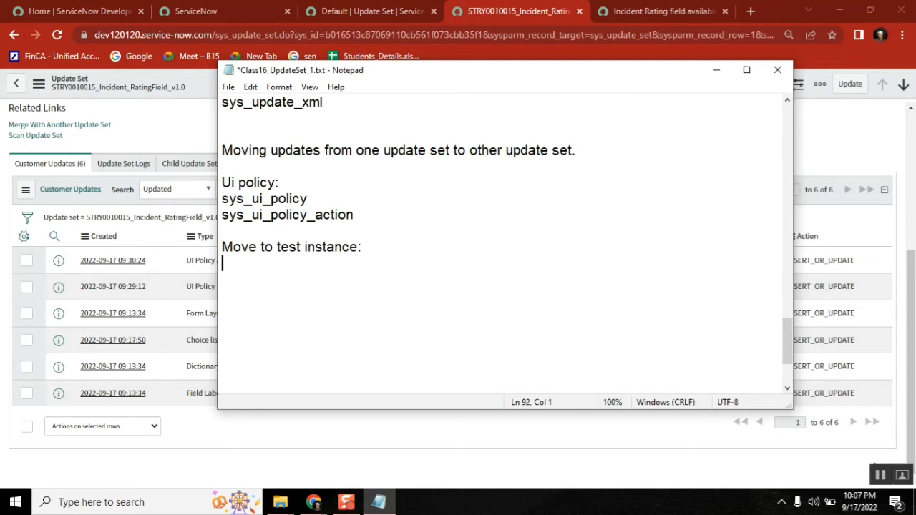
pyautogui.click(314, 503)
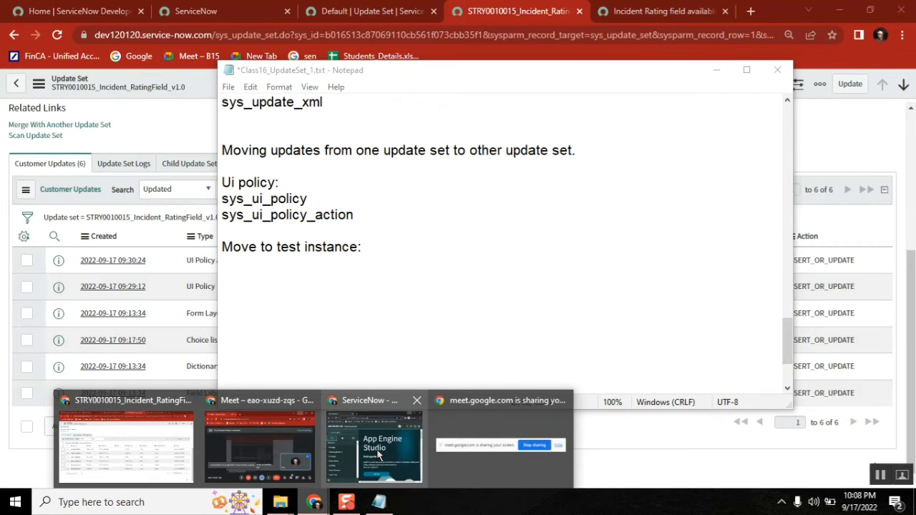
# Step: Set the STRY0010015_Incident_RatingField_v1.0 update set's State to Complete and save it
pyautogui.click(526, 422)
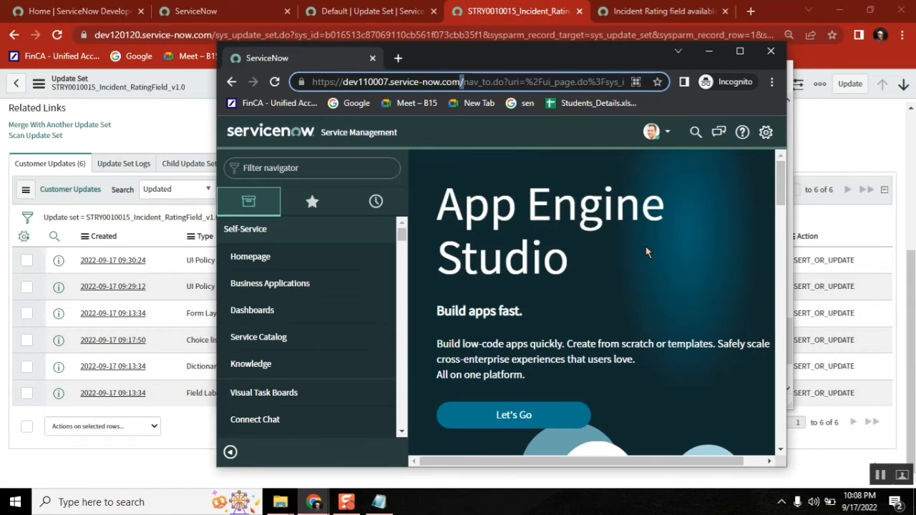
pyautogui.click(170, 102)
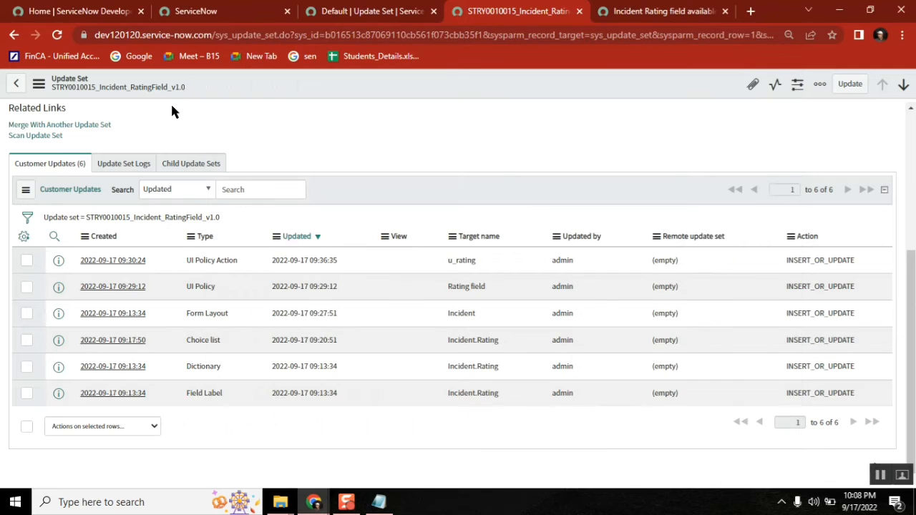
pyautogui.click(911, 126)
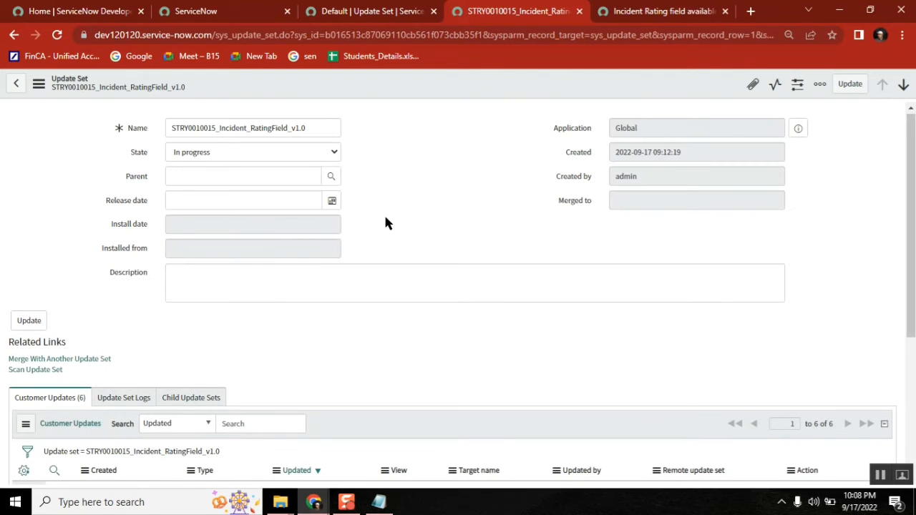
pyautogui.click(300, 156)
pyautogui.click(275, 180)
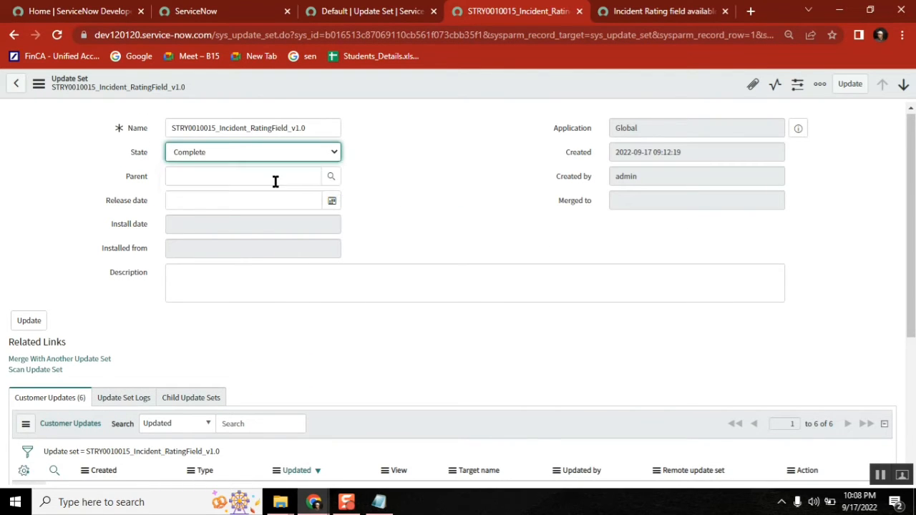
pyautogui.rightClick(470, 86)
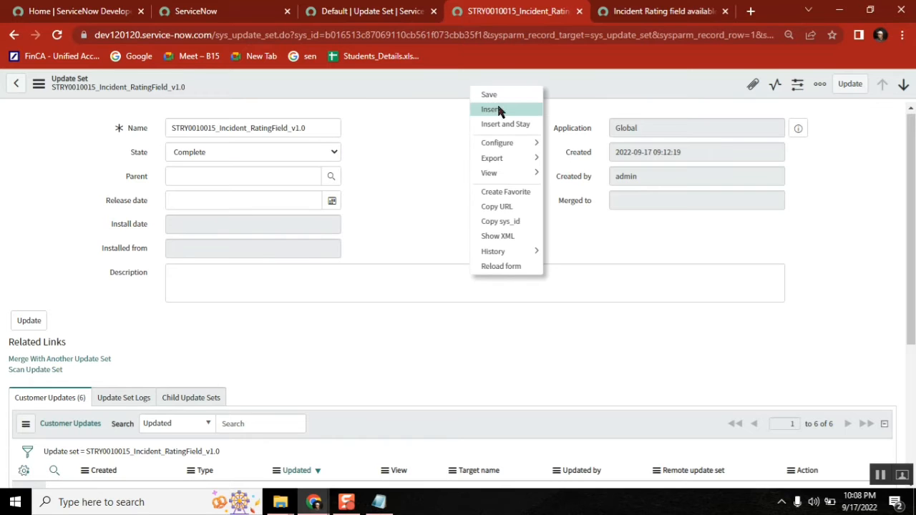
pyautogui.click(490, 96)
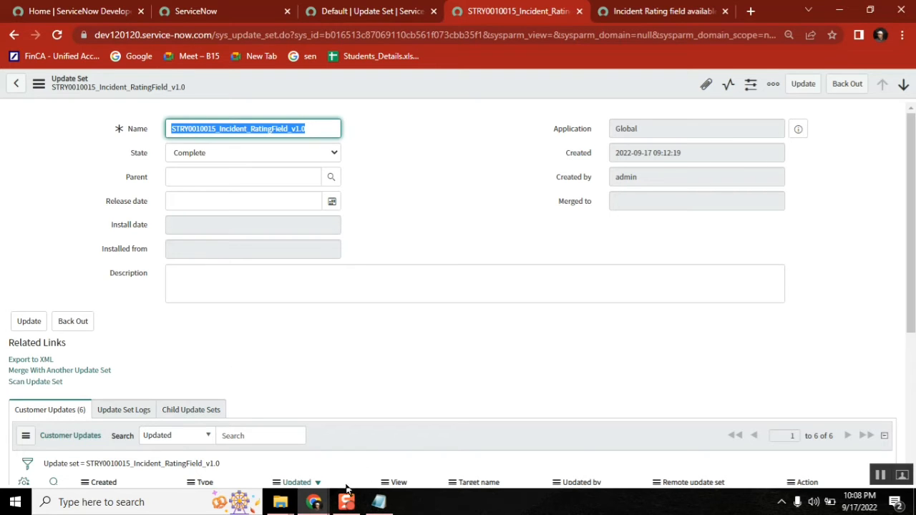
pyautogui.click(319, 504)
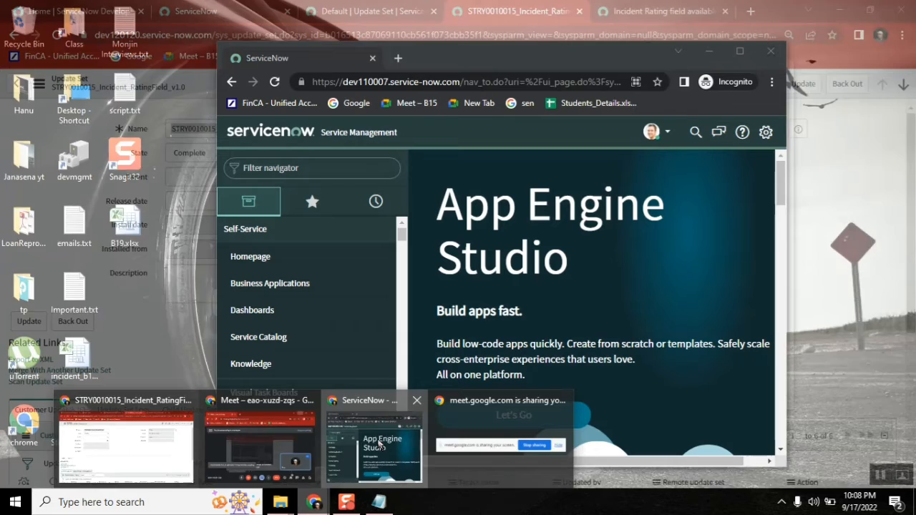
# Step: On the test instance, search the navigator for 'retr' and open Retrieved Update Sets
pyautogui.click(379, 443)
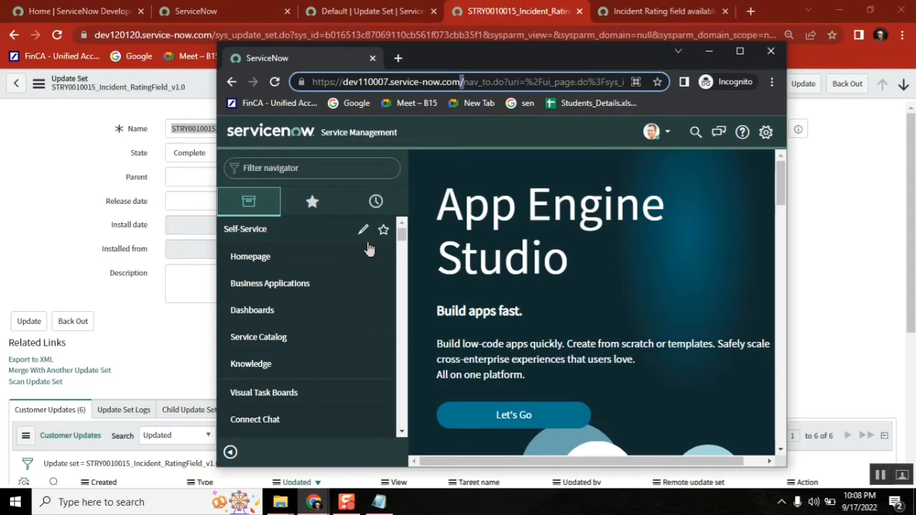
pyautogui.click(342, 164)
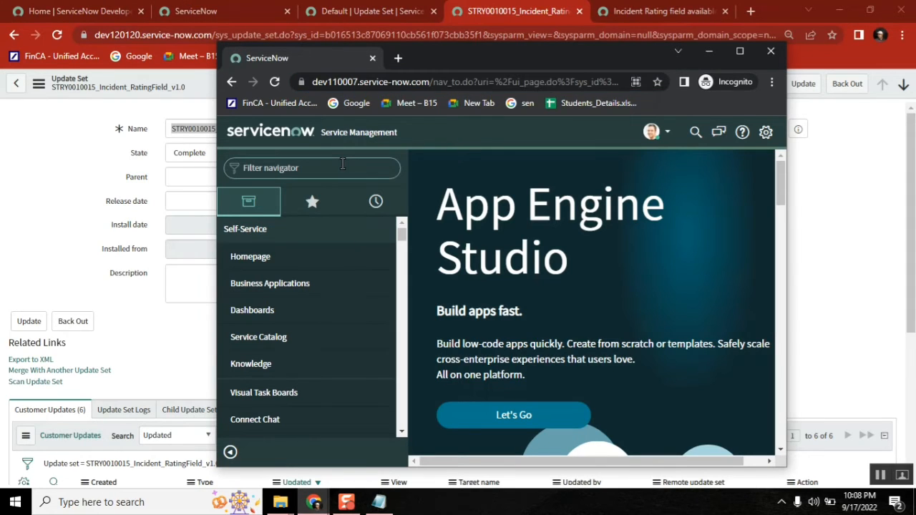
pyautogui.write('ret')
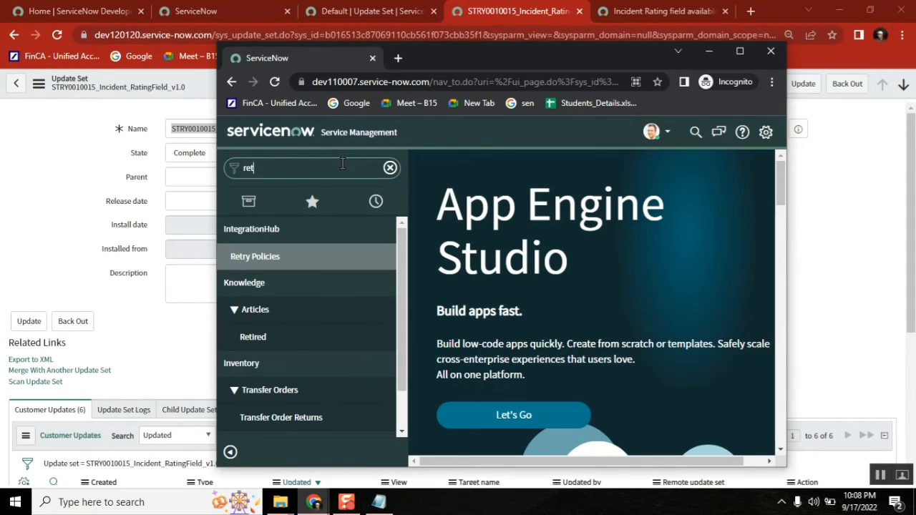
pyautogui.write('r')
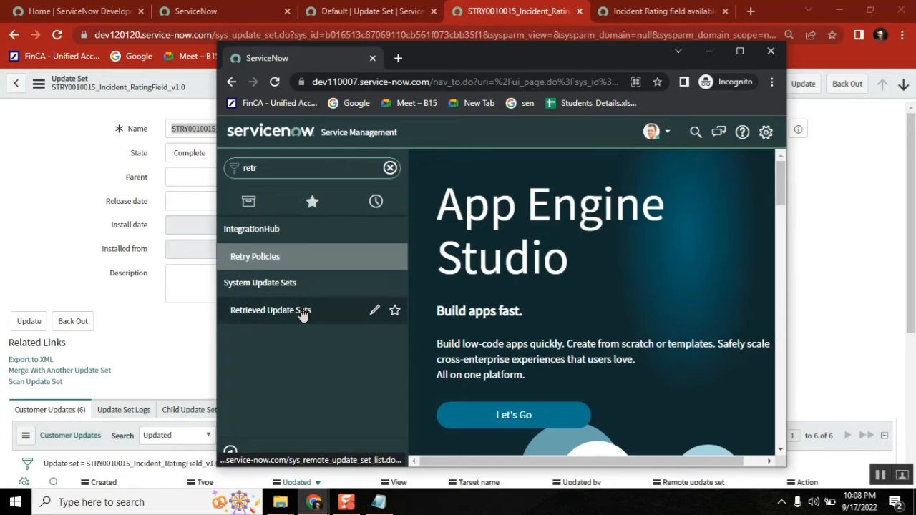
pyautogui.click(302, 311)
pyautogui.click(740, 51)
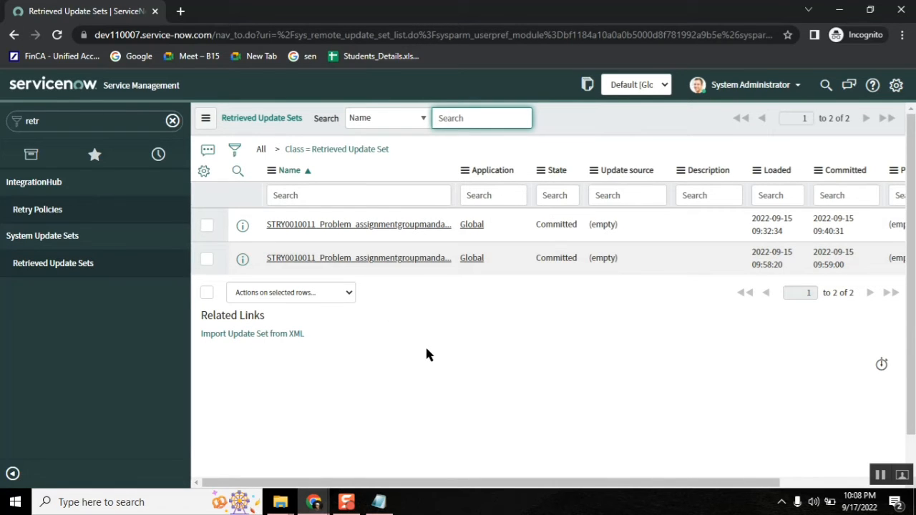
# Step: Filter the navigator for 'update sour' and open the Update Sources list
pyautogui.click(92, 126)
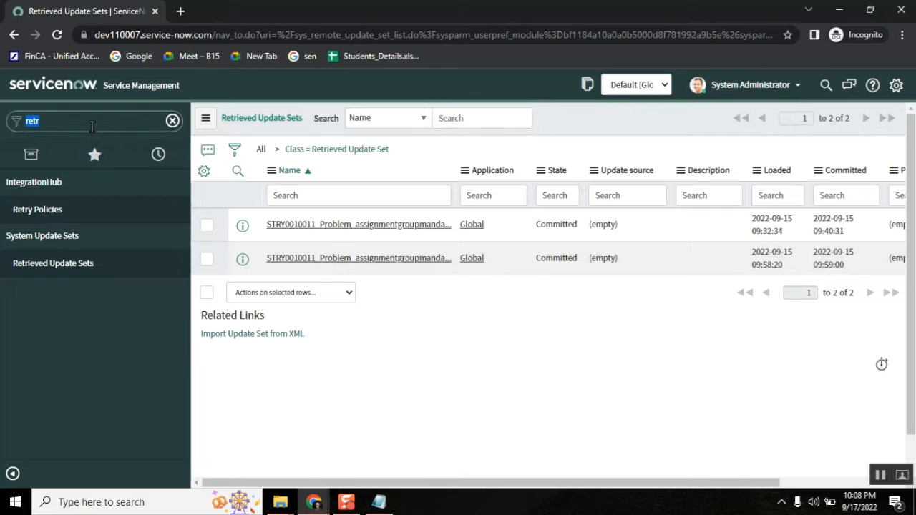
pyautogui.press('BackSpace')
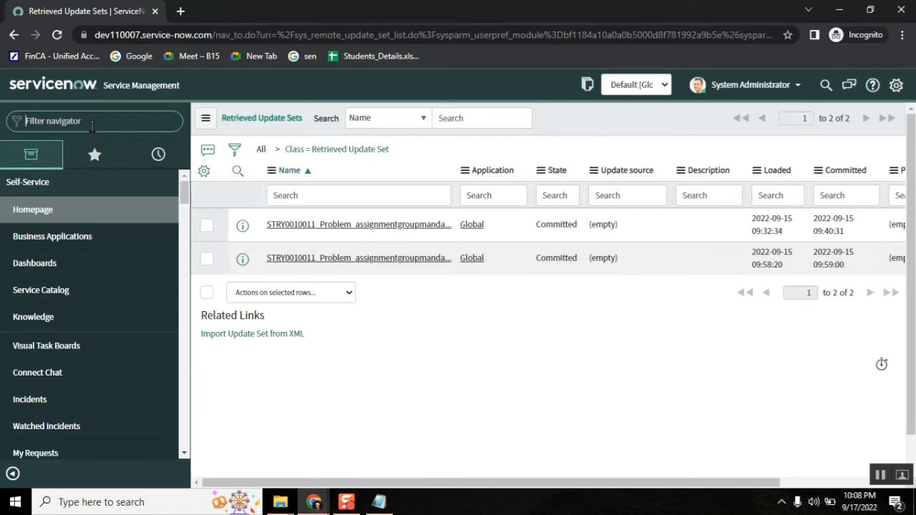
pyautogui.write('update sour')
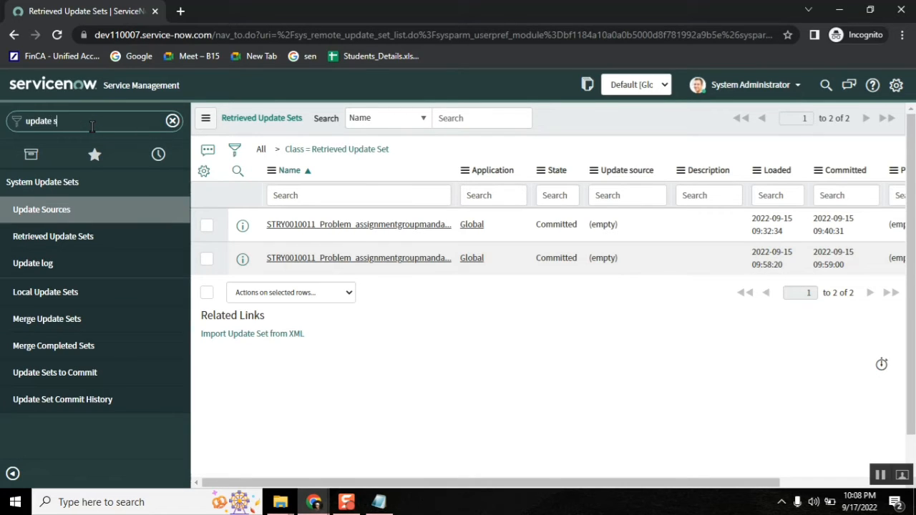
pyautogui.click(63, 211)
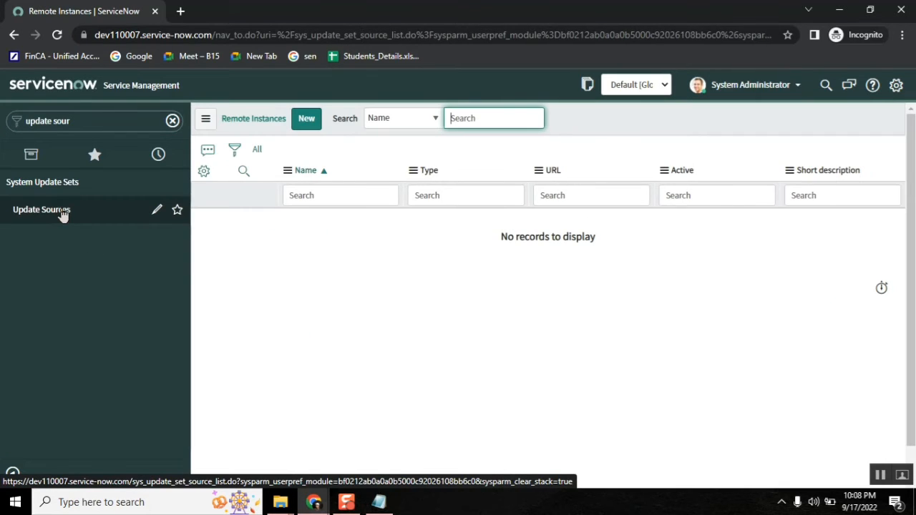
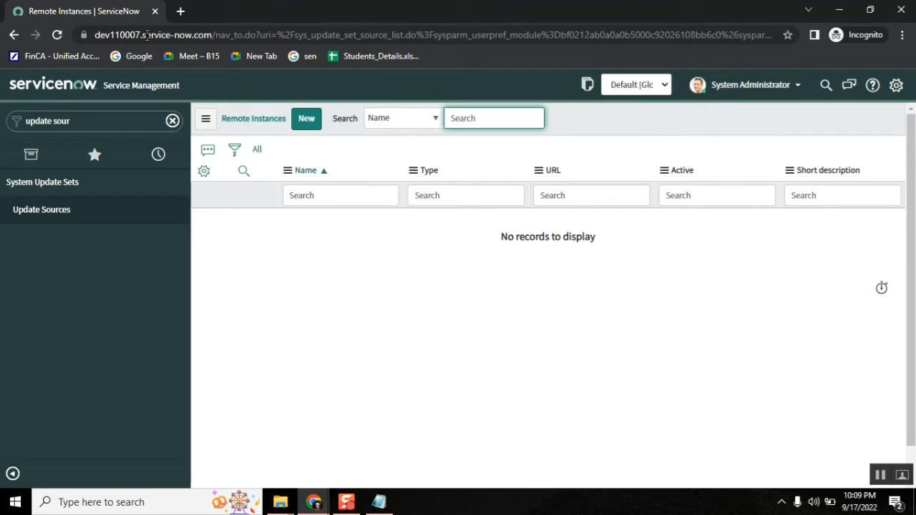
# Step: Add the line 'dev --> test --> prod' under 'Move to test instance:' in the Notepad notes
pyautogui.click(379, 502)
pyautogui.press('Return')
pyautogui.press('Return')
pyautogui.press('Return')
pyautogui.press('Return')
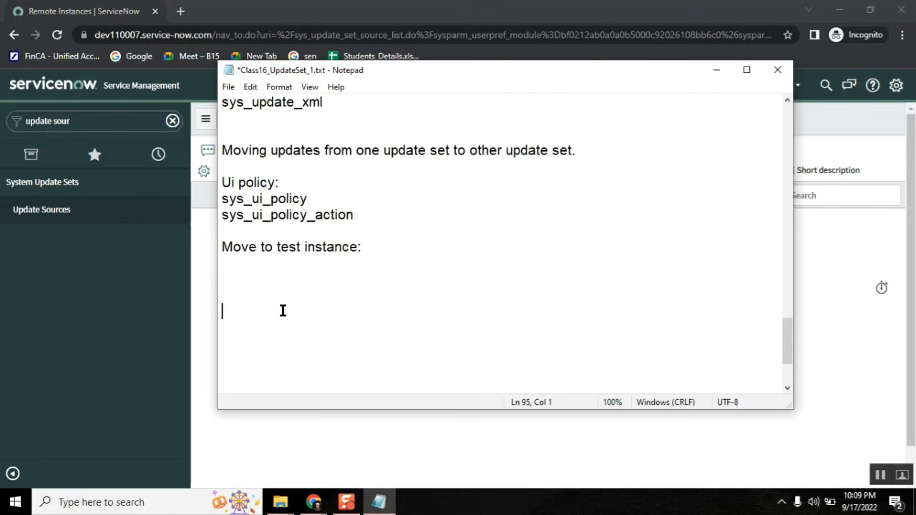
pyautogui.write('prod')
pyautogui.press('BackSpace')
pyautogui.press('BackSpace')
pyautogui.press('BackSpace')
pyautogui.press('BackSpace')
pyautogui.press('BackSpace')
pyautogui.write('dev --> te')
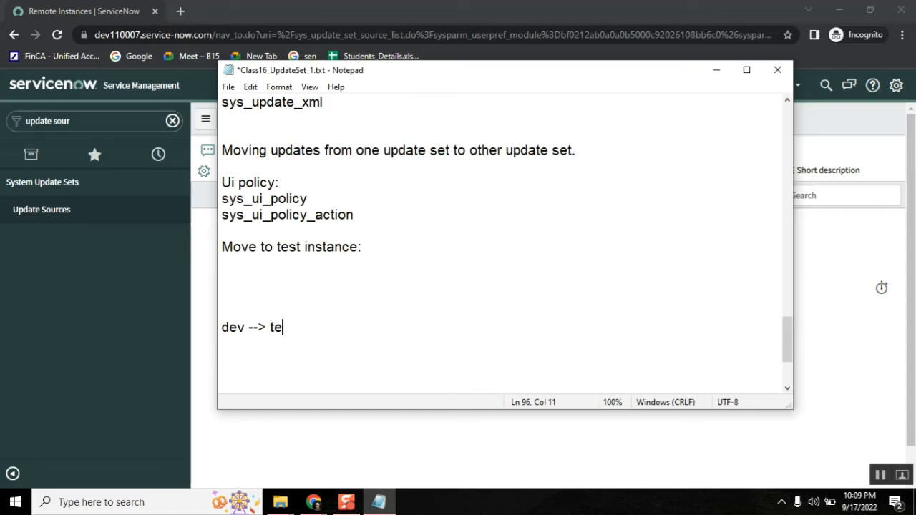
pyautogui.write('st --> prod')
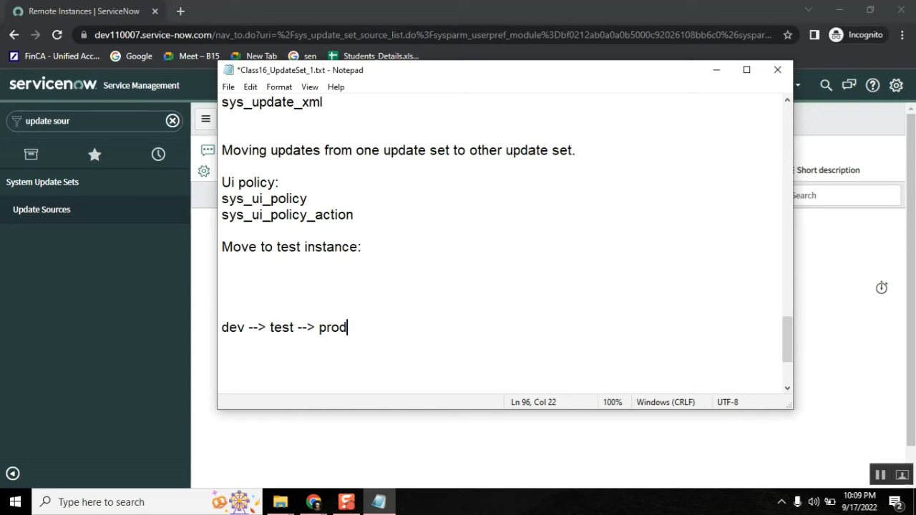
pyautogui.doubleClick(278, 326)
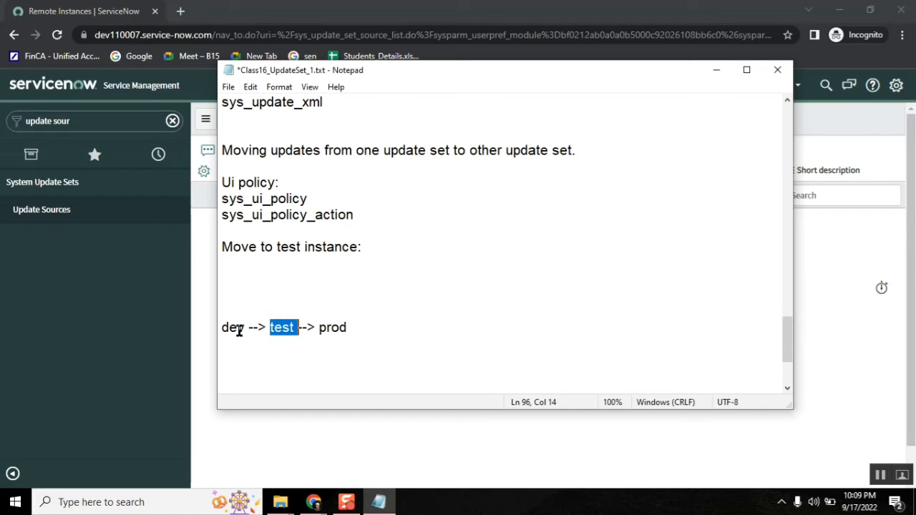
pyautogui.click(248, 328)
pyautogui.moveTo(247, 328); pyautogui.dragTo(221, 327)
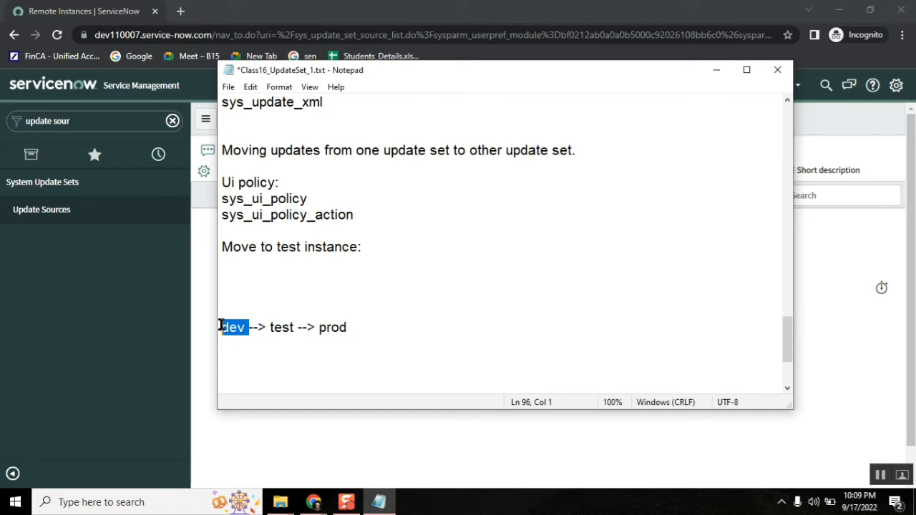
pyautogui.click(369, 447)
# Step: Start a new remote instance named 'Developer Instance', keeping the type Development
pyautogui.click(305, 120)
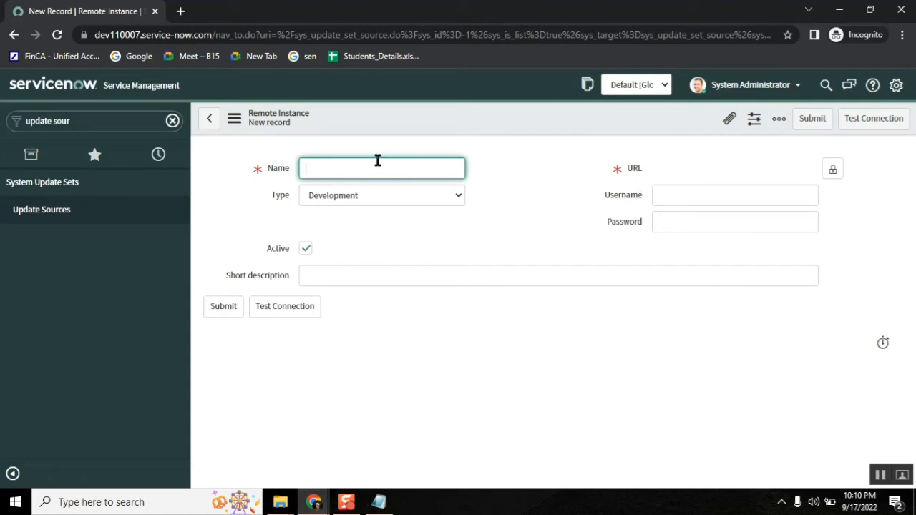
pyautogui.write('Developer Instance')
pyautogui.click(362, 194)
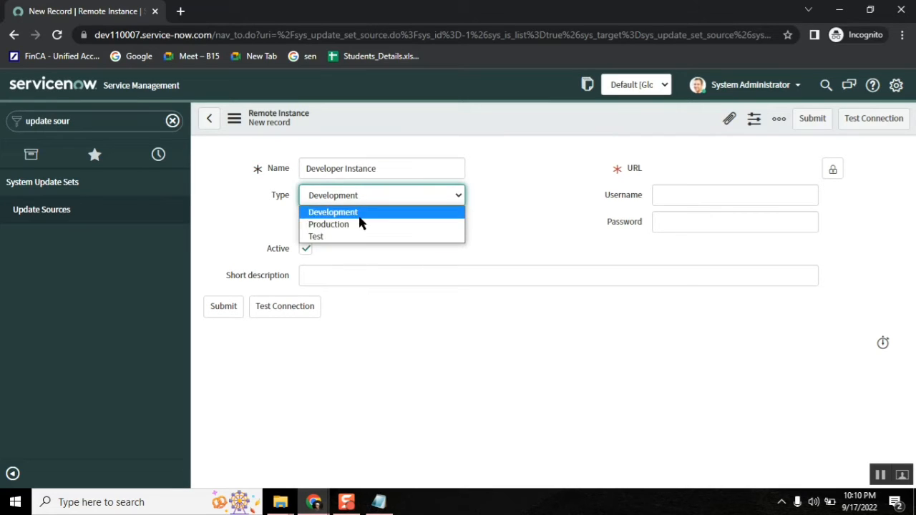
pyautogui.press('Escape')
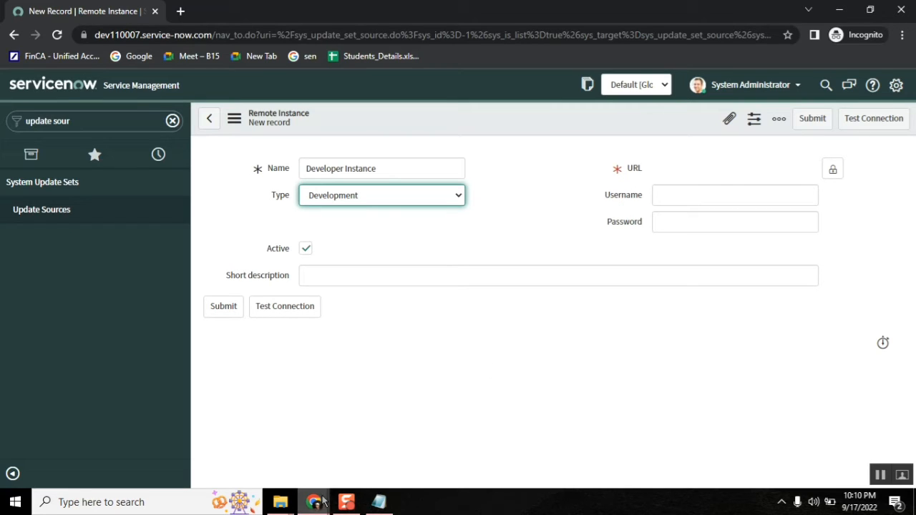
# Step: Copy the dev120120 instance URL from the notes into the unlocked URL field
pyautogui.click(379, 502)
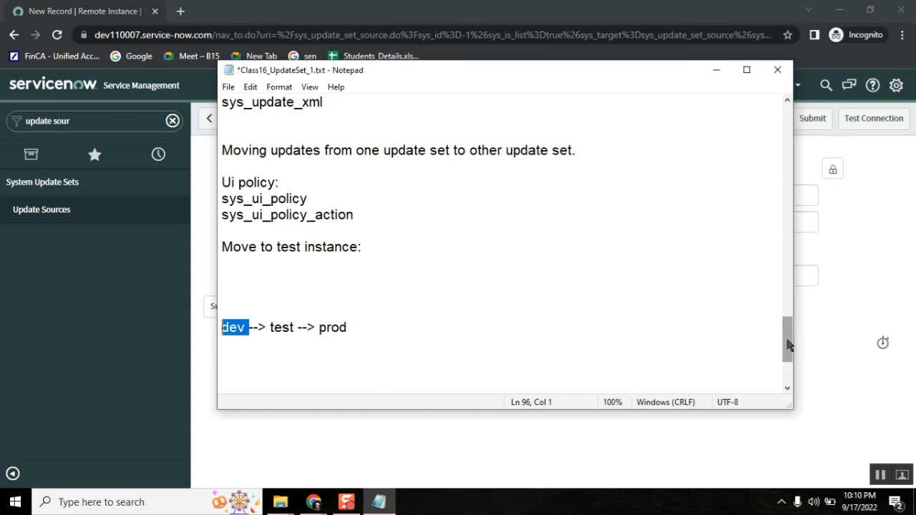
pyautogui.moveTo(788, 346); pyautogui.dragTo(788, 132)
pyautogui.moveTo(449, 135); pyautogui.dragTo(224, 136)
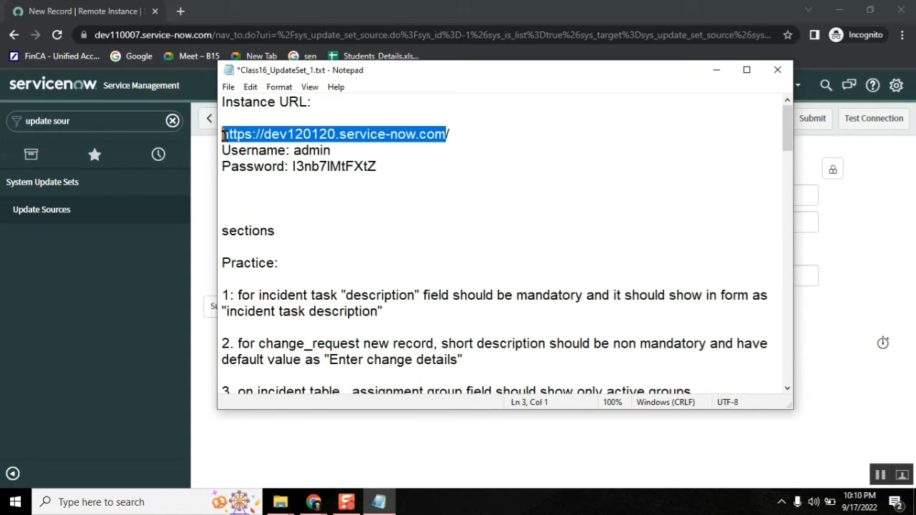
pyautogui.click(717, 70)
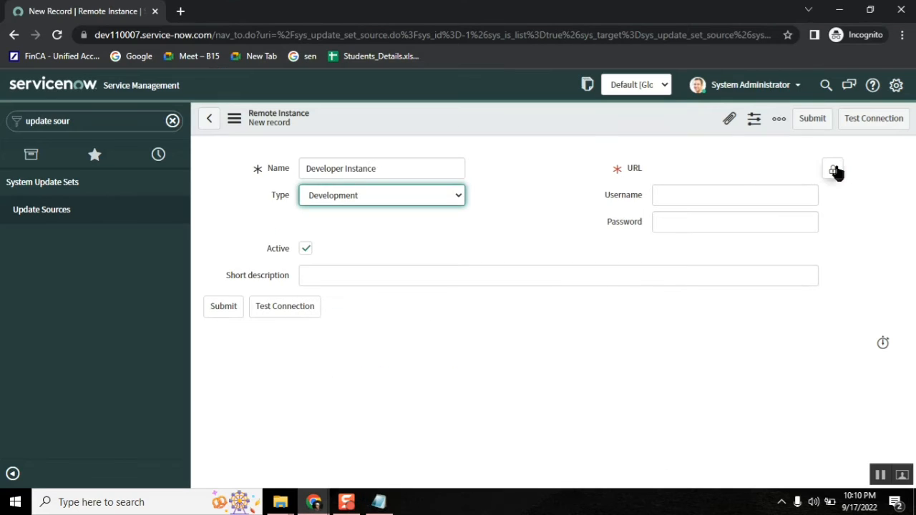
pyautogui.click(834, 170)
pyautogui.click(713, 161)
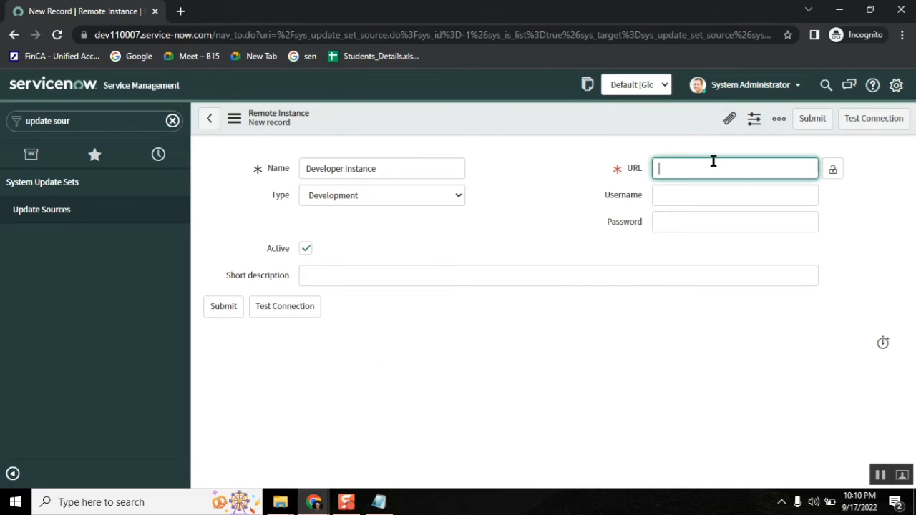
pyautogui.write('https://dev120120.service-now.com')
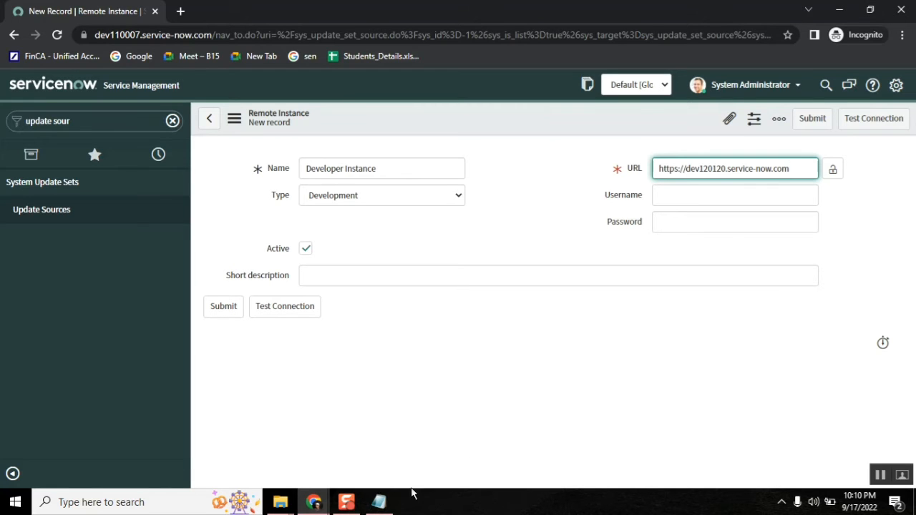
# Step: Fill in the instance's username and password, taken from the notes
pyautogui.click(378, 502)
pyautogui.moveTo(385, 169); pyautogui.dragTo(293, 167)
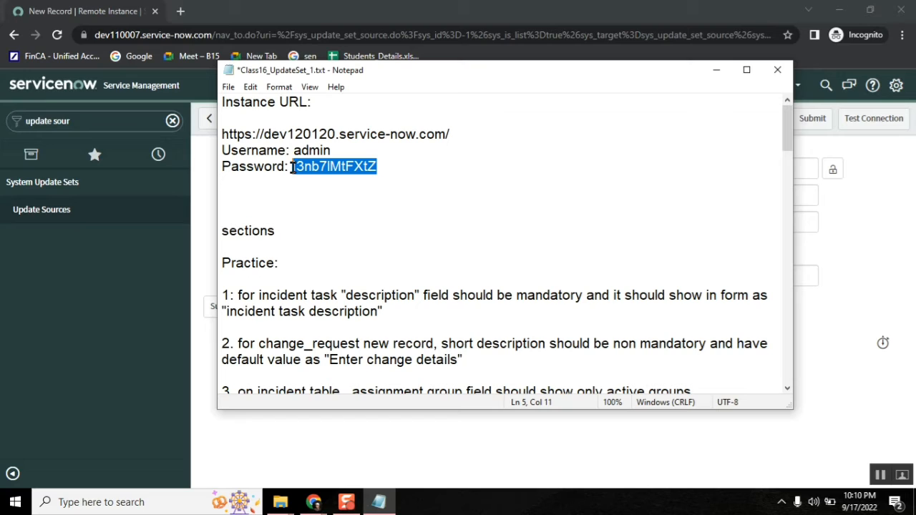
pyautogui.click(716, 70)
pyautogui.click(700, 200)
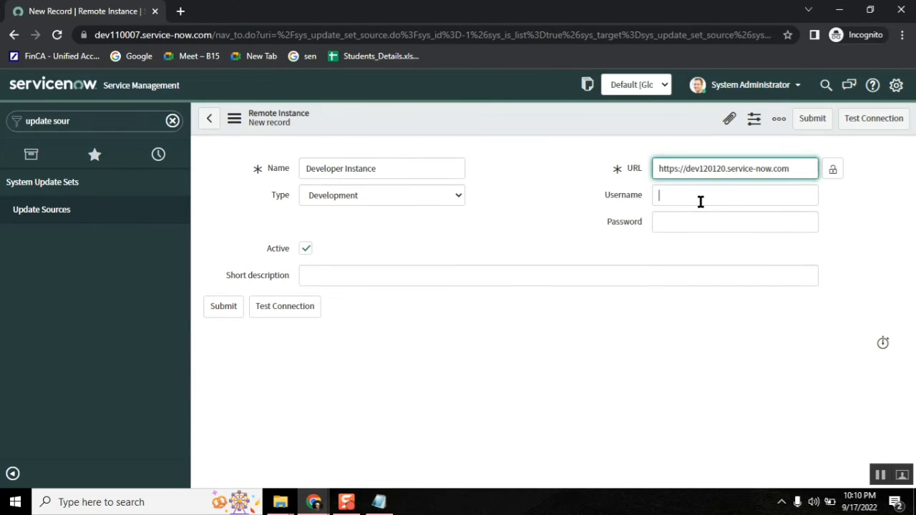
pyautogui.write('admin')
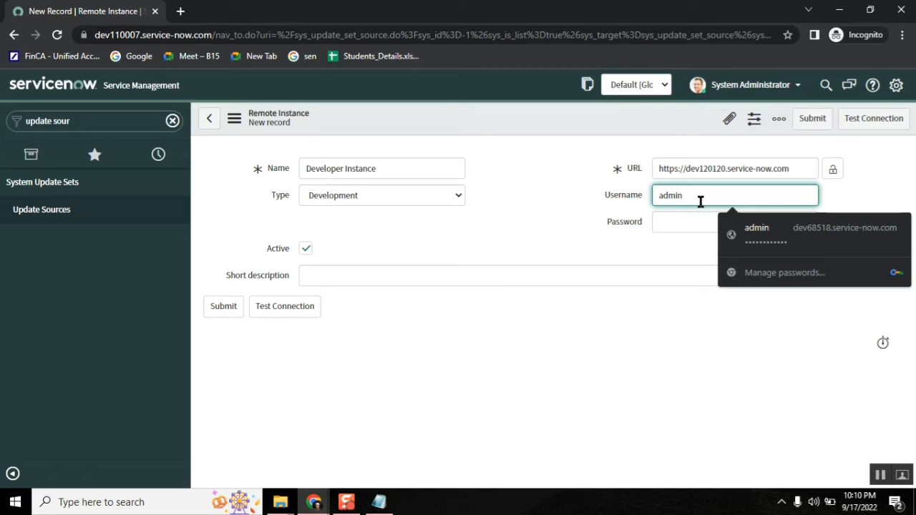
pyautogui.click(679, 221)
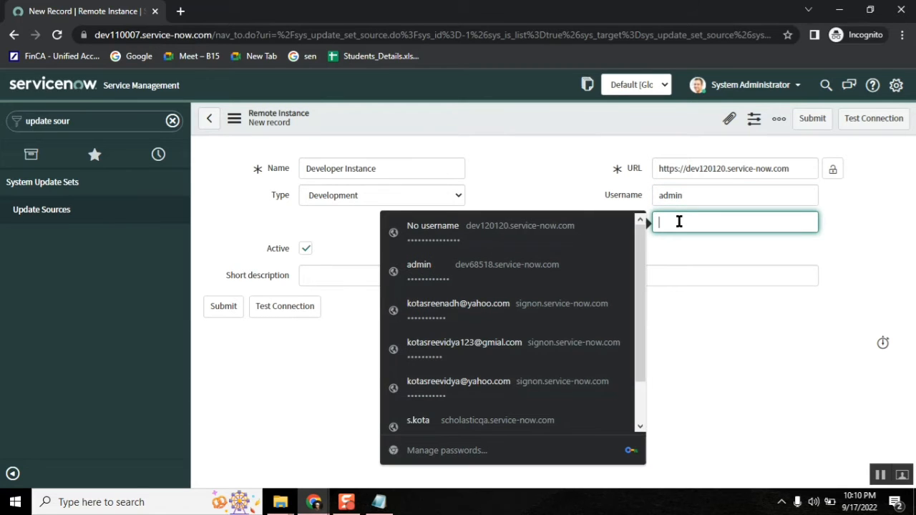
pyautogui.write('•••••••••••')
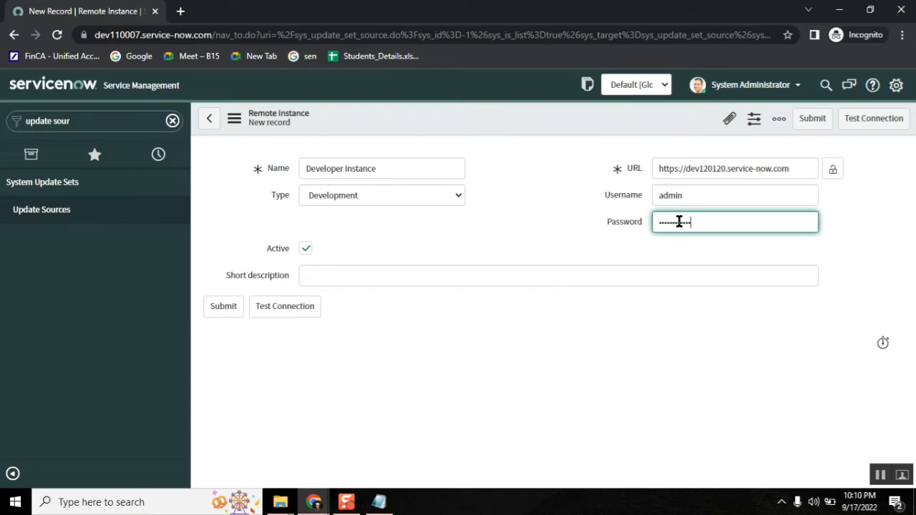
pyautogui.click(665, 340)
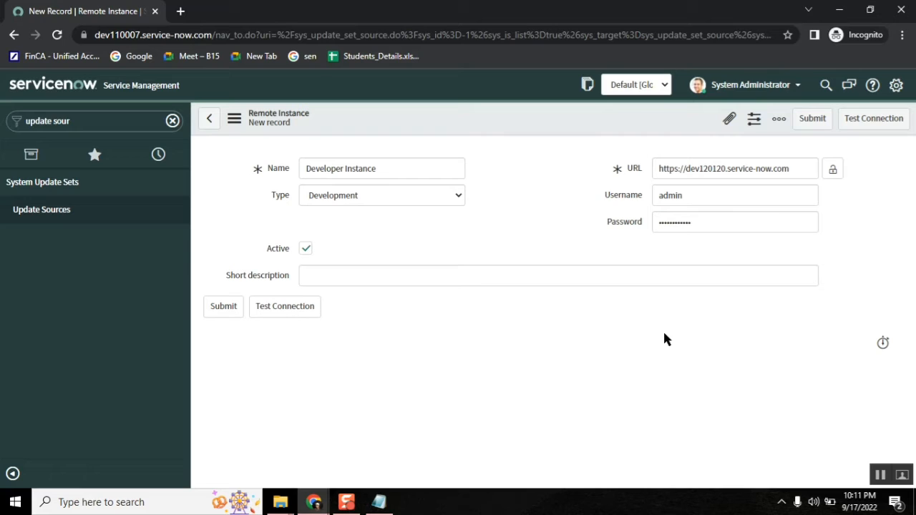
pyautogui.rightClick(627, 118)
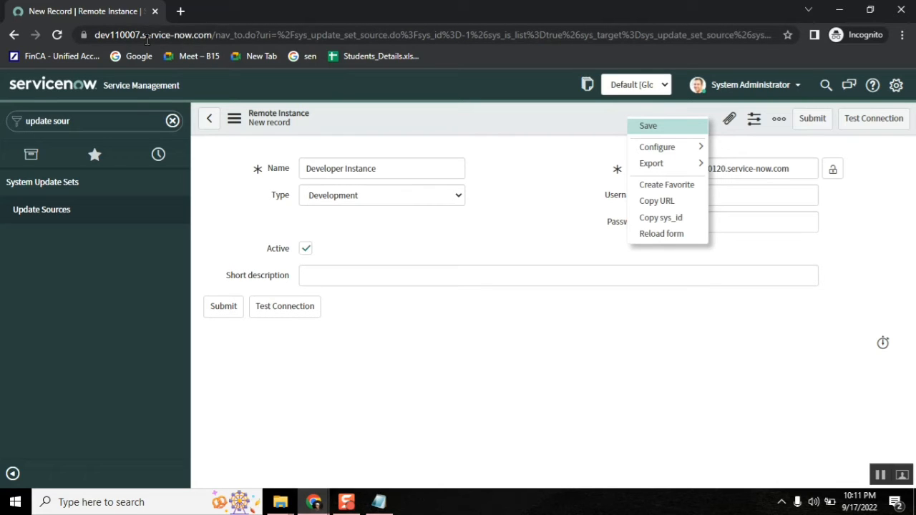
# Step: Save the Developer Instance record and confirm Test Connection reports the connection is OK
pyautogui.click(649, 127)
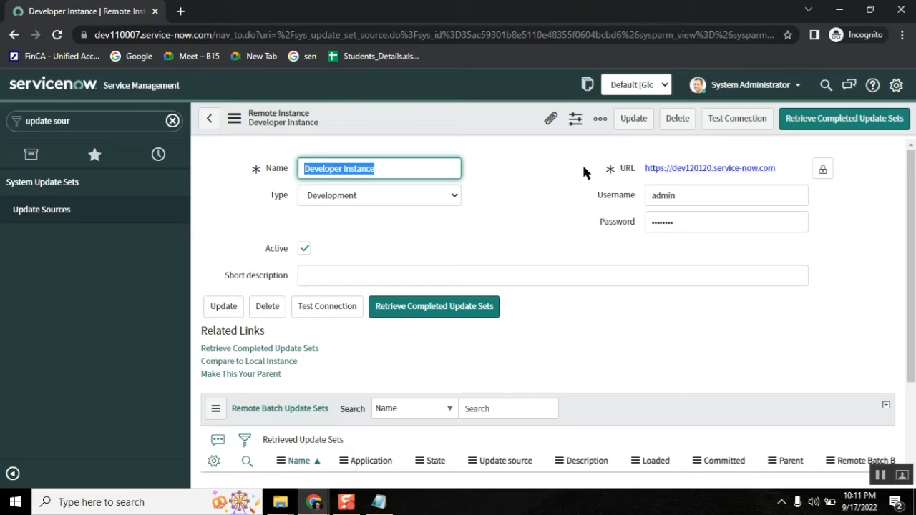
pyautogui.click(729, 129)
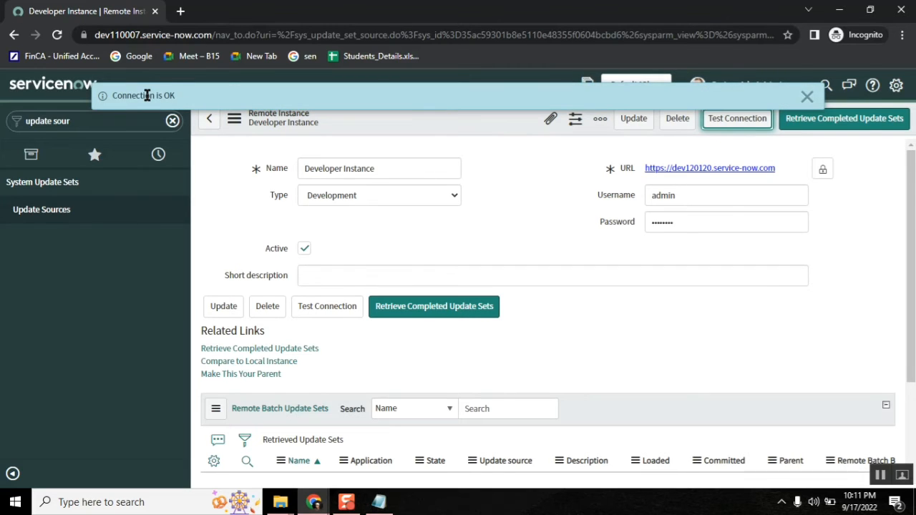
pyautogui.click(807, 96)
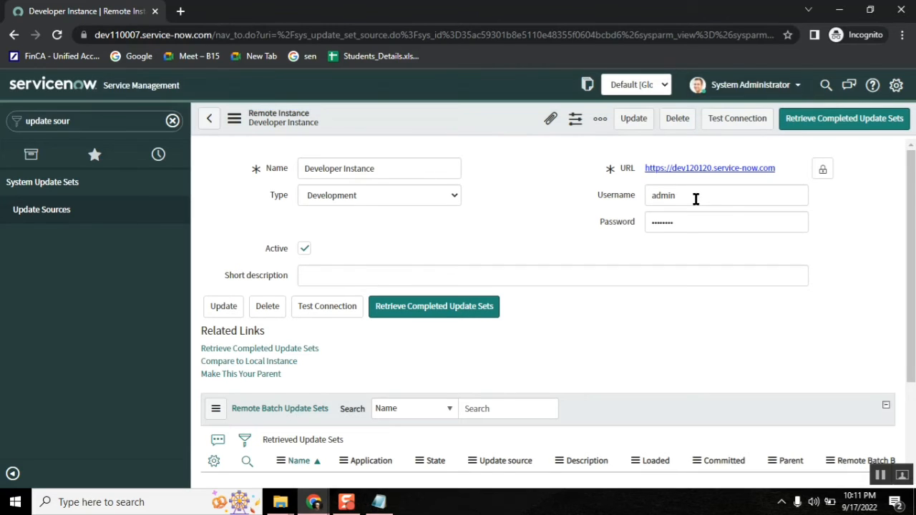
# Step: Change the stored password, save again, and review the resulting authentication-failed error
pyautogui.click(681, 224)
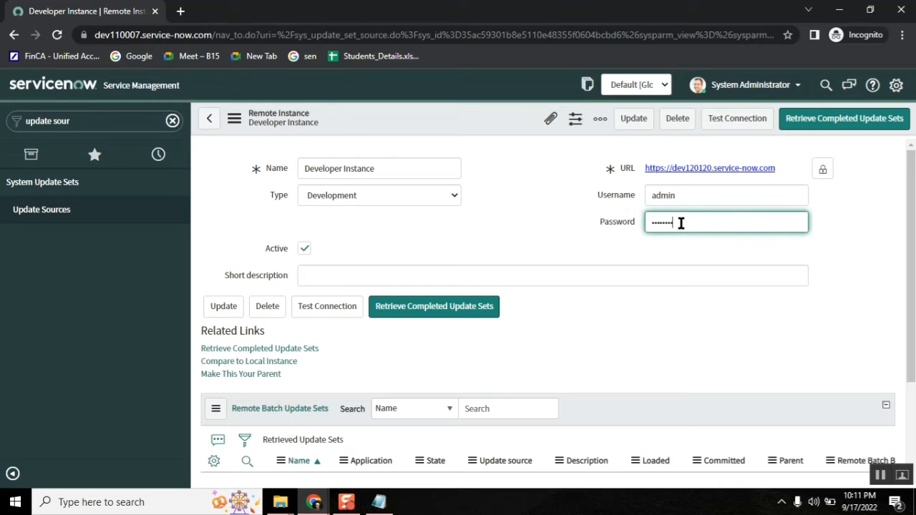
pyautogui.rightClick(479, 118)
pyautogui.click(498, 127)
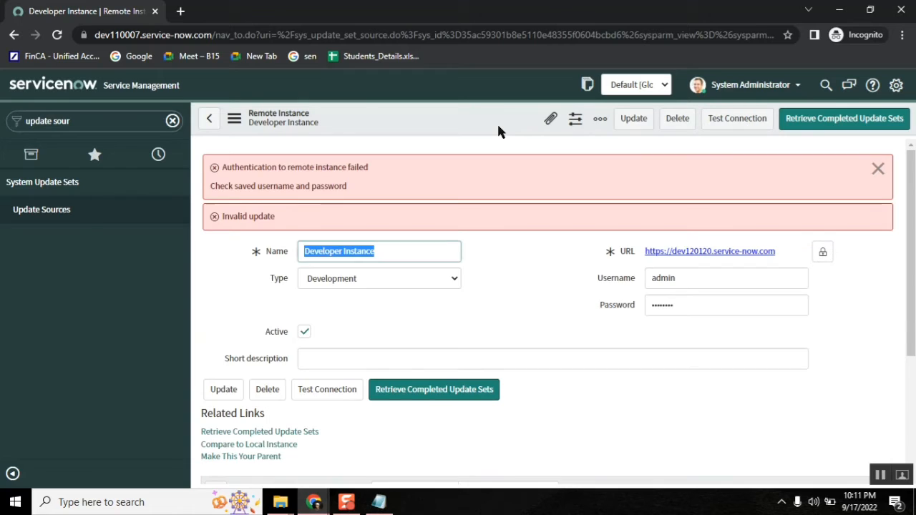
pyautogui.doubleClick(301, 165)
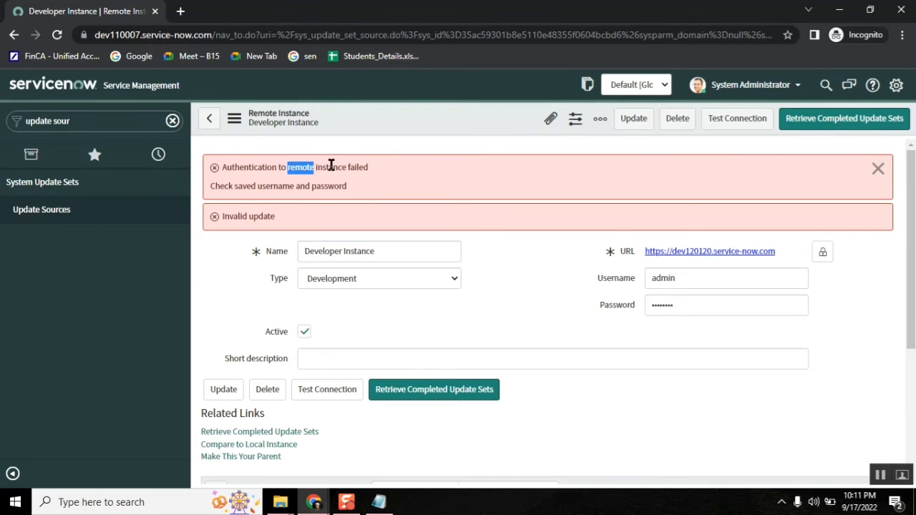
pyautogui.doubleClick(345, 166)
pyautogui.doubleClick(227, 186)
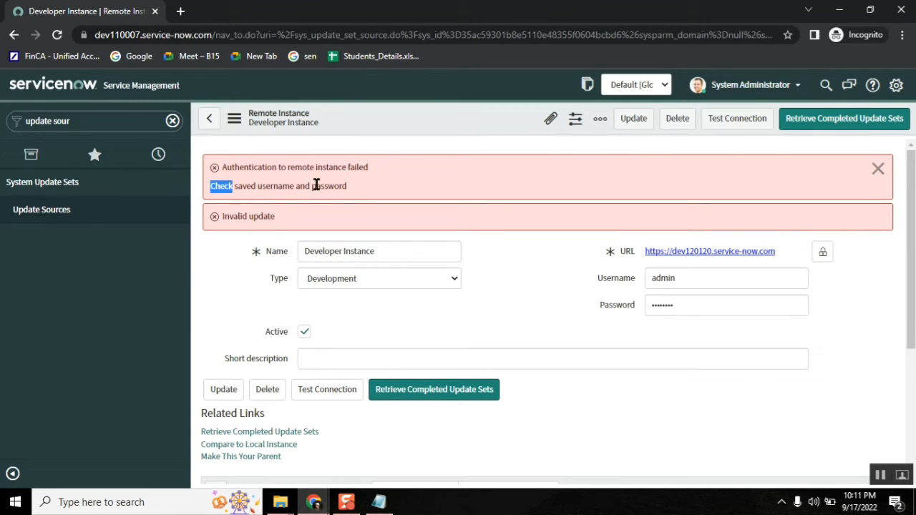
pyautogui.doubleClick(320, 185)
# Step: Replace the Password field value with the test instance password copied from the notes
pyautogui.click(878, 170)
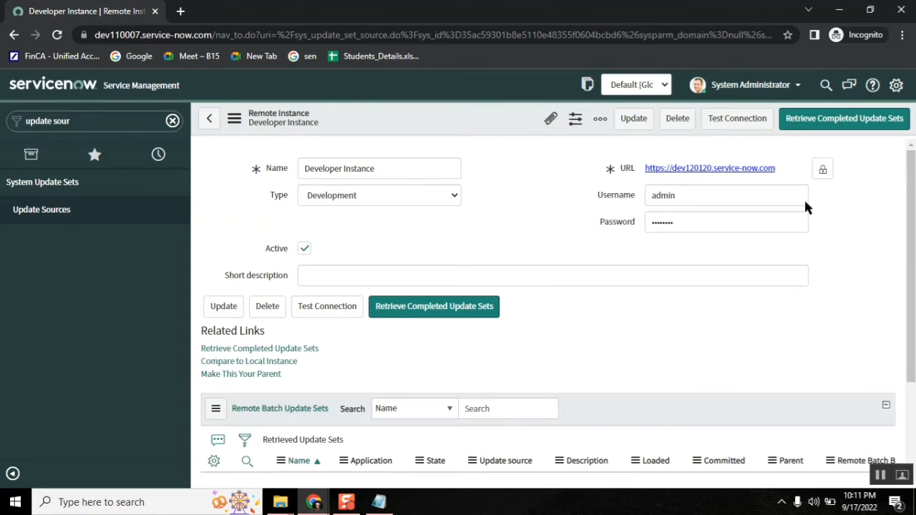
pyautogui.click(380, 505)
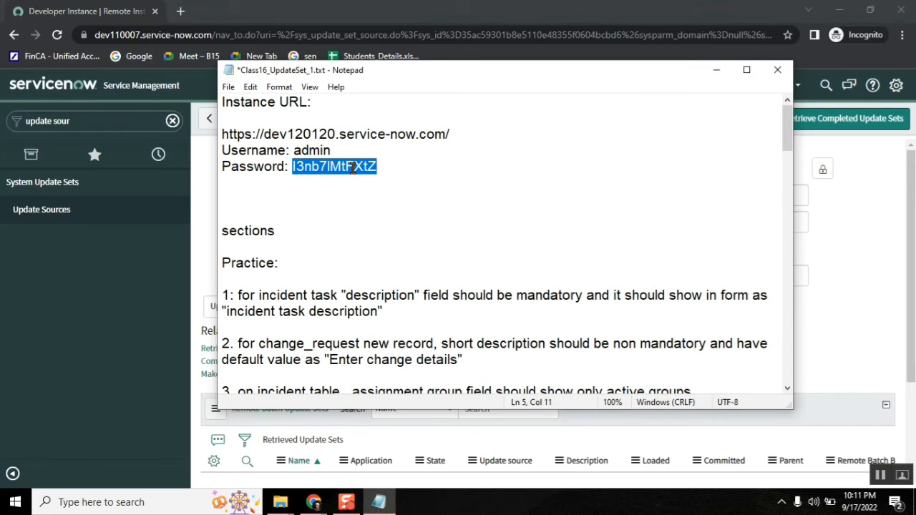
pyautogui.rightClick(354, 174)
pyautogui.click(399, 211)
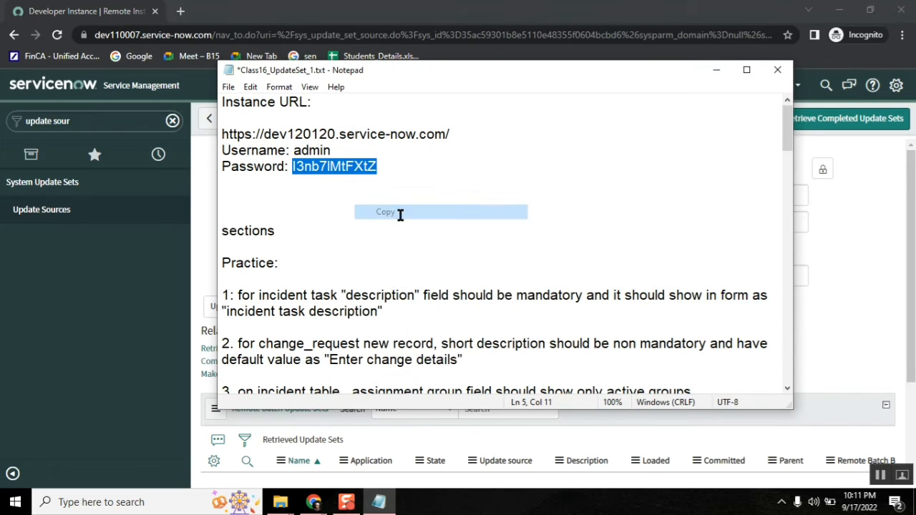
pyautogui.click(716, 70)
pyautogui.doubleClick(666, 222)
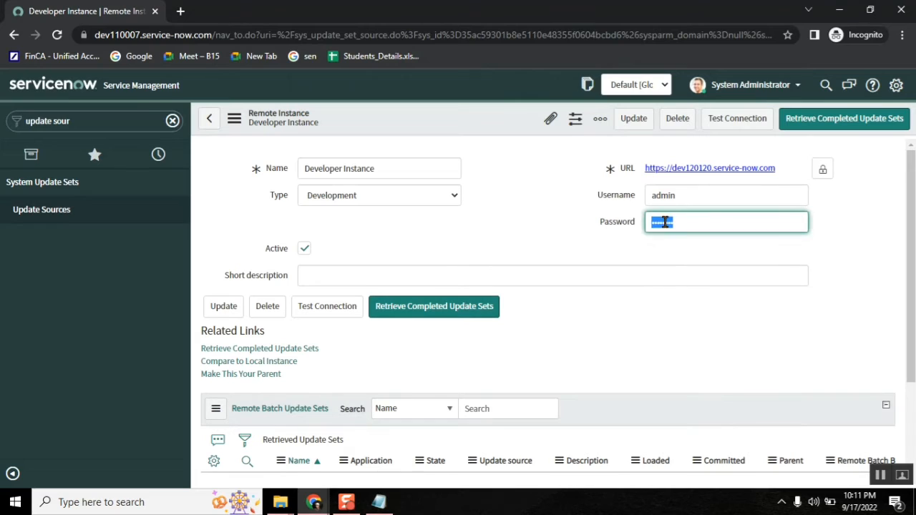
pyautogui.hotkey('ctrl', 'v')
# Step: Save the Developer Instance record and go back to the Update Sources list
pyautogui.rightClick(487, 123)
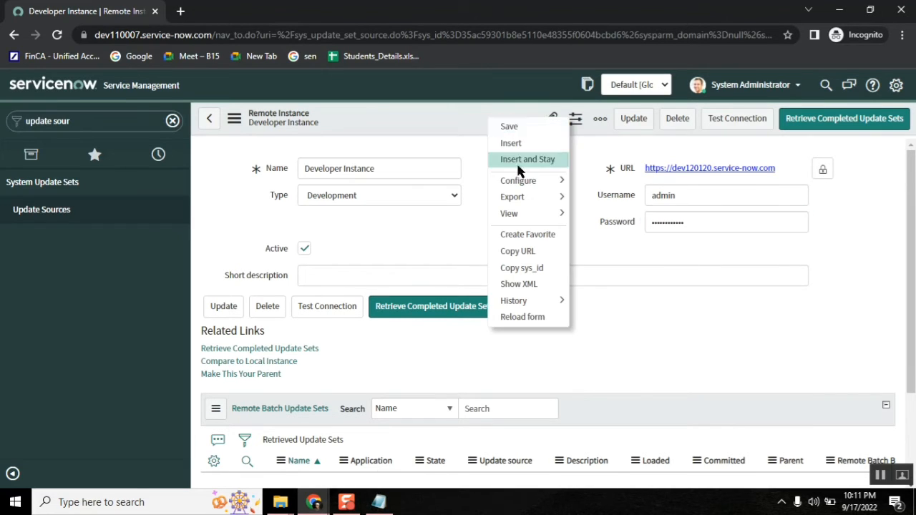
pyautogui.click(501, 126)
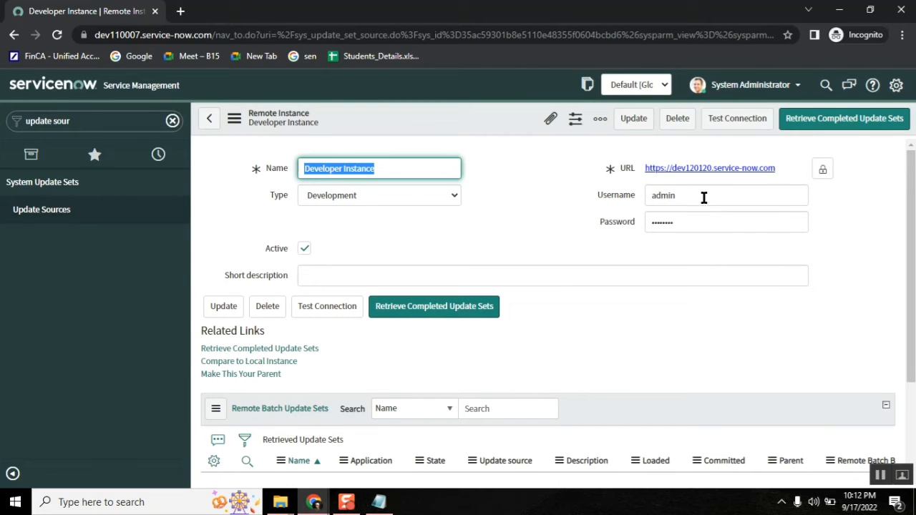
pyautogui.click(30, 213)
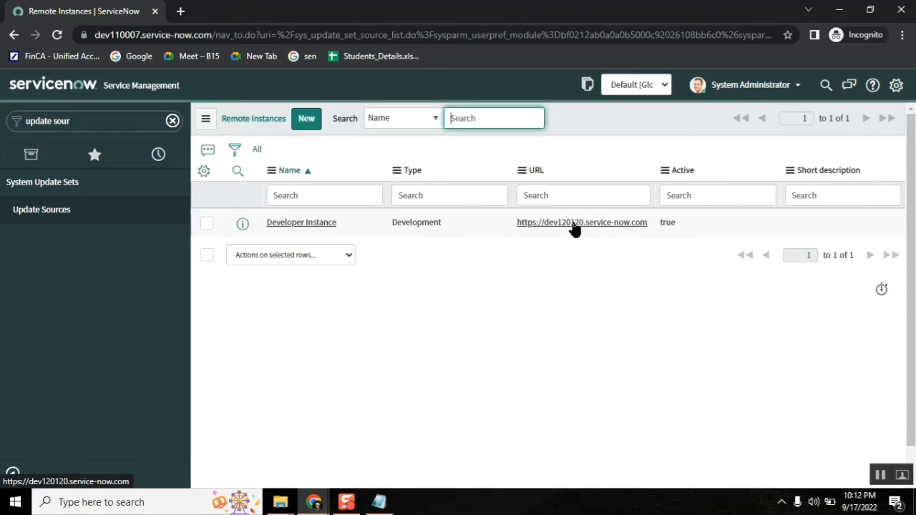
# Step: Capitalise 'dev' and 'prod' to 'Dev' and 'Prod' in the workflow line of the notes
pyautogui.click(379, 502)
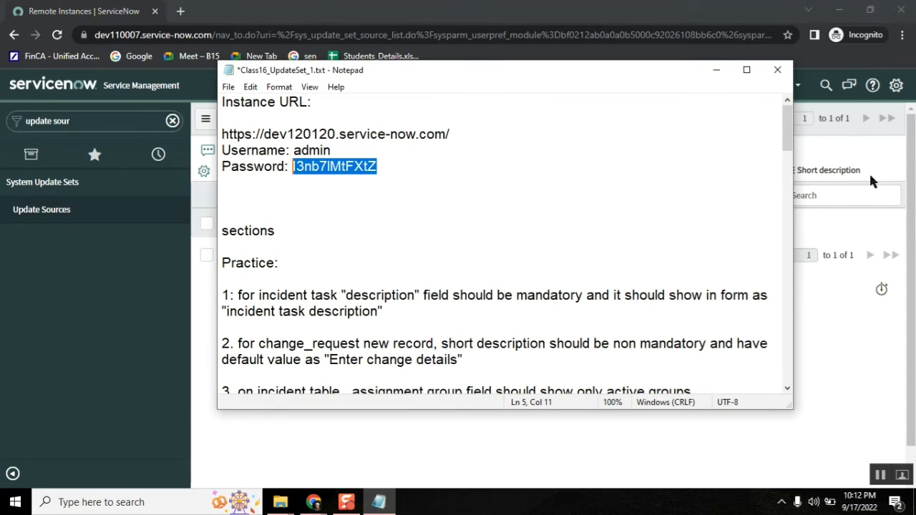
pyautogui.moveTo(787, 129); pyautogui.dragTo(791, 351)
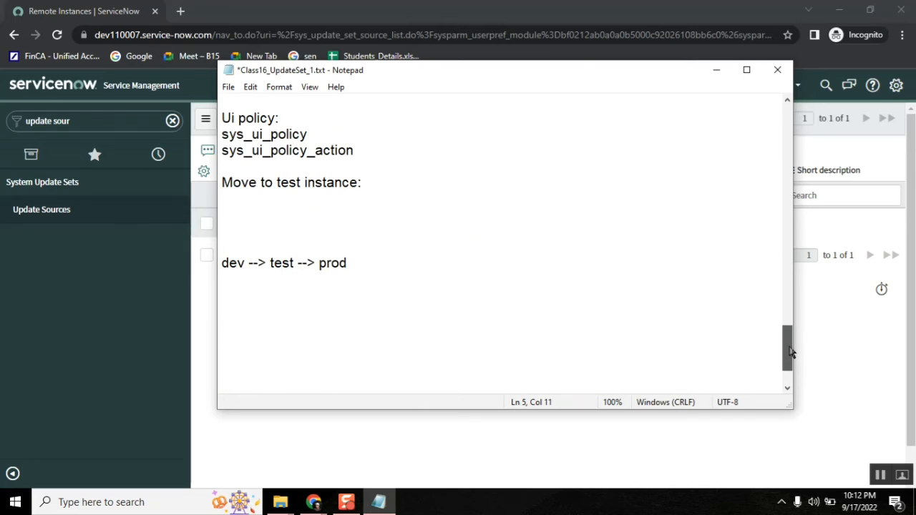
pyautogui.doubleClick(332, 264)
pyautogui.doubleClick(284, 264)
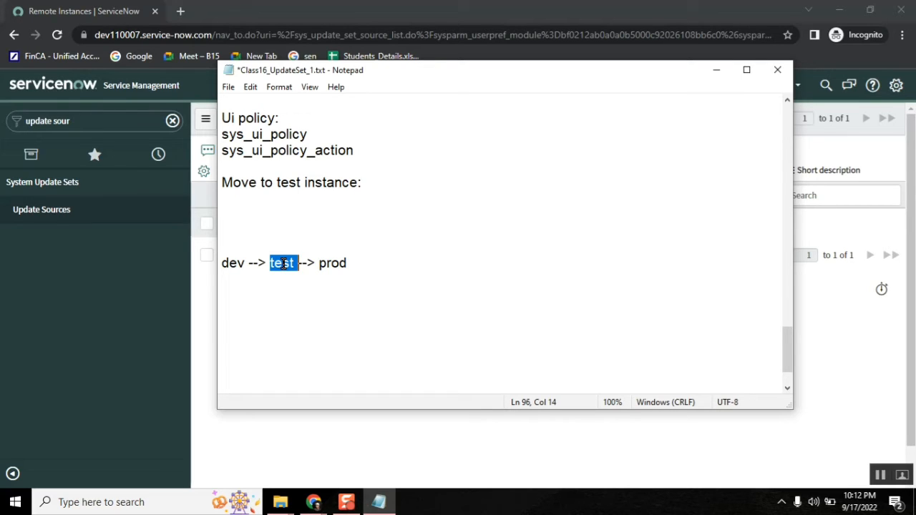
pyautogui.click(348, 249)
pyautogui.click(348, 263)
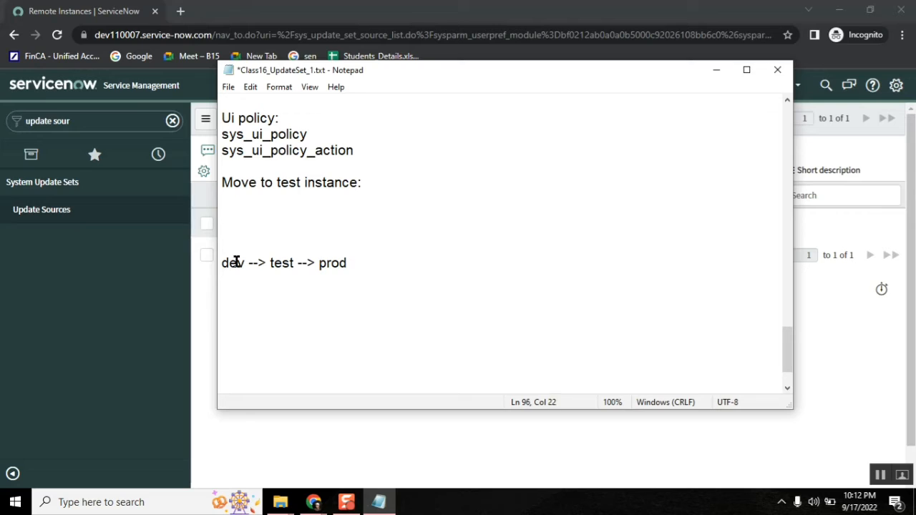
pyautogui.click(226, 264)
pyautogui.press('BackSpace')
pyautogui.write('D')
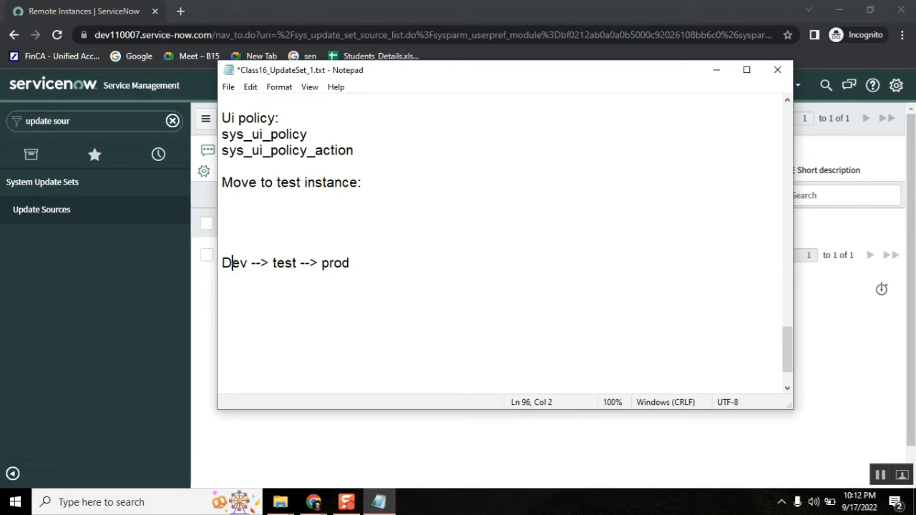
pyautogui.click(326, 263)
pyautogui.press('Delete')
pyautogui.write('P')
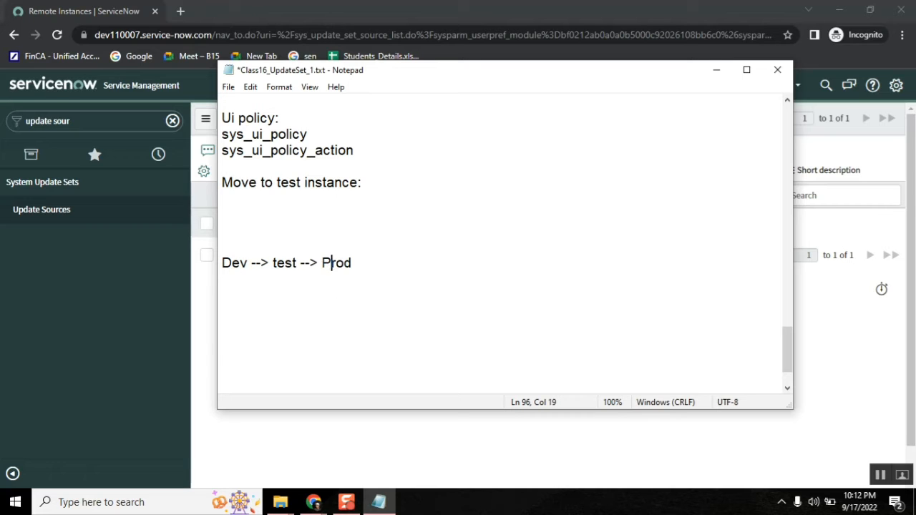
# Step: Add the '- Update source' bullet, noting to create one pointing to the lower instance if missing
pyautogui.click(716, 69)
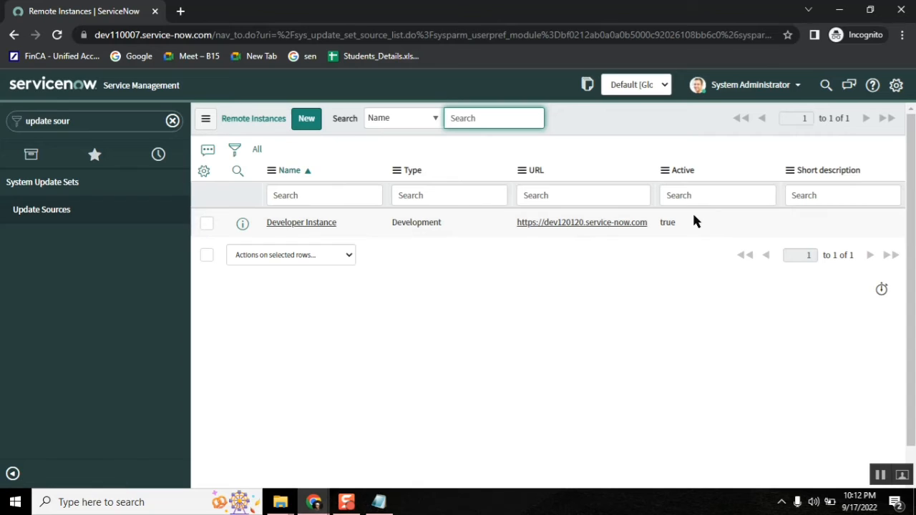
pyautogui.click(514, 325)
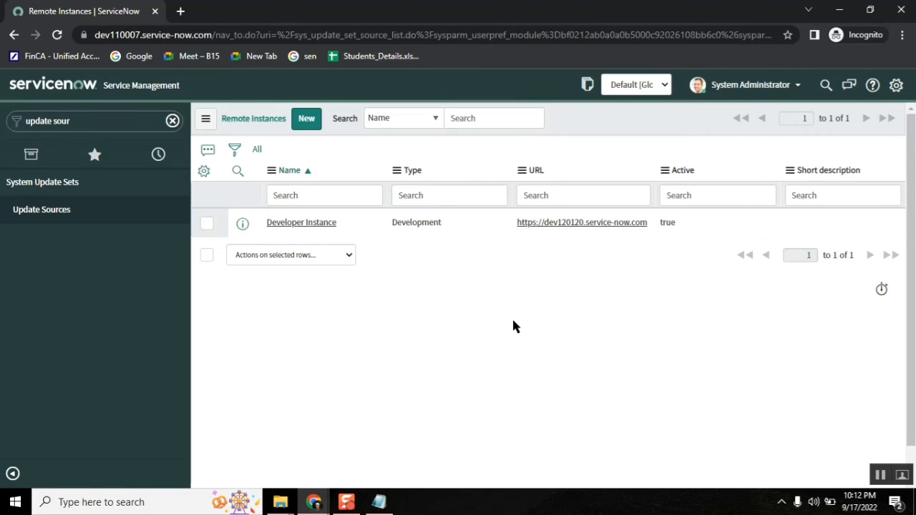
pyautogui.click(379, 502)
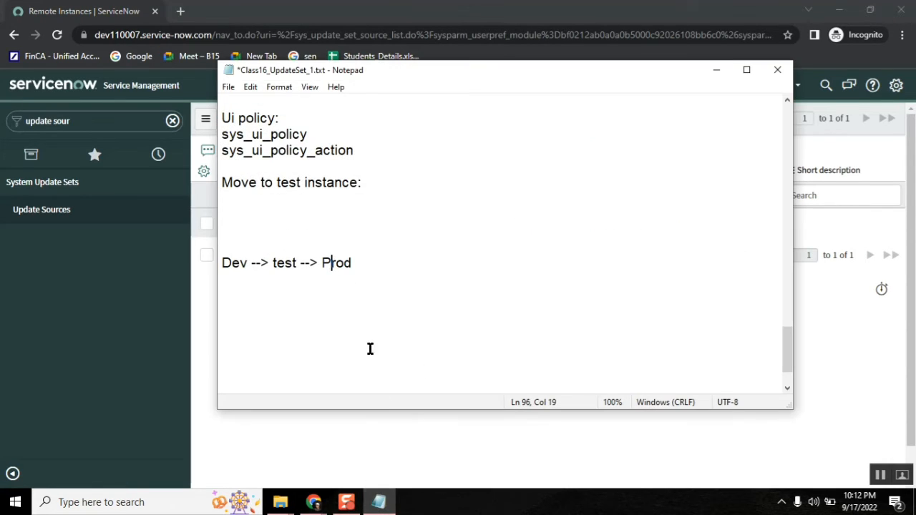
pyautogui.click(278, 201)
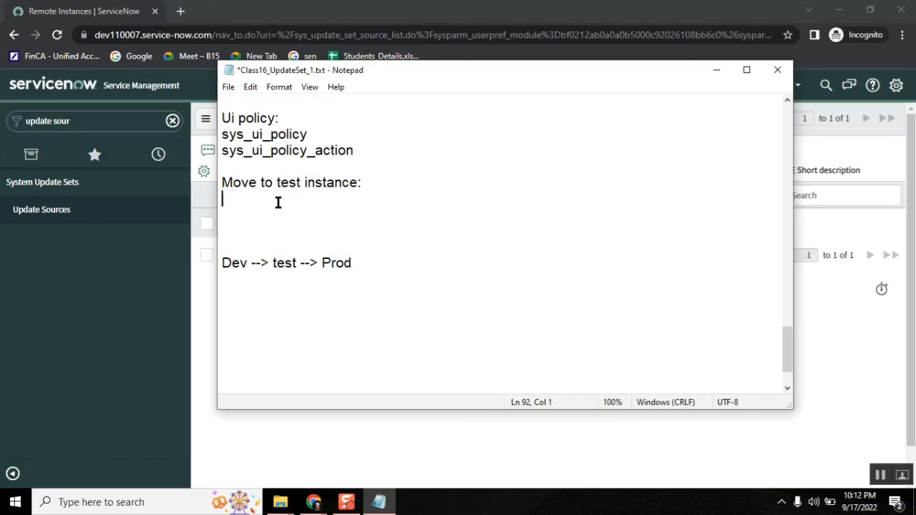
pyautogui.click(361, 184)
pyautogui.press('Return')
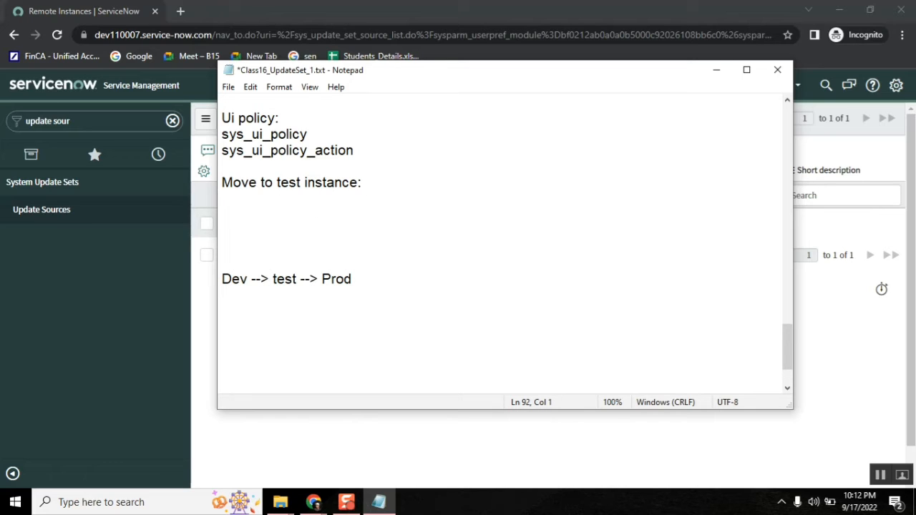
pyautogui.write('- Update s')
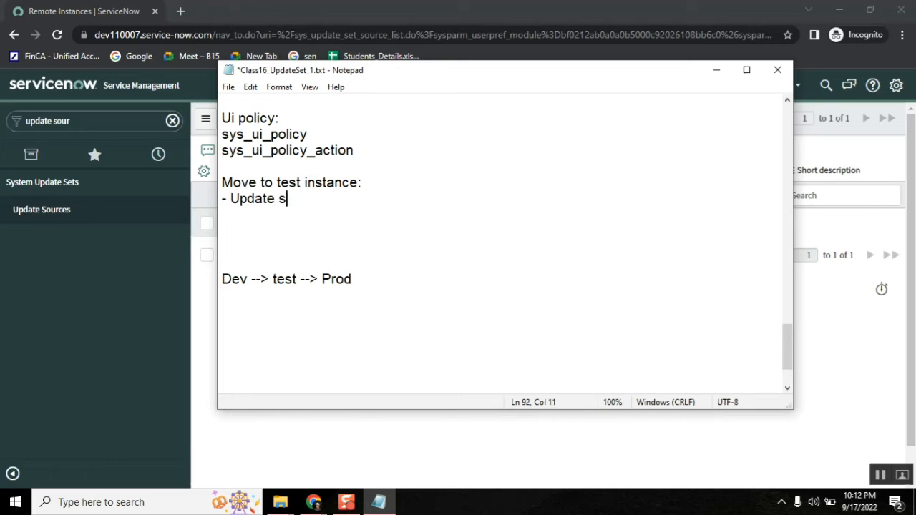
pyautogui.write('ource')
pyautogui.press('Return')
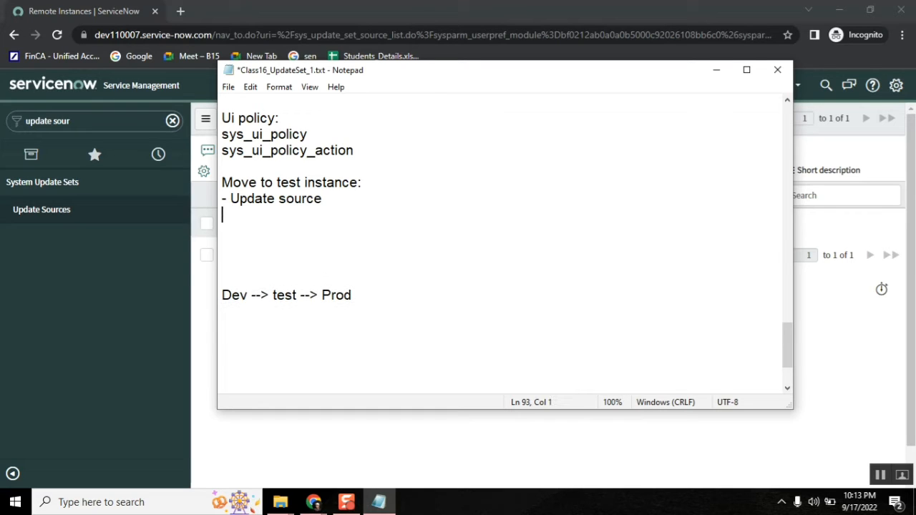
pyautogui.press('Return')
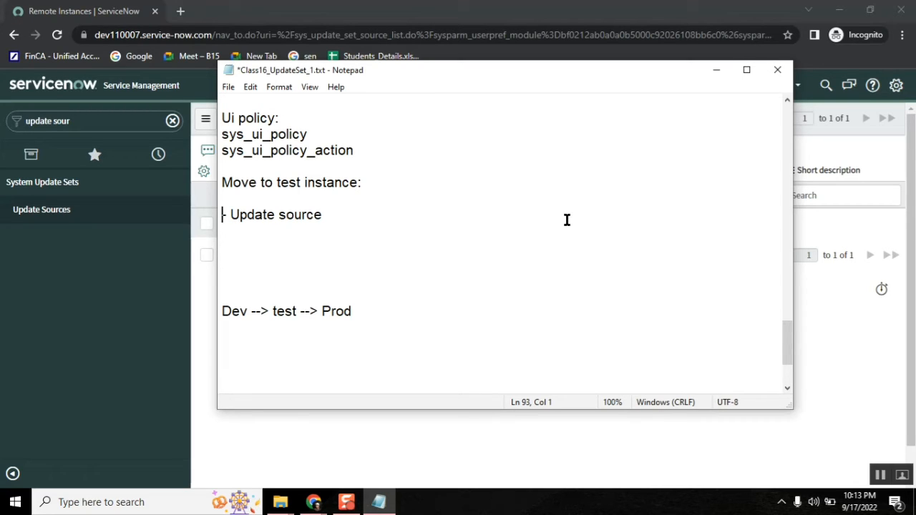
pyautogui.click(374, 207)
pyautogui.write('(If not')
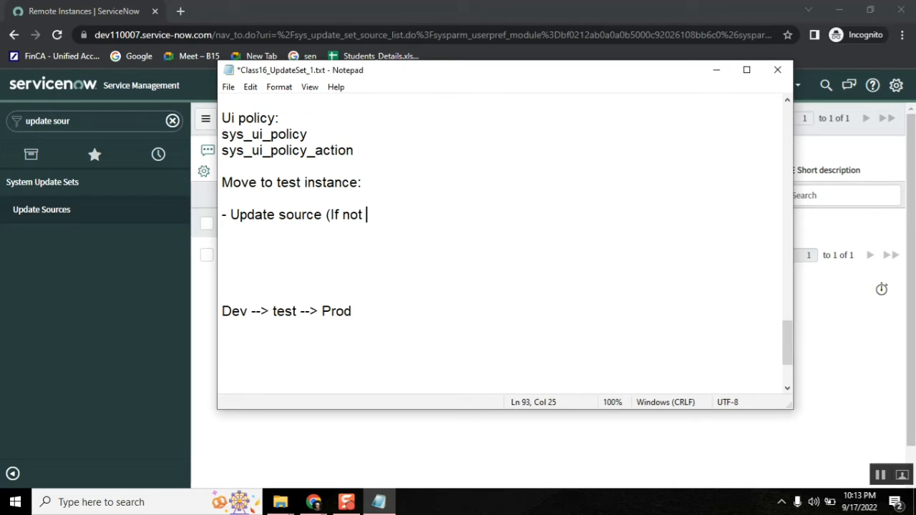
pyautogui.write('created alread')
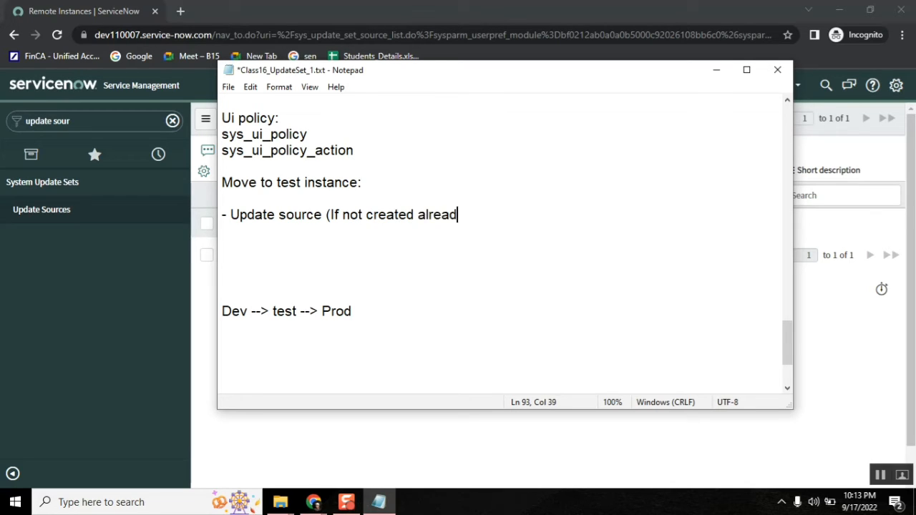
pyautogui.write('y - create o')
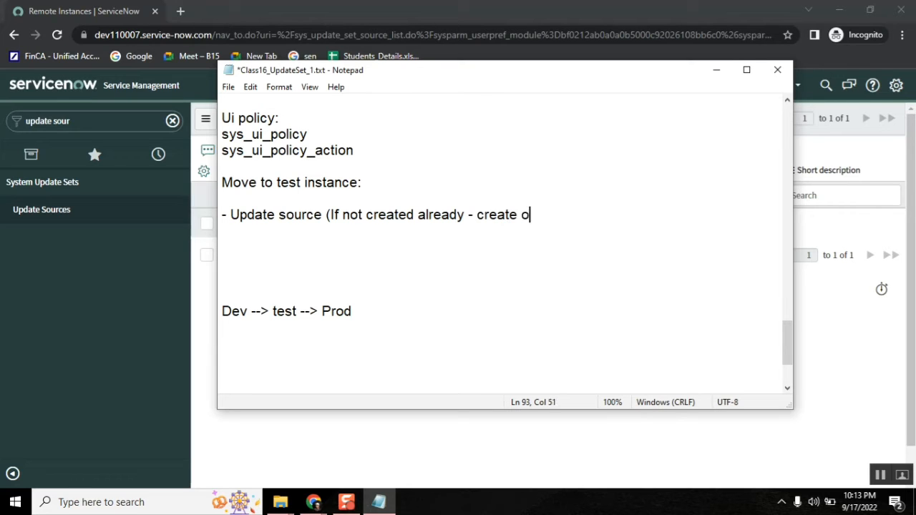
pyautogui.write('ne update s')
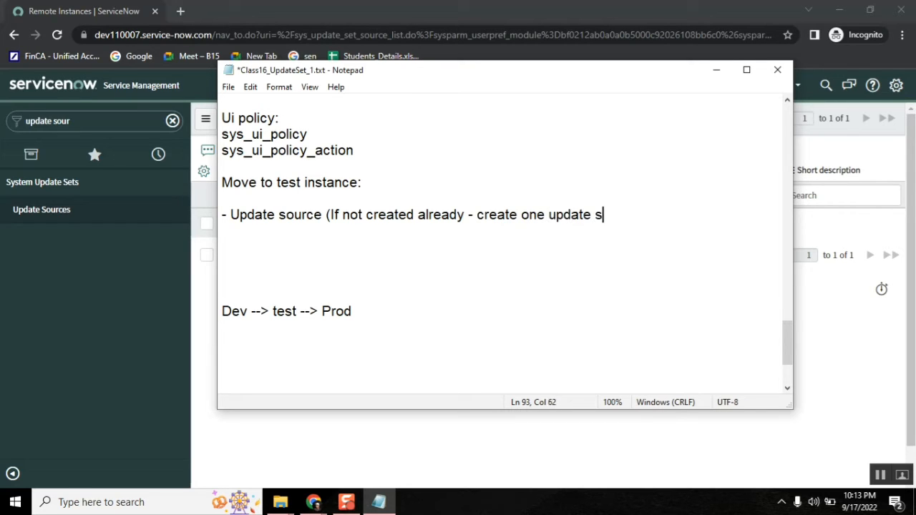
pyautogui.write('ource point to')
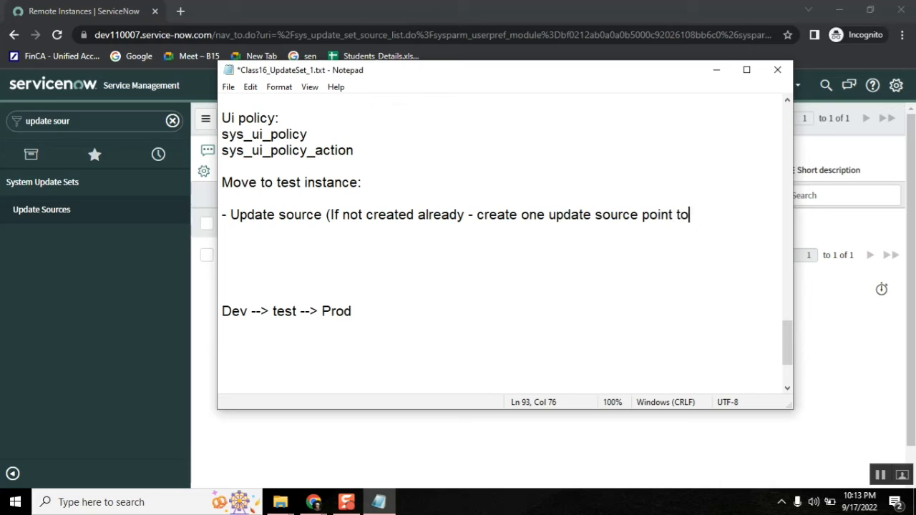
pyautogui.write(' lower insta')
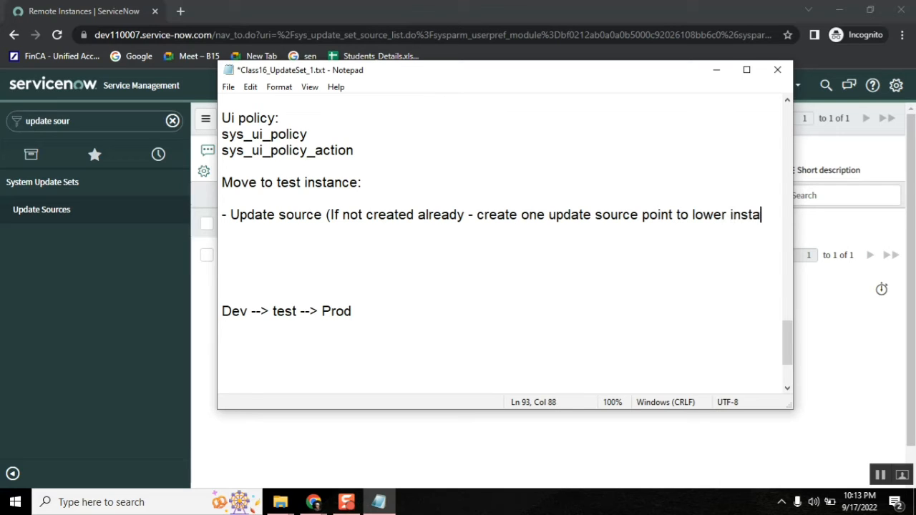
pyautogui.write('nce)')
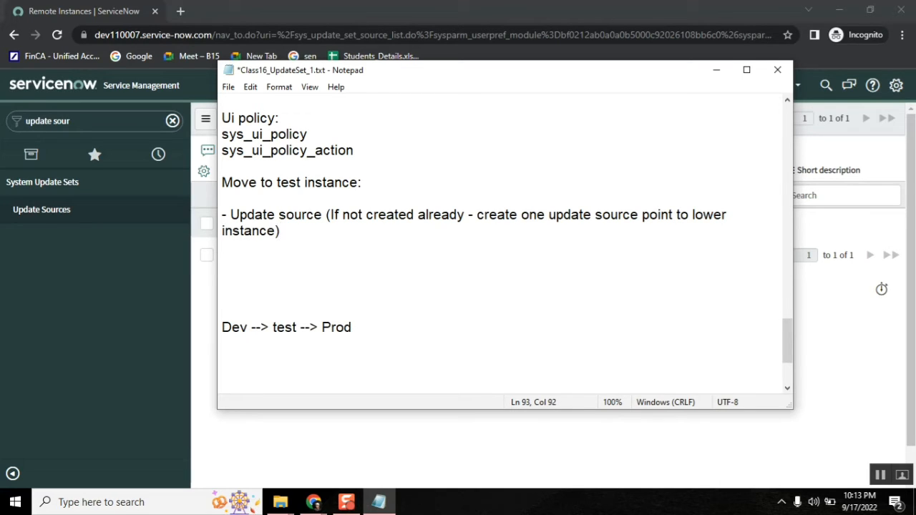
pyautogui.press('Return')
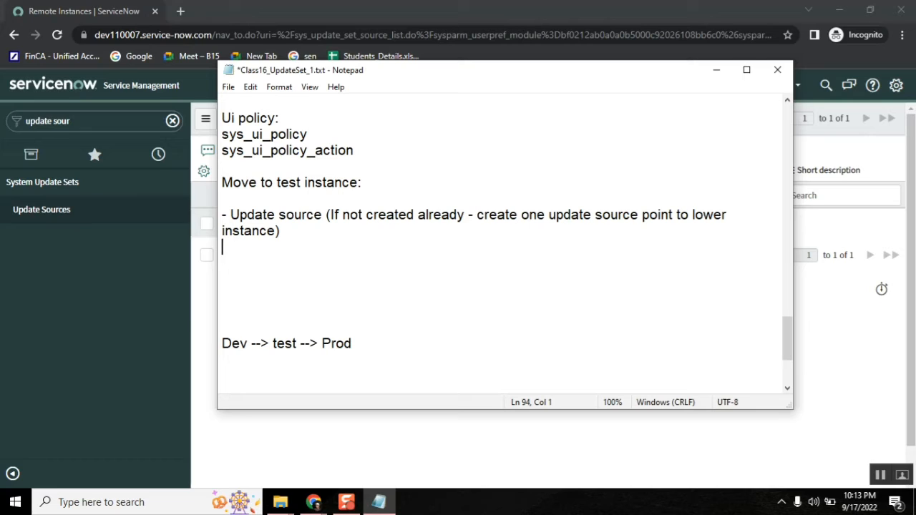
pyautogui.write('-')
# Step: Open the Developer Instance record and check its Retrieved Update Sets list, which is still empty
pyautogui.click(294, 451)
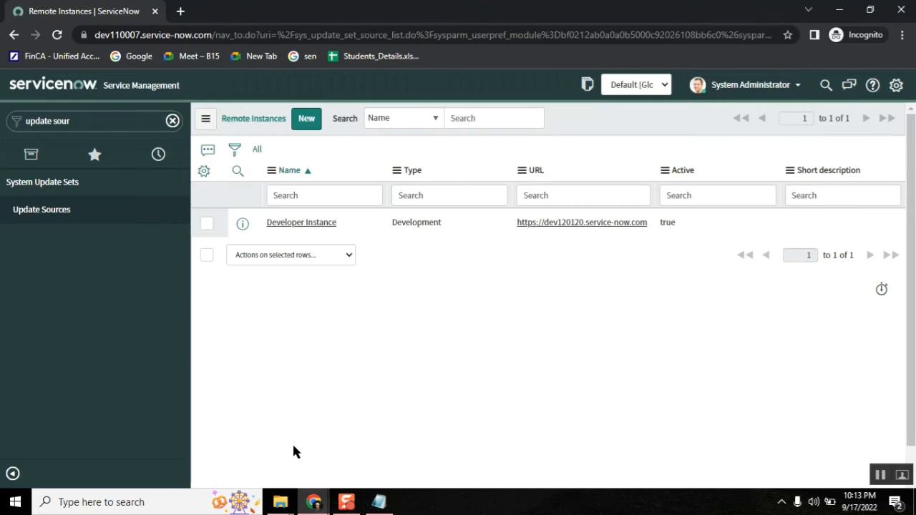
pyautogui.click(313, 223)
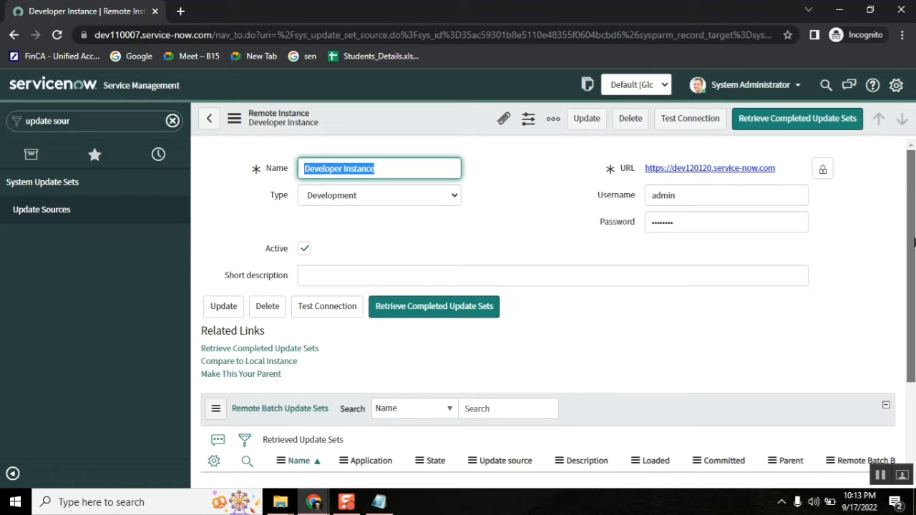
pyautogui.scroll(-2, 872, 466)
pyautogui.scroll(1, 872, 465)
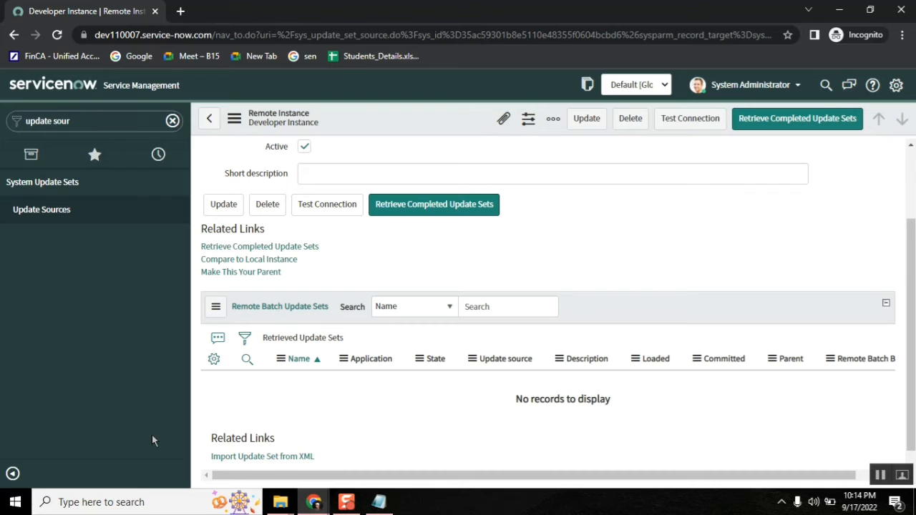
# Step: On the source instance, filter Local Update Sets to State = Complete, narrowing 41 sets to 14
pyautogui.click(313, 502)
pyautogui.click(141, 456)
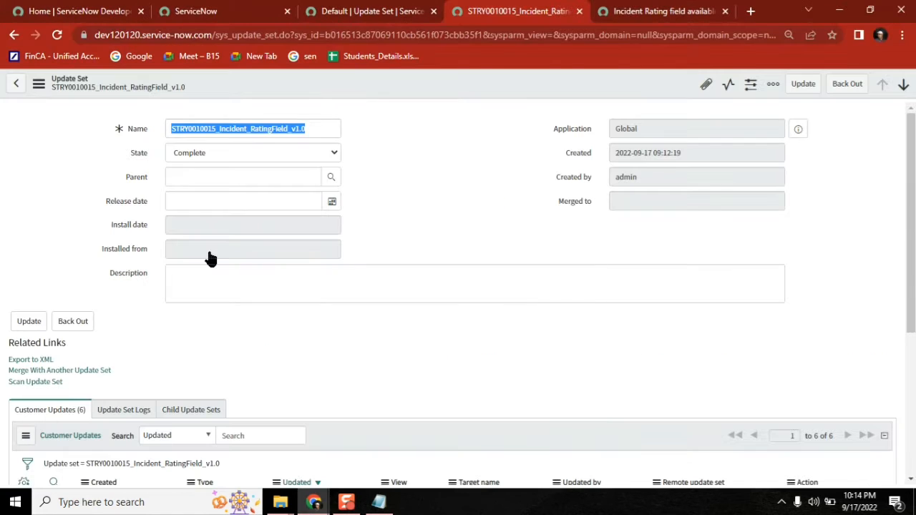
pyautogui.click(222, 11)
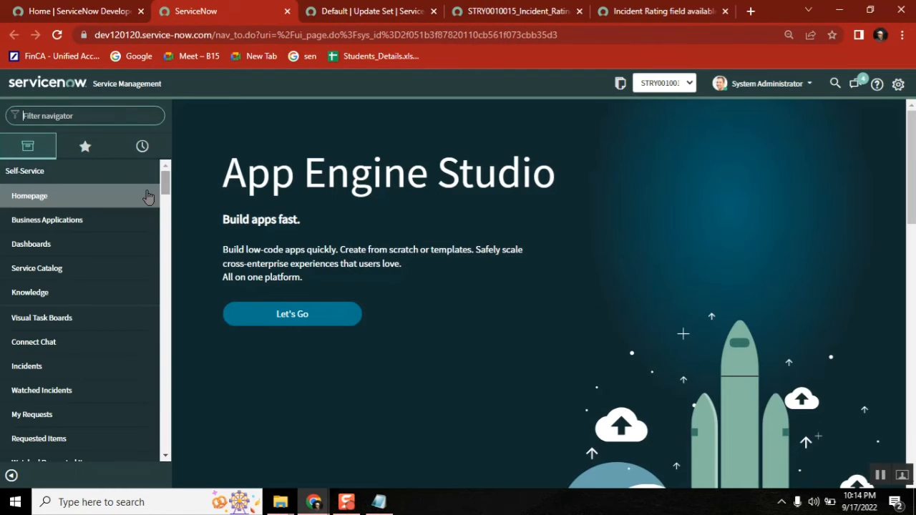
pyautogui.click(94, 116)
pyautogui.write('local up')
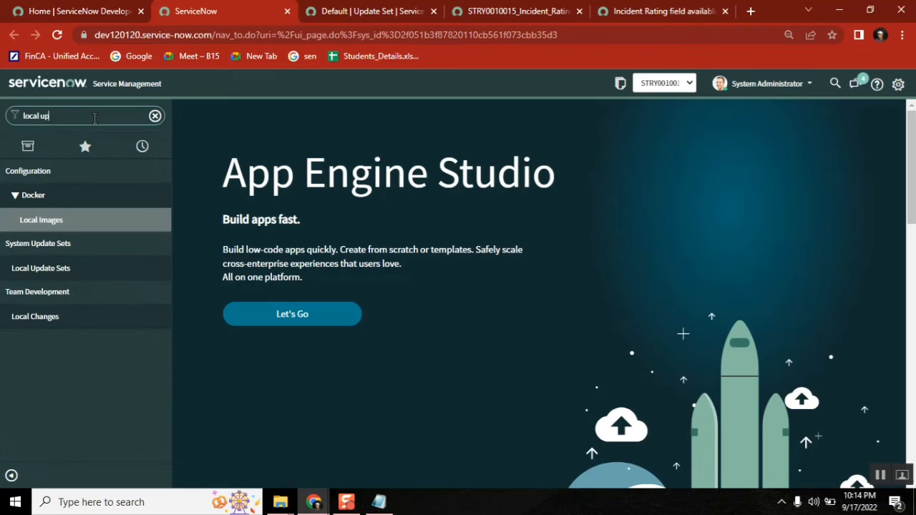
pyautogui.write('date sets')
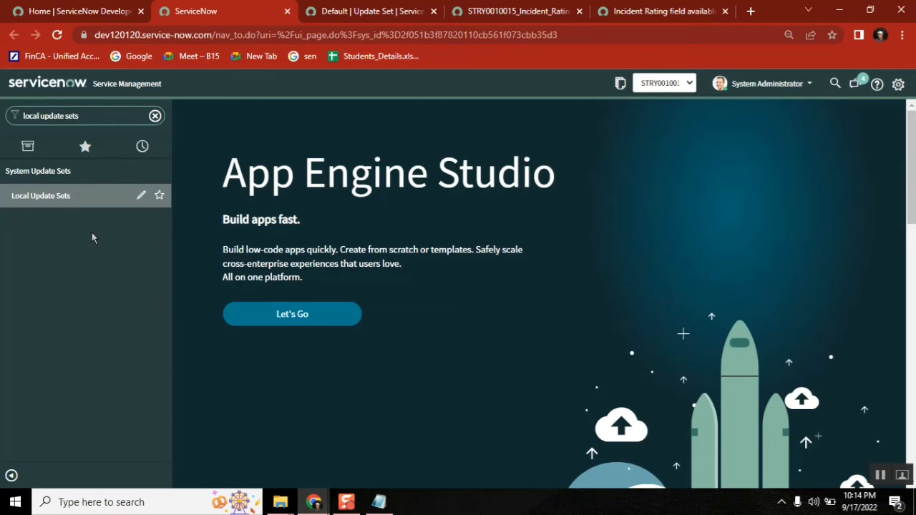
pyautogui.click(60, 204)
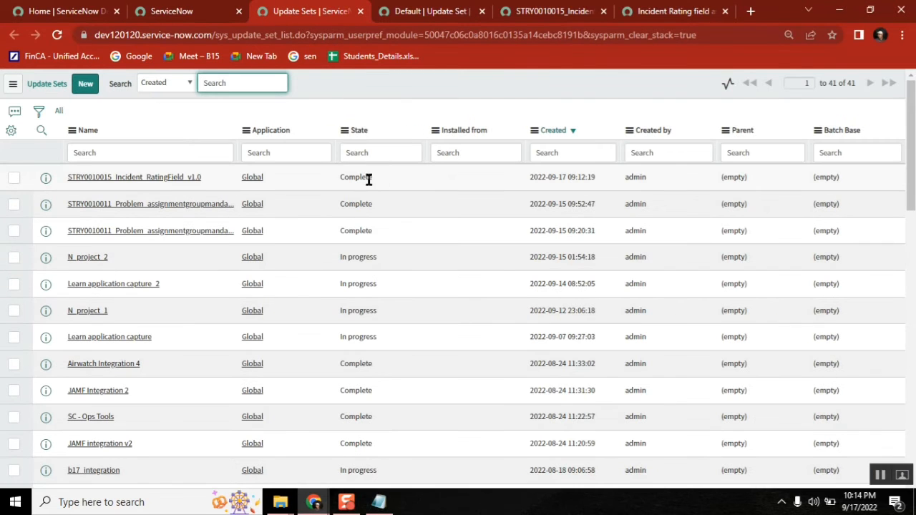
pyautogui.rightClick(369, 180)
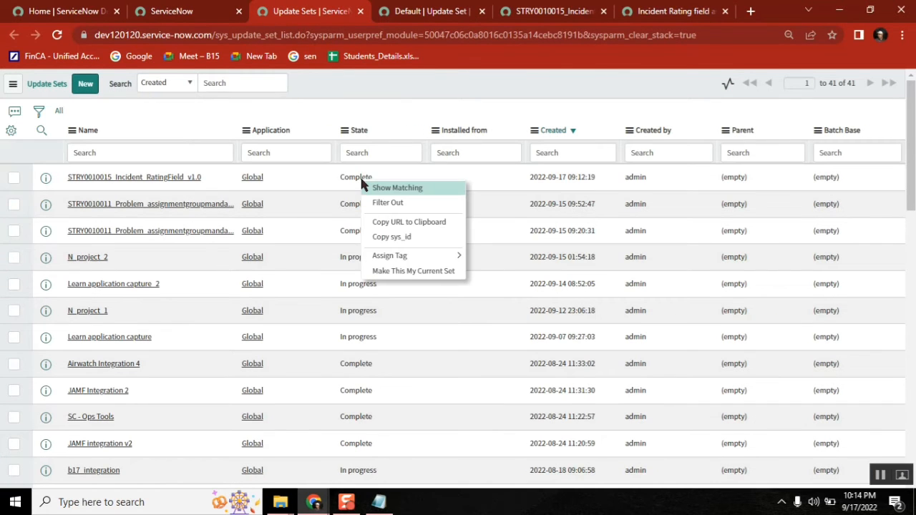
pyautogui.click(396, 190)
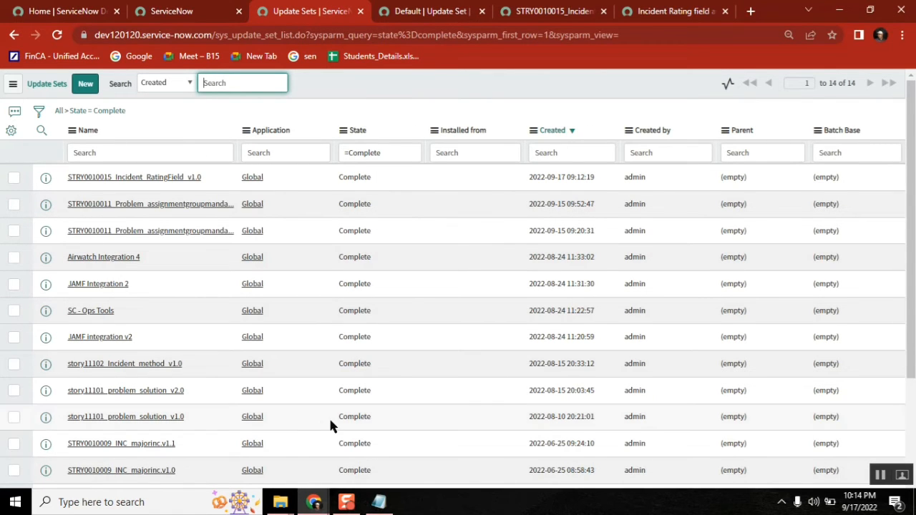
pyautogui.hotkey('alt', 'Tab')
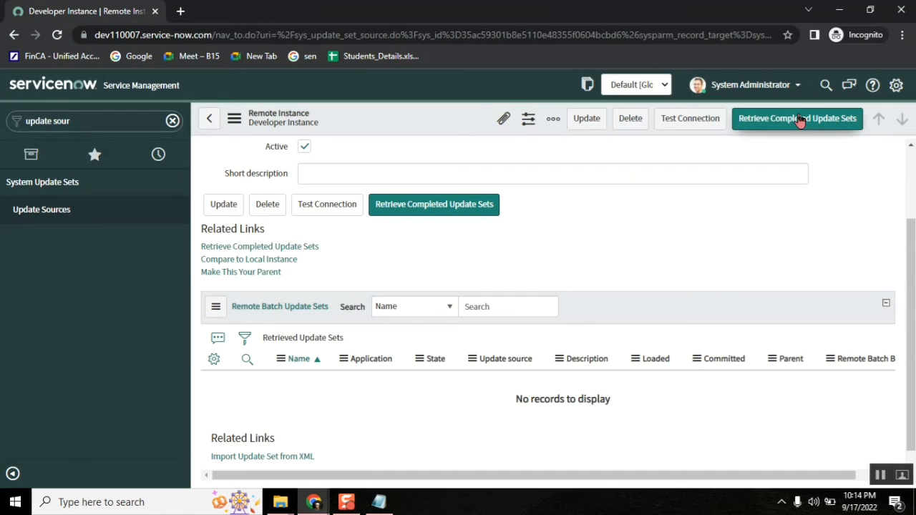
# Step: Retrieve Developer Instance's completed update sets, getting 10 retrieved and previewed
pyautogui.click(800, 120)
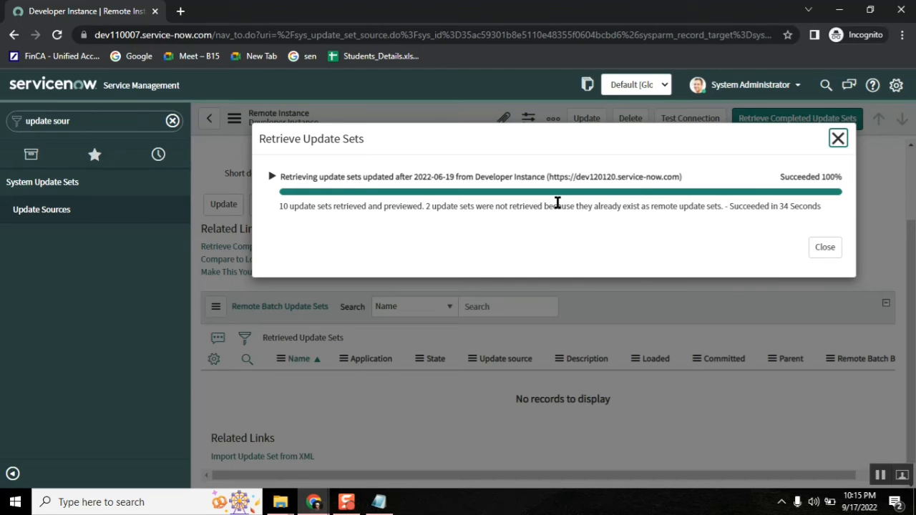
pyautogui.click(823, 250)
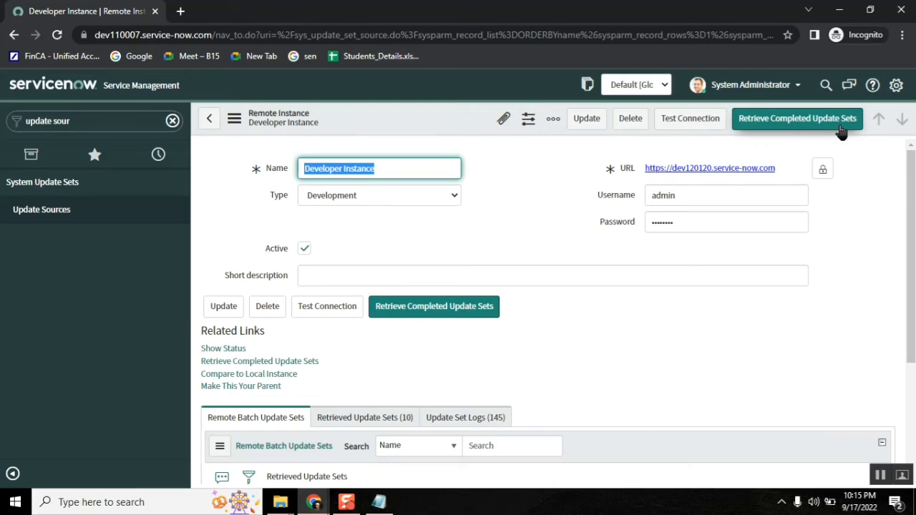
# Step: Show the Retrieved Update Sets (10) list and scroll through the ten Previewed sets
pyautogui.scroll(-3, 892, 344)
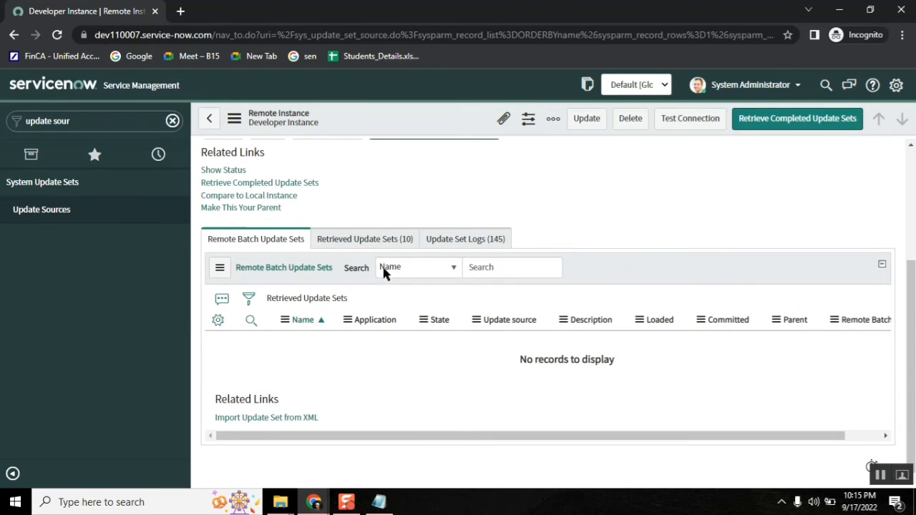
pyautogui.click(367, 241)
pyautogui.moveTo(316, 504)
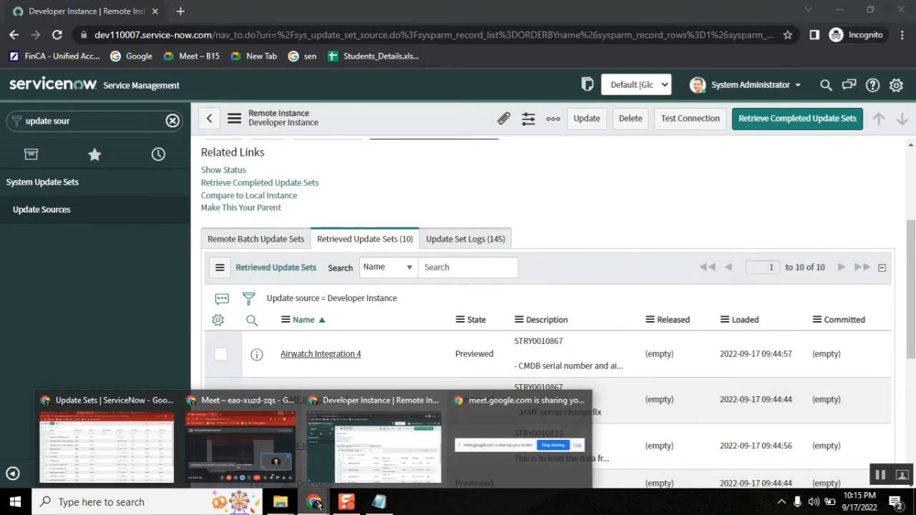
pyautogui.click(119, 444)
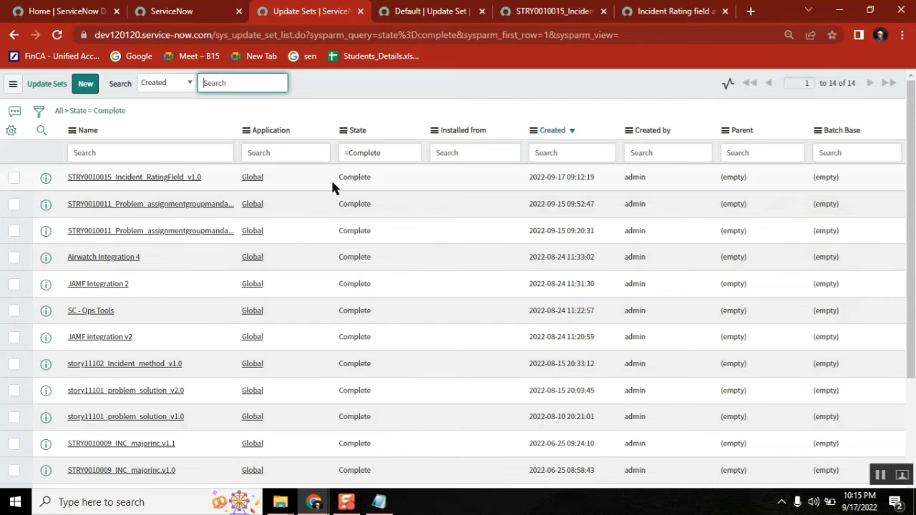
pyautogui.click(842, 13)
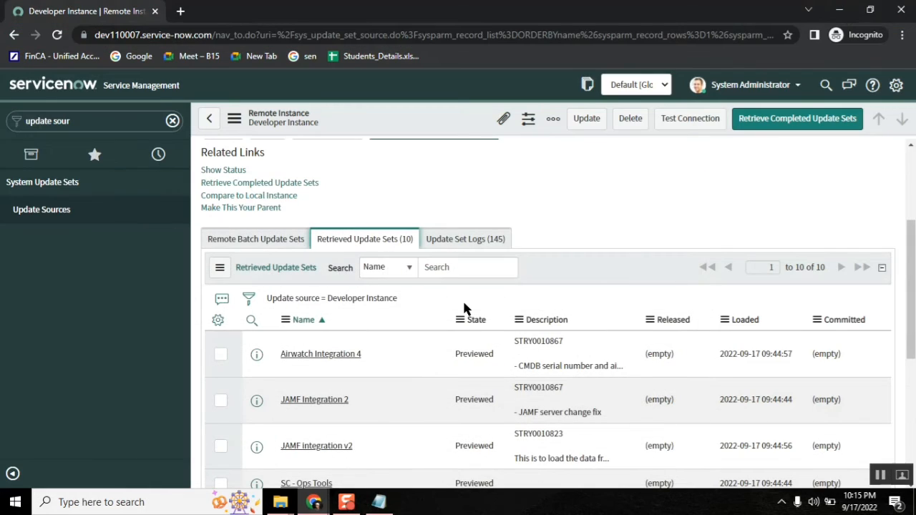
pyautogui.moveTo(913, 269); pyautogui.dragTo(914, 389)
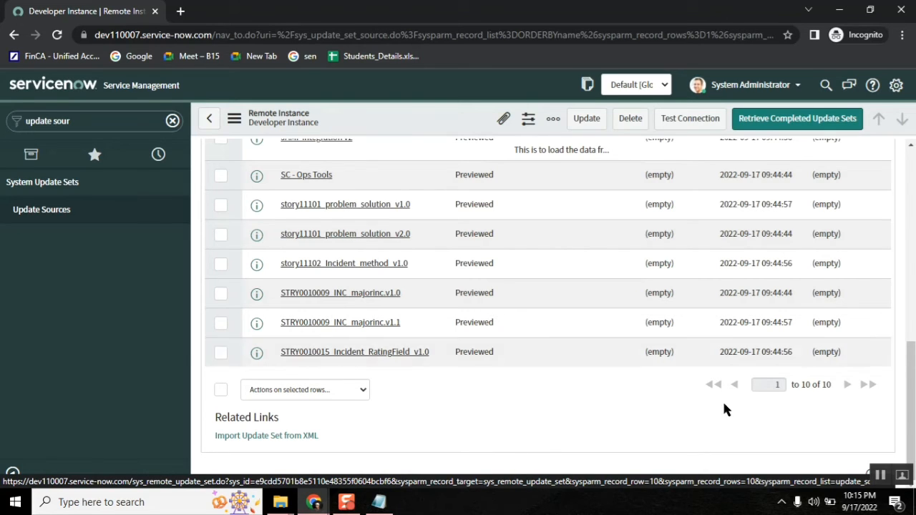
pyautogui.moveTo(912, 358); pyautogui.dragTo(915, 278)
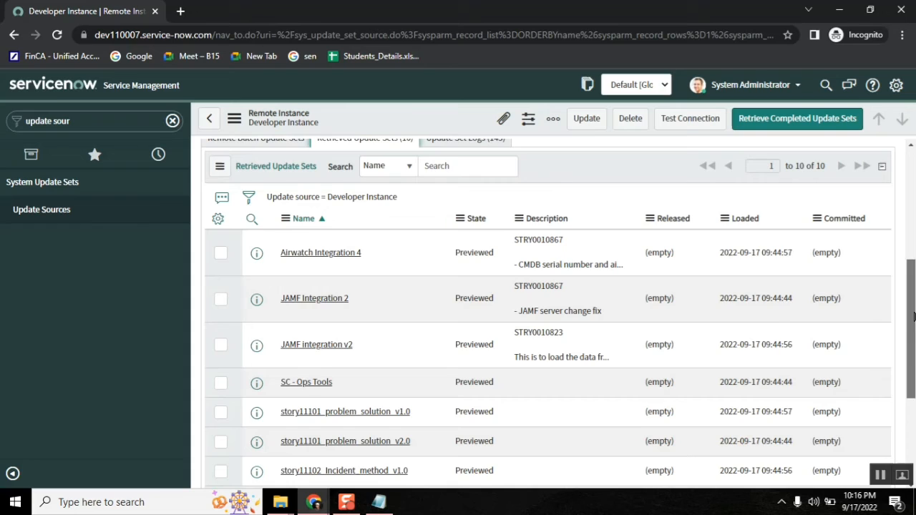
pyautogui.scroll(-3, 911, 318)
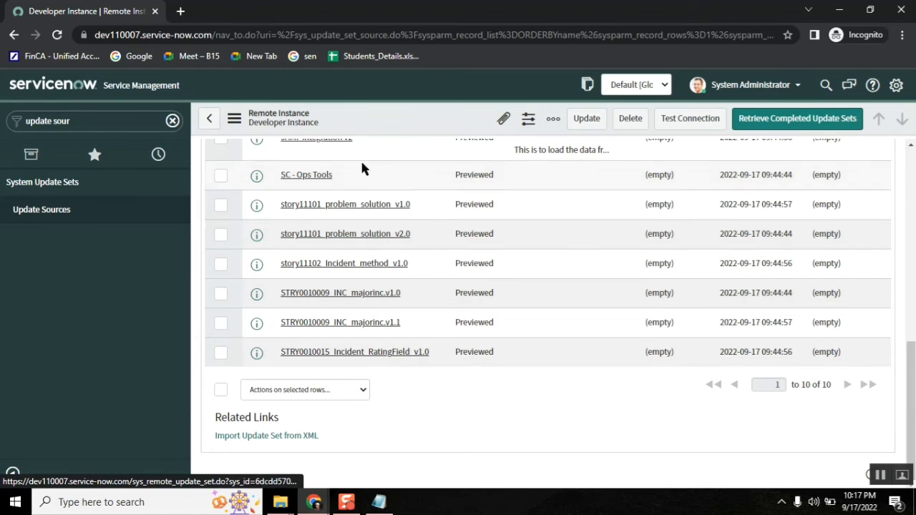
# Step: Open the retrieved STRY0010015_Incident_RatingField_v1.0 update set and review its 8 missing-field preview errors
pyautogui.click(360, 353)
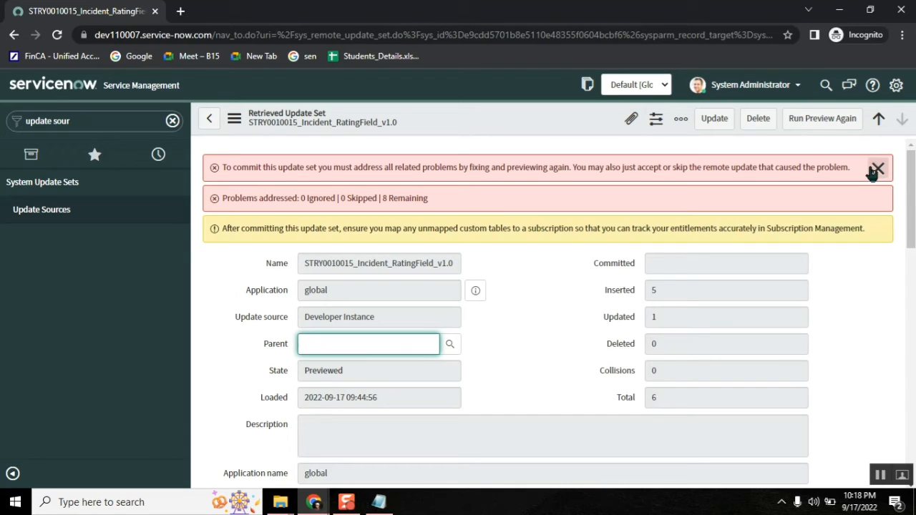
pyautogui.click(529, 312)
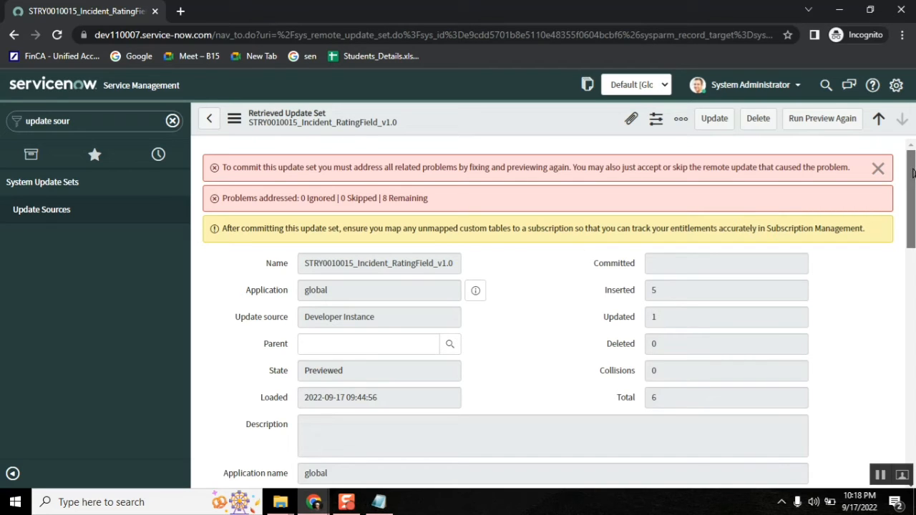
pyautogui.moveTo(913, 172); pyautogui.dragTo(912, 295)
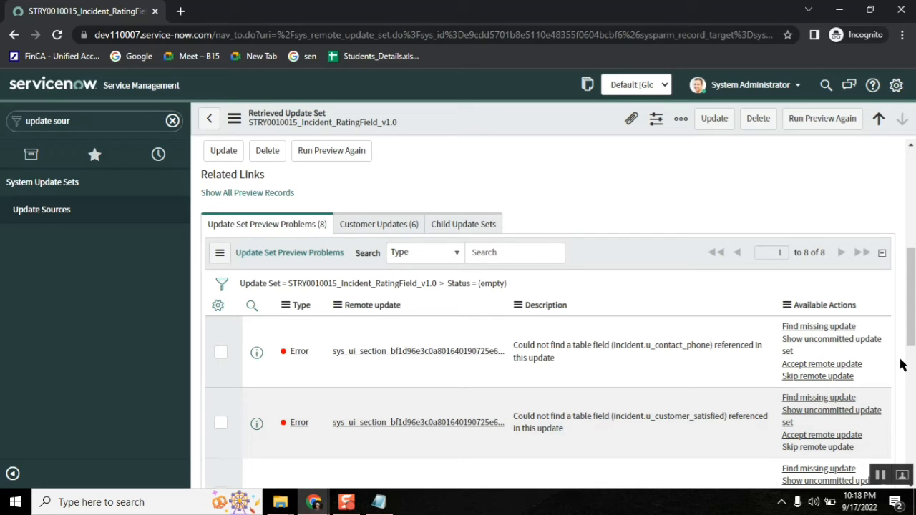
pyautogui.moveTo(911, 297); pyautogui.dragTo(905, 190)
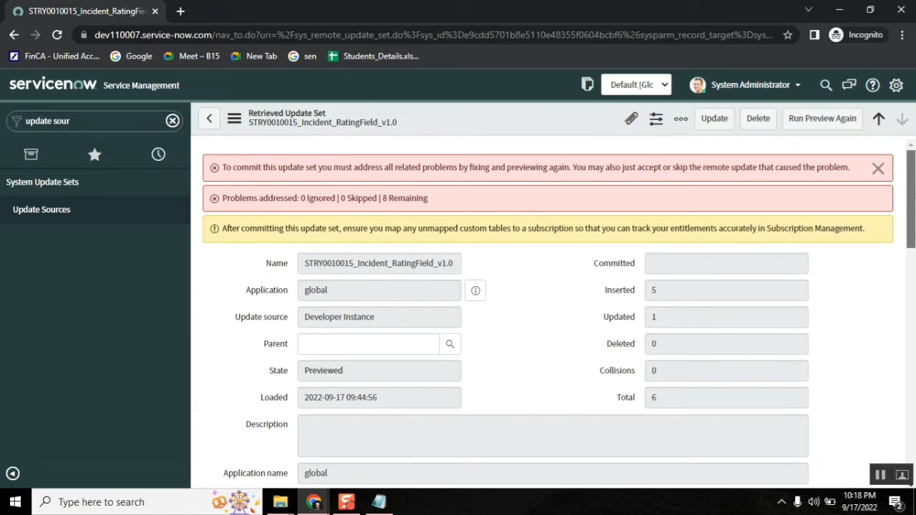
pyautogui.click(879, 169)
pyautogui.moveTo(912, 190); pyautogui.dragTo(892, 282)
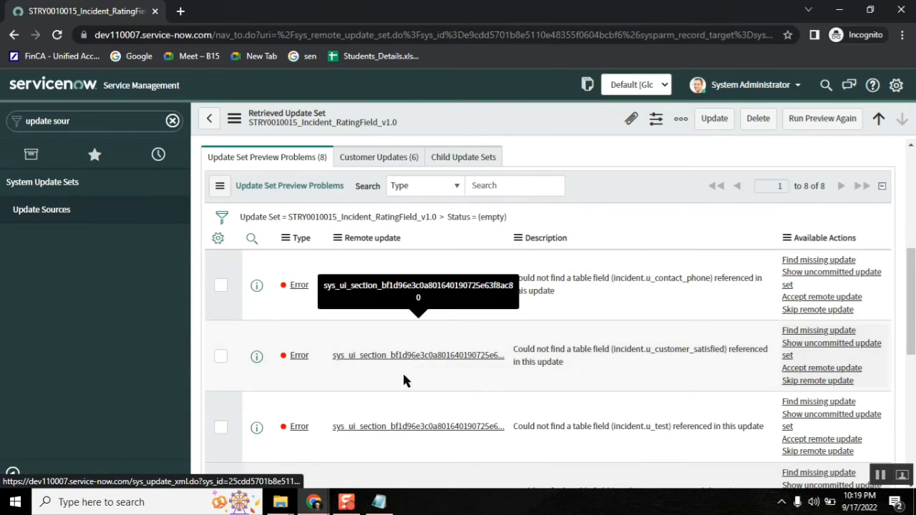
pyautogui.moveTo(912, 291); pyautogui.dragTo(914, 419)
pyautogui.scroll(3, 505, 313)
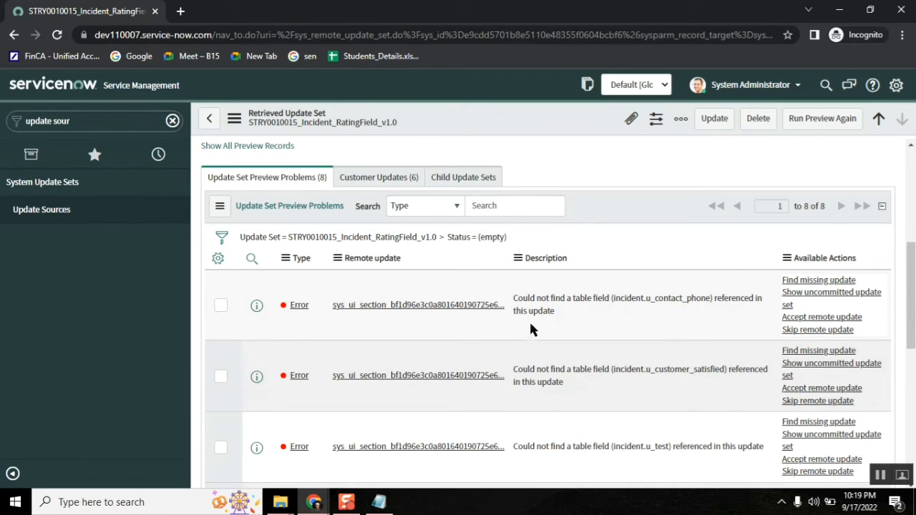
pyautogui.moveTo(514, 298); pyautogui.dragTo(707, 302)
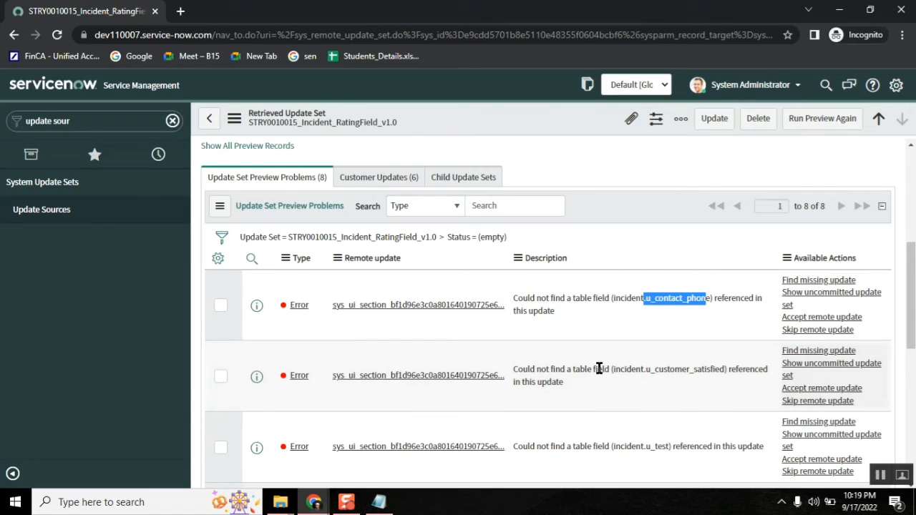
pyautogui.moveTo(614, 370); pyautogui.dragTo(575, 369)
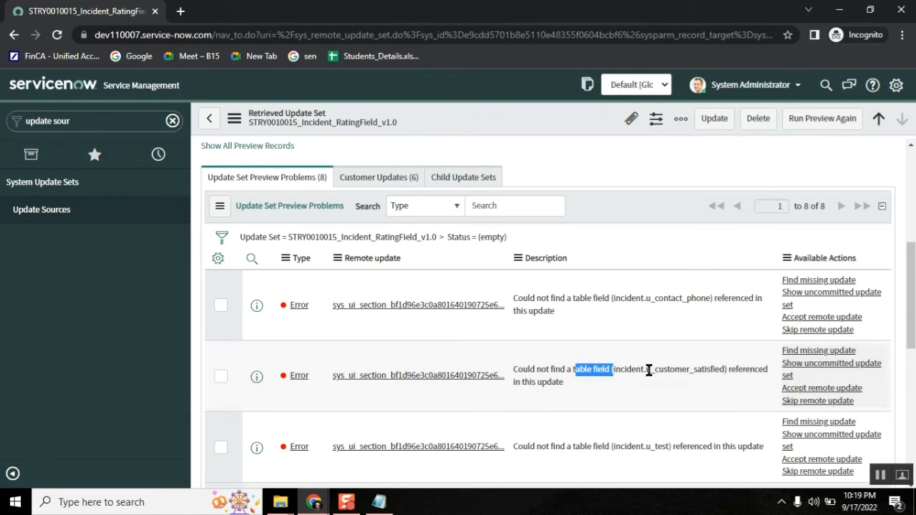
pyautogui.moveTo(650, 370); pyautogui.dragTo(724, 368)
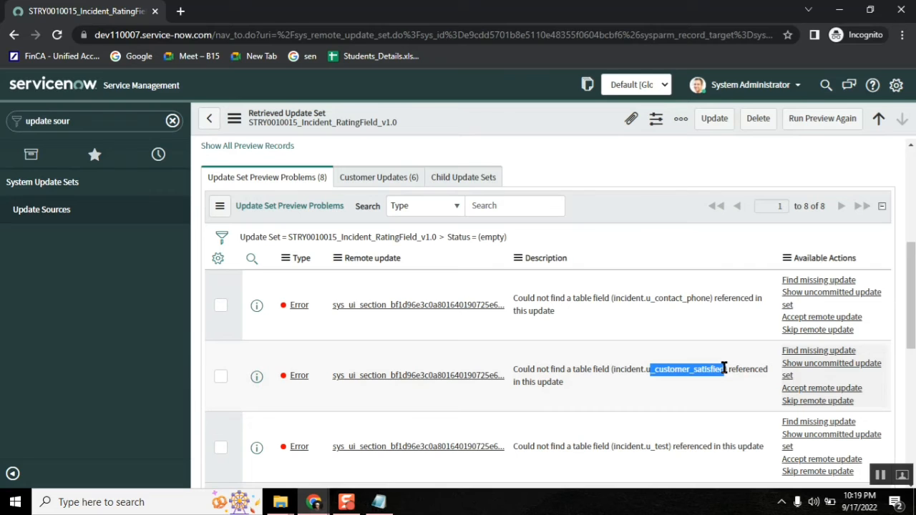
pyautogui.moveTo(913, 304); pyautogui.dragTo(912, 342)
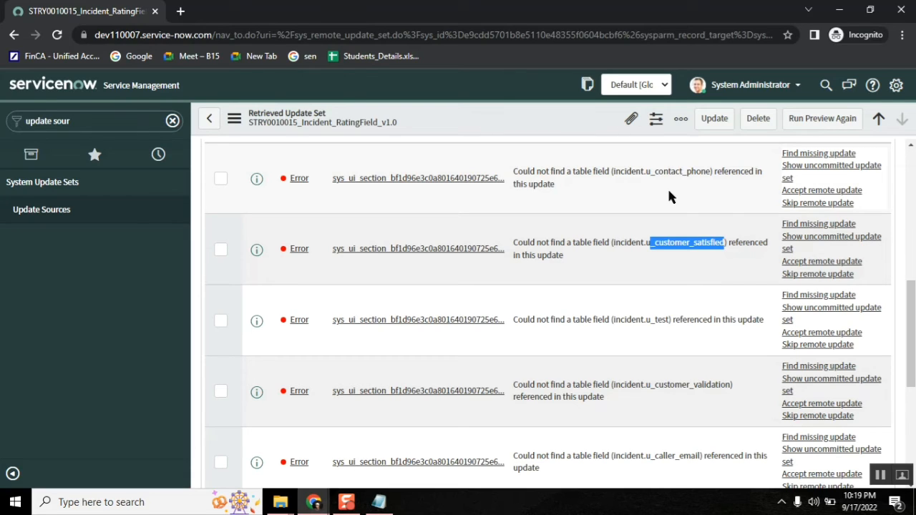
# Step: Open a new Incident form by entering 'incident FORM' in the navigator
pyautogui.click(96, 120)
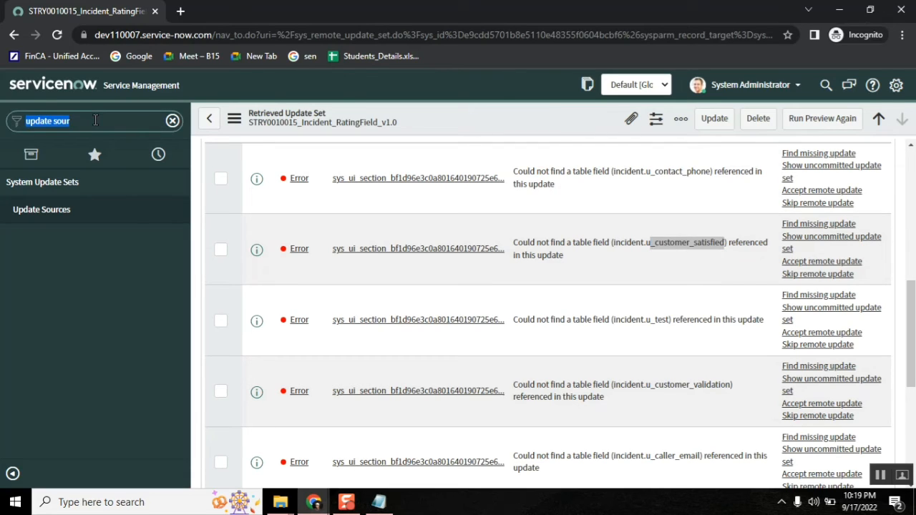
pyautogui.write('in')
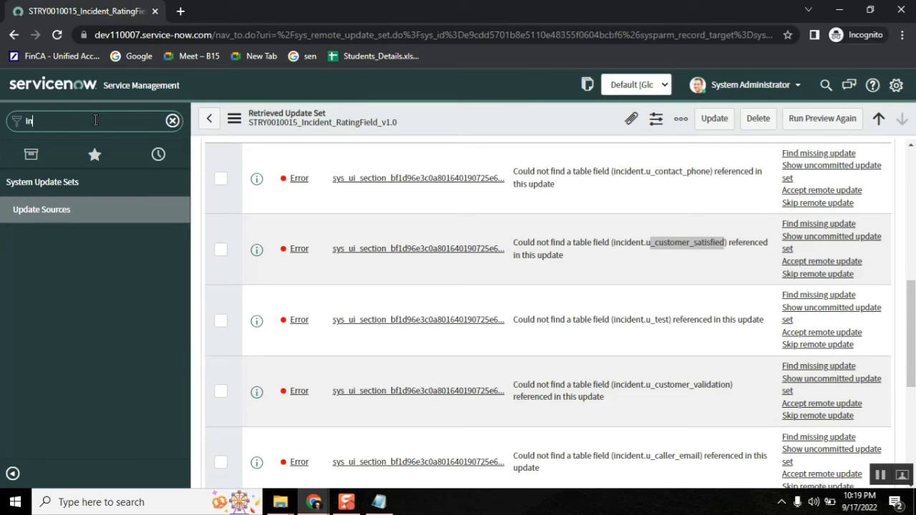
pyautogui.write('cident')
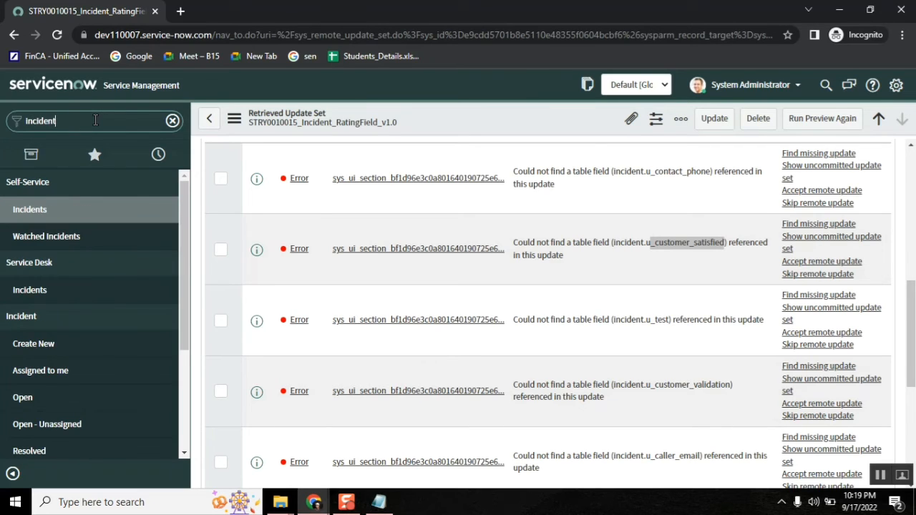
pyautogui.write(' FORM')
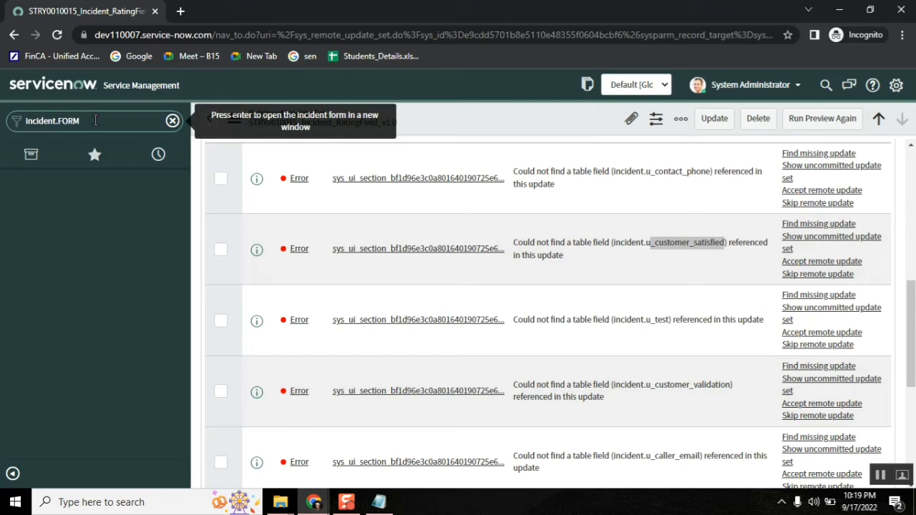
pyautogui.press('Return')
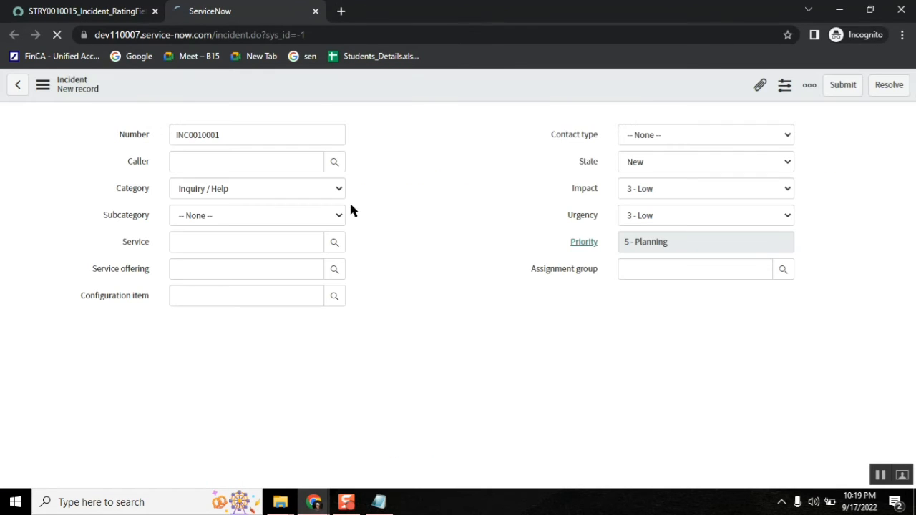
# Step: Open Configure > Form Layout for the new Incident form on the test instance
pyautogui.click(93, 13)
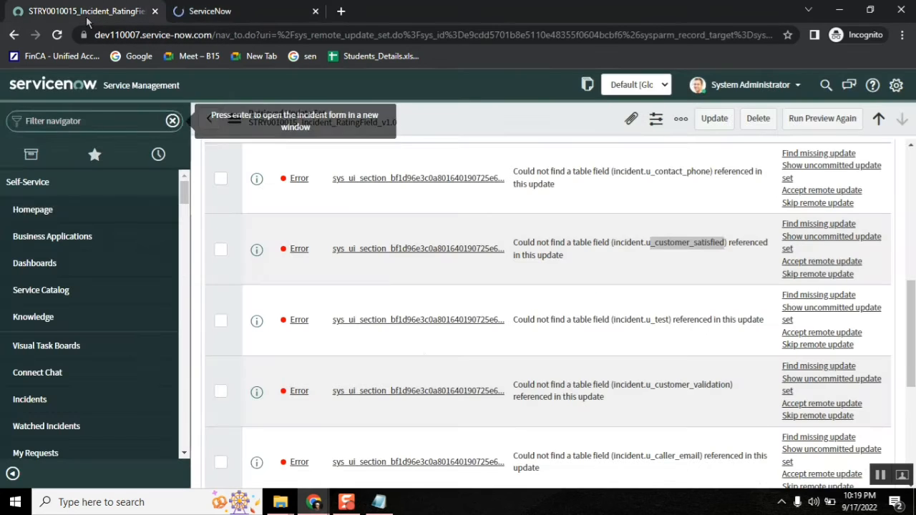
pyautogui.click(258, 11)
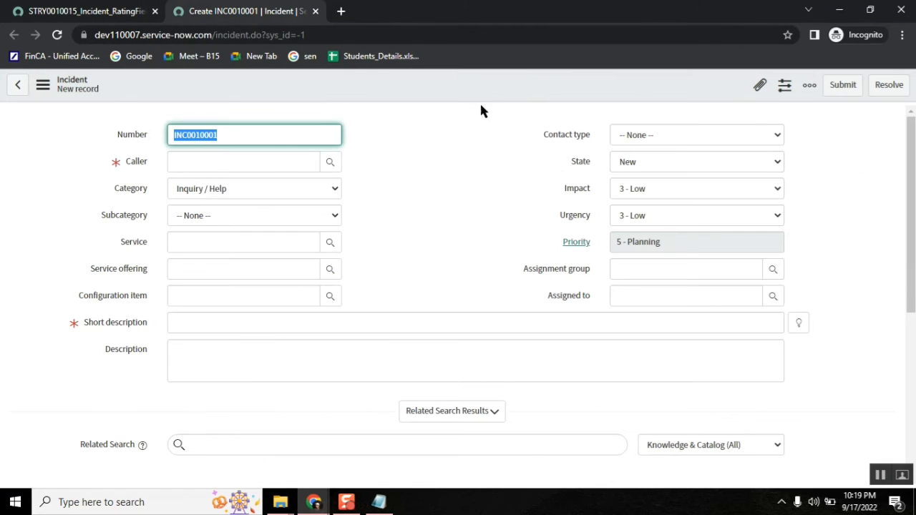
pyautogui.rightClick(454, 74)
pyautogui.moveTo(489, 112)
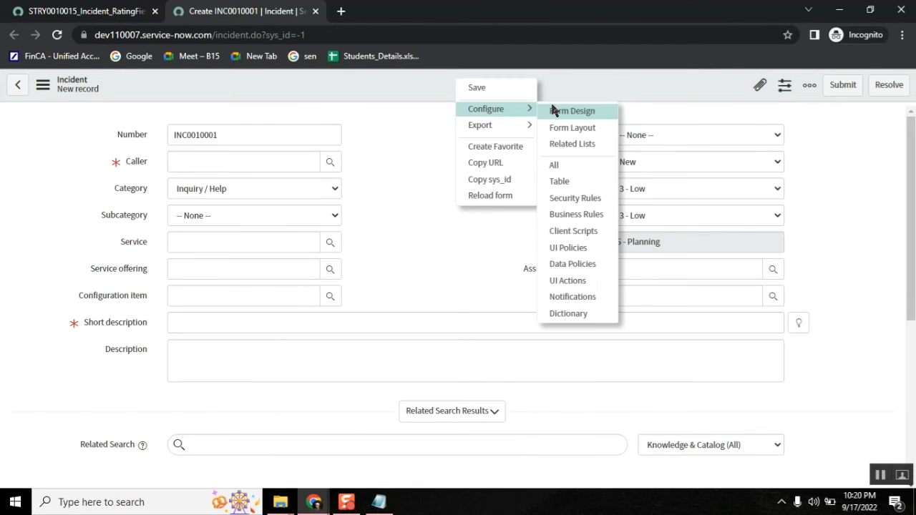
pyautogui.click(581, 129)
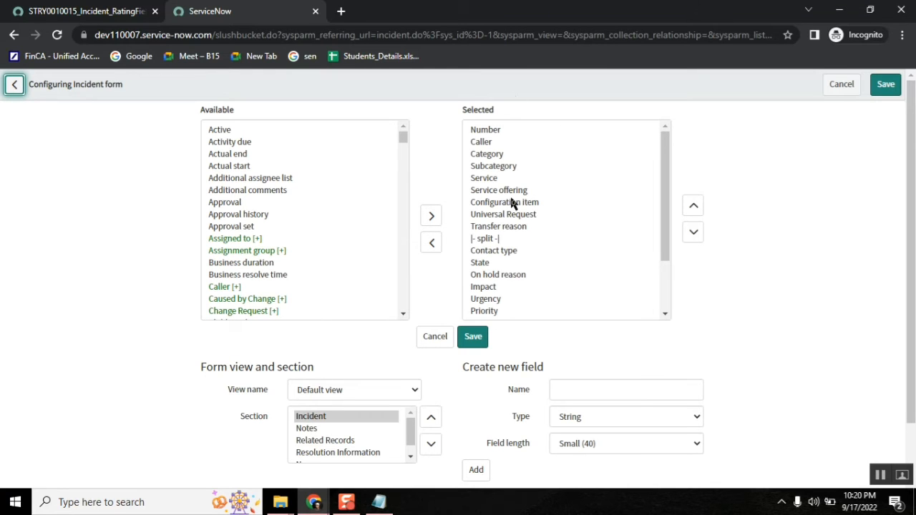
# Step: On the development instance, open STRY0010015's Form Layout customer update in a new tab
pyautogui.moveTo(312, 505)
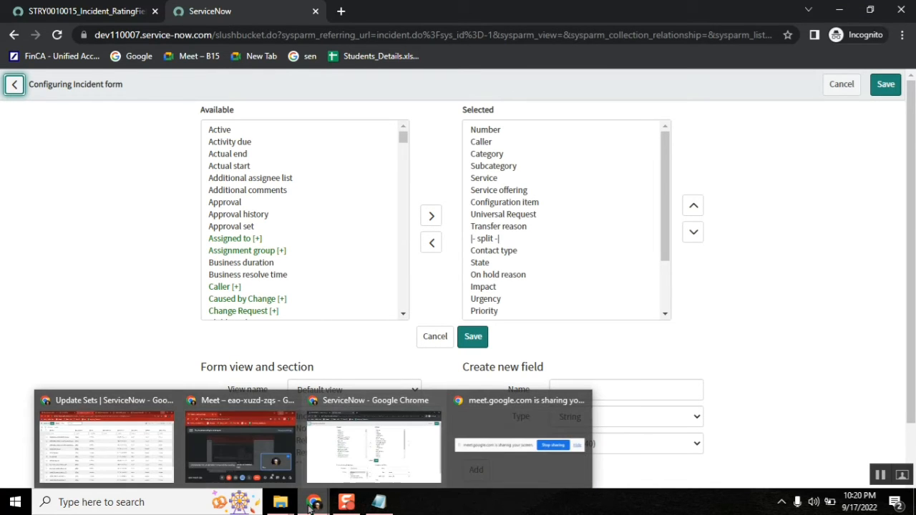
pyautogui.click(152, 443)
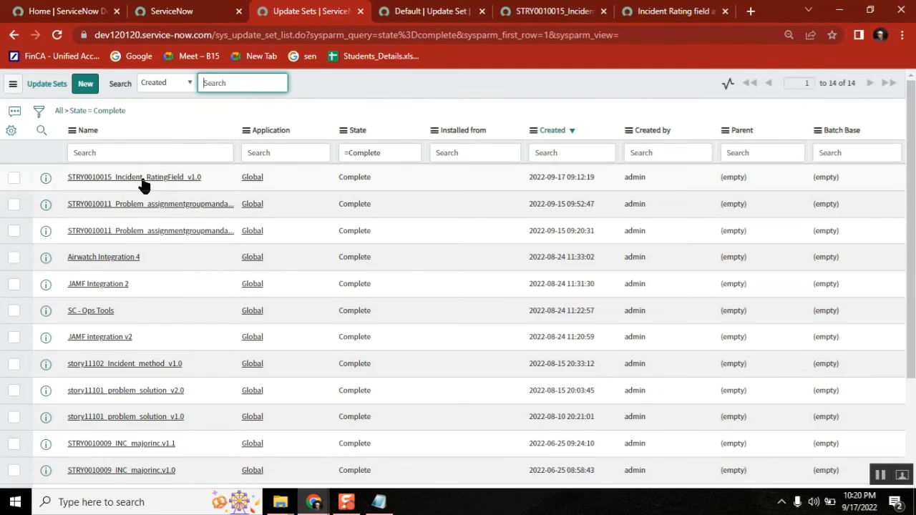
pyautogui.click(510, 11)
pyautogui.moveTo(909, 204); pyautogui.dragTo(900, 303)
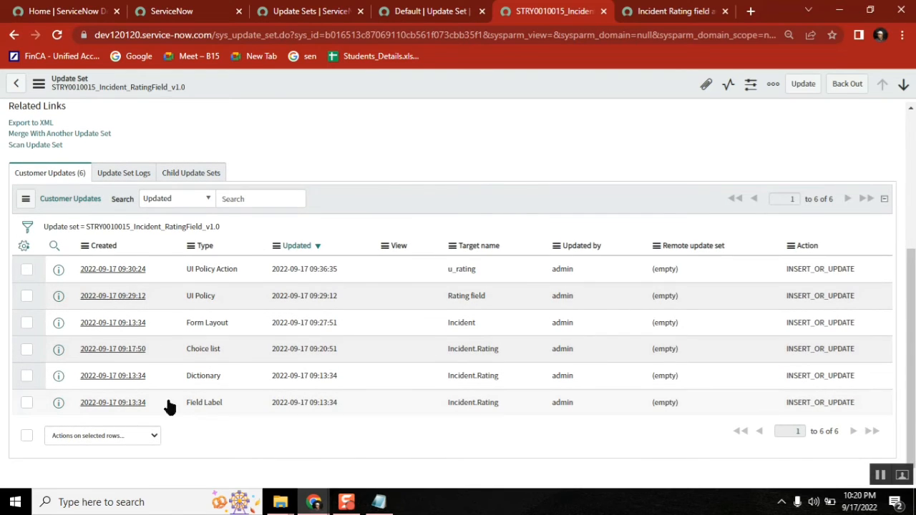
pyautogui.middleClick(124, 326)
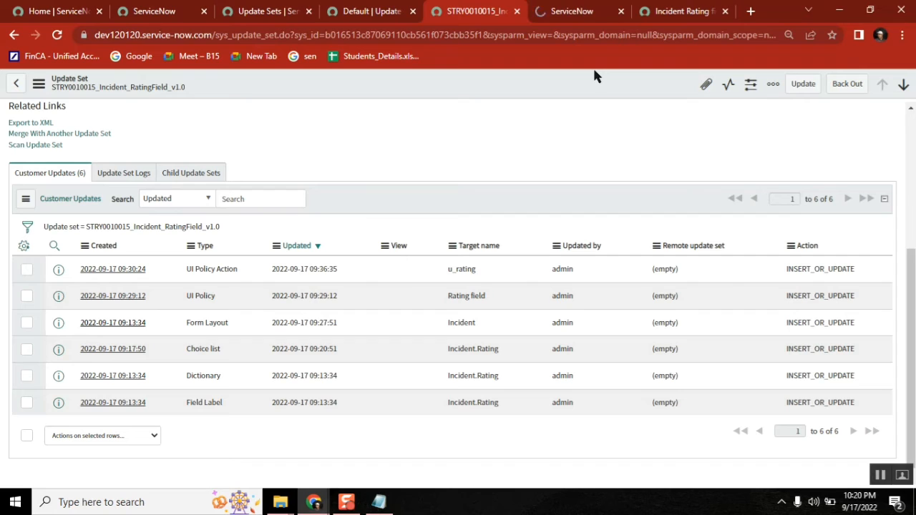
# Step: Bring up the Form Layout update's XML payload and scroll through it
pyautogui.click(576, 16)
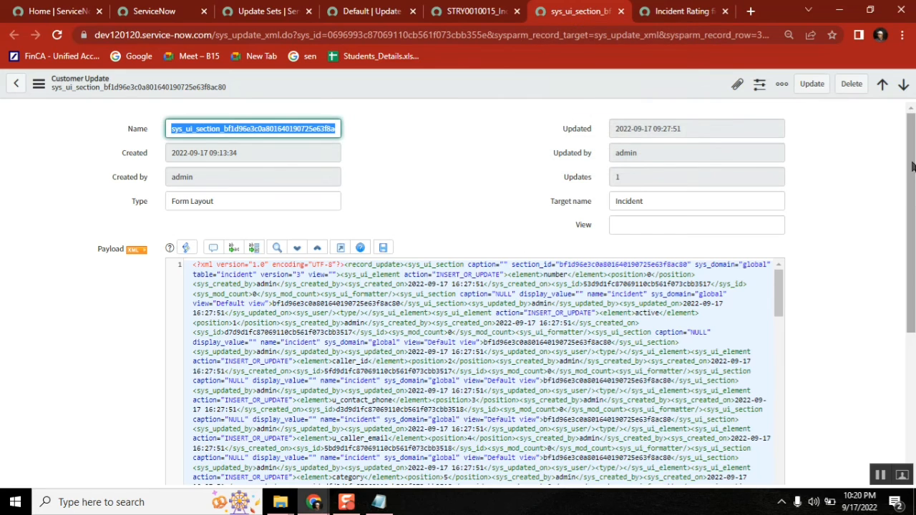
pyautogui.scroll(-3, 913, 166)
pyautogui.hotkey('ctrl', 'f')
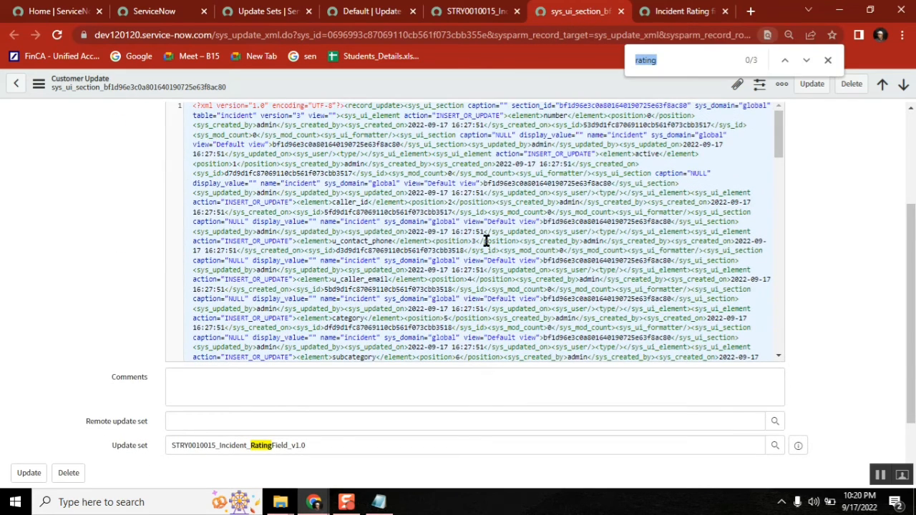
pyautogui.click(828, 60)
pyautogui.scroll(1, 910, 231)
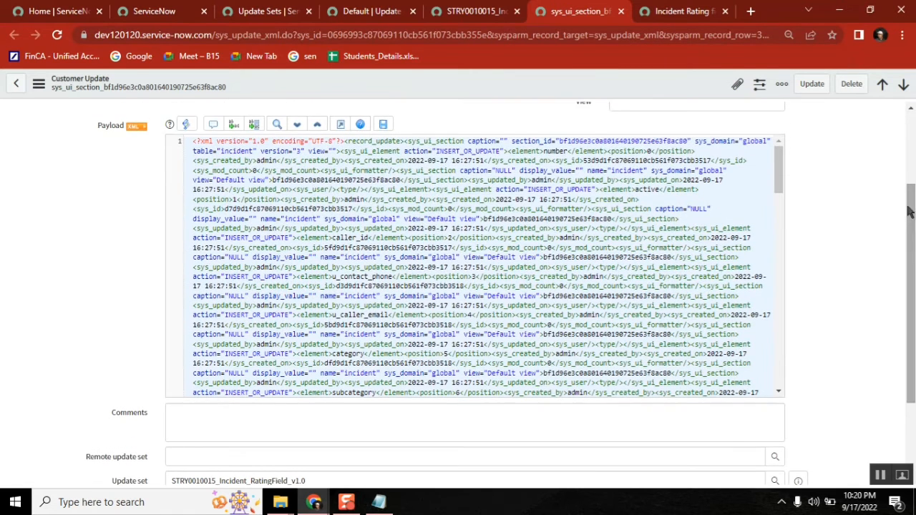
# Step: Search the payload for 'rating' and highlight the u_rating element at position 15
pyautogui.click(220, 151)
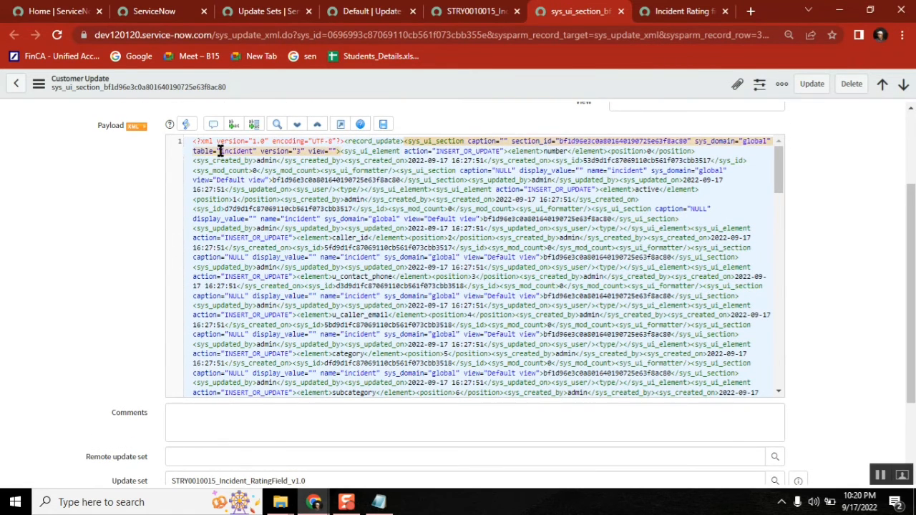
pyautogui.hotkey('ctrl', 'f')
pyautogui.write('ratin')
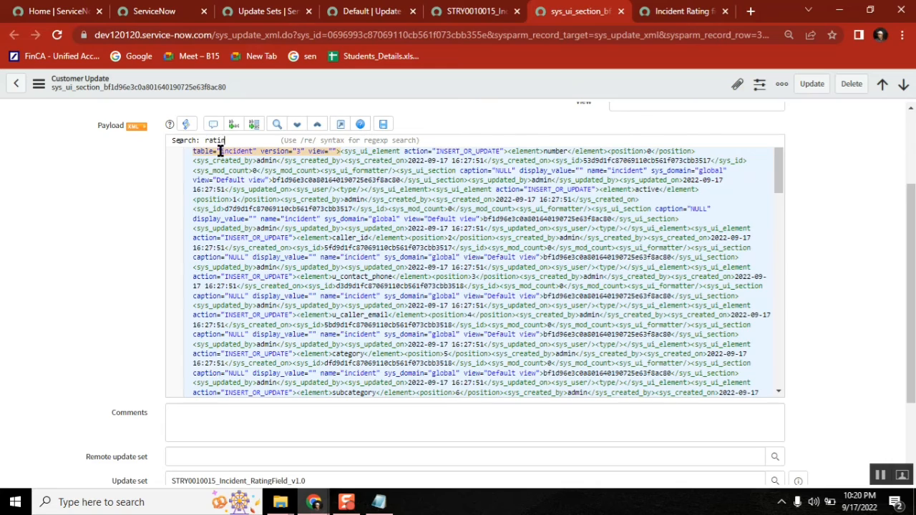
pyautogui.write('g')
pyautogui.press('Return')
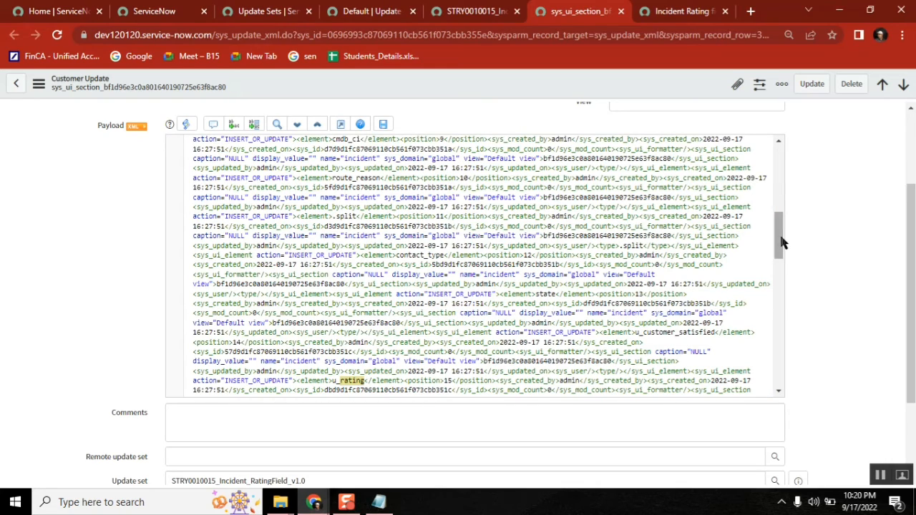
pyautogui.moveTo(780, 241); pyautogui.dragTo(782, 263)
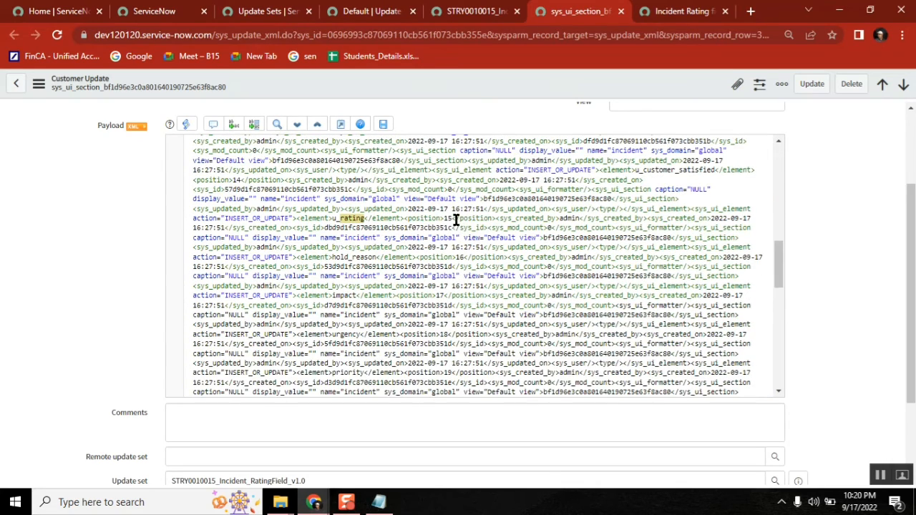
pyautogui.moveTo(455, 219); pyautogui.dragTo(331, 218)
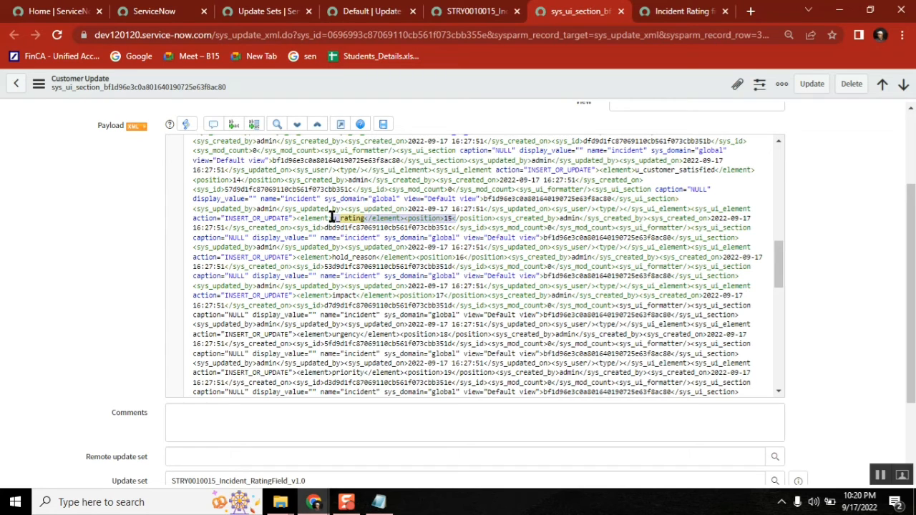
pyautogui.moveTo(331, 218); pyautogui.dragTo(329, 218)
pyautogui.click(165, 11)
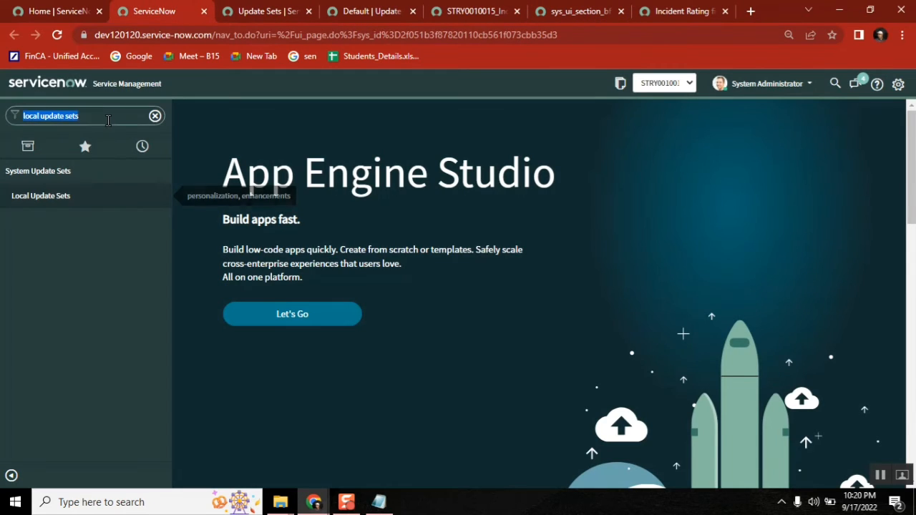
# Step: Filter the navigator for 'local update set', view the list, then close that page
pyautogui.write('local updat')
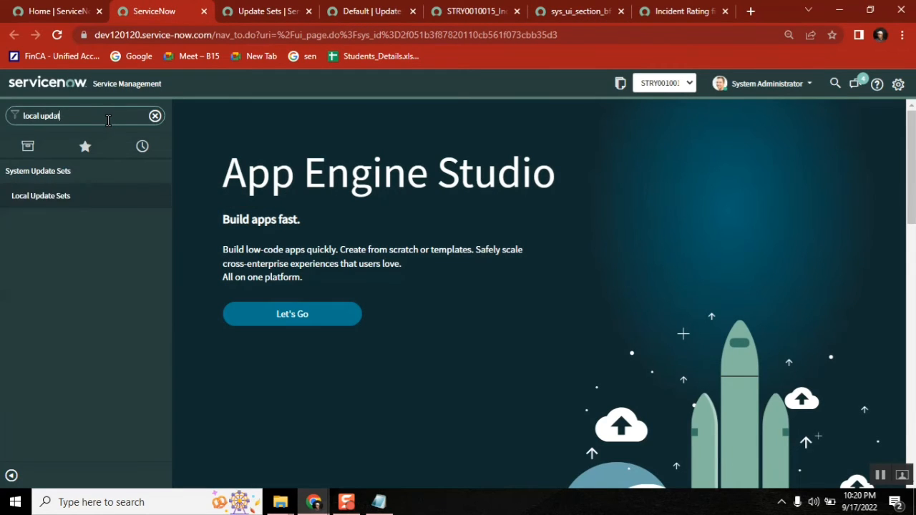
pyautogui.write('e set')
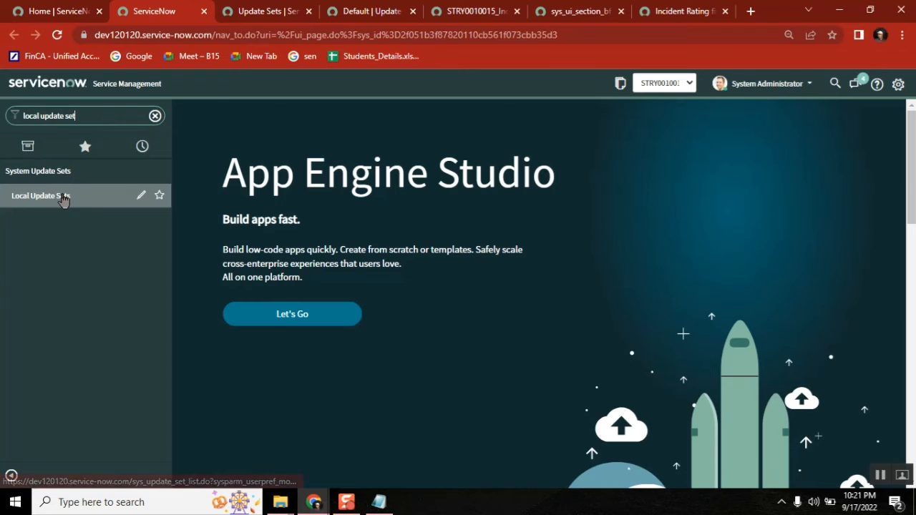
pyautogui.click(59, 197)
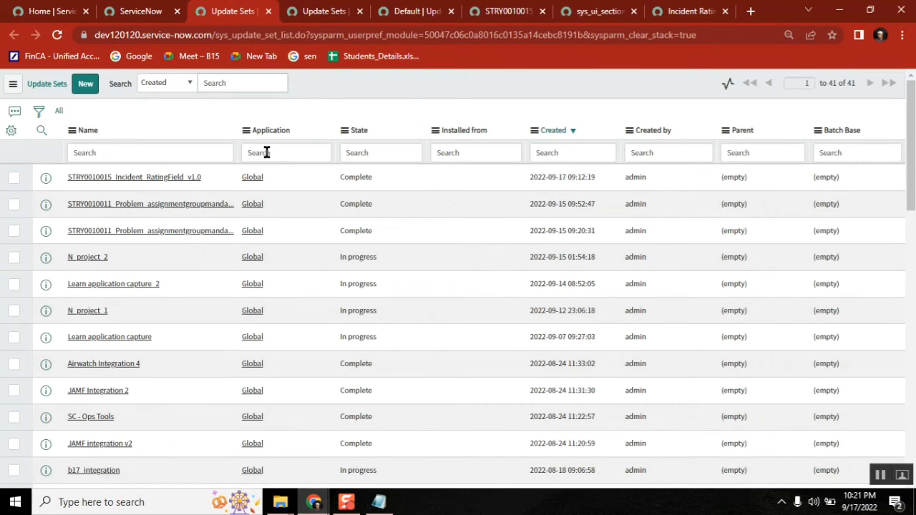
pyautogui.click(266, 152)
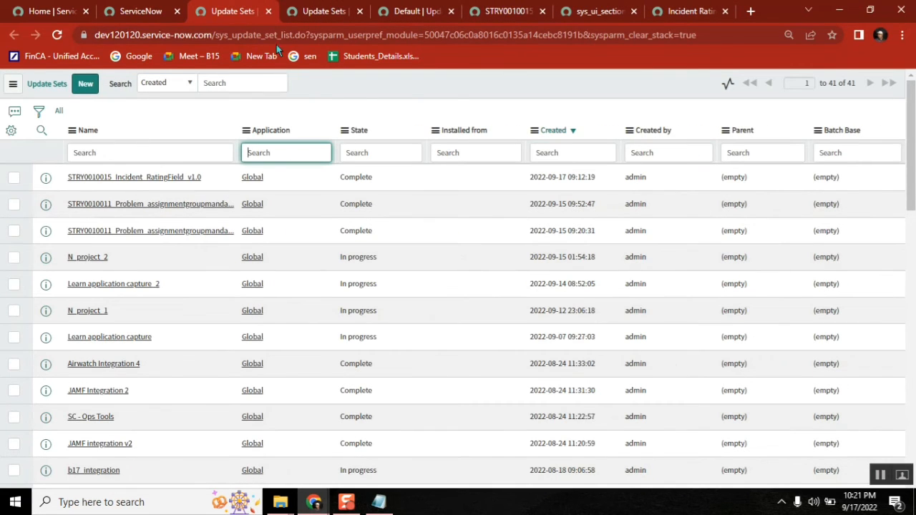
pyautogui.tripleClick(260, 34)
pyautogui.write('incidn')
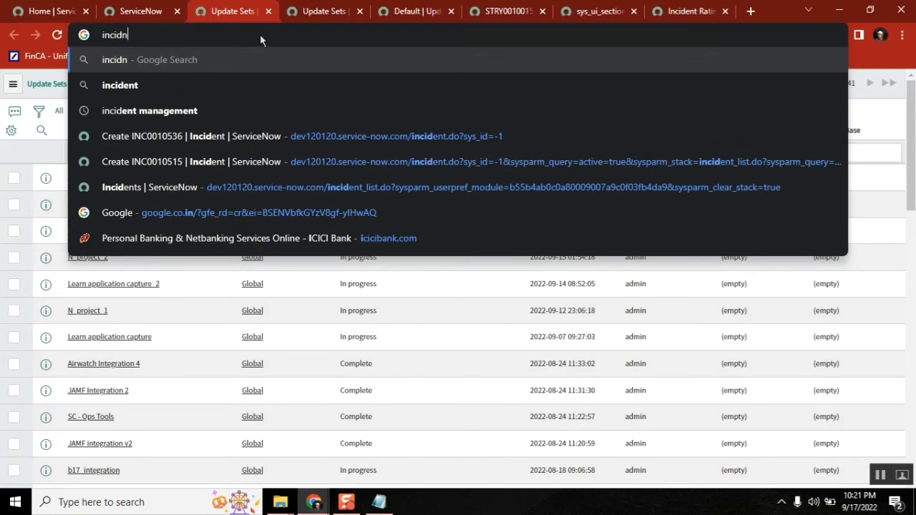
pyautogui.press('BackSpace')
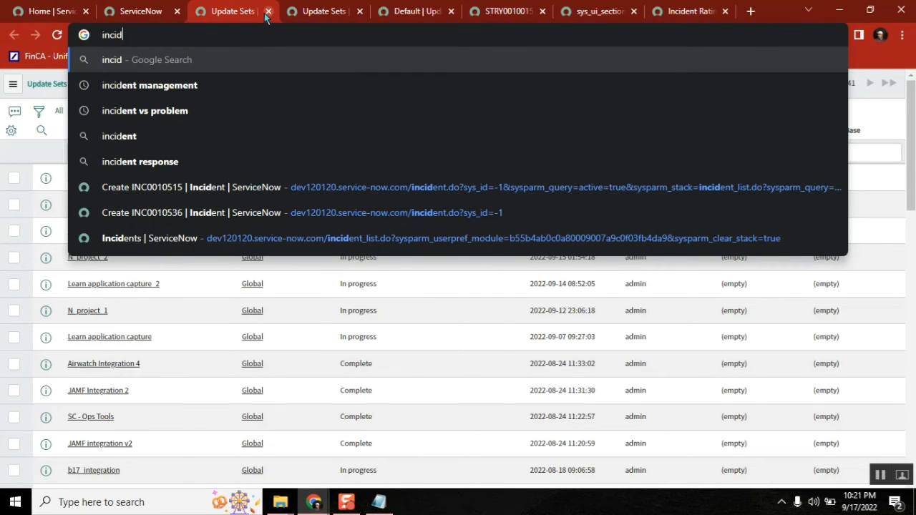
pyautogui.click(267, 11)
# Step: Open a new Incident form by entering 'incident.F' in the navigator filter
pyautogui.click(90, 118)
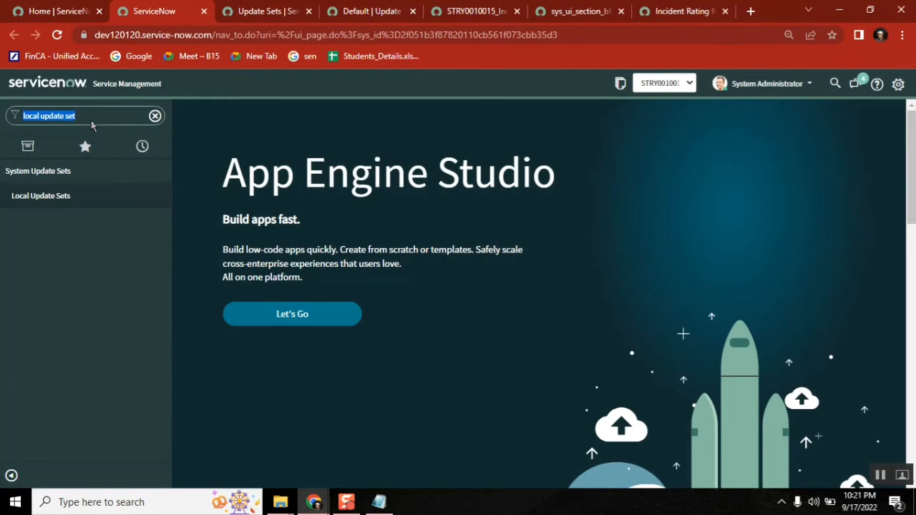
pyautogui.press('Left')
pyautogui.write('n')
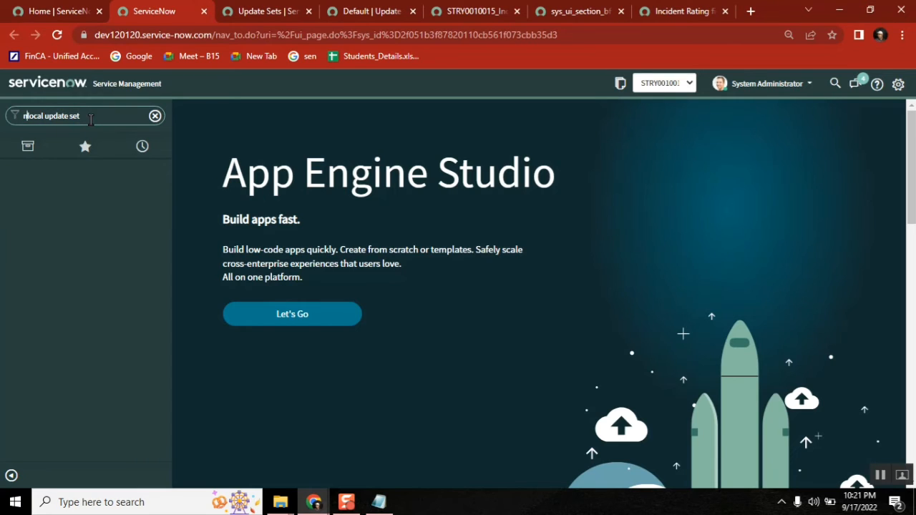
pyautogui.hotkey('ctrl', 'a')
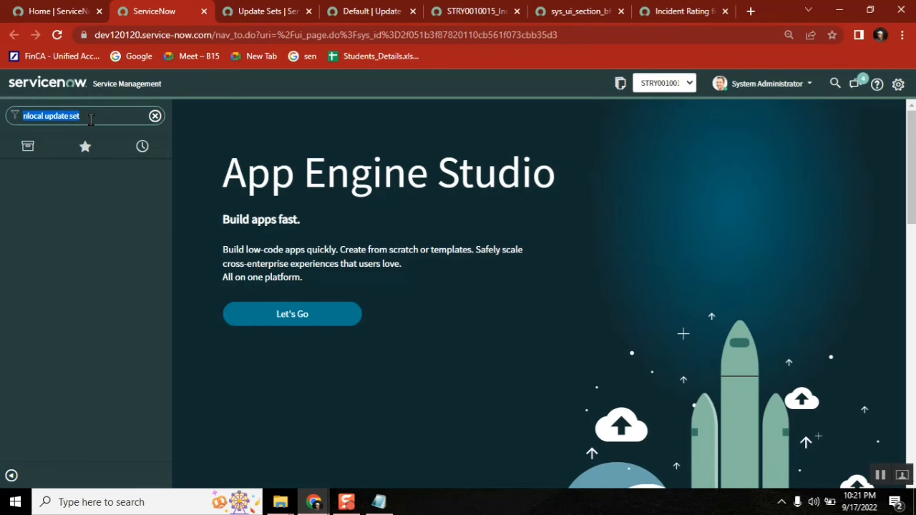
pyautogui.write('incident')
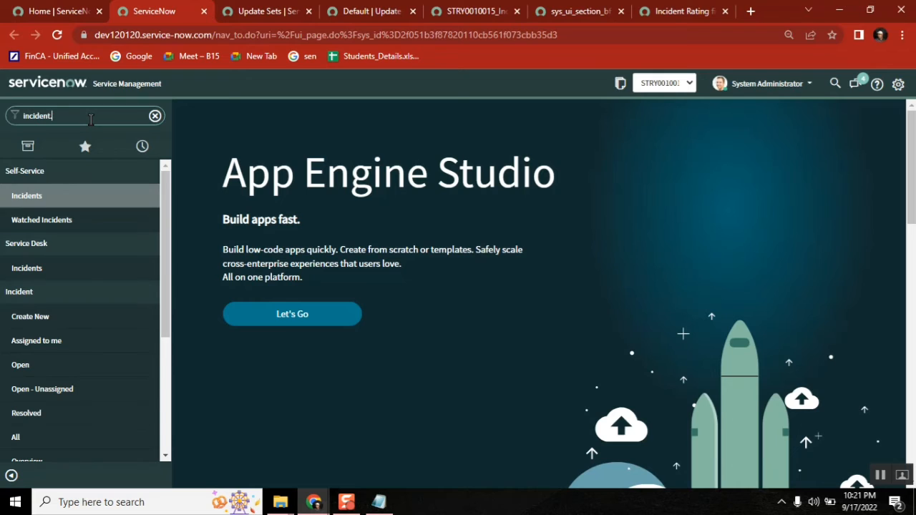
pyautogui.write('.FORM')
pyautogui.press('Return')
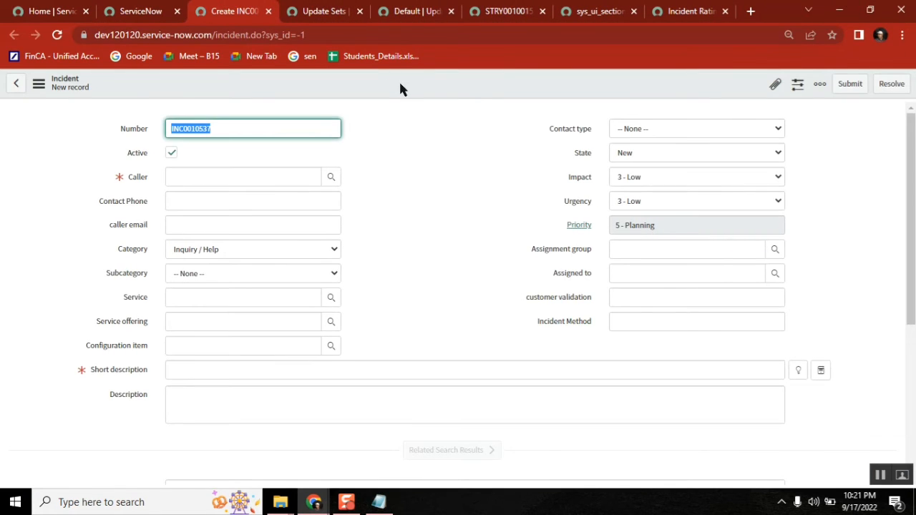
# Step: Open the Incident Form Layout configuration and select Rating in the Selected list
pyautogui.rightClick(400, 88)
pyautogui.moveTo(434, 113)
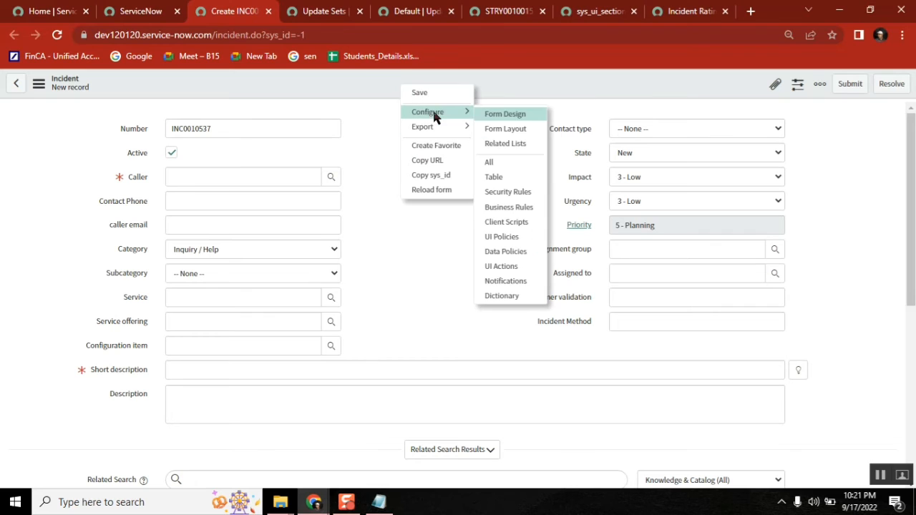
pyautogui.click(499, 129)
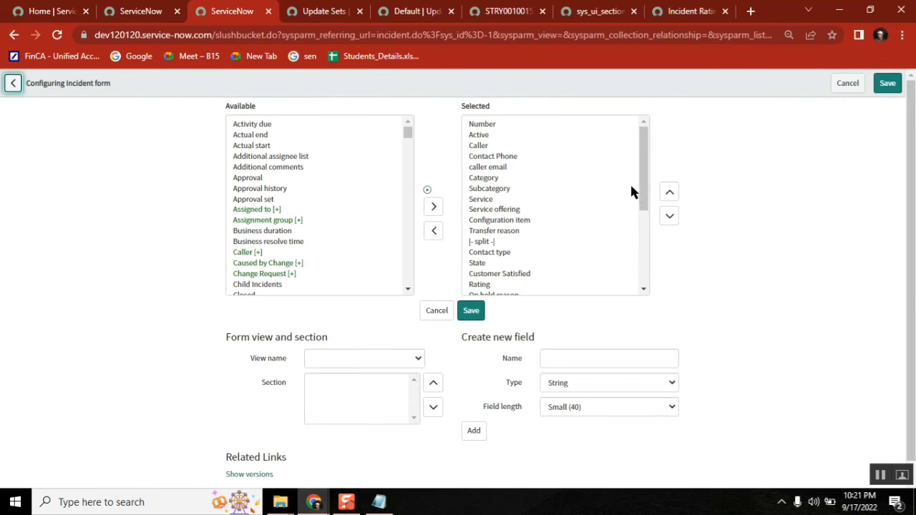
pyautogui.moveTo(645, 179); pyautogui.dragTo(650, 256)
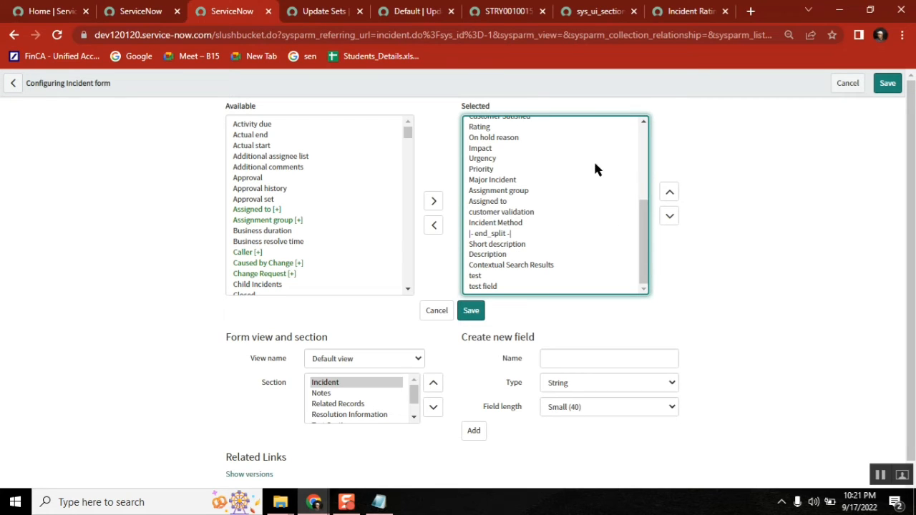
pyautogui.scroll(2, 580, 186)
pyautogui.click(497, 181)
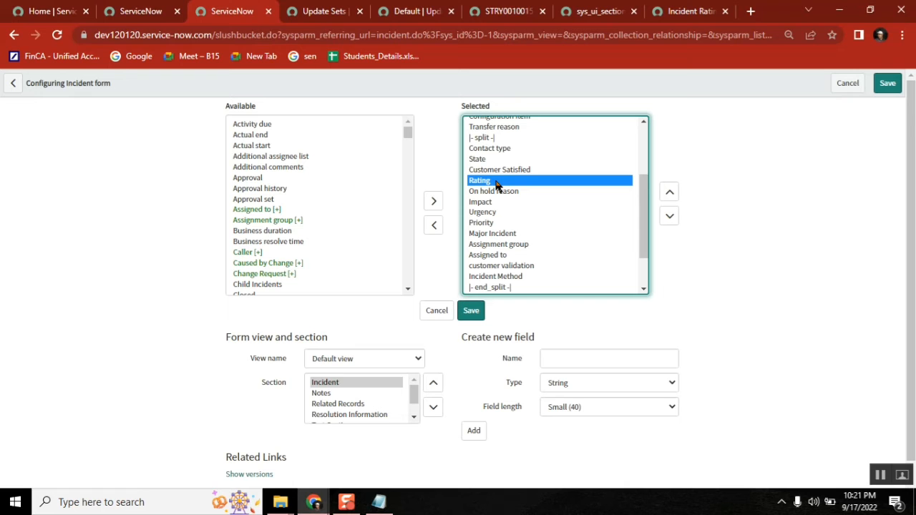
# Step: In the form layout payload, highlight u_rating's position value 15
pyautogui.click(591, 11)
pyautogui.click(354, 217)
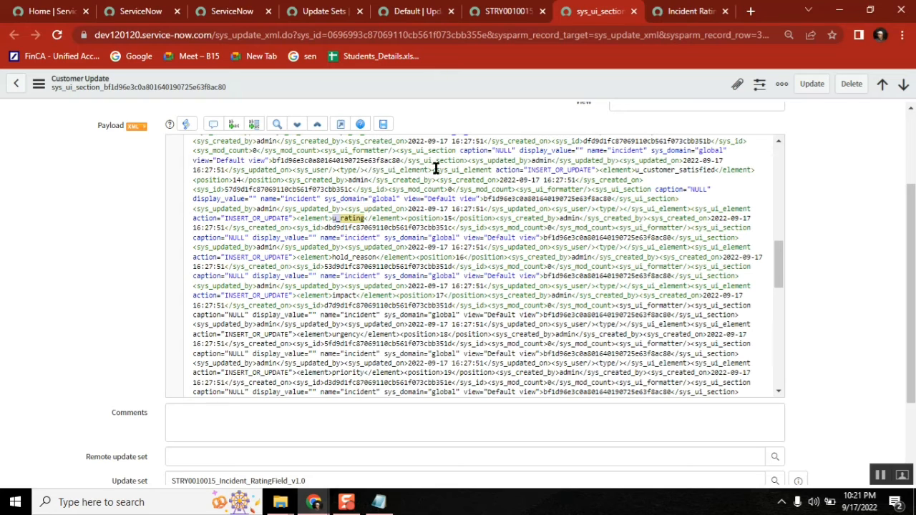
pyautogui.doubleClick(448, 220)
pyautogui.click(779, 141)
pyautogui.click(779, 141)
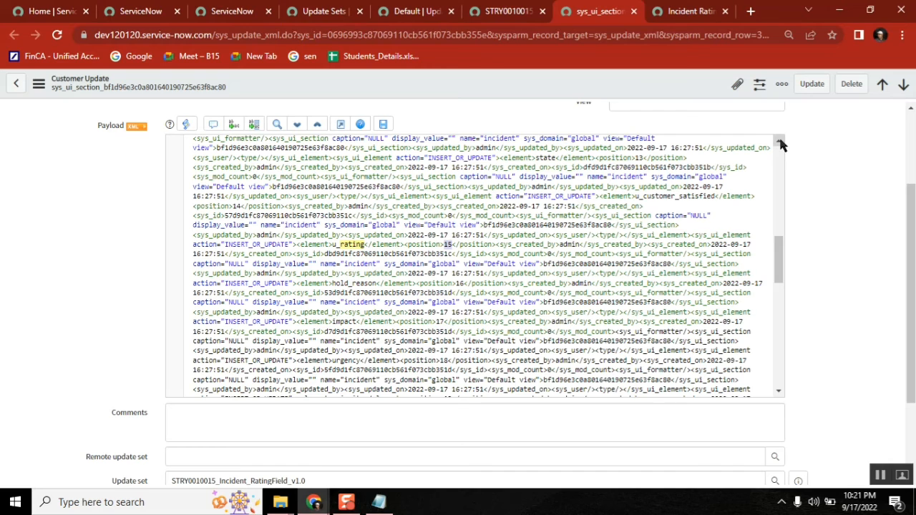
pyautogui.click(780, 144)
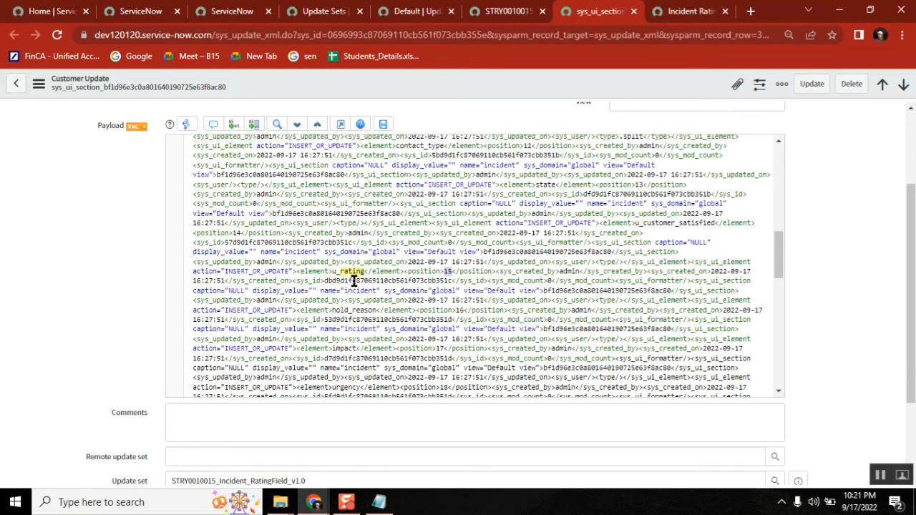
# Step: Compare the sys_ui_element entries: contact_type at 12, state at 13, through position 14
pyautogui.click(308, 184)
pyautogui.doubleClick(308, 184)
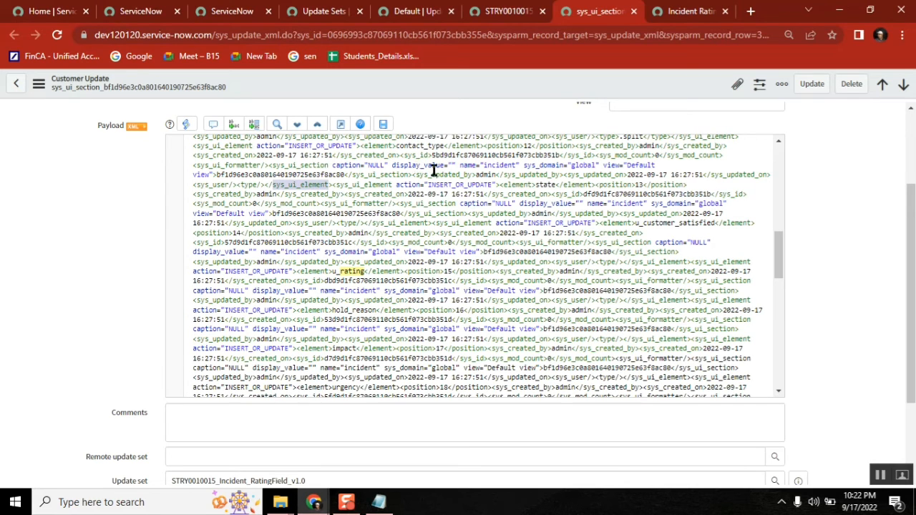
pyautogui.doubleClick(527, 145)
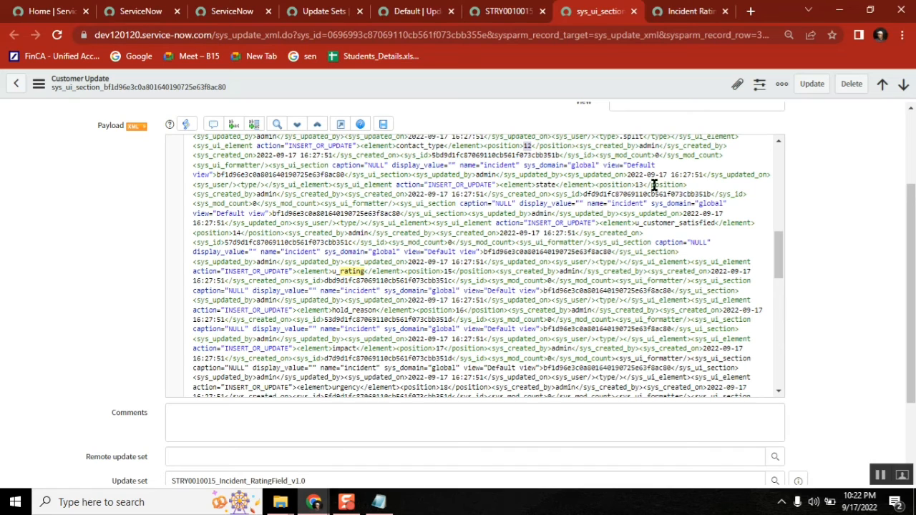
pyautogui.doubleClick(637, 184)
pyautogui.moveTo(242, 233); pyautogui.dragTo(396, 147)
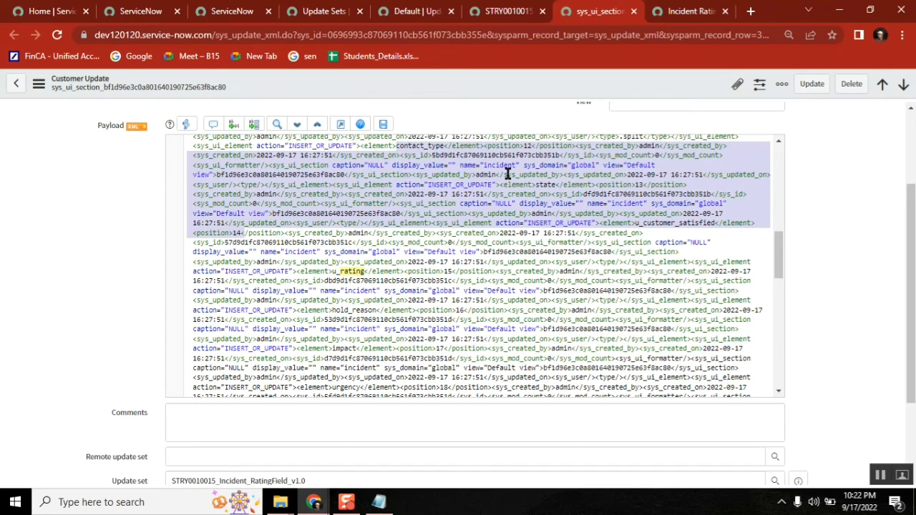
pyautogui.click(912, 109)
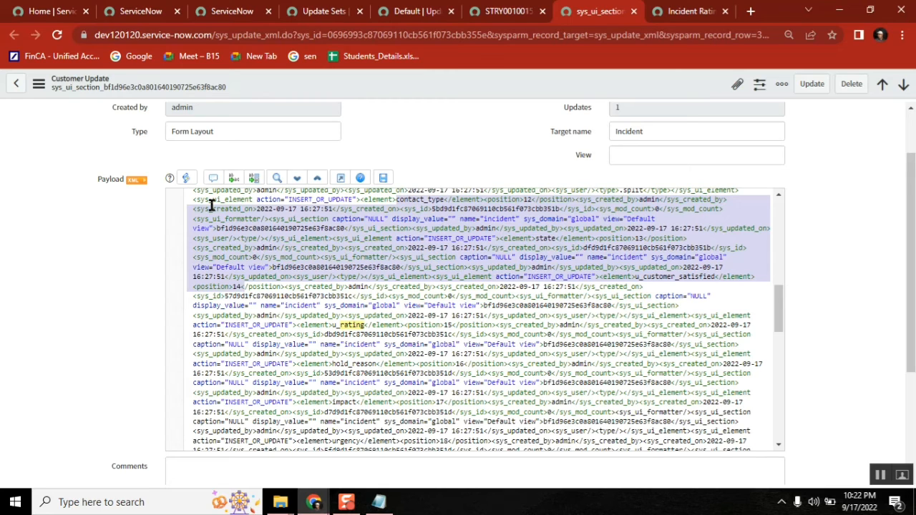
pyautogui.click(379, 502)
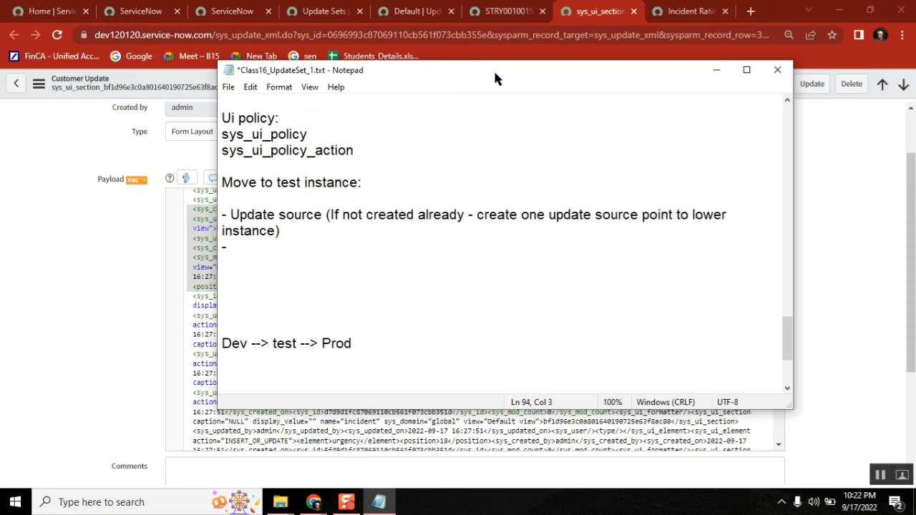
# Step: Note '15th rating' and '14th customer satisiied' in Notepad, then return to the test instance's form layout
pyautogui.moveTo(495, 73); pyautogui.dragTo(672, 71)
pyautogui.click(428, 301)
pyautogui.write('1')
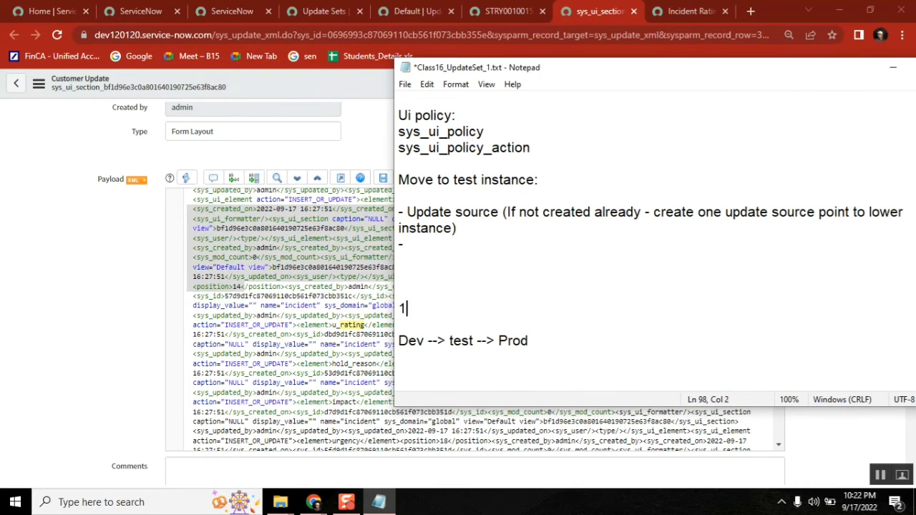
pyautogui.write('5th rating')
pyautogui.press('Up')
pyautogui.write('14th ')
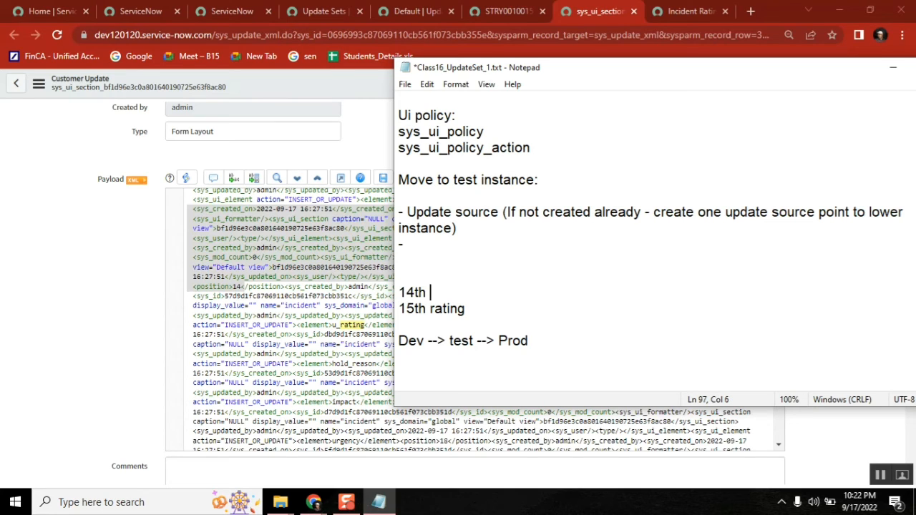
pyautogui.write('customer s')
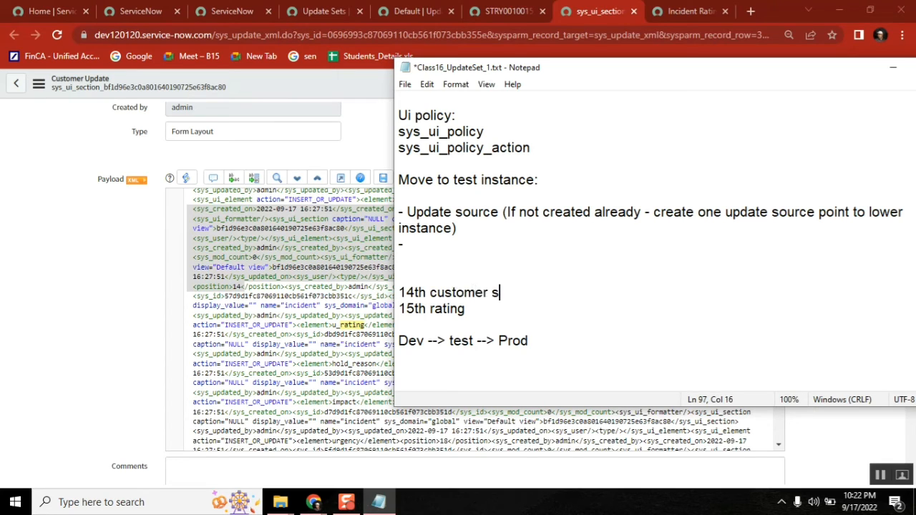
pyautogui.write('atisi')
pyautogui.write('ied')
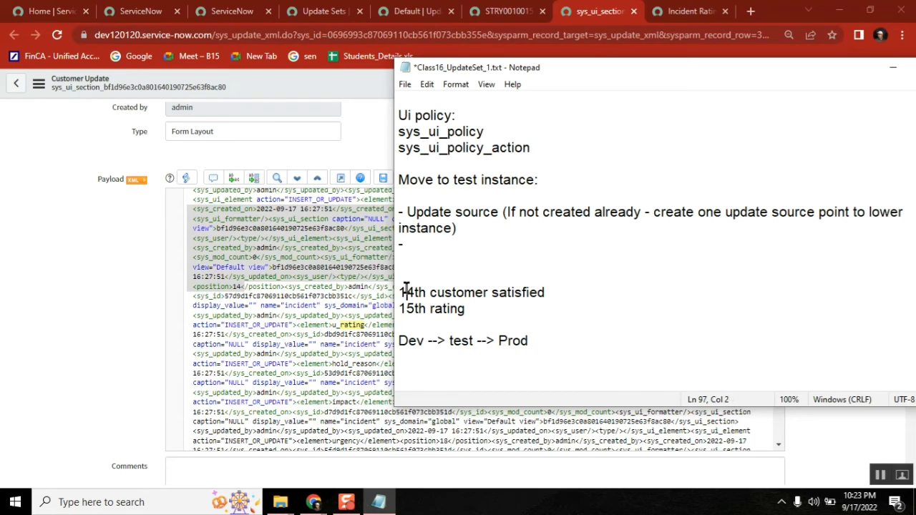
pyautogui.doubleClick(407, 291)
pyautogui.click(474, 292)
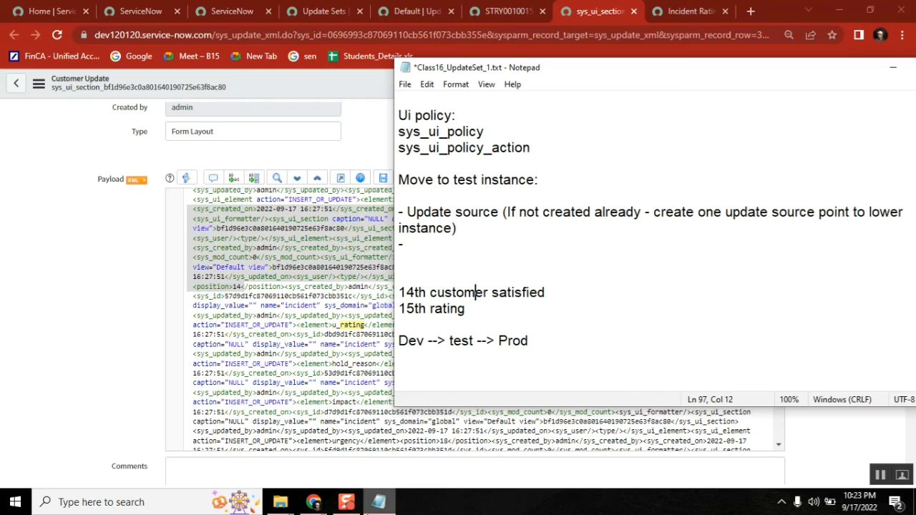
pyautogui.click(320, 506)
pyautogui.click(382, 460)
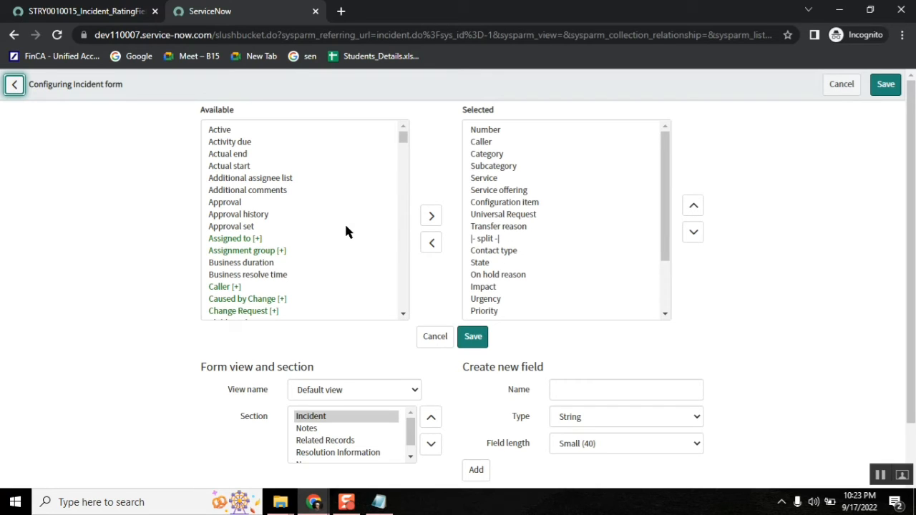
# Step: Highlight the missing fields u_test, u_contact_phone and u_customer_validation in the preview errors
pyautogui.click(111, 13)
pyautogui.doubleClick(663, 320)
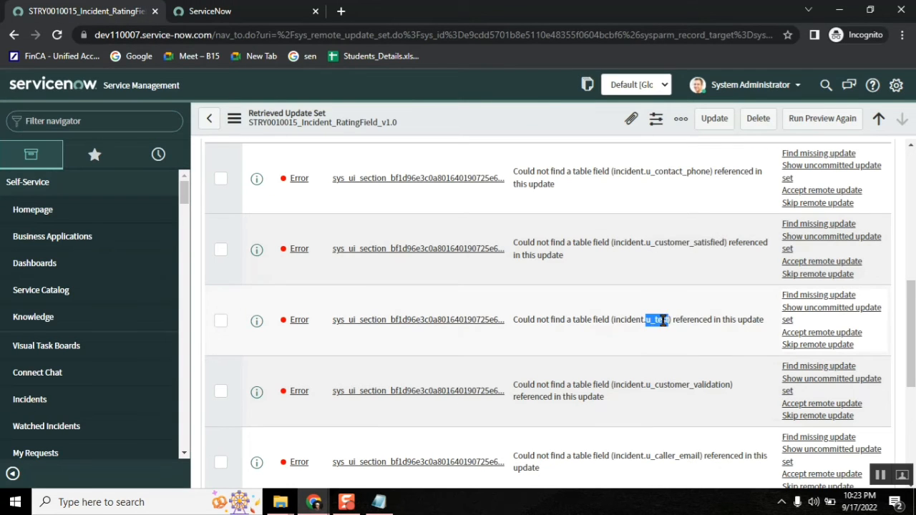
pyautogui.doubleClick(684, 171)
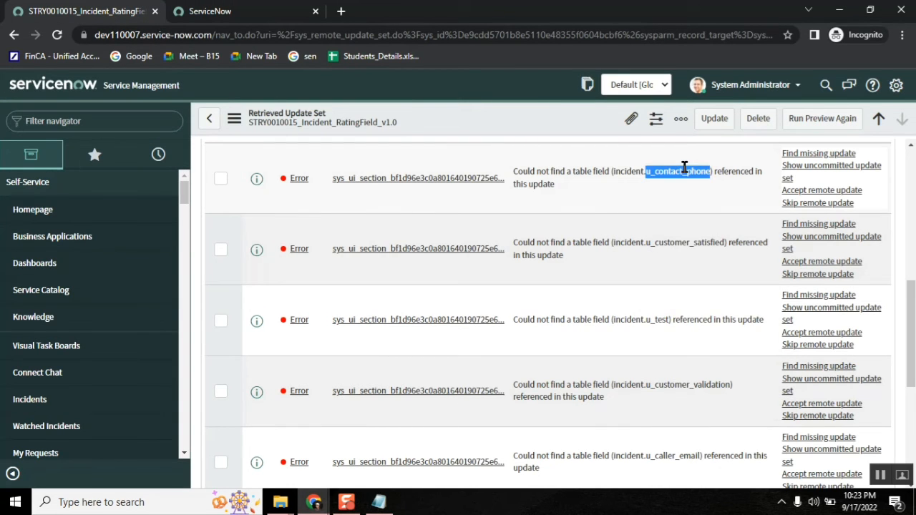
pyautogui.doubleClick(692, 385)
pyautogui.scroll(-4, 909, 320)
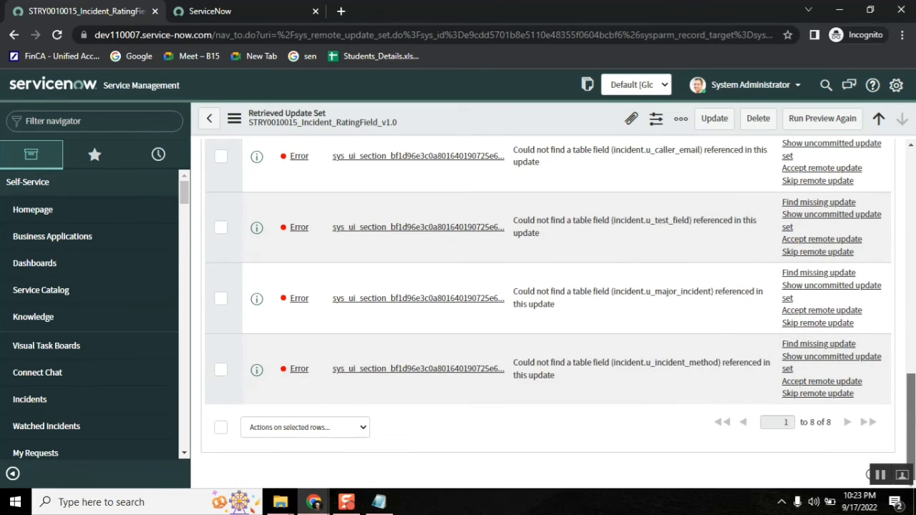
pyautogui.scroll(1, 909, 319)
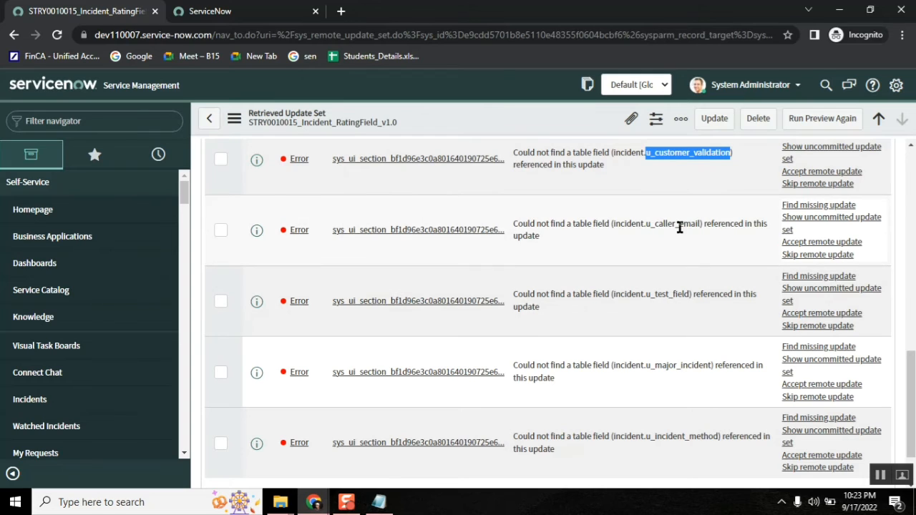
pyautogui.click(379, 501)
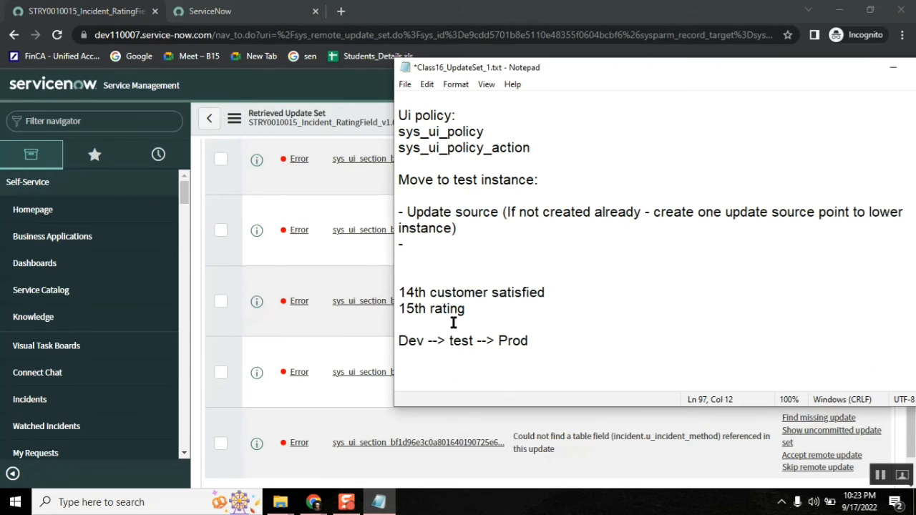
# Step: Go over the words of the '14th customer satisfied' note line
pyautogui.doubleClick(407, 293)
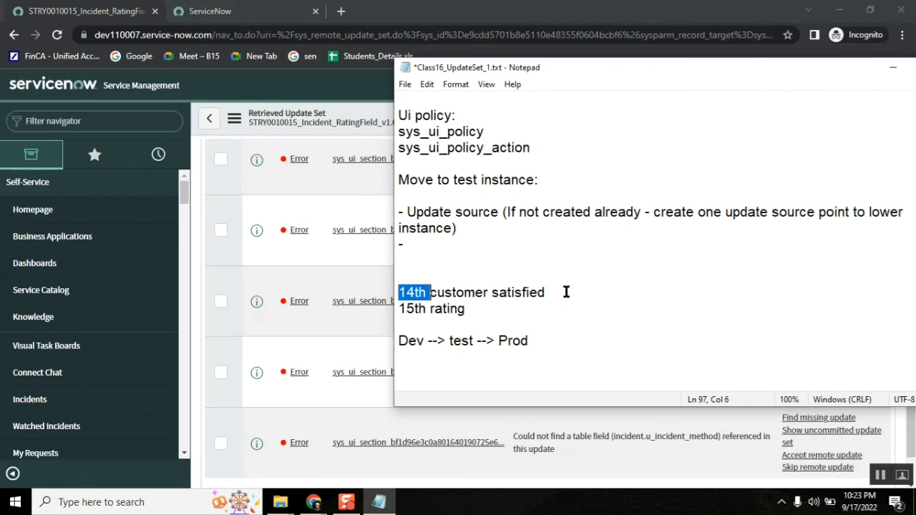
pyautogui.moveTo(553, 292); pyautogui.dragTo(401, 292)
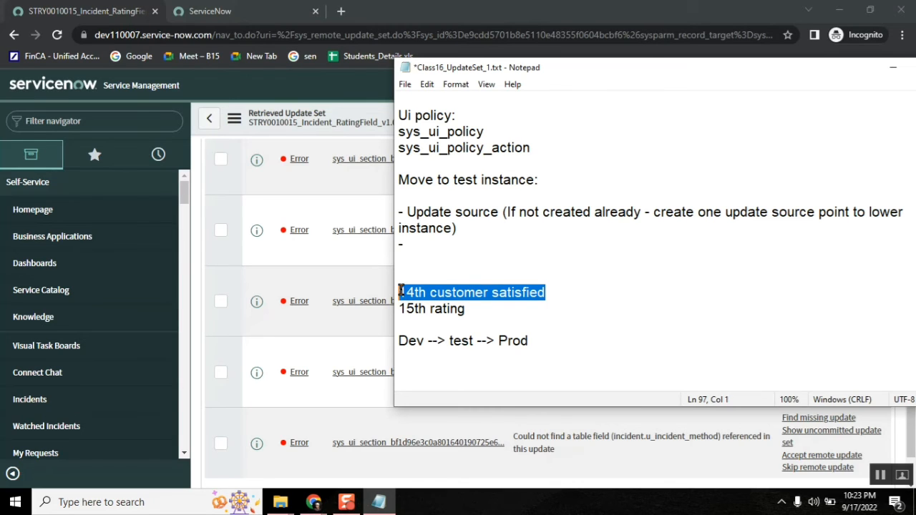
pyautogui.doubleClick(516, 293)
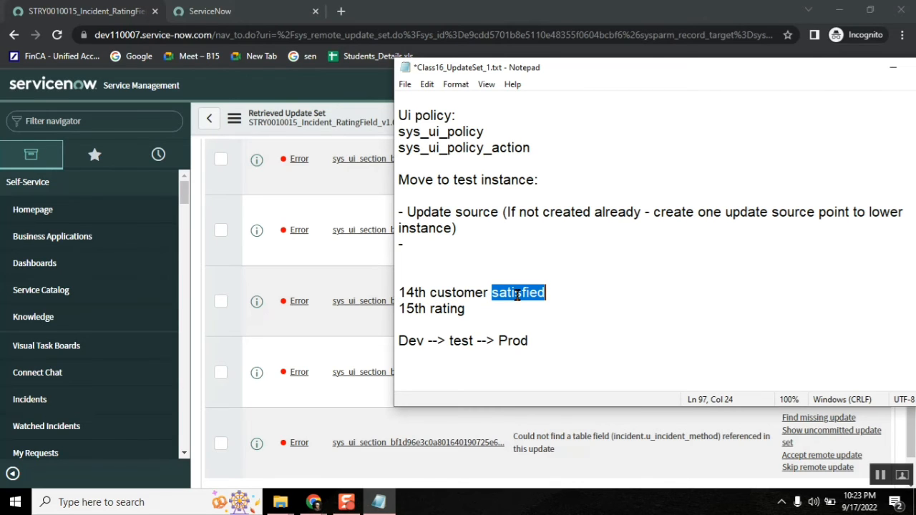
pyautogui.doubleClick(466, 293)
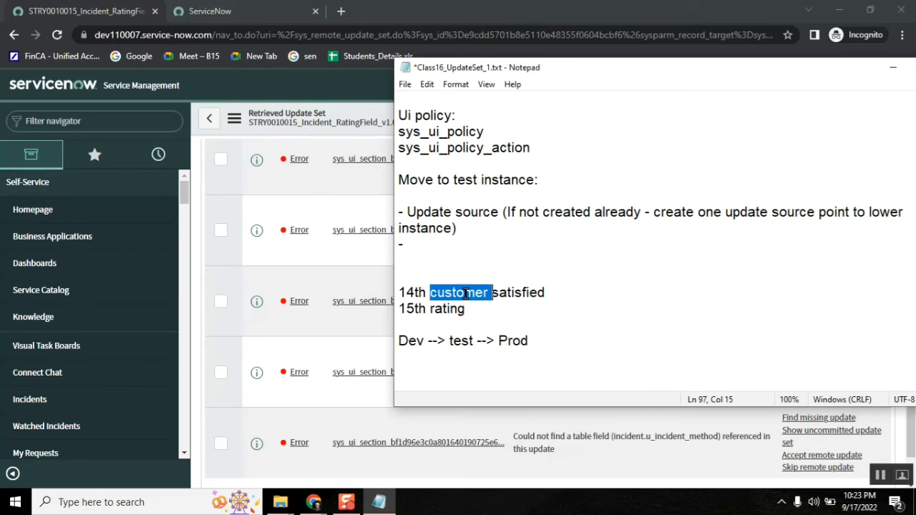
pyautogui.doubleClick(421, 293)
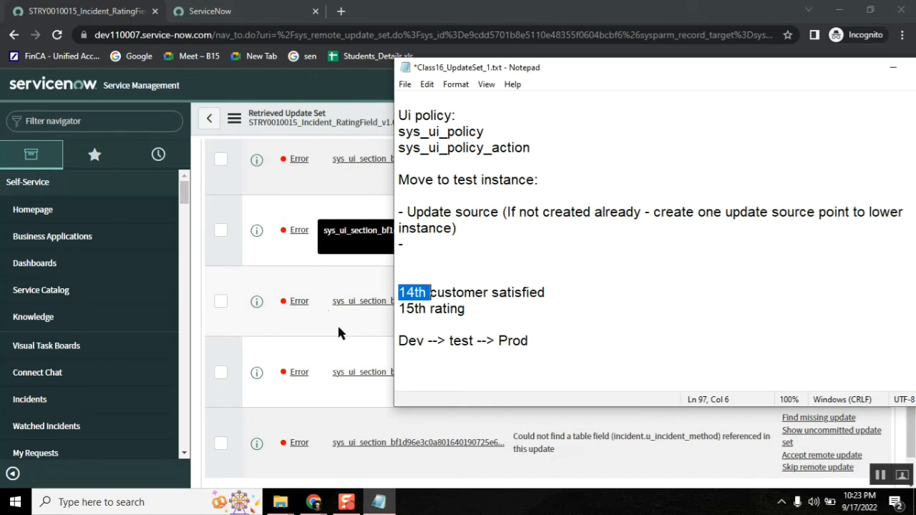
pyautogui.doubleClick(440, 293)
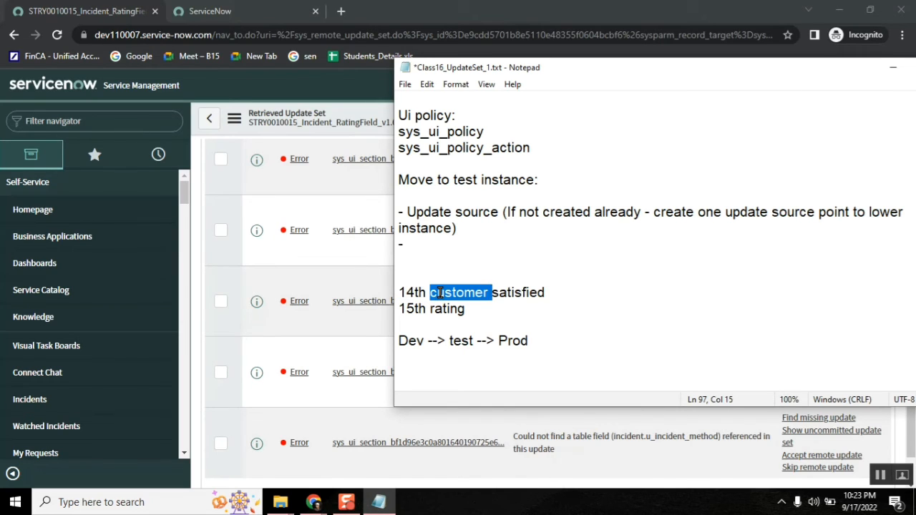
pyautogui.doubleClick(406, 292)
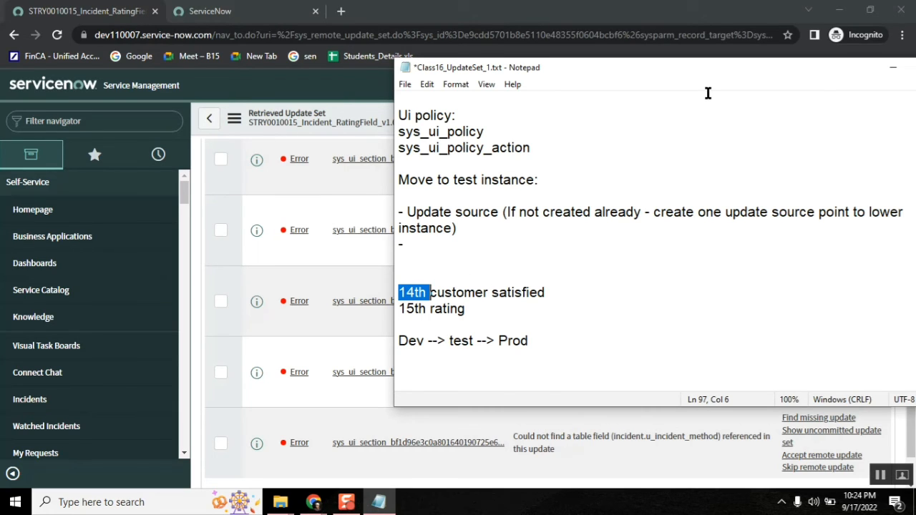
# Step: Bring the development instance's form layout XML window back to the front
pyautogui.click(512, 14)
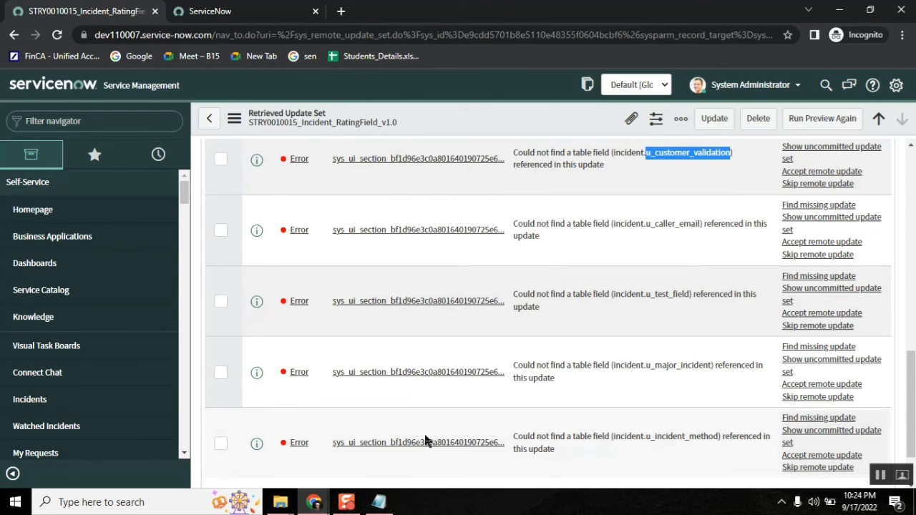
pyautogui.moveTo(315, 505)
pyautogui.click(110, 438)
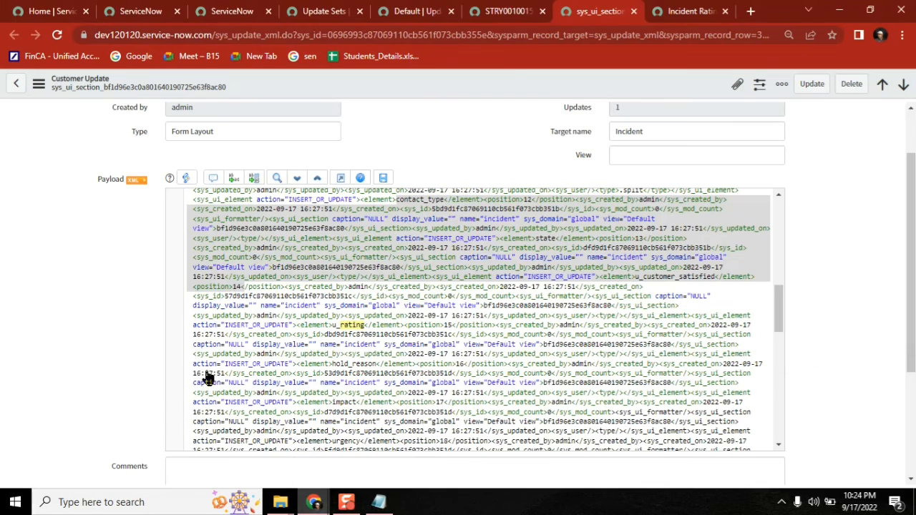
# Step: Highlight the Dictionary and Field Label customer updates, then position the cursor in the notes after 'Dev --> test --> Prod'
pyautogui.click(513, 14)
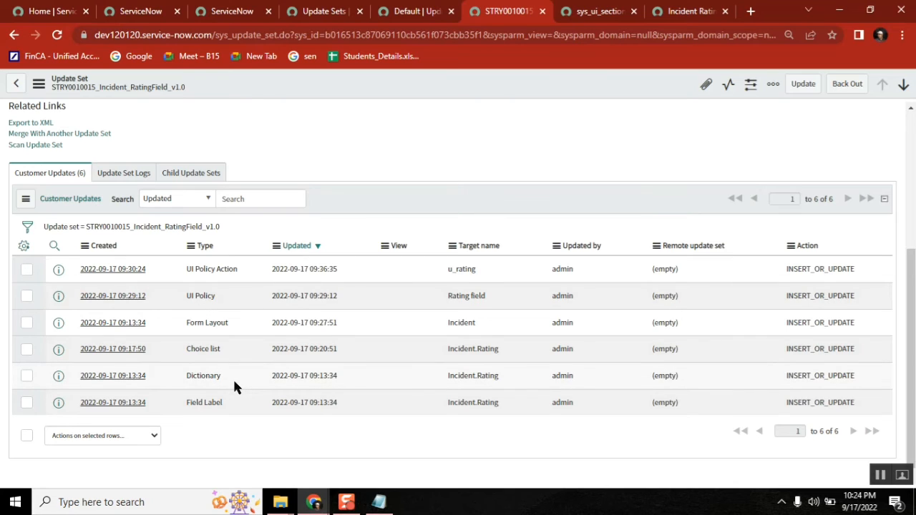
pyautogui.moveTo(224, 378); pyautogui.dragTo(186, 376)
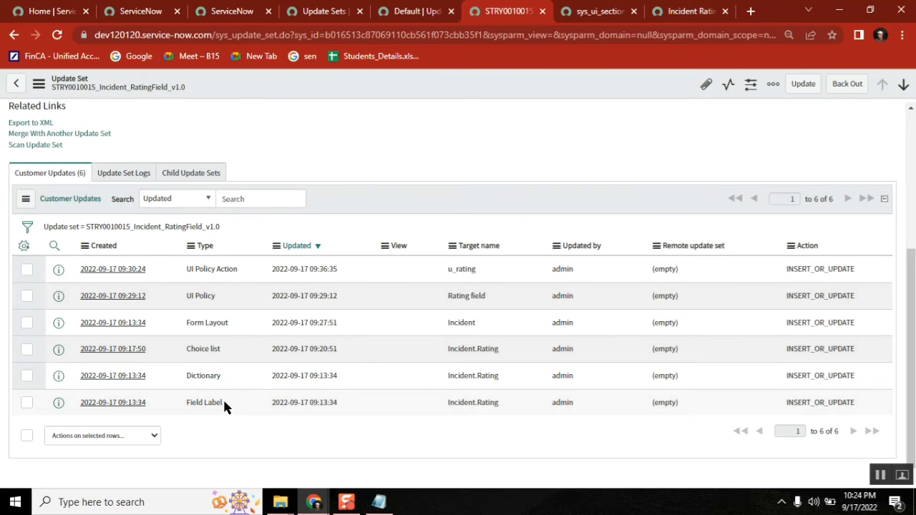
pyautogui.keyDown('shift'); pyautogui.click(222, 401); pyautogui.keyUp('shift')
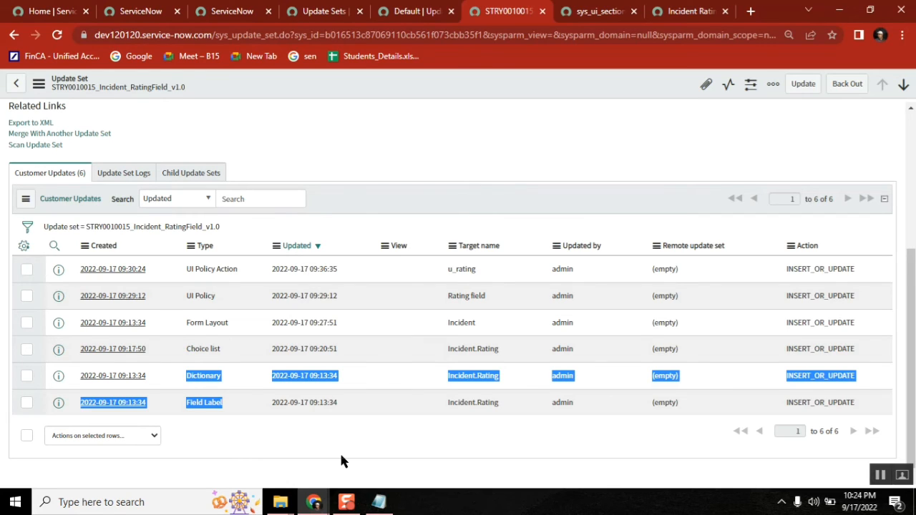
pyautogui.click(379, 502)
pyautogui.click(529, 341)
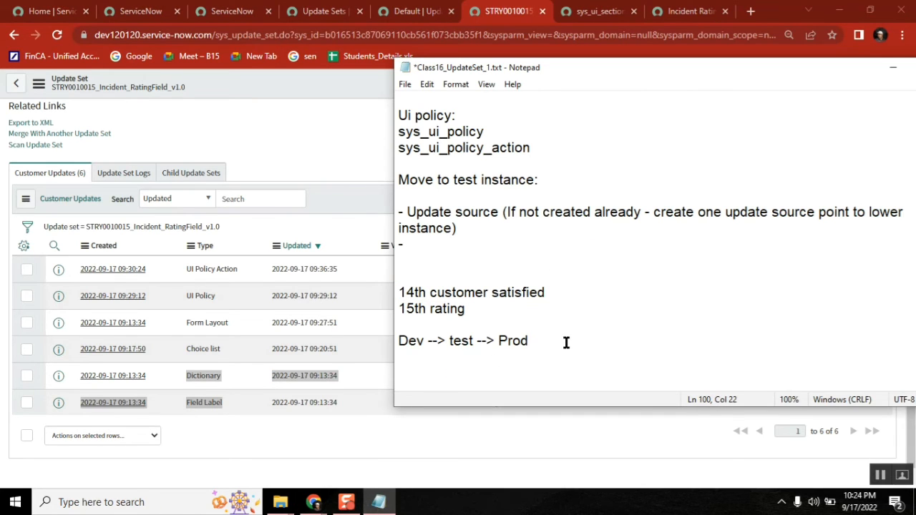
# Step: Add 'dev instance' and 'test instance' heading lines with spacing below the notes
pyautogui.press('Return')
pyautogui.press('Return')
pyautogui.press('Return')
pyautogui.press('Return')
pyautogui.press('Return')
pyautogui.press('Return')
pyautogui.press('Return')
pyautogui.press('Return')
pyautogui.press('Return')
pyautogui.press('Return')
pyautogui.press('Return')
pyautogui.press('Return')
pyautogui.press('Return')
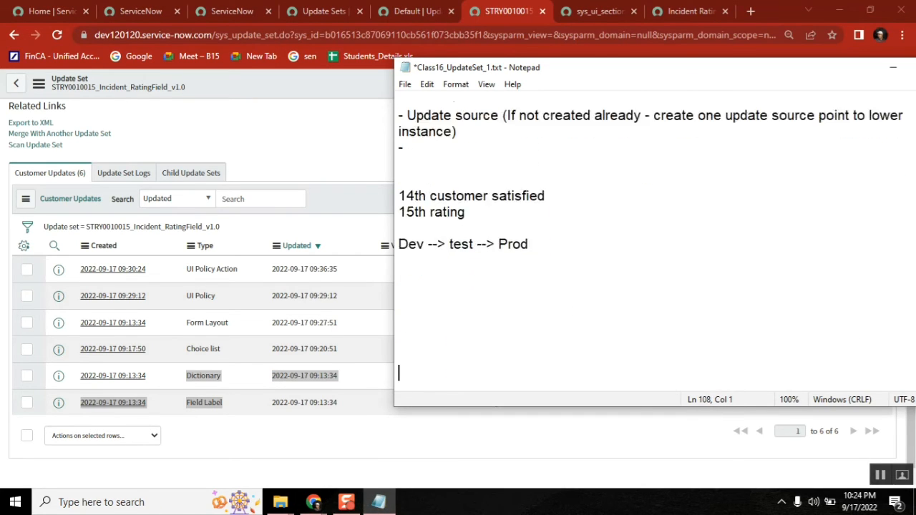
pyautogui.click(420, 230)
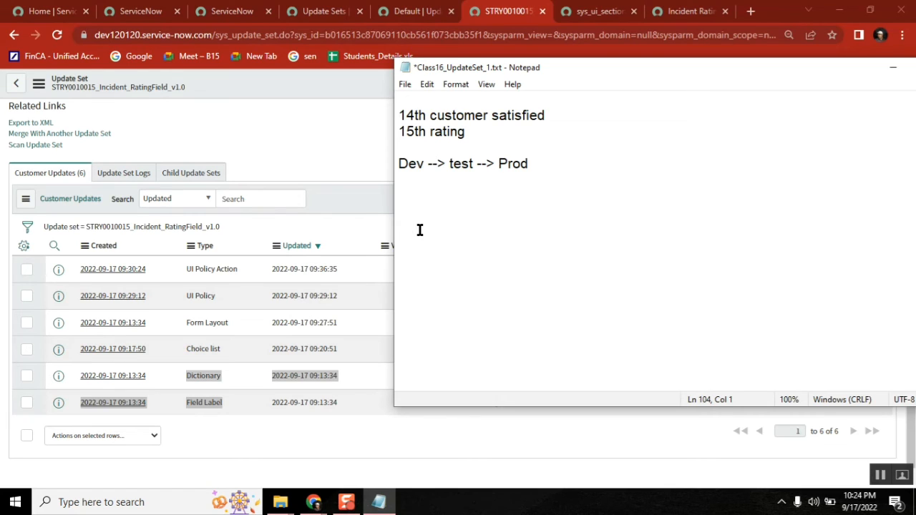
pyautogui.write('dev instance')
pyautogui.press('Return')
pyautogui.press('Return')
pyautogui.press('Return')
pyautogui.write('te')
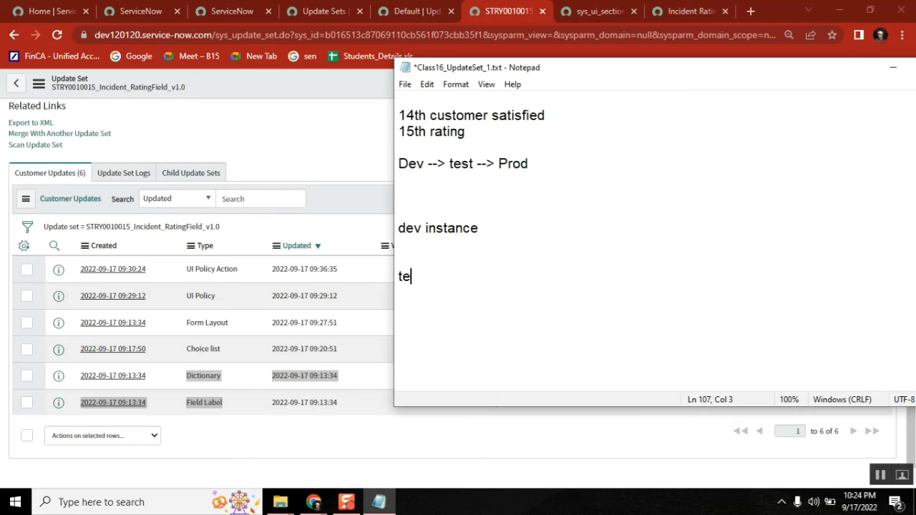
pyautogui.write('st instance')
pyautogui.press('Up')
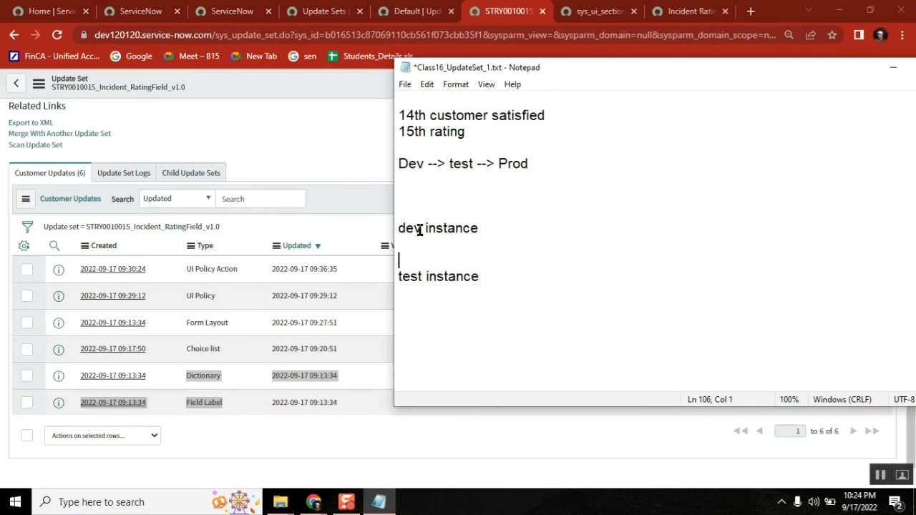
pyautogui.press('Return')
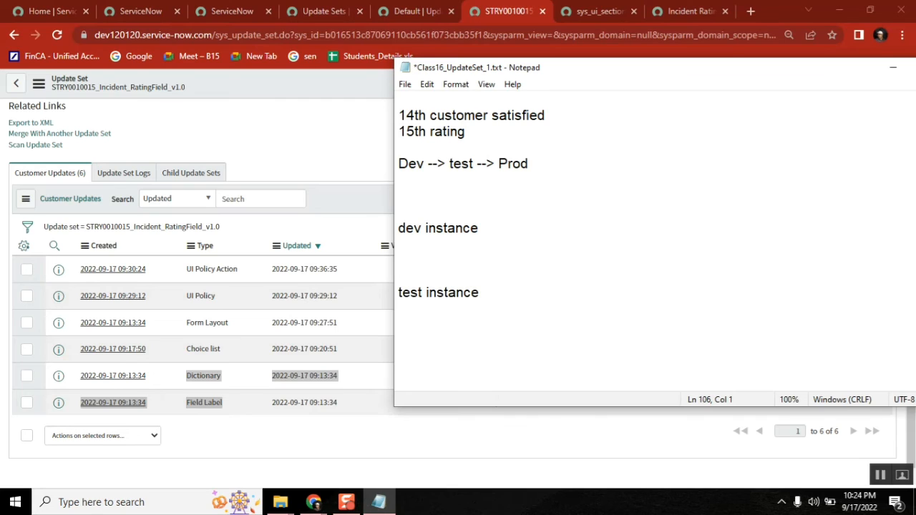
pyautogui.press('Up')
pyautogui.press('Return')
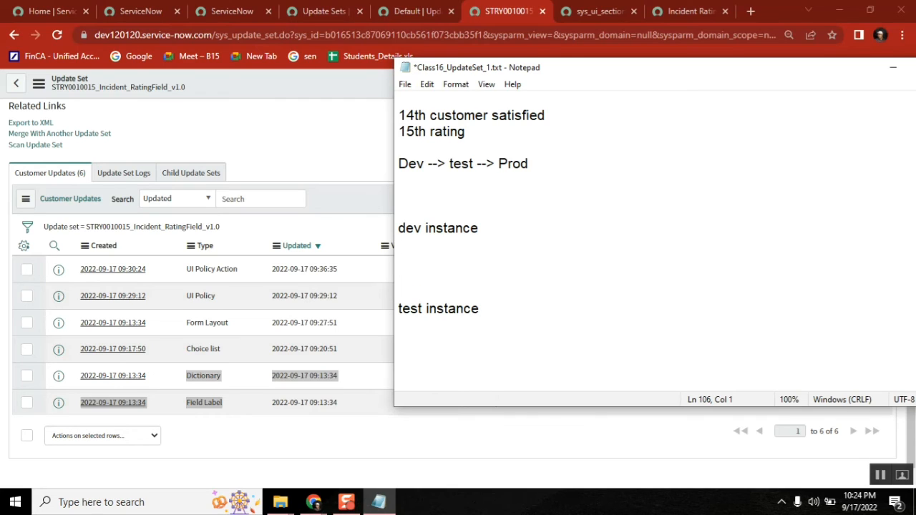
# Step: List numbers 1 2 3 4 5 6 under dev instance and 1 2 3 4 6 under test instance
pyautogui.write('1 2 3 4 5')
pyautogui.click(409, 320)
pyautogui.press('Return')
pyautogui.write('1 2 3')
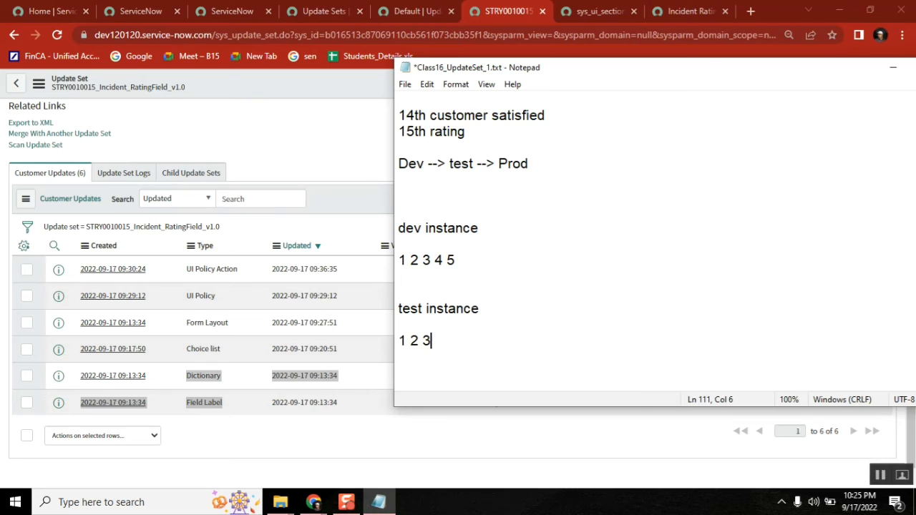
pyautogui.write(' 4 5')
pyautogui.click(470, 261)
pyautogui.write('6')
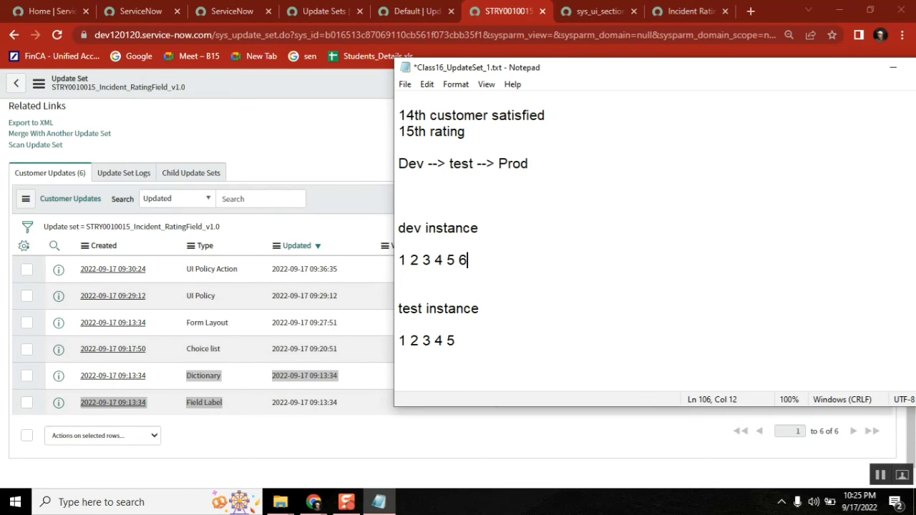
pyautogui.doubleClick(461, 260)
pyautogui.doubleClick(464, 260)
pyautogui.click(475, 342)
pyautogui.write('6')
# Step: Highlight the words dev and test in the two headings for comparison
pyautogui.doubleClick(424, 229)
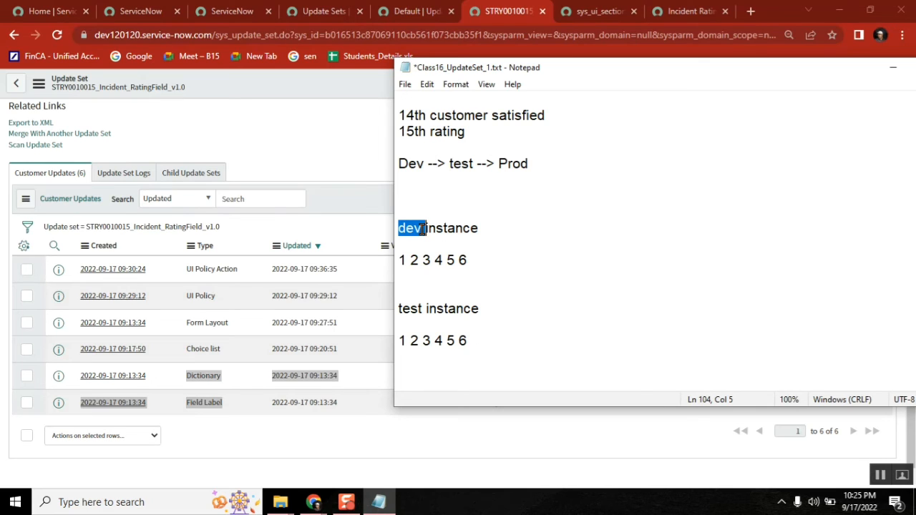
pyautogui.doubleClick(405, 308)
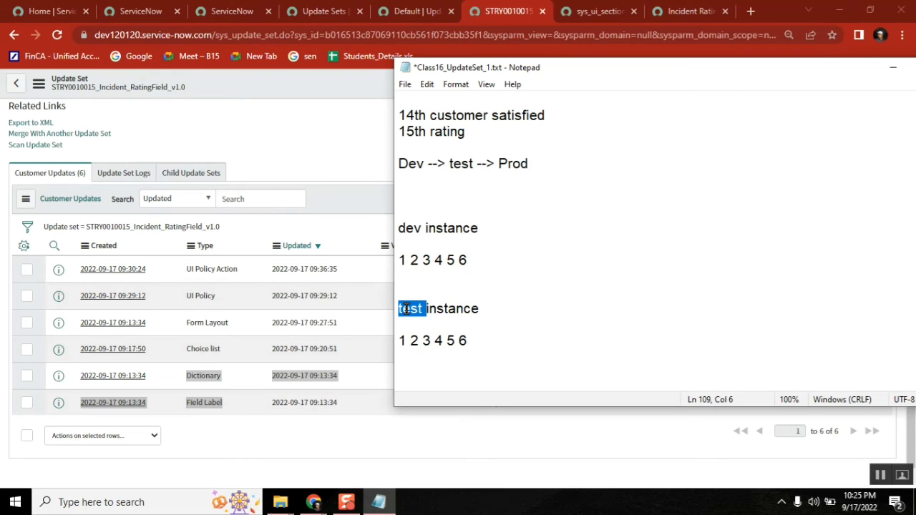
pyautogui.doubleClick(409, 226)
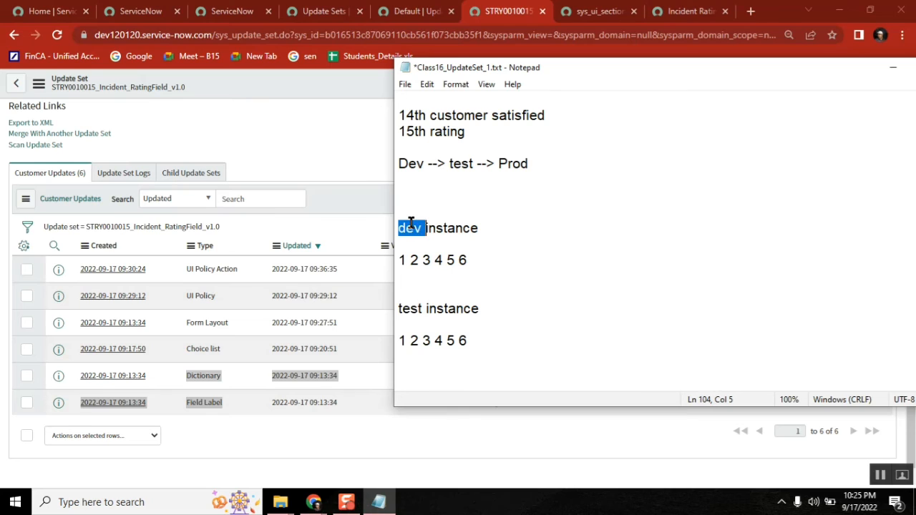
pyautogui.doubleClick(409, 307)
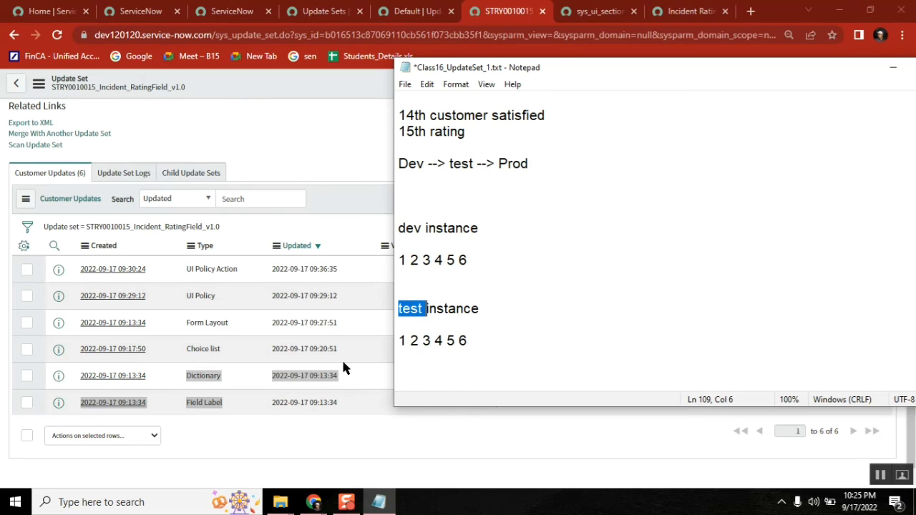
pyautogui.click(469, 292)
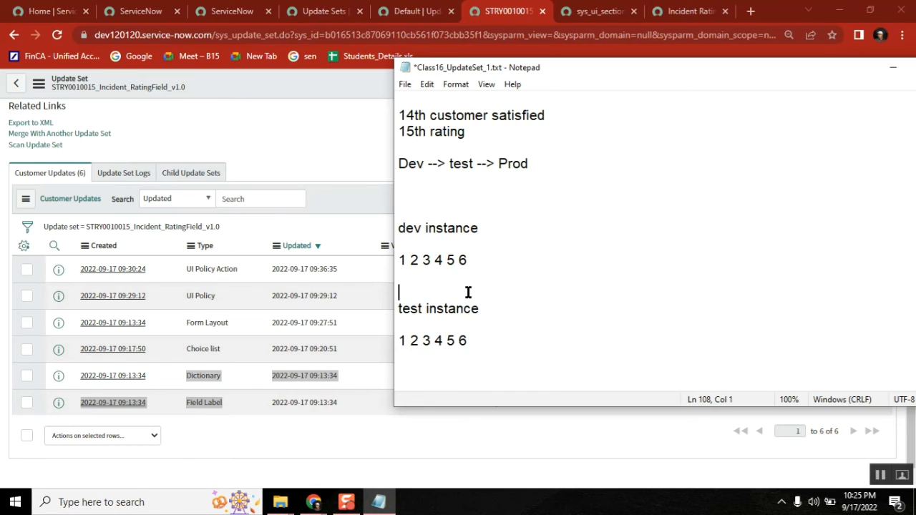
# Step: Remove 4 and 2 from the test instance list, leaving 1 3 5 6
pyautogui.click(466, 260)
pyautogui.click(440, 341)
pyautogui.doubleClick(439, 341)
pyautogui.press('BackSpace')
pyautogui.doubleClick(417, 341)
pyautogui.press('BackSpace')
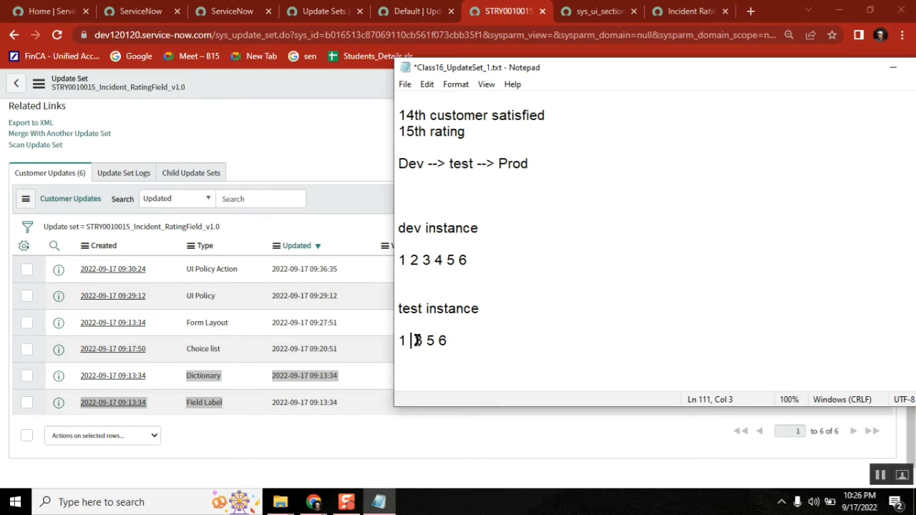
# Step: Append 7 to the dev instance list and select the whole line
pyautogui.click(501, 260)
pyautogui.write('7')
pyautogui.doubleClick(476, 260)
pyautogui.click(476, 260)
pyautogui.doubleClick(474, 260)
pyautogui.click(479, 260)
pyautogui.hotkey('shift', 'Home')
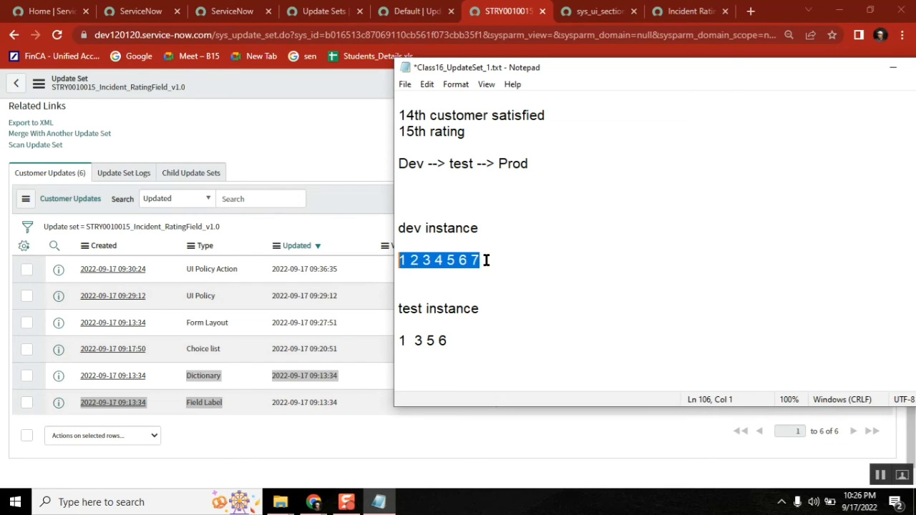
pyautogui.click(466, 343)
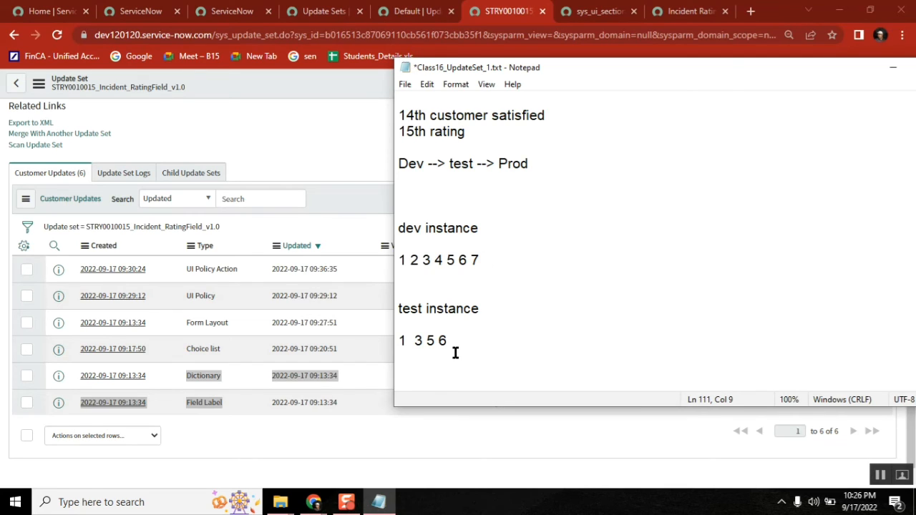
pyautogui.click(411, 341)
pyautogui.click(399, 260)
pyautogui.keyDown('shift'); pyautogui.click(497, 259); pyautogui.keyUp('shift')
pyautogui.doubleClick(415, 341)
pyautogui.doubleClick(426, 340)
pyautogui.click(487, 264)
pyautogui.keyDown('shift'); pyautogui.click(401, 259); pyautogui.keyUp('shift')
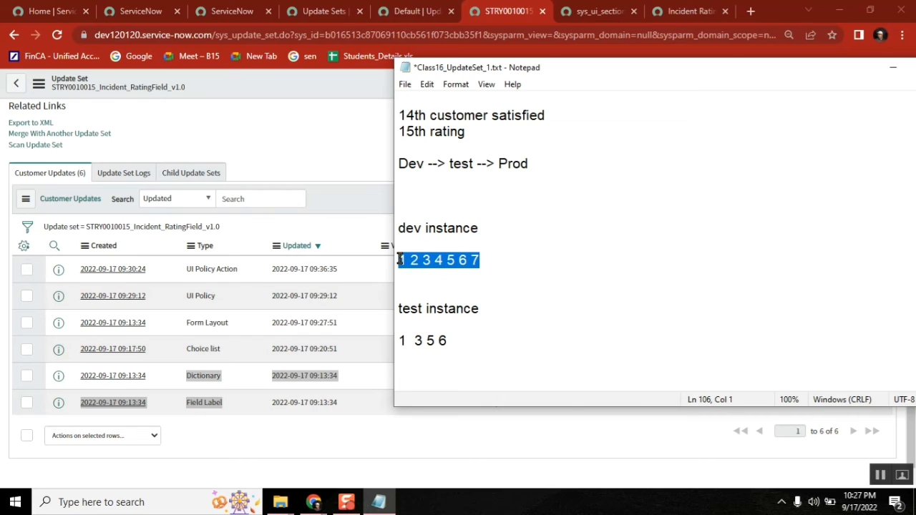
pyautogui.doubleClick(410, 343)
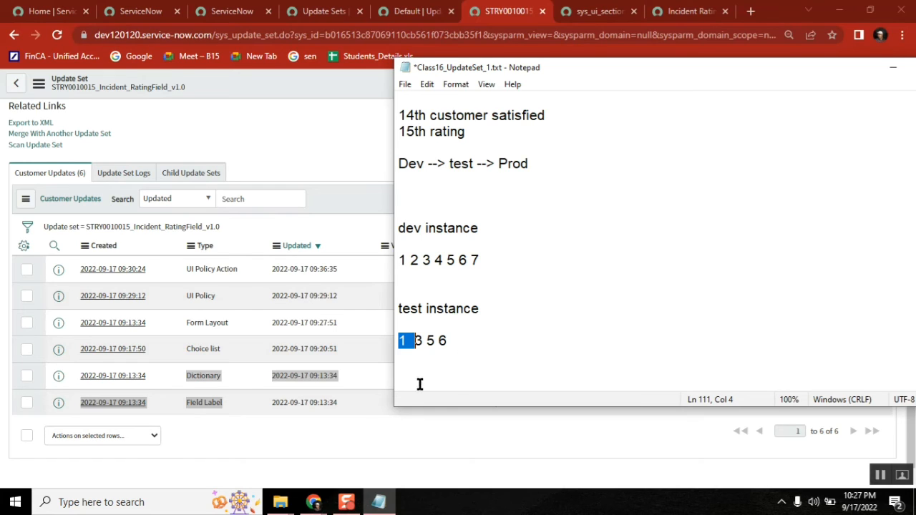
pyautogui.moveTo(312, 505)
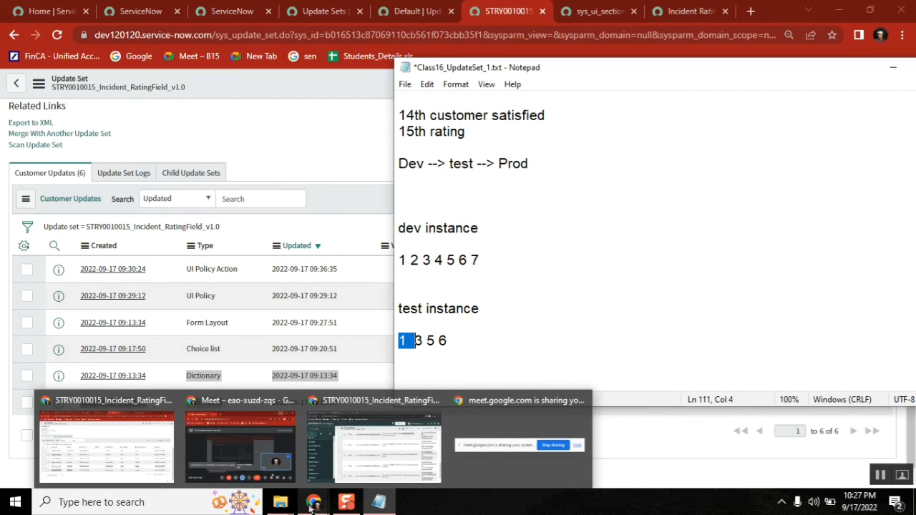
# Step: Tick all eight preview error rows and open their actions menu, then switch to the dev instance window
pyautogui.click(374, 438)
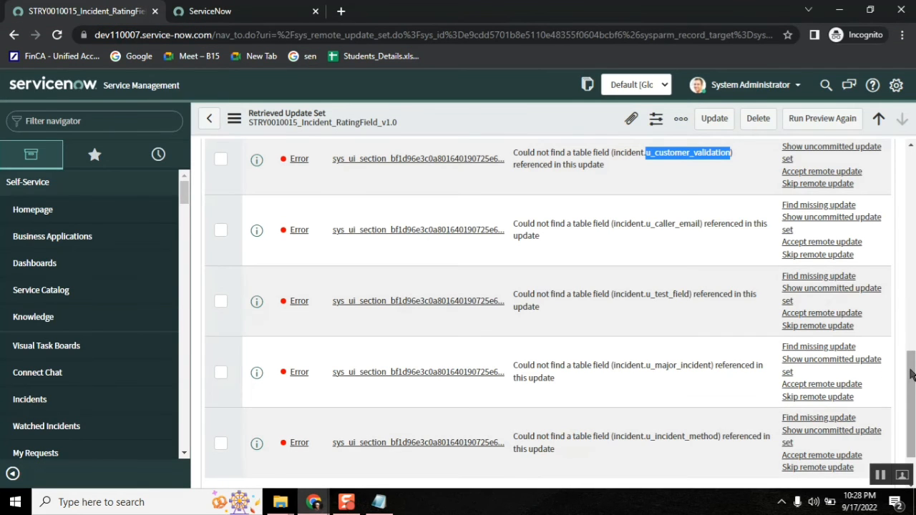
pyautogui.moveTo(911, 375); pyautogui.dragTo(910, 332)
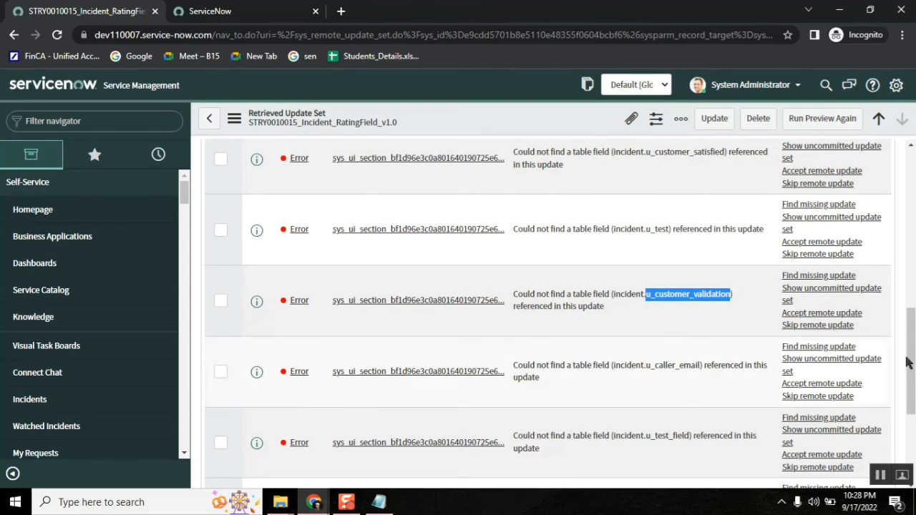
pyautogui.moveTo(907, 362); pyautogui.dragTo(914, 297)
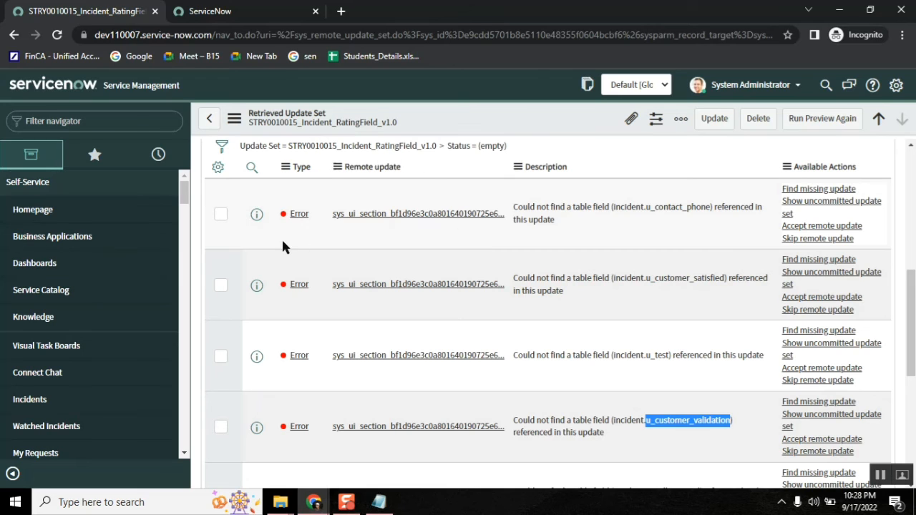
pyautogui.moveTo(910, 324); pyautogui.dragTo(911, 405)
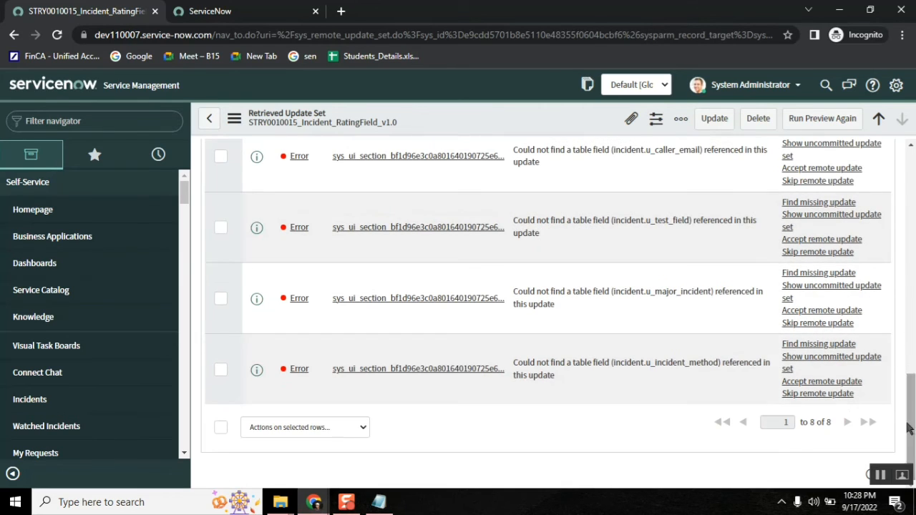
pyautogui.click(220, 427)
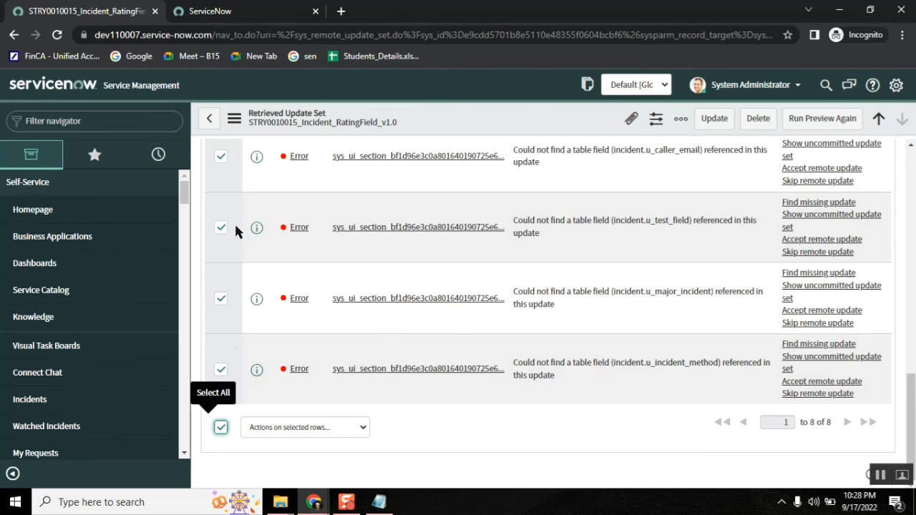
pyautogui.click(331, 427)
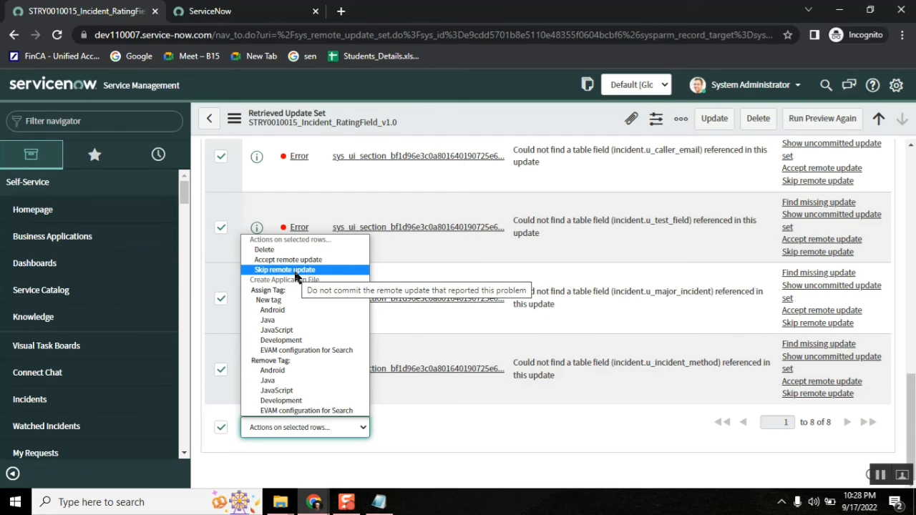
pyautogui.click(311, 504)
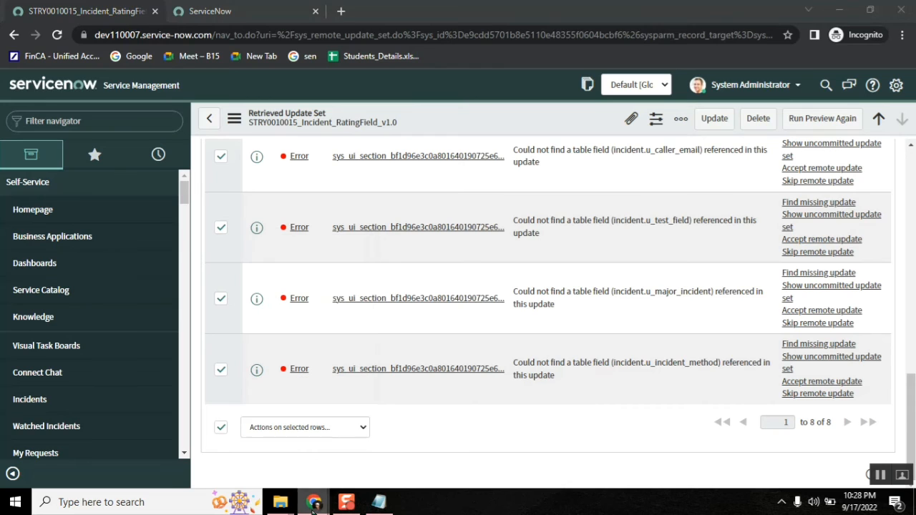
pyautogui.click(122, 454)
pyautogui.click(276, 459)
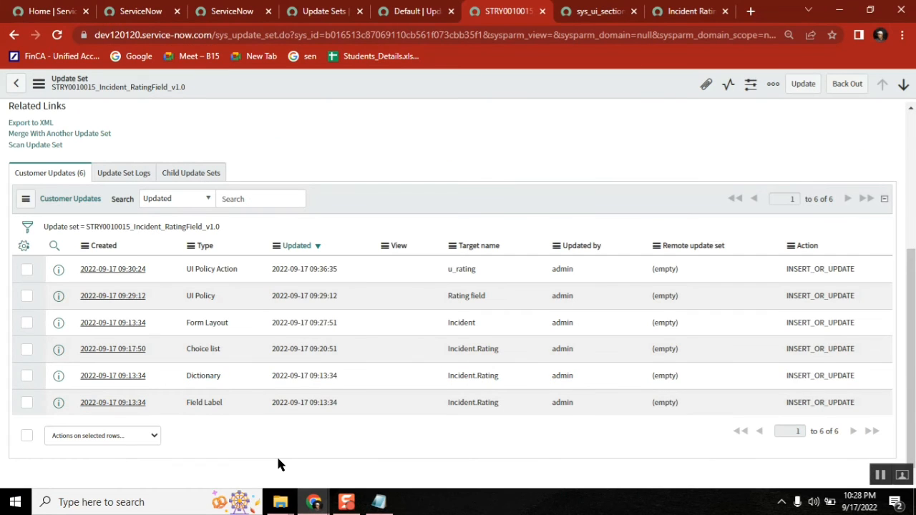
pyautogui.moveTo(338, 323); pyautogui.dragTo(80, 322)
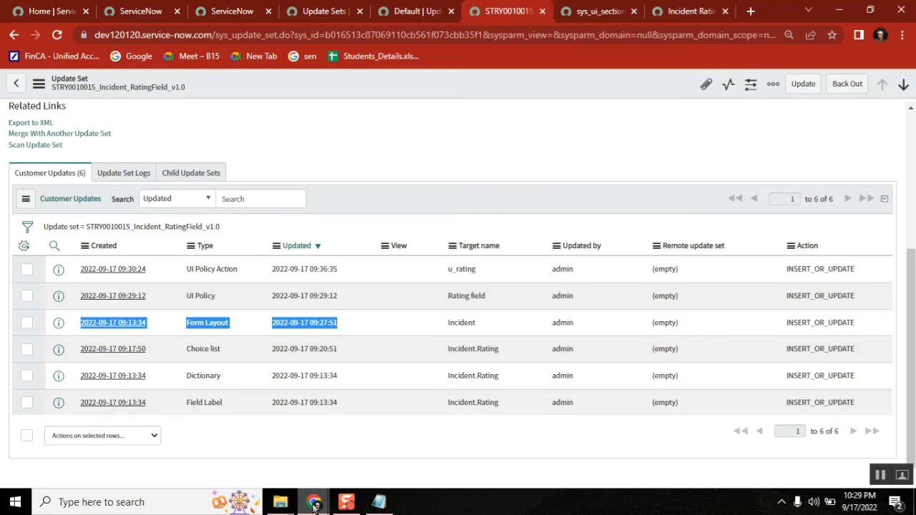
pyautogui.moveTo(315, 505)
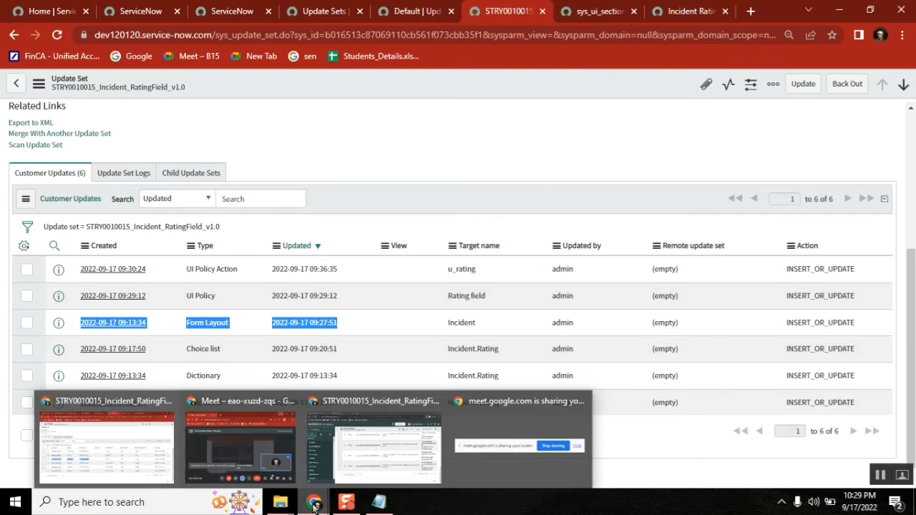
pyautogui.click(417, 450)
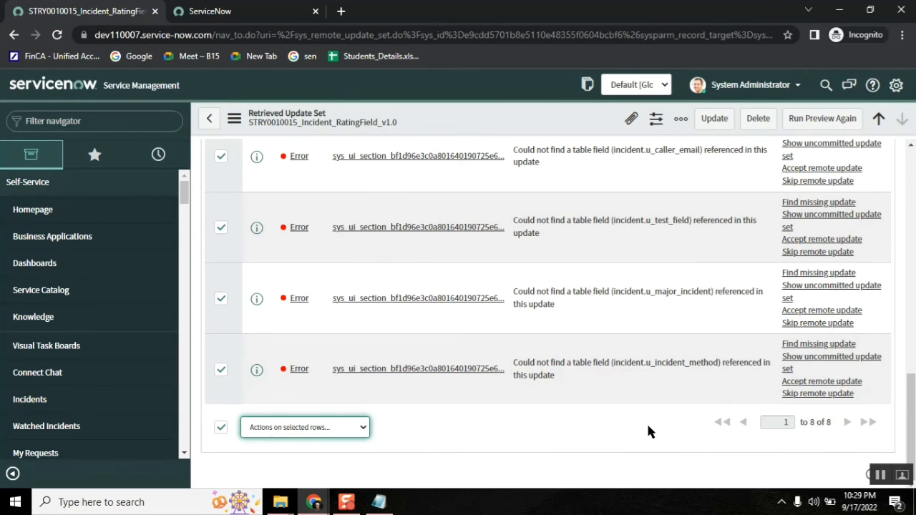
# Step: Accept the remote update for all checked preview errors
pyautogui.click(351, 428)
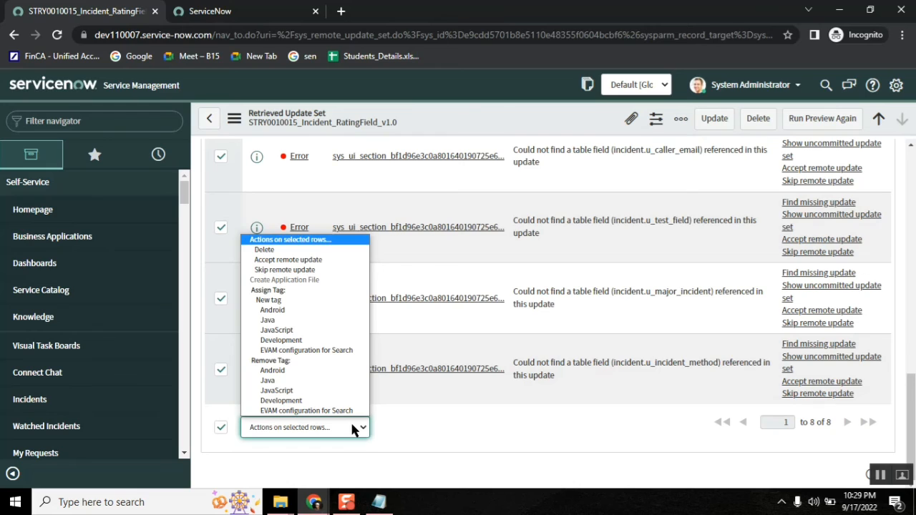
pyautogui.click(295, 260)
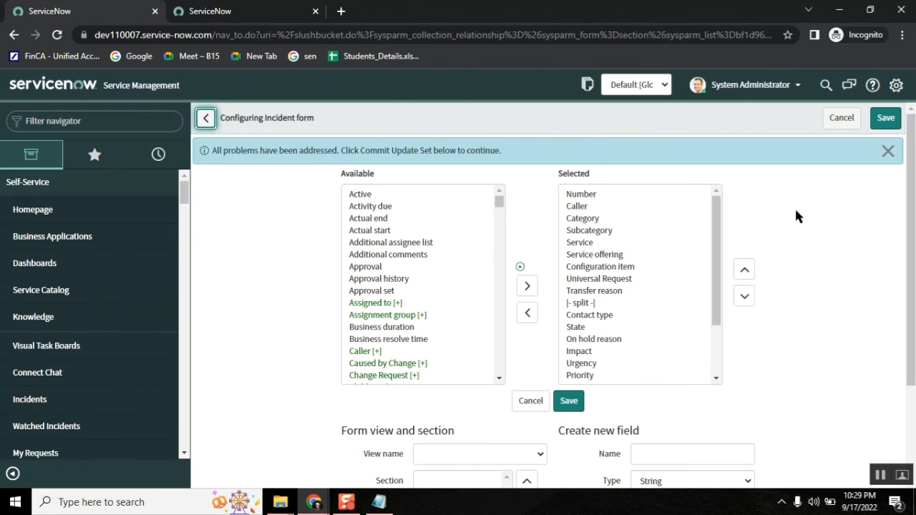
pyautogui.click(888, 151)
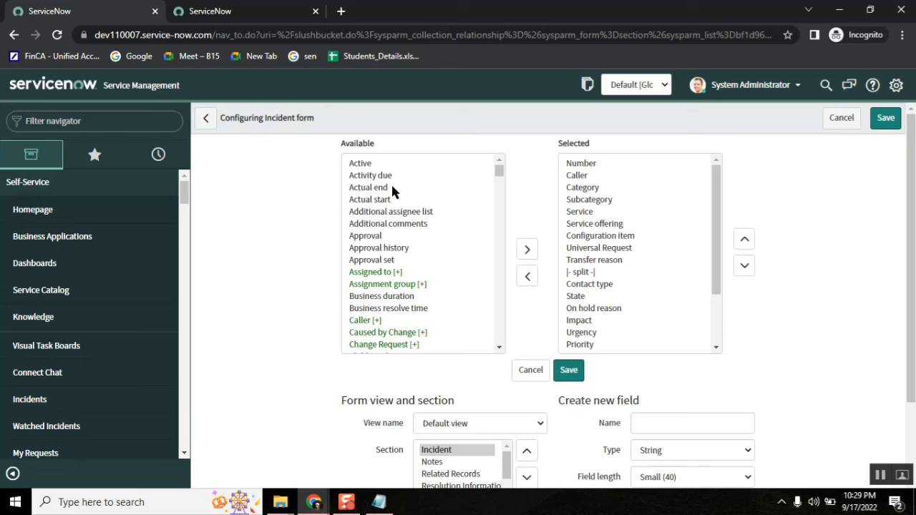
# Step: Commit the STRY0010015_Incident_RatingField_v1.0 update set and close the commit progress dialog
pyautogui.click(13, 36)
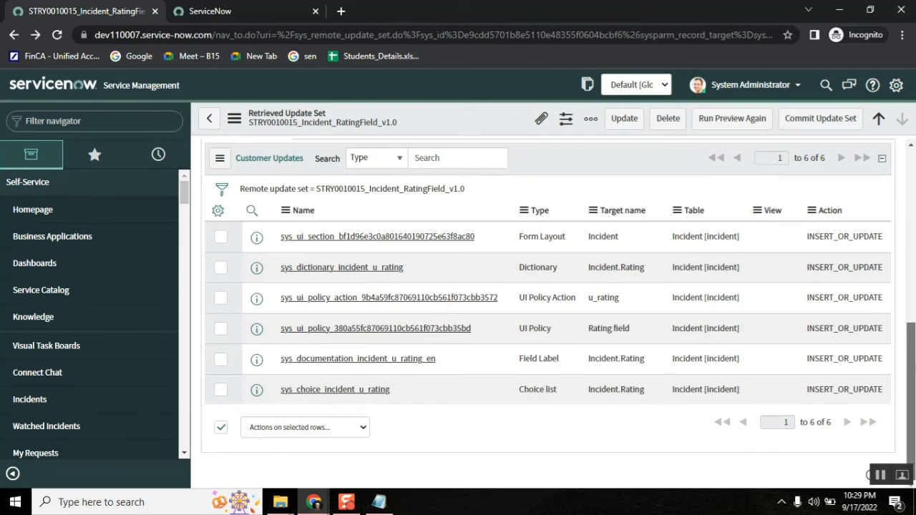
pyautogui.moveTo(911, 386); pyautogui.dragTo(911, 213)
pyautogui.click(474, 265)
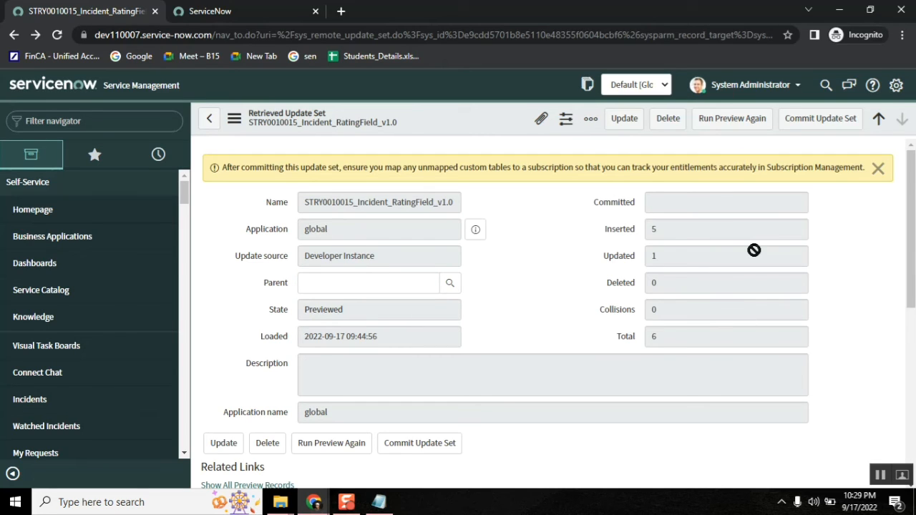
pyautogui.click(827, 123)
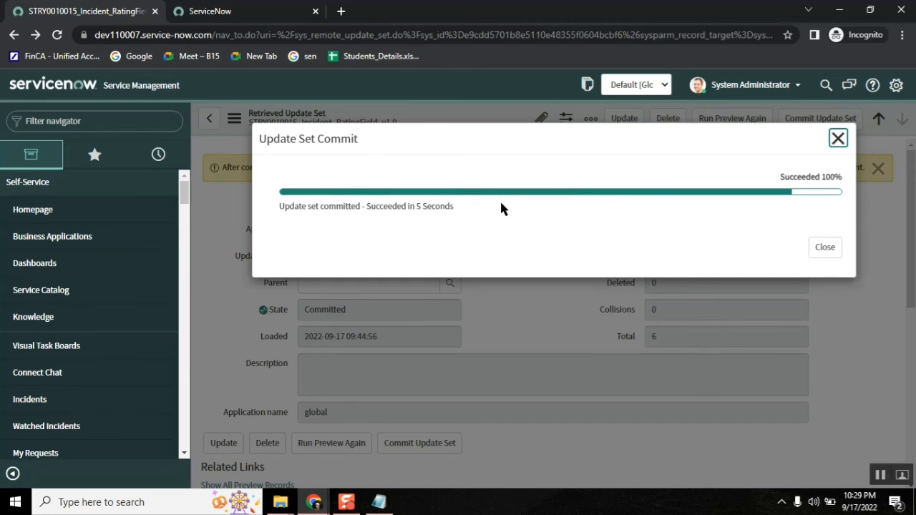
pyautogui.click(827, 251)
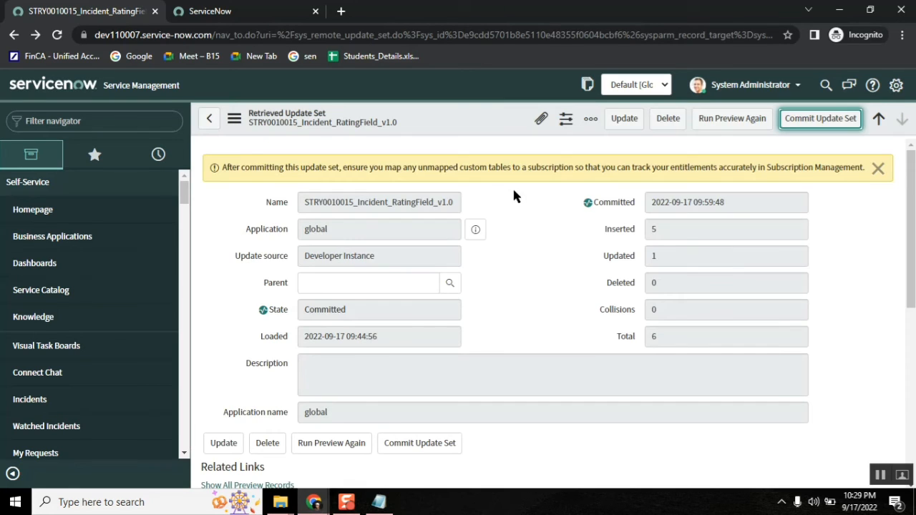
pyautogui.click(92, 120)
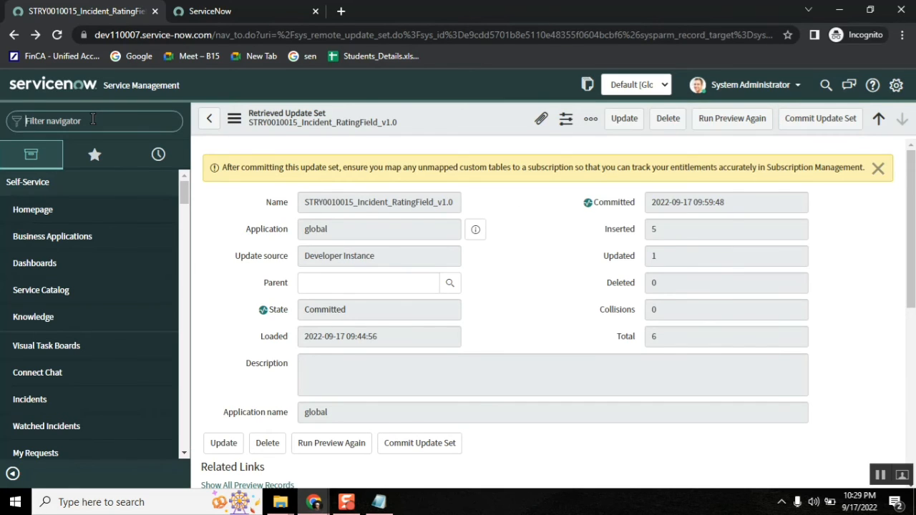
# Step: Create a new Incident and change State from In Progress to Closed, revealing the Rating choices
pyautogui.write('Inci')
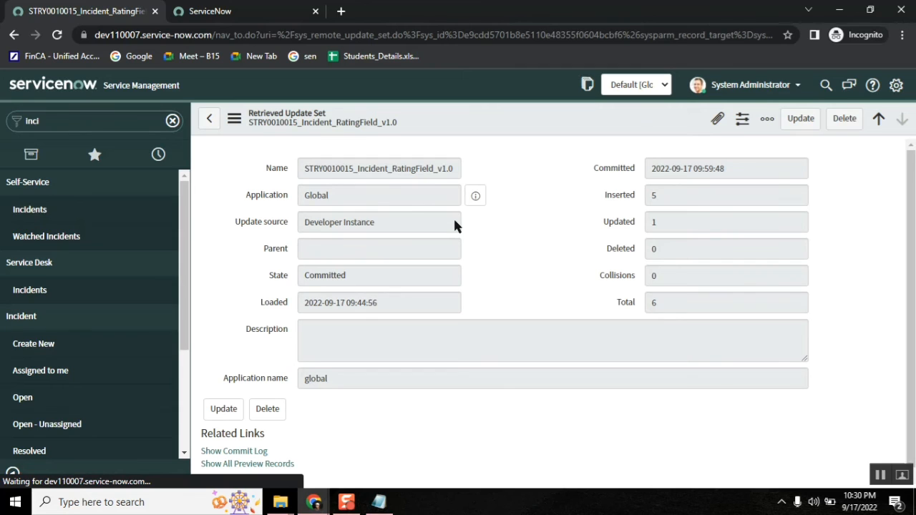
pyautogui.click(60, 345)
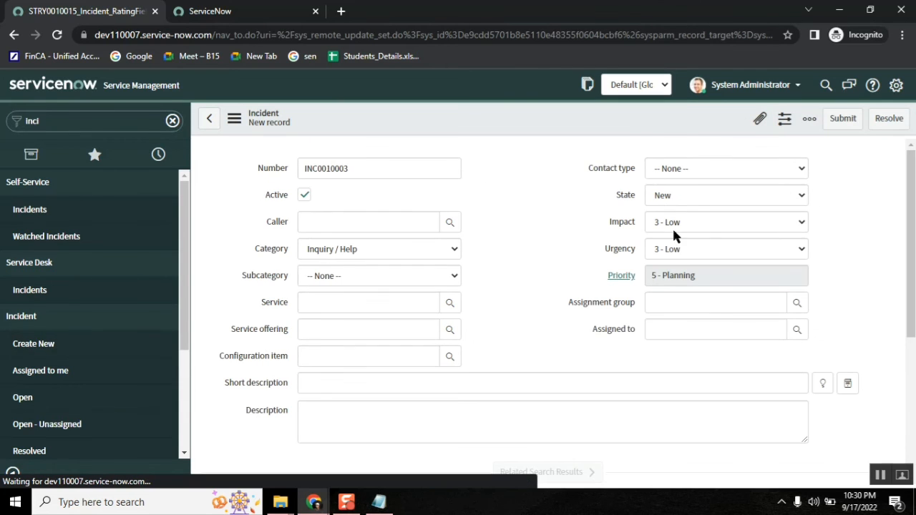
pyautogui.click(665, 196)
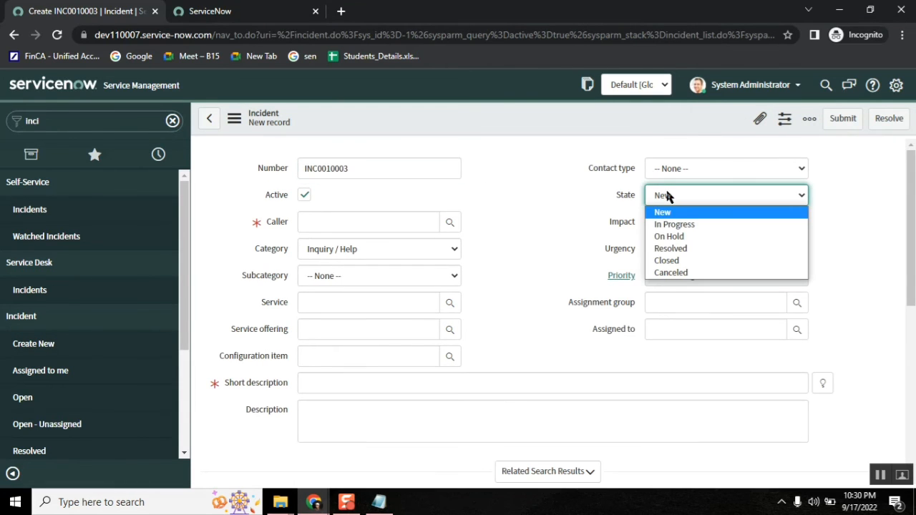
pyautogui.click(682, 225)
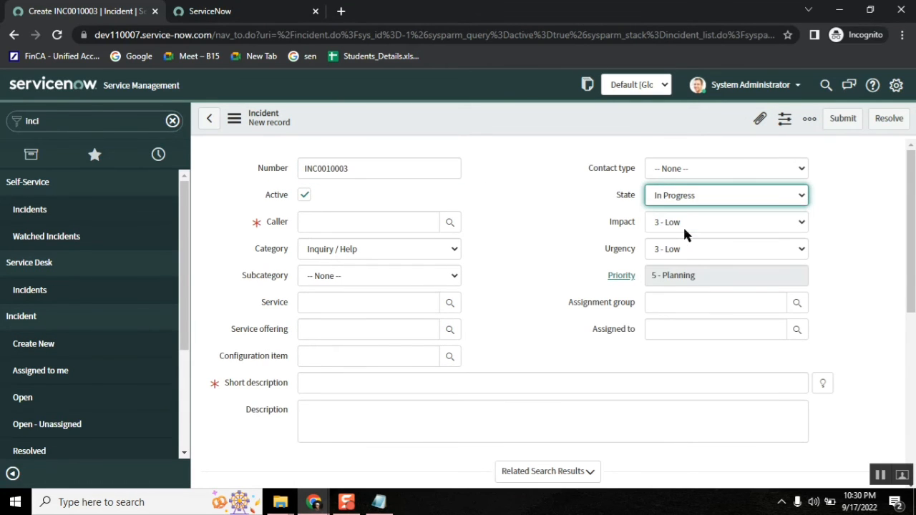
pyautogui.click(706, 196)
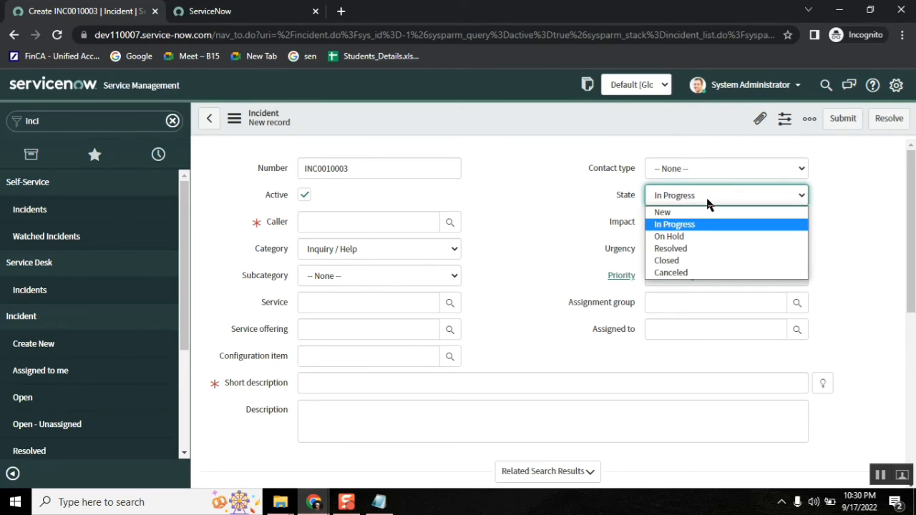
pyautogui.click(680, 262)
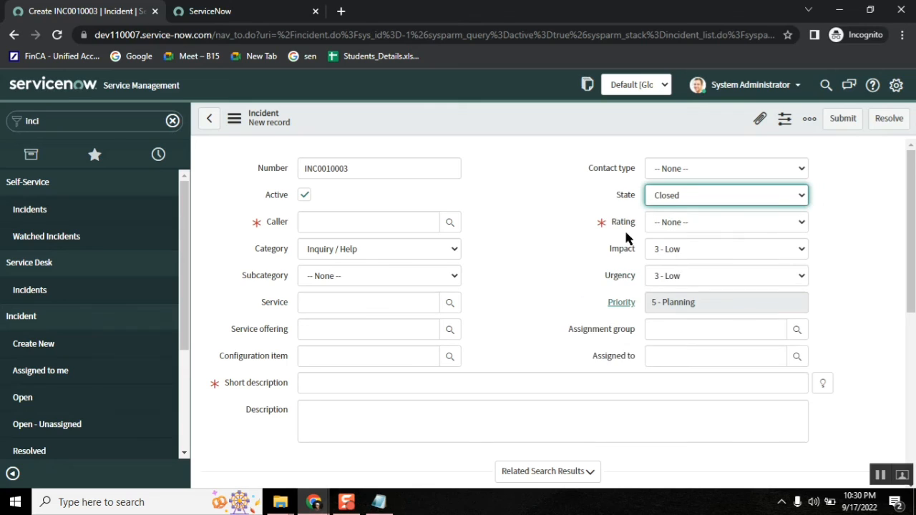
pyautogui.click(669, 226)
# Step: Try State On Hold, then Canceled, and pick a Rating value
pyautogui.click(684, 195)
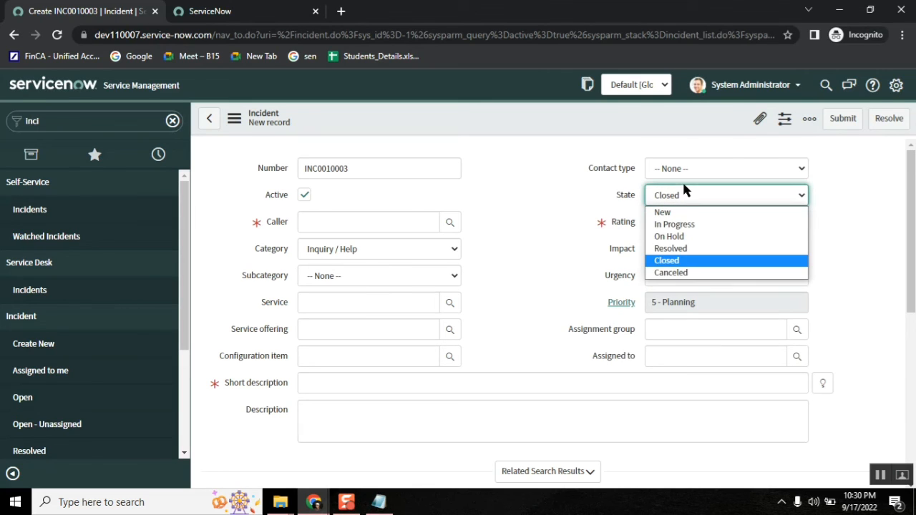
pyautogui.click(675, 235)
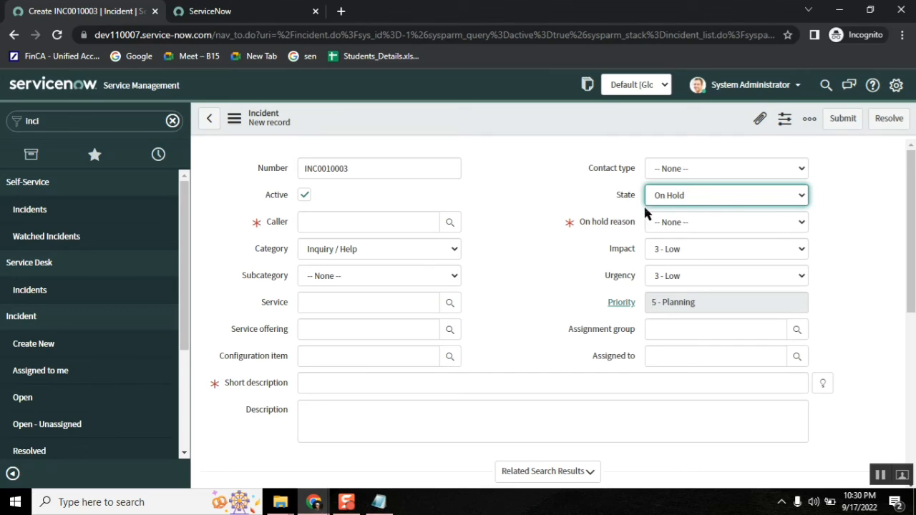
pyautogui.click(689, 195)
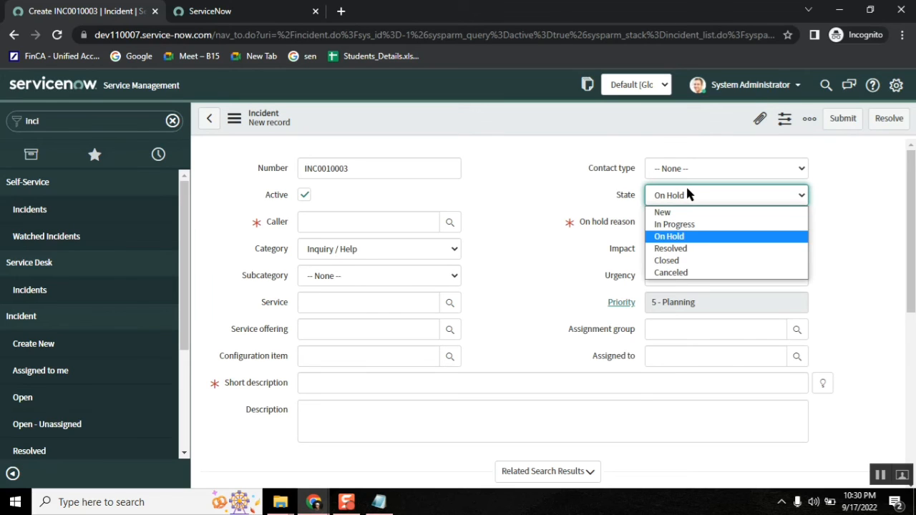
pyautogui.click(698, 274)
pyautogui.click(687, 227)
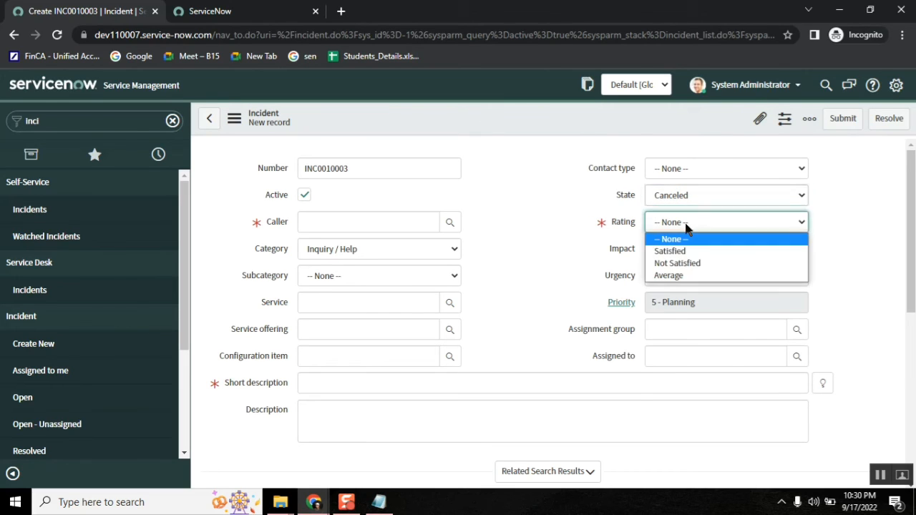
pyautogui.click(686, 264)
# Step: Switch State to In Progress to hide Rating, then back to Closed to show it
pyautogui.click(686, 198)
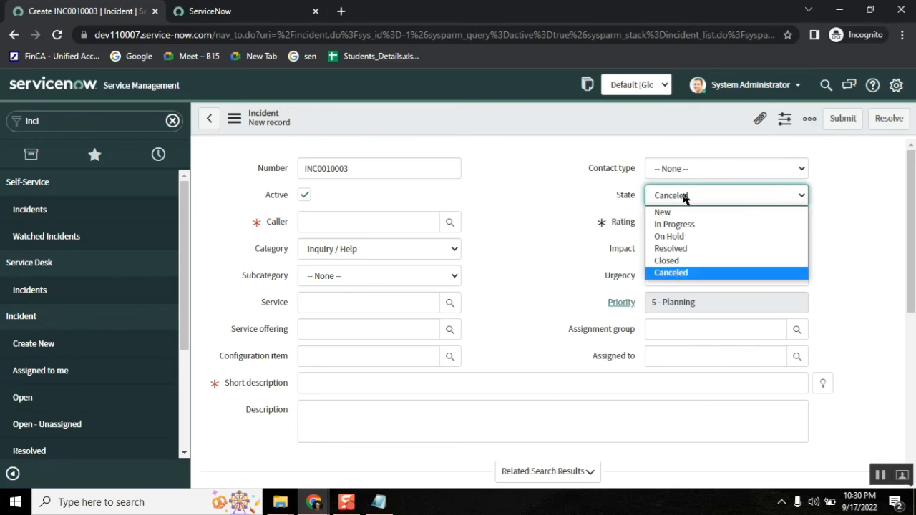
pyautogui.click(688, 225)
pyautogui.click(684, 204)
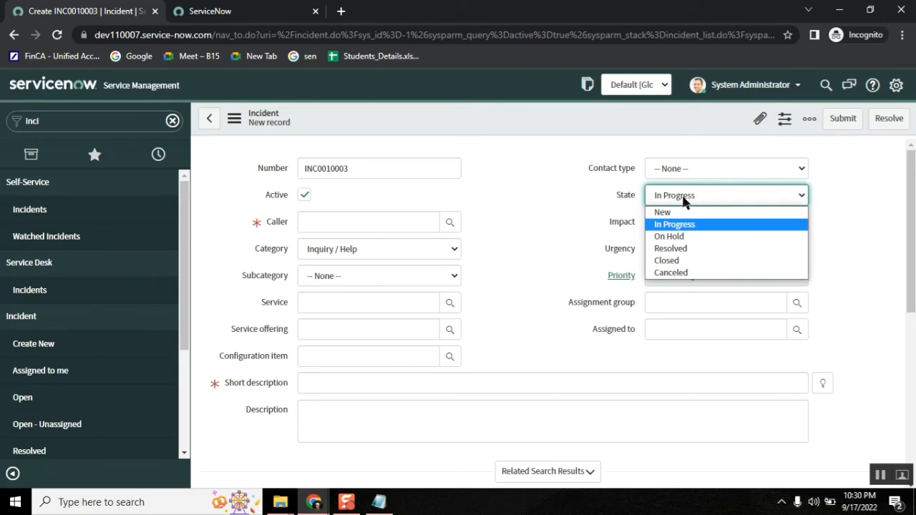
pyautogui.click(687, 262)
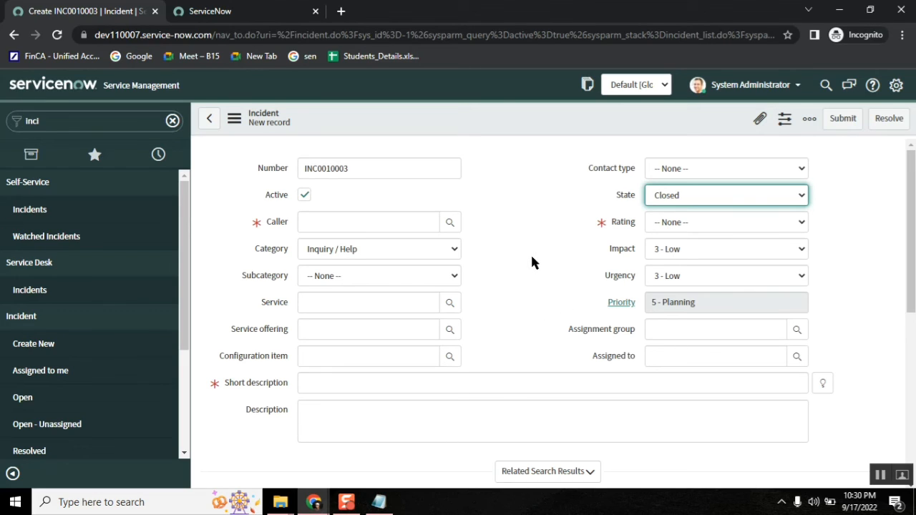
# Step: Bring Class16_UpdateSet_1.txt in Notepad in front of the new incident form
pyautogui.click(379, 502)
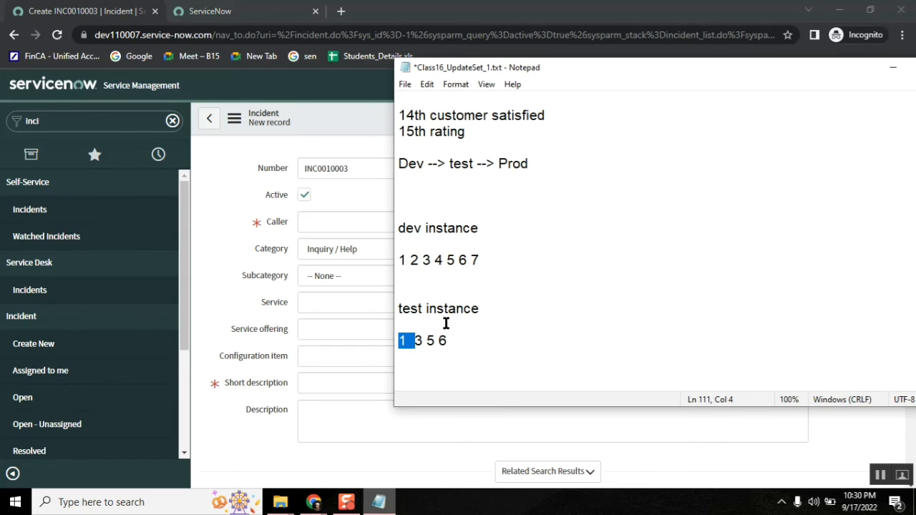
# Step: Make room for new lines below the dash under 'Move to test instance:'
pyautogui.doubleClick(460, 164)
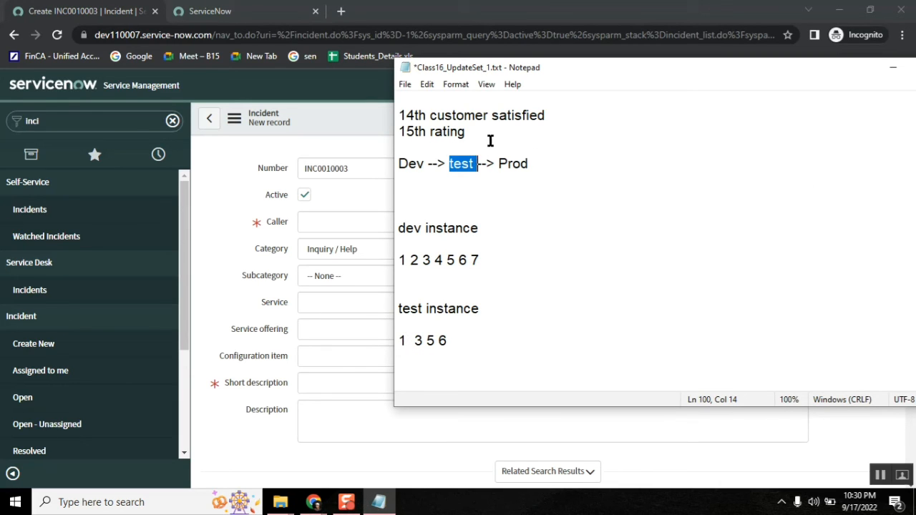
pyautogui.press('Up')
pyautogui.press('Up')
pyautogui.press('Up')
pyautogui.press('Up')
pyautogui.press('Up')
pyautogui.press('Up')
pyautogui.press('Up')
pyautogui.press('Up')
pyautogui.press('Up')
pyautogui.press('Up')
pyautogui.press('Up')
pyautogui.press('Up')
pyautogui.press('Up')
pyautogui.press('Up')
pyautogui.press('Up')
pyautogui.press('Up')
pyautogui.press('Up')
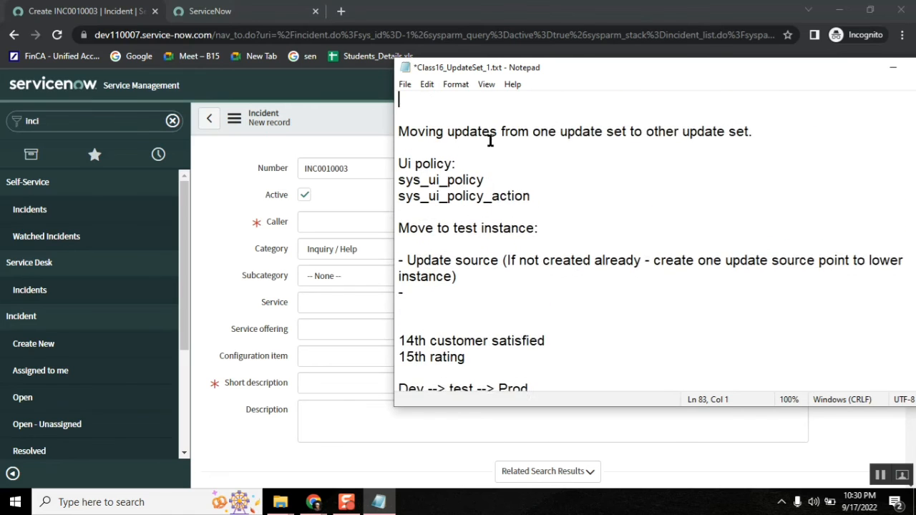
pyautogui.press('Up')
pyautogui.press('Up')
pyautogui.press('Up')
pyautogui.press('Up')
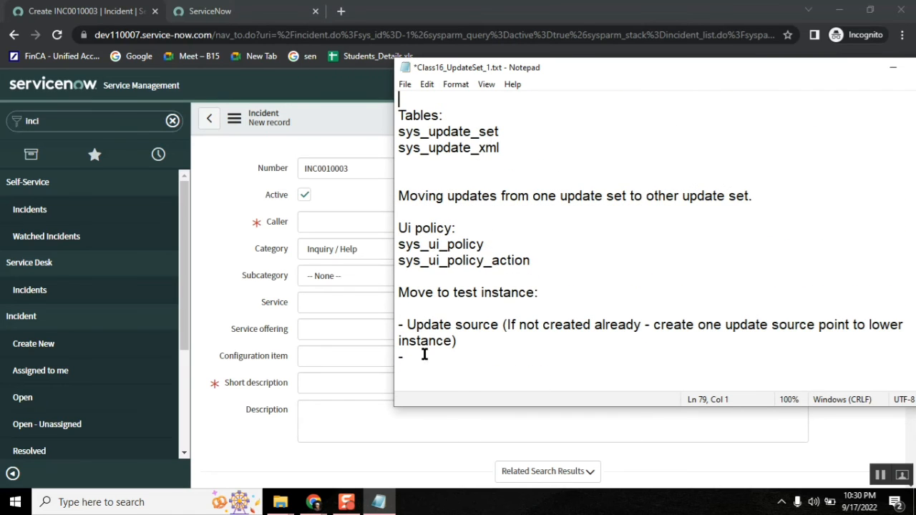
pyautogui.click(424, 354)
pyautogui.press('Return')
pyautogui.press('Return')
pyautogui.press('Return')
pyautogui.press('Return')
pyautogui.press('Return')
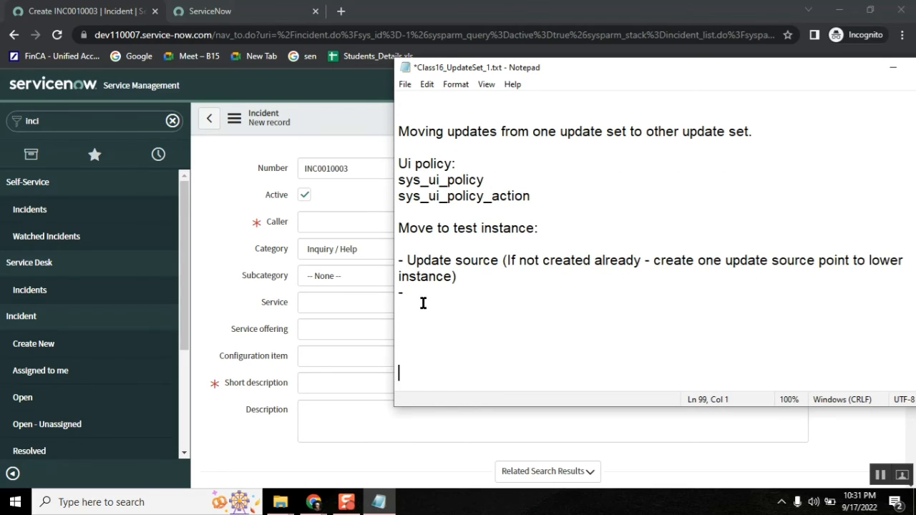
pyautogui.click(419, 308)
pyautogui.press('Return')
# Step: Add the lines '- move to test instance', 'uat testing and QA testing' and '- then to production'
pyautogui.write('- move to testi')
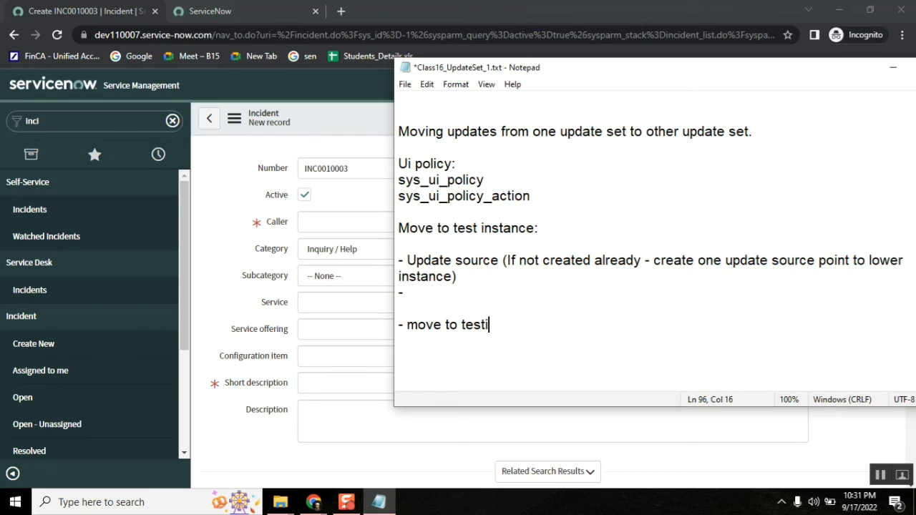
pyautogui.press('BackSpace')
pyautogui.write('instance')
pyautogui.press('Return')
pyautogui.write('- send the up')
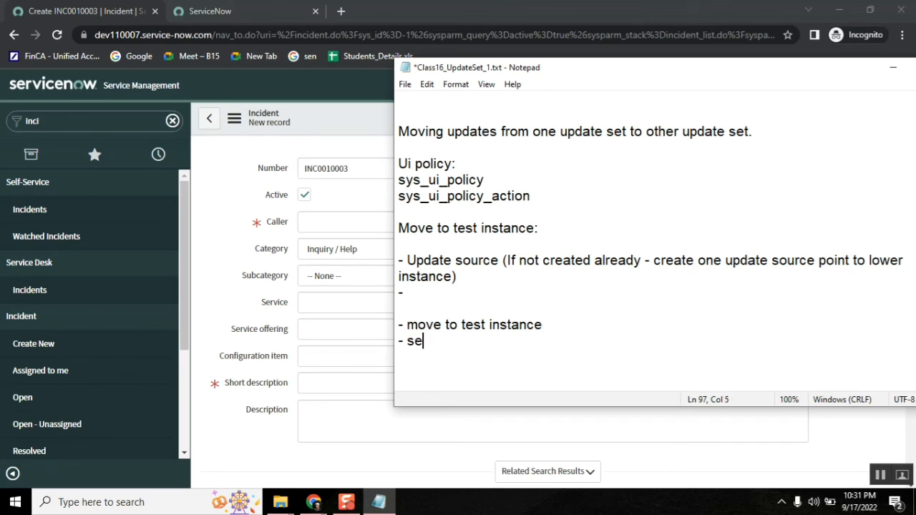
pyautogui.press('BackSpace')
pyautogui.press('BackSpace')
pyautogui.press('BackSpace')
pyautogui.press('BackSpace')
pyautogui.press('BackSpace')
pyautogui.press('BackSpace')
pyautogui.press('BackSpace')
pyautogui.press('BackSpace')
pyautogui.press('BackSpace')
pyautogui.press('BackSpace')
pyautogui.press('BackSpace')
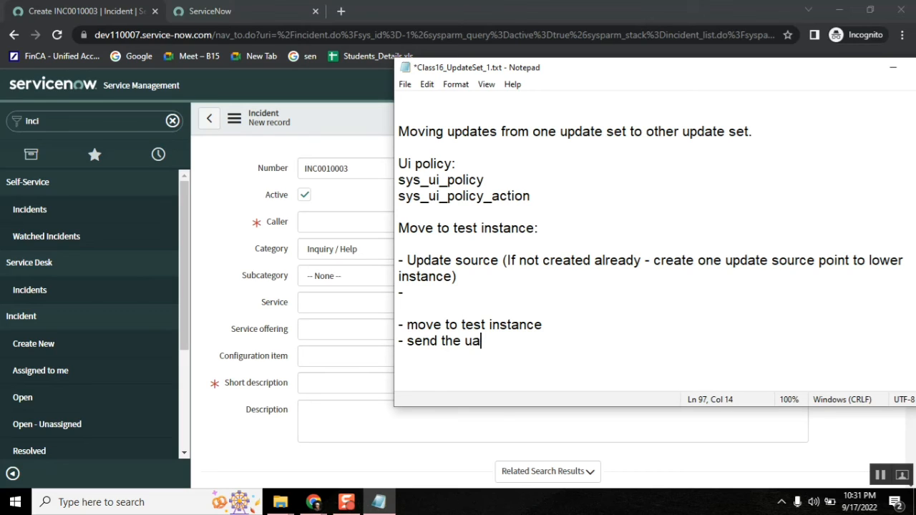
pyautogui.write('uat testing and ')
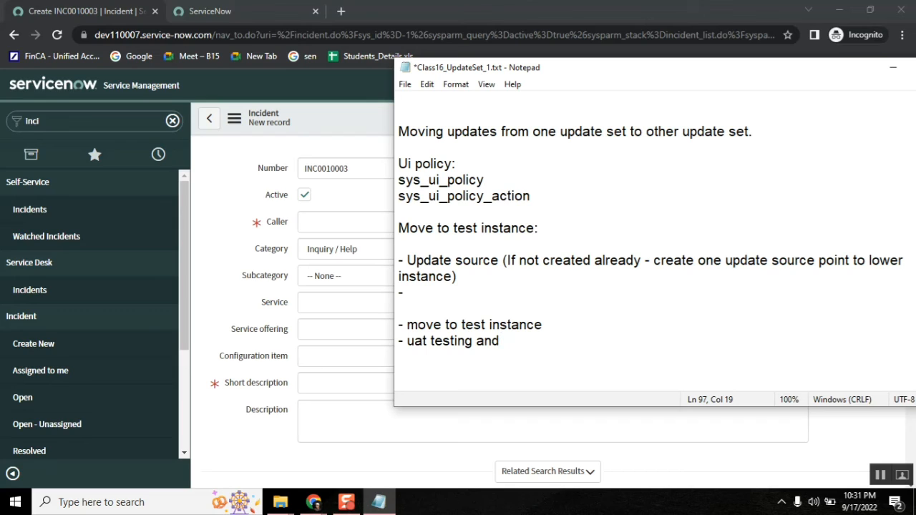
pyautogui.write('QA testing')
pyautogui.press('Return')
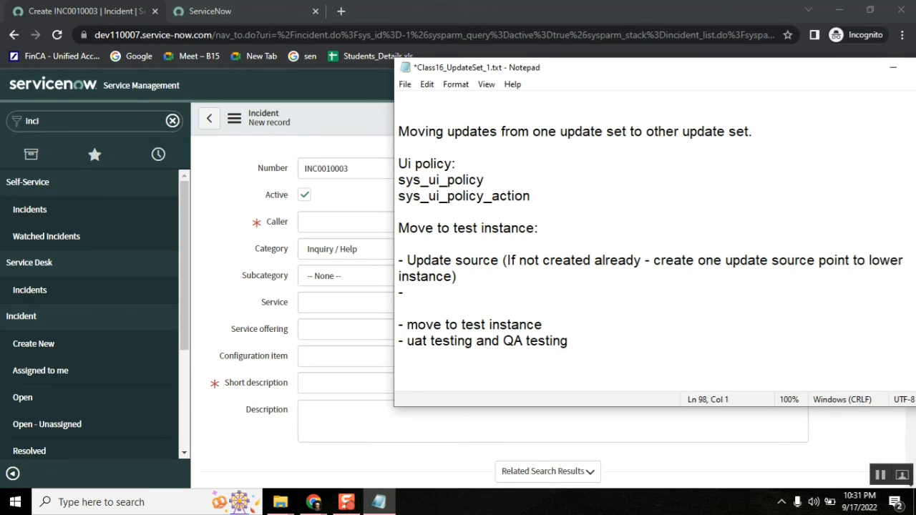
pyautogui.write('- then to production')
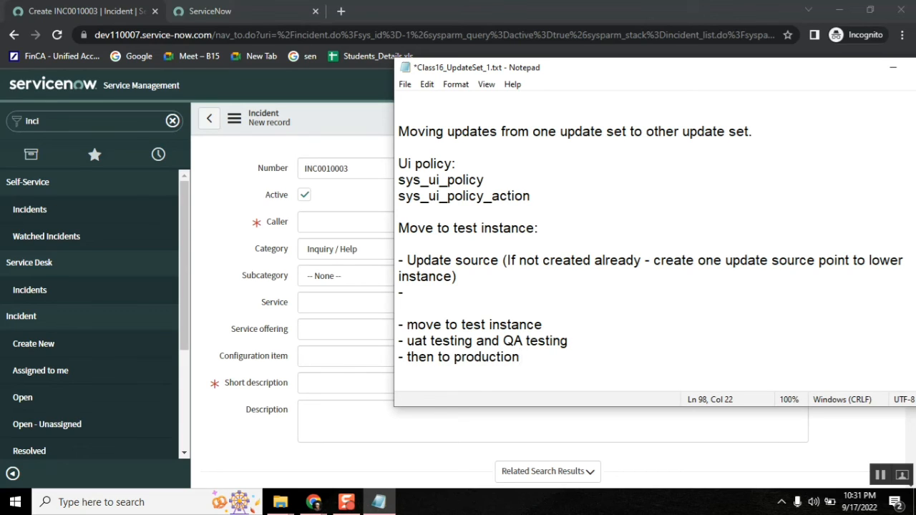
pyautogui.click(281, 502)
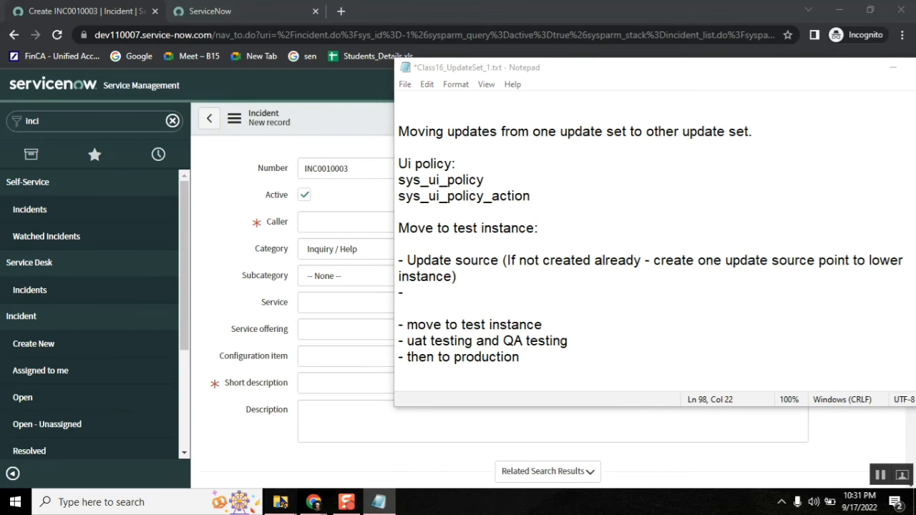
# Step: Set the Incident Rating field available story's State to Testing and save it
pyautogui.click(352, 452)
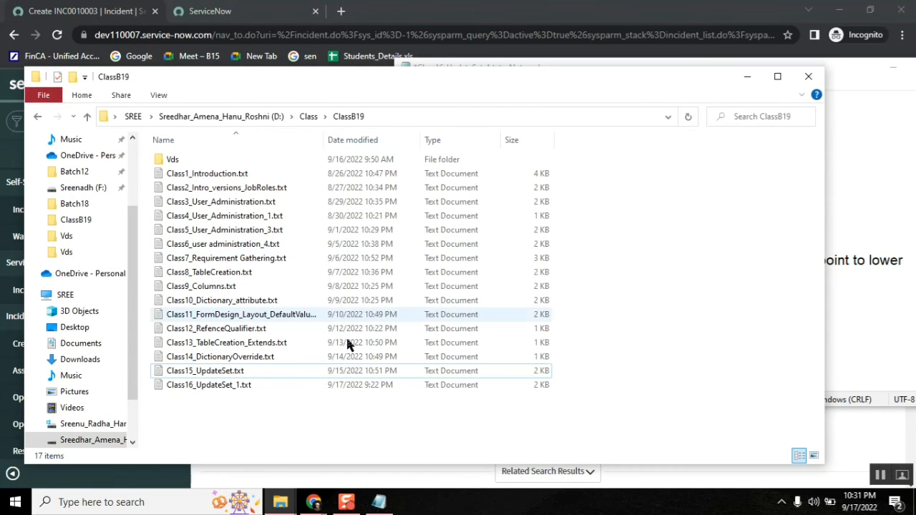
pyautogui.moveTo(313, 503)
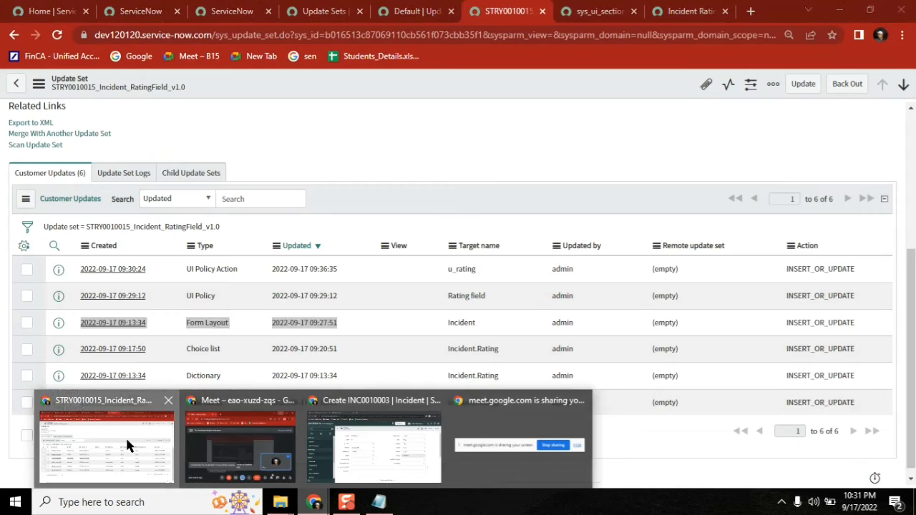
pyautogui.click(127, 443)
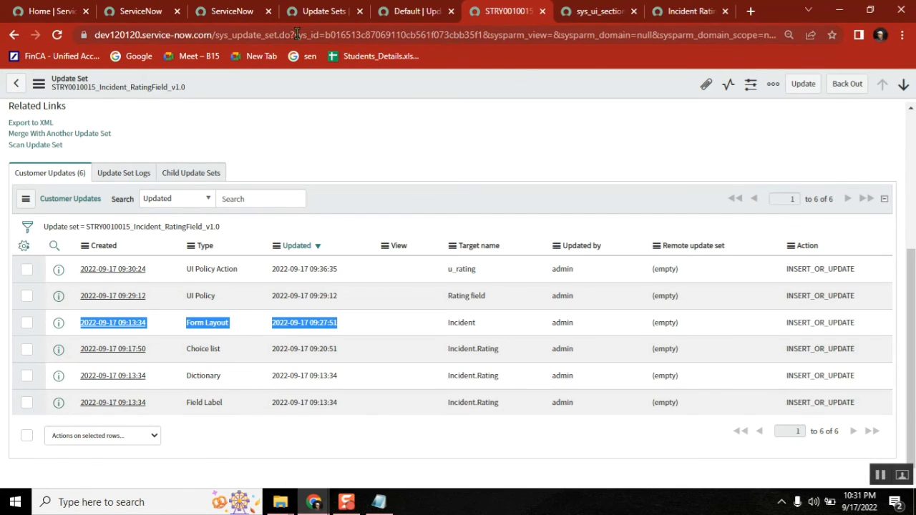
pyautogui.click(691, 14)
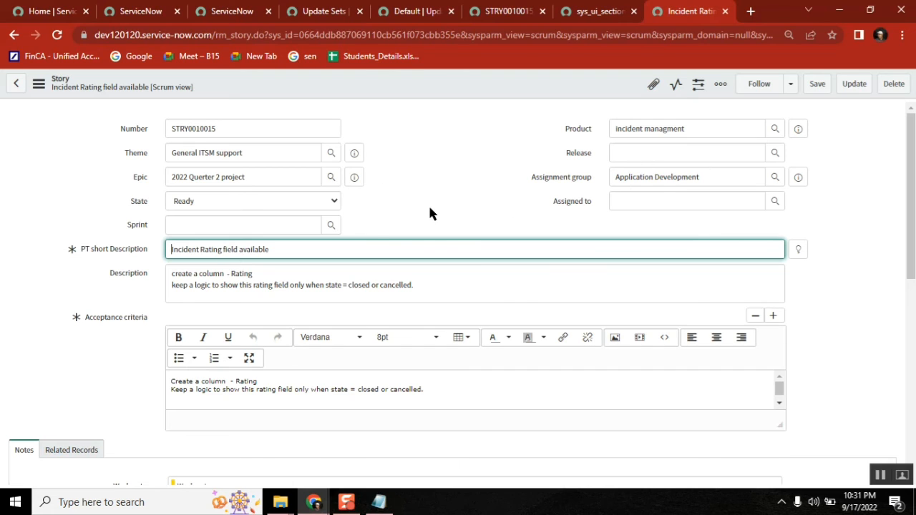
pyautogui.click(224, 208)
pyautogui.click(216, 265)
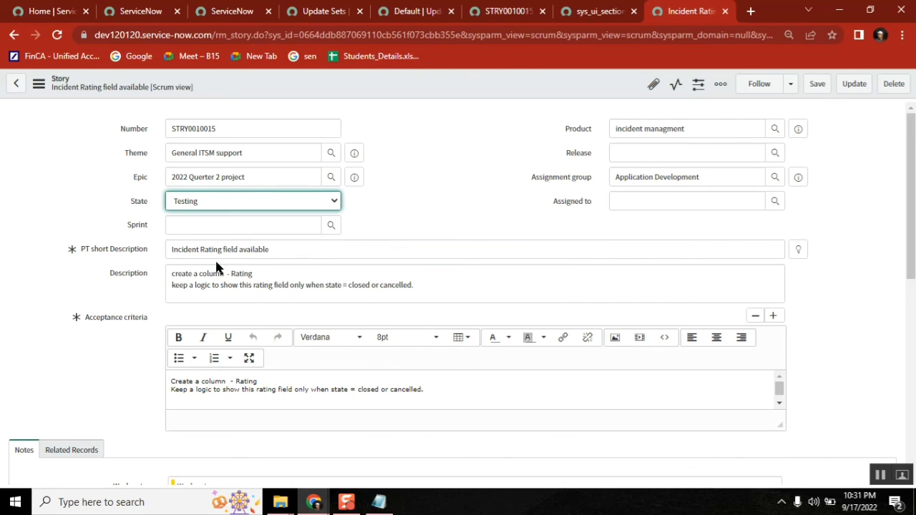
pyautogui.rightClick(432, 86)
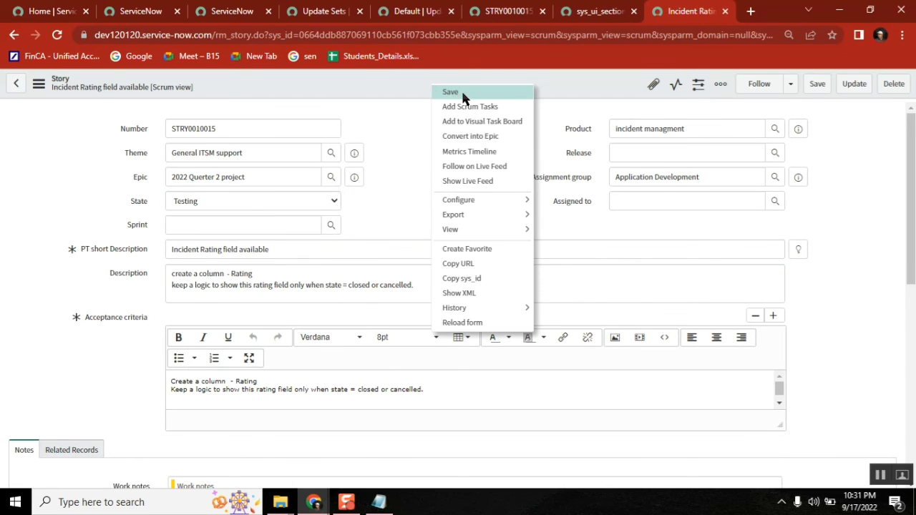
pyautogui.click(463, 93)
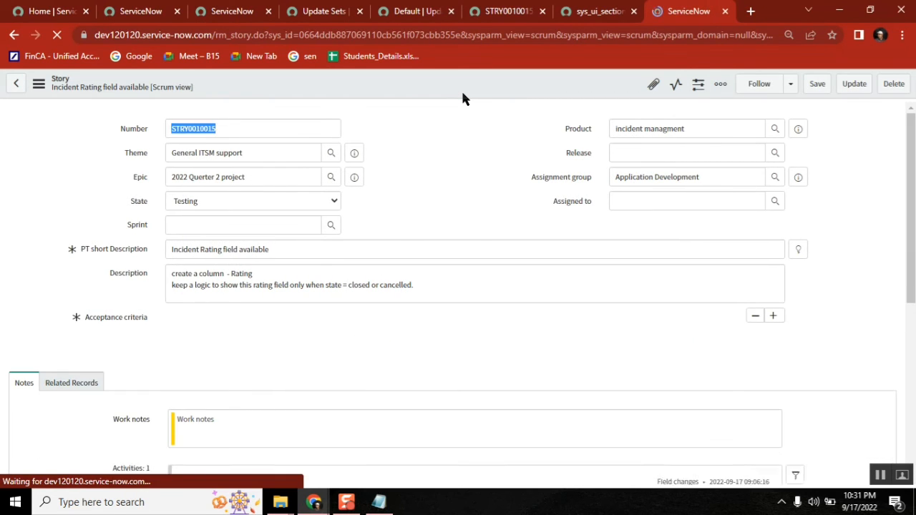
# Step: Change the story's State to Complete and save it again
pyautogui.click(285, 200)
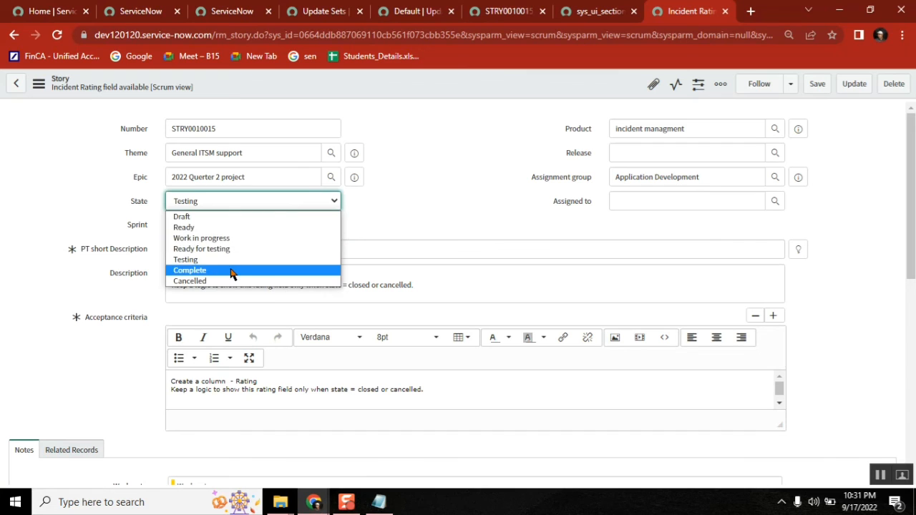
pyautogui.click(236, 270)
pyautogui.rightClick(482, 80)
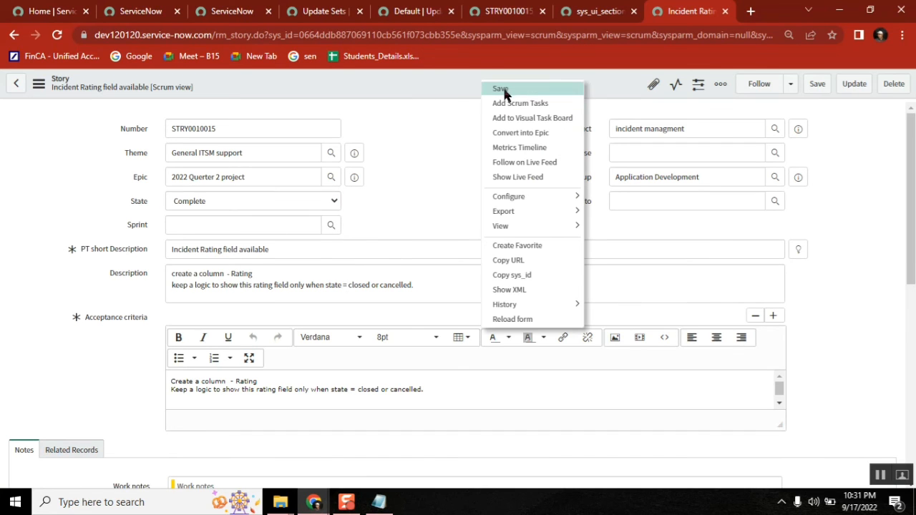
pyautogui.click(504, 90)
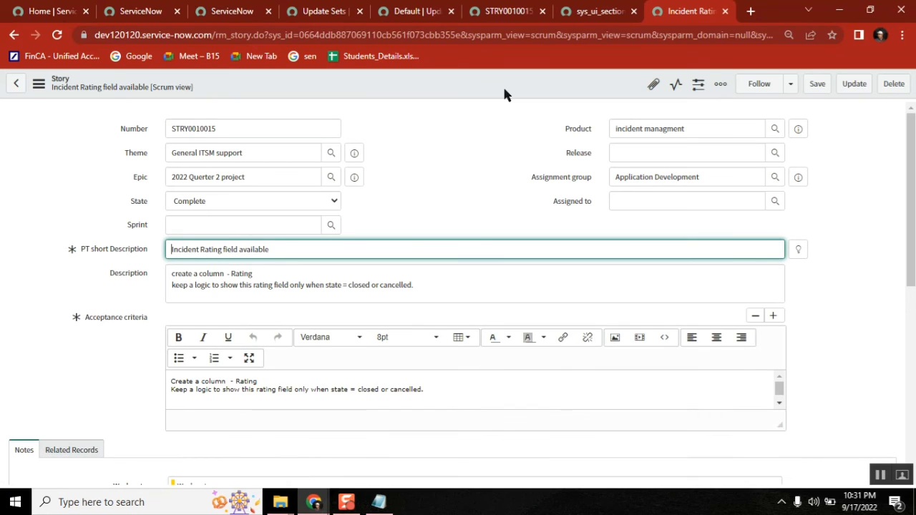
pyautogui.click(378, 502)
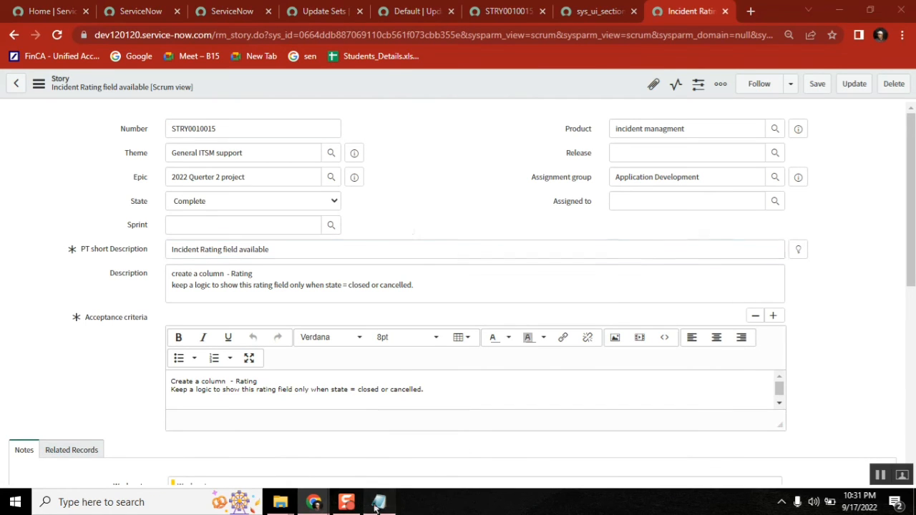
# Step: Open Class17_Updateset2.txt from the Batch18 folder in Notepad
pyautogui.moveTo(280, 504)
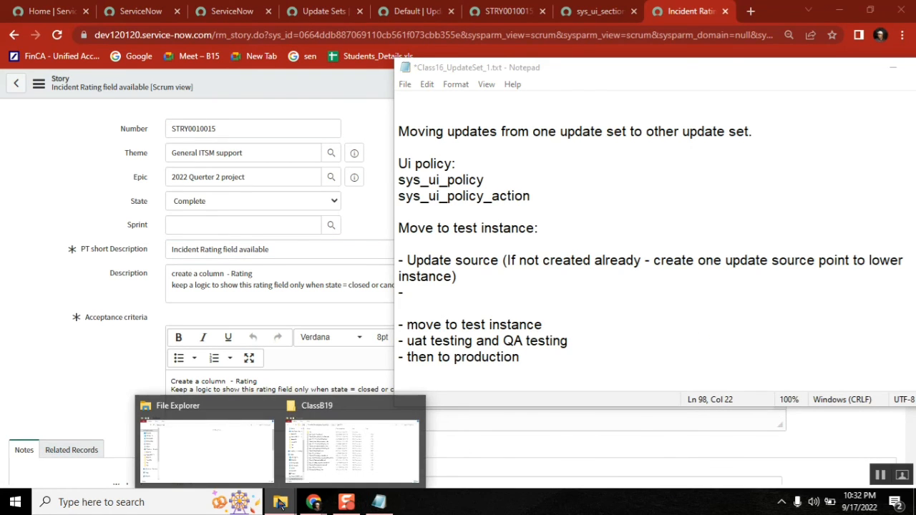
pyautogui.click(375, 442)
pyautogui.click(308, 116)
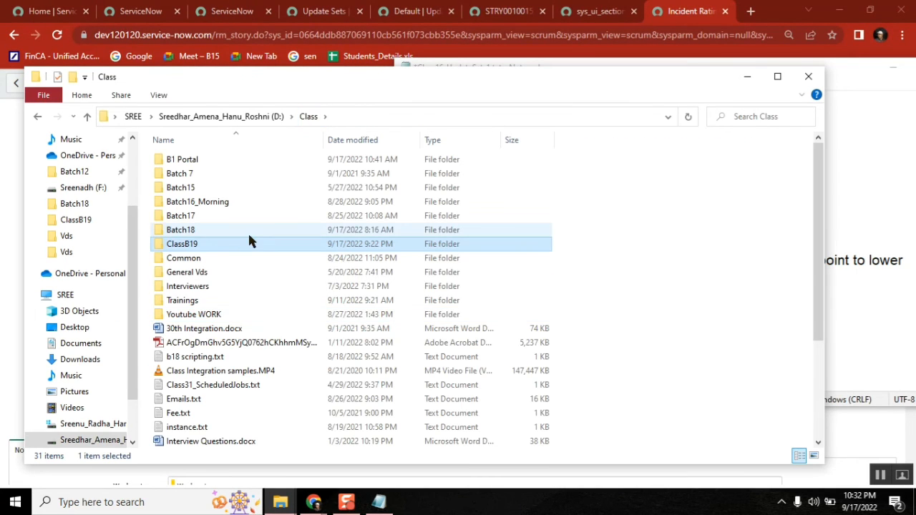
pyautogui.doubleClick(195, 229)
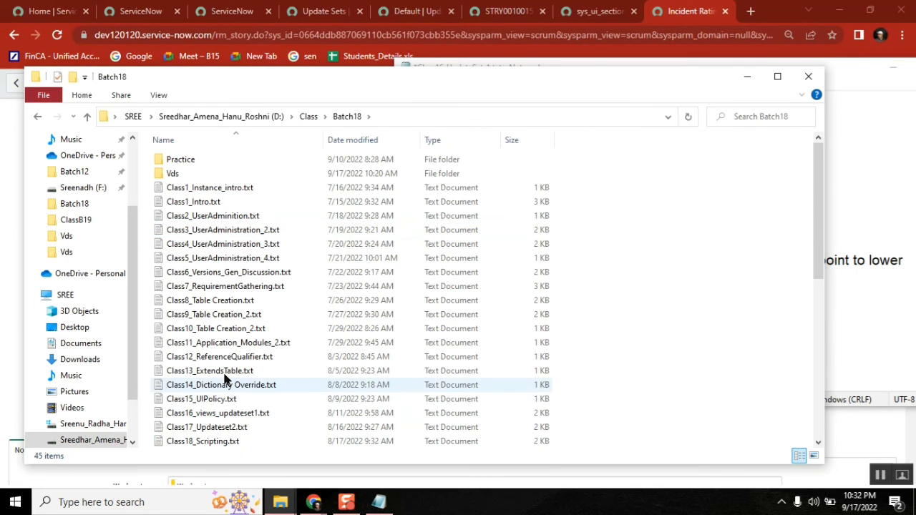
pyautogui.click(234, 430)
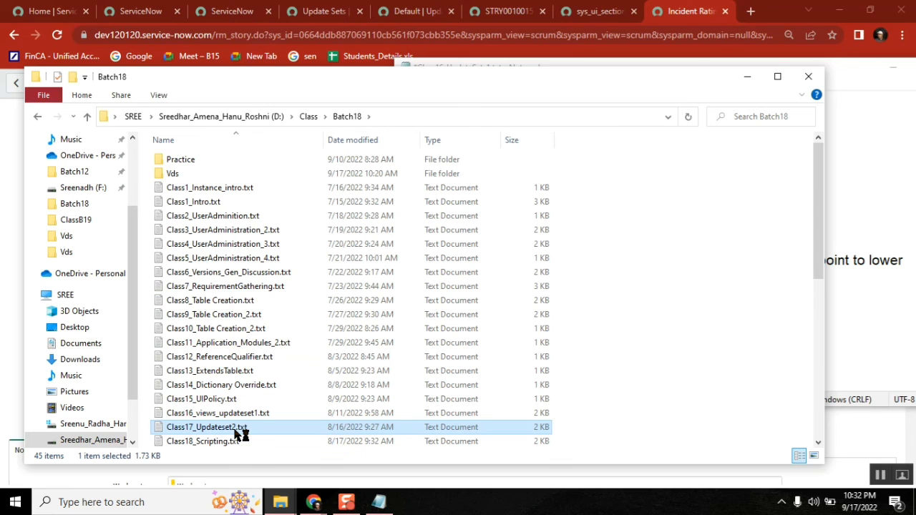
pyautogui.doubleClick(235, 430)
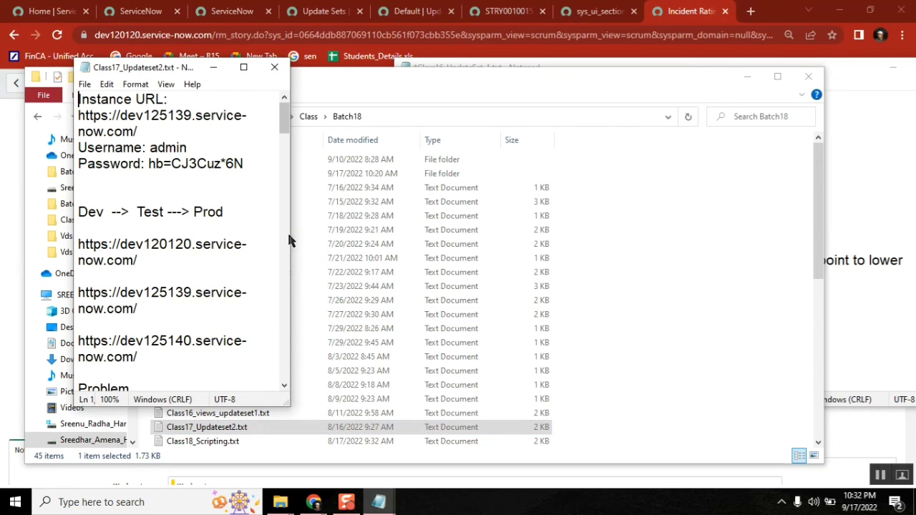
# Step: Widen the Class17 notes window and select the 'via update source' steps block
pyautogui.moveTo(290, 241); pyautogui.dragTo(756, 254)
pyautogui.moveTo(750, 108); pyautogui.dragTo(742, 224)
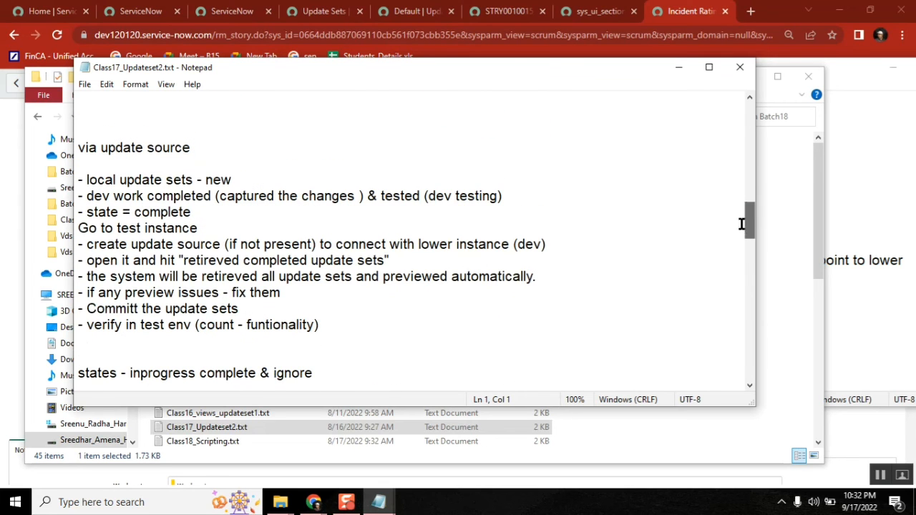
pyautogui.moveTo(341, 326); pyautogui.dragTo(74, 147)
pyautogui.hotkey('ctrl', 'c')
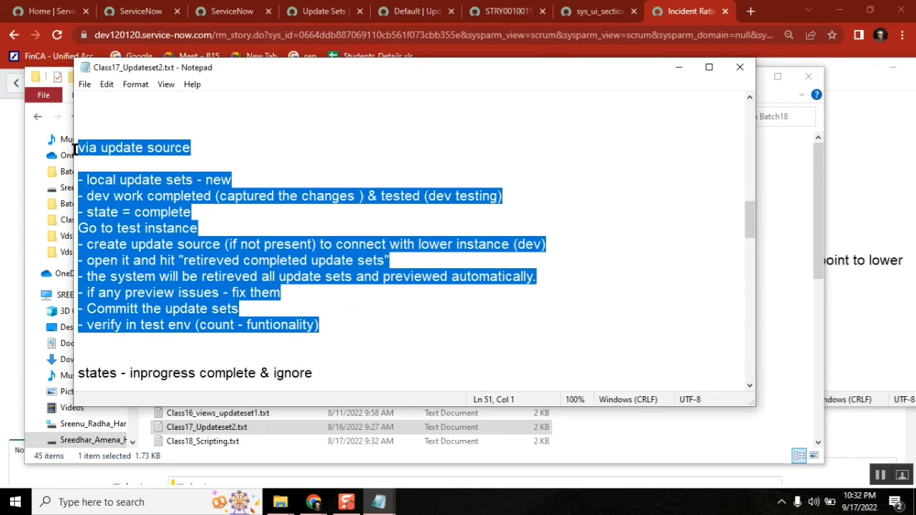
pyautogui.click(379, 502)
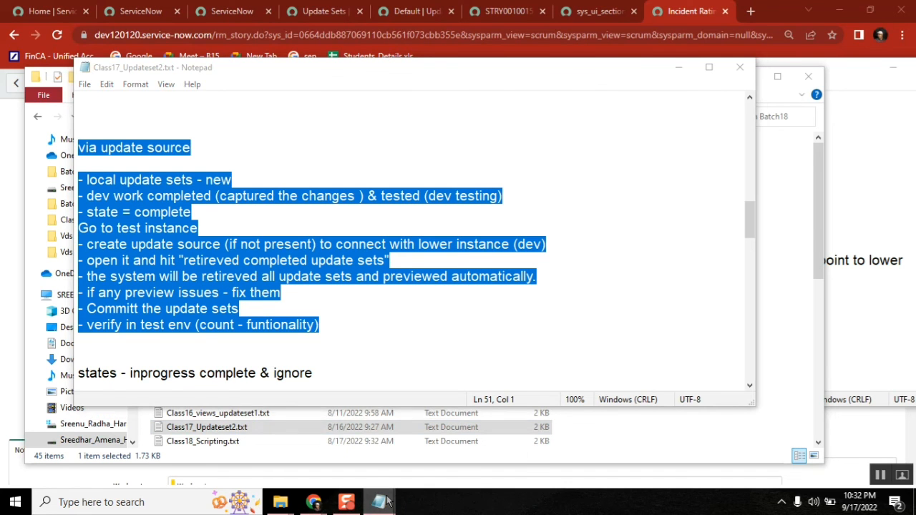
# Step: Paste the via update source steps into the Class16 notes and delete the redundant older lines
pyautogui.click(305, 441)
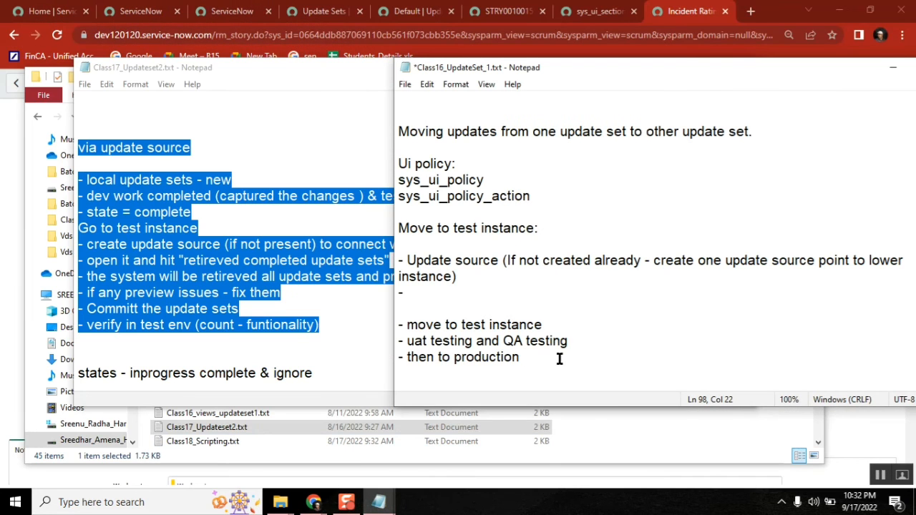
pyautogui.press('Return')
pyautogui.hotkey('ctrl', 'v')
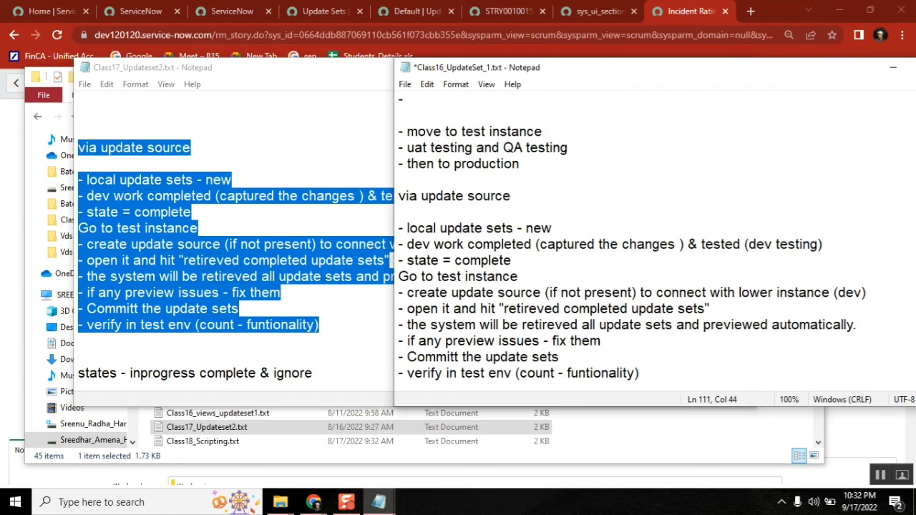
pyautogui.click(537, 164)
pyautogui.moveTo(538, 164); pyautogui.dragTo(398, 100)
pyautogui.press('Delete')
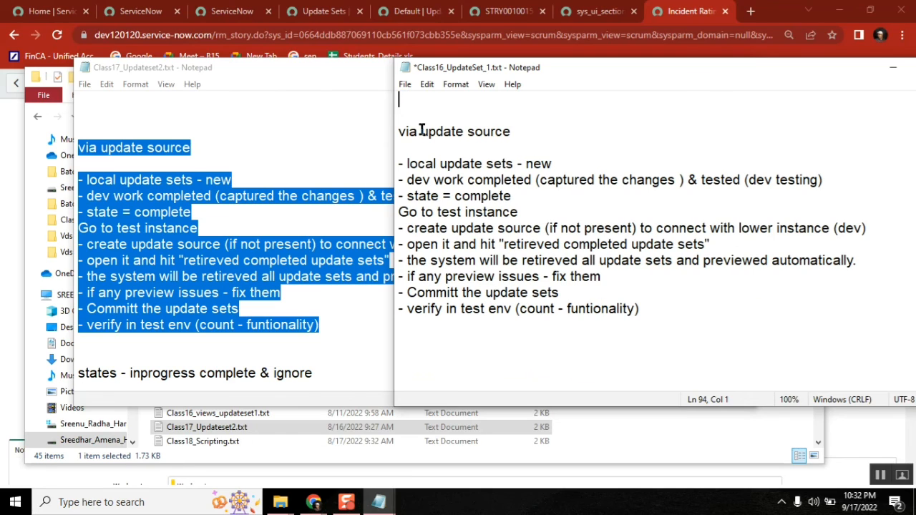
# Step: Add '- story is assigned' under the via update source heading
pyautogui.doubleClick(451, 133)
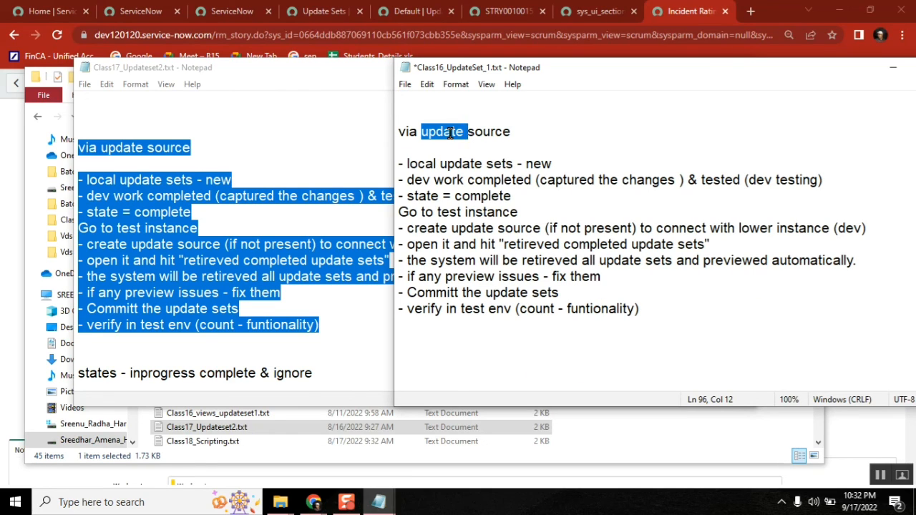
pyautogui.doubleClick(502, 164)
pyautogui.doubleClick(540, 163)
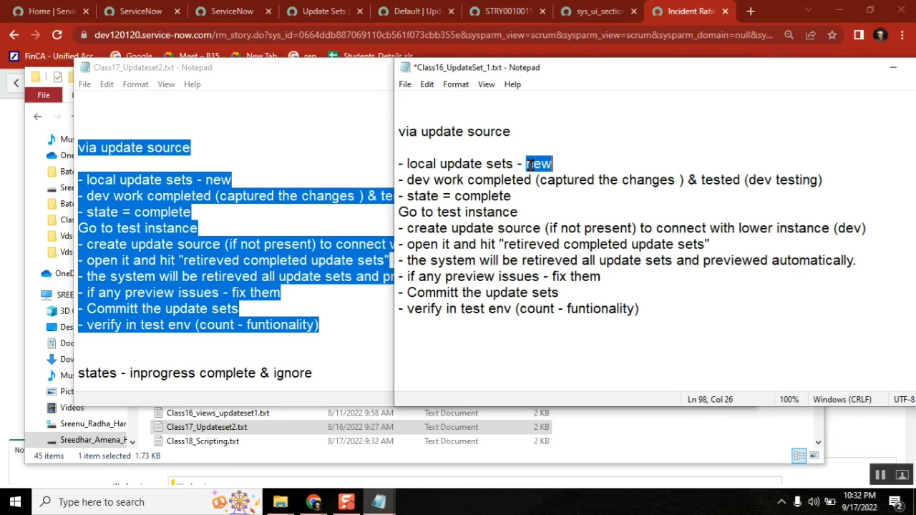
pyautogui.doubleClick(418, 180)
pyautogui.click(404, 151)
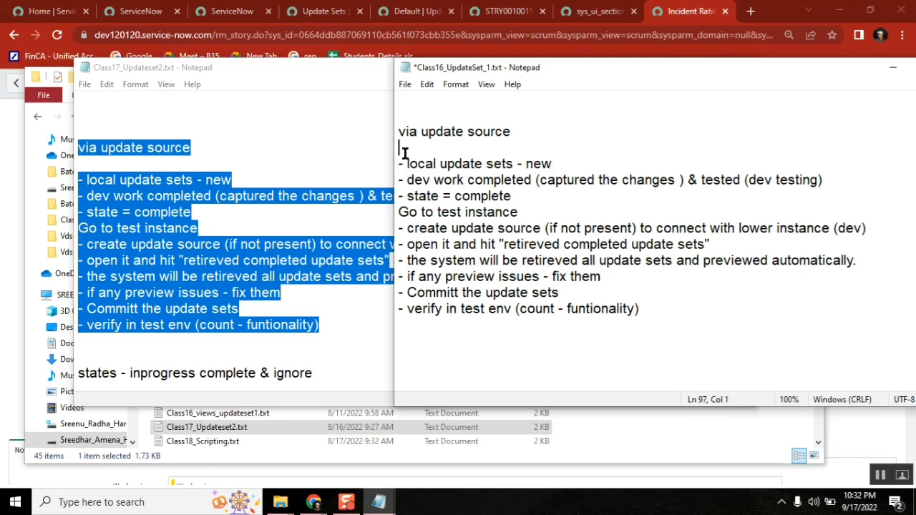
pyautogui.write('- story is assigned')
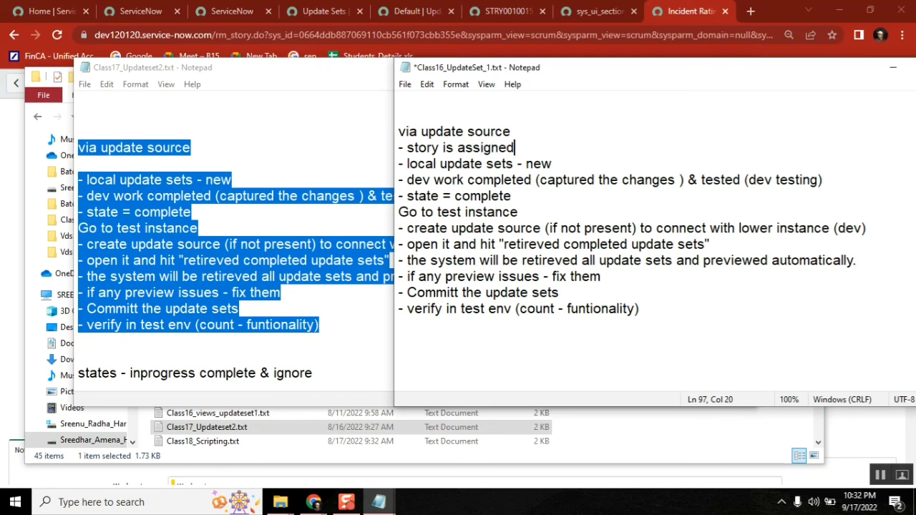
# Step: Highlight key words on the dev work, state, test instance and update source lines
pyautogui.doubleClick(515, 180)
pyautogui.doubleClick(638, 180)
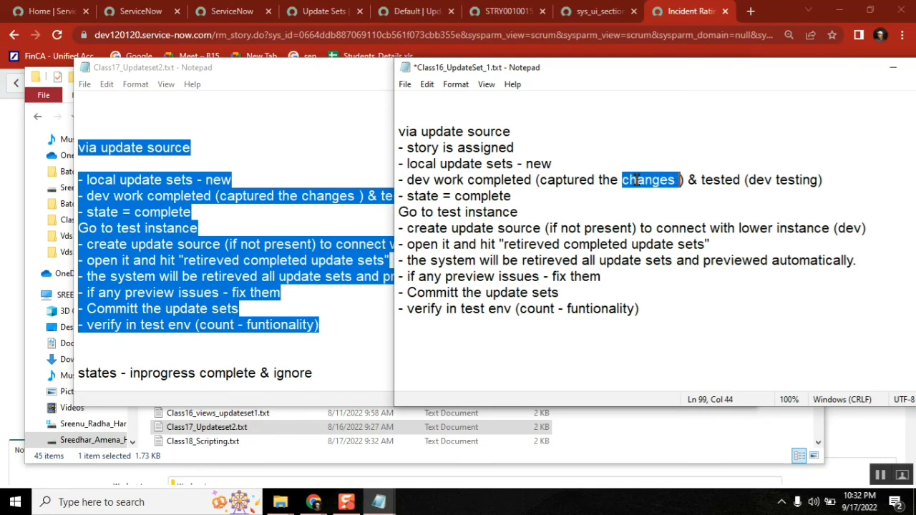
pyautogui.doubleClick(735, 183)
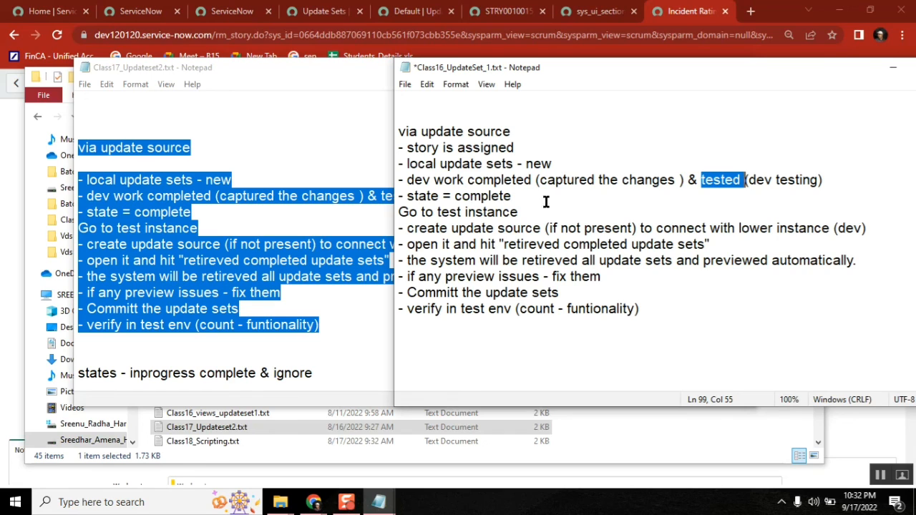
pyautogui.doubleClick(426, 197)
pyautogui.click(499, 197)
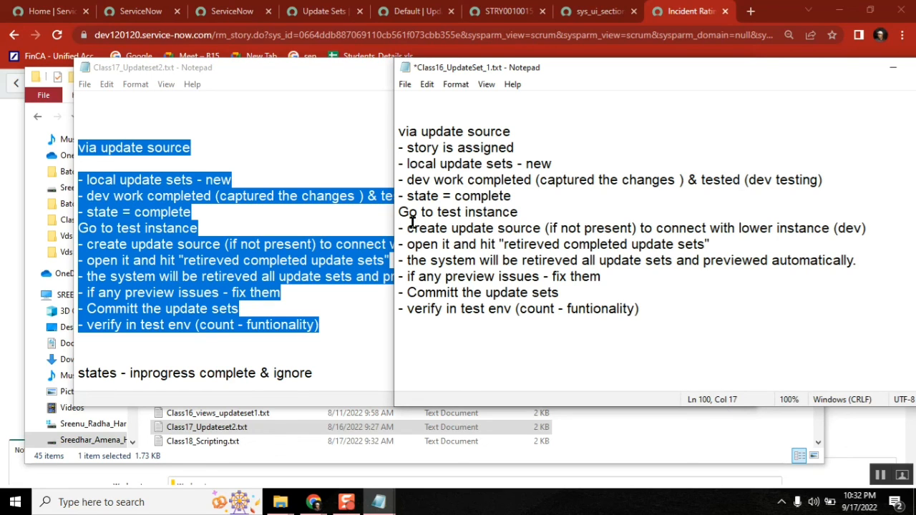
pyautogui.doubleClick(476, 213)
pyautogui.click(519, 228)
pyautogui.doubleClick(519, 228)
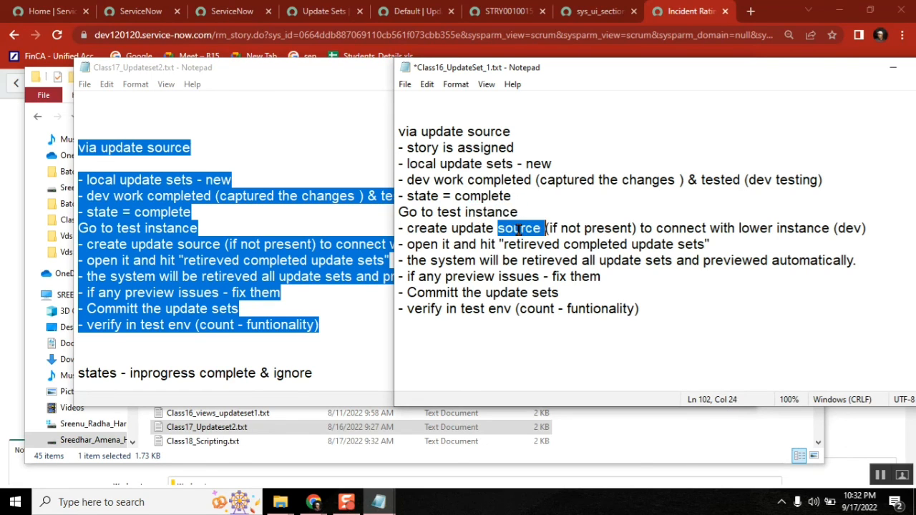
pyautogui.click(593, 228)
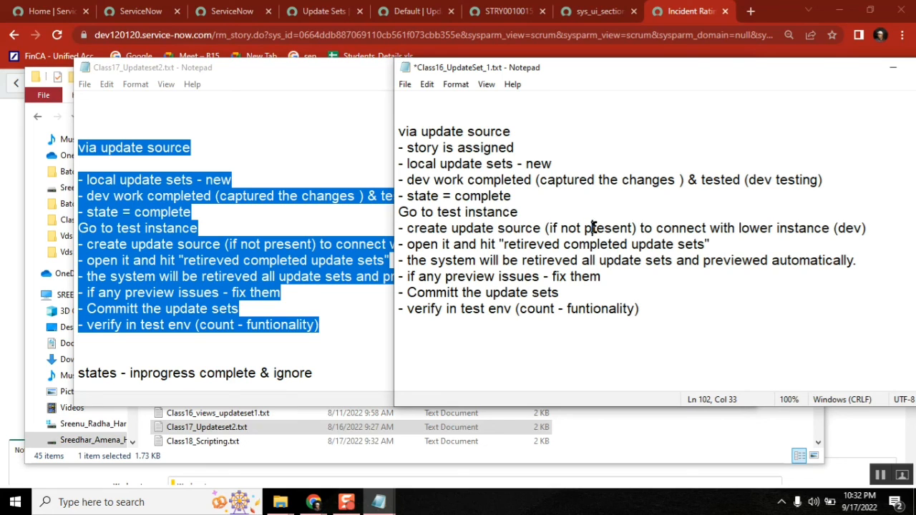
pyautogui.doubleClick(672, 228)
pyautogui.doubleClick(756, 228)
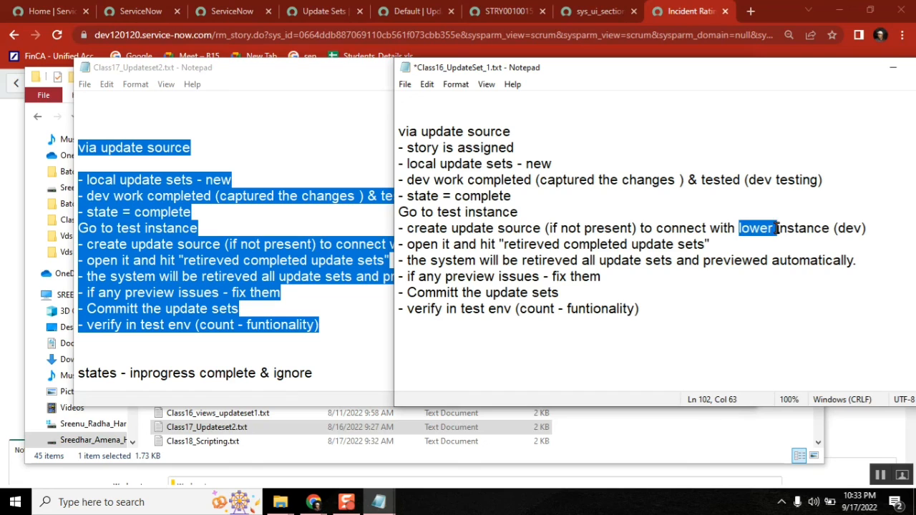
pyautogui.doubleClick(855, 228)
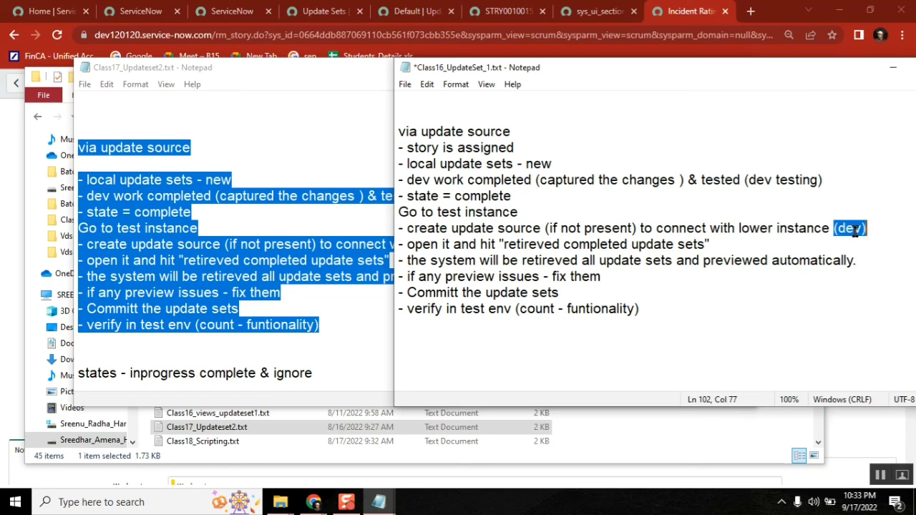
# Step: Highlight key words on the 'retireved completed update sets' retrieval lines
pyautogui.doubleClick(428, 244)
pyautogui.doubleClick(550, 244)
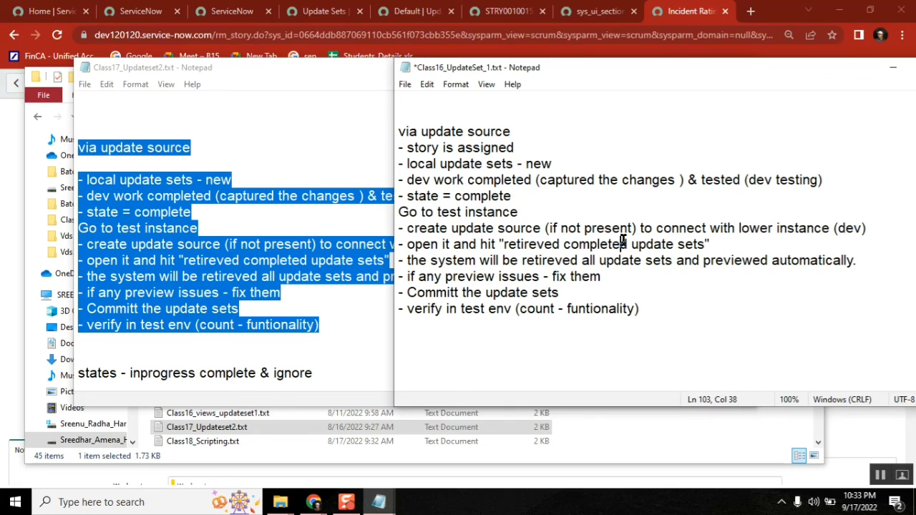
pyautogui.doubleClick(622, 244)
pyautogui.doubleClick(687, 244)
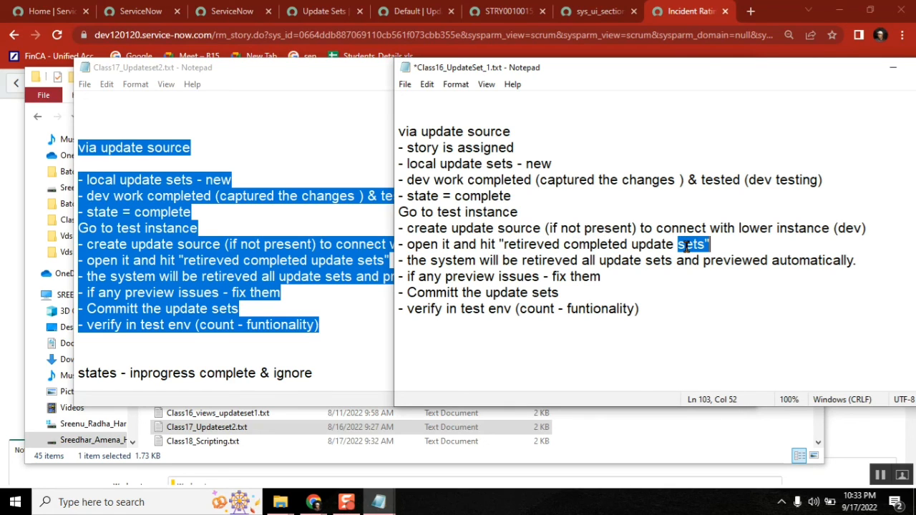
pyautogui.doubleClick(513, 261)
pyautogui.doubleClick(557, 261)
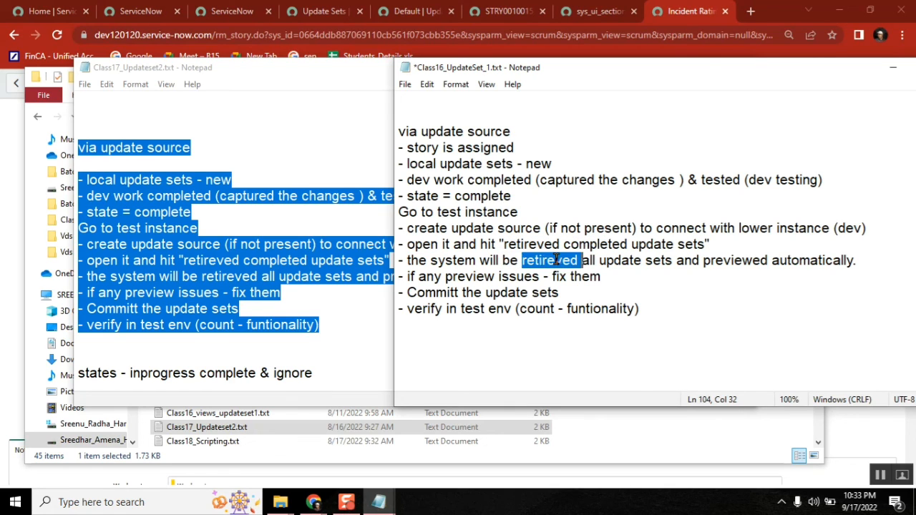
pyautogui.doubleClick(661, 260)
# Step: Edit the retrieval line to mention 'the' update sets with '(state=complete)'
pyautogui.click(646, 260)
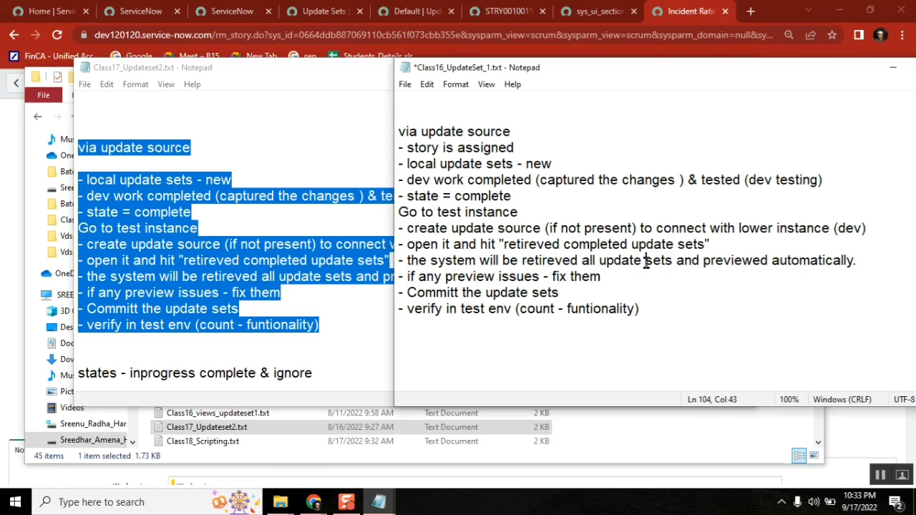
pyautogui.click(582, 261)
pyautogui.click(599, 261)
pyautogui.write('the')
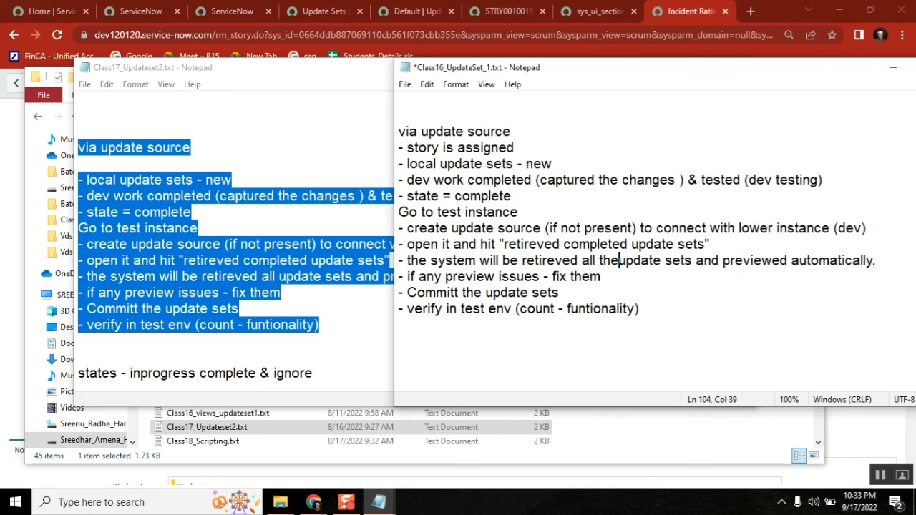
pyautogui.press('Right')
pyautogui.press('Right')
pyautogui.press('Right')
pyautogui.press('Right')
pyautogui.press('Right')
pyautogui.press('Right')
pyautogui.press('Right')
pyautogui.press('Right')
pyautogui.press('Right')
pyautogui.press('Right')
pyautogui.press('Right')
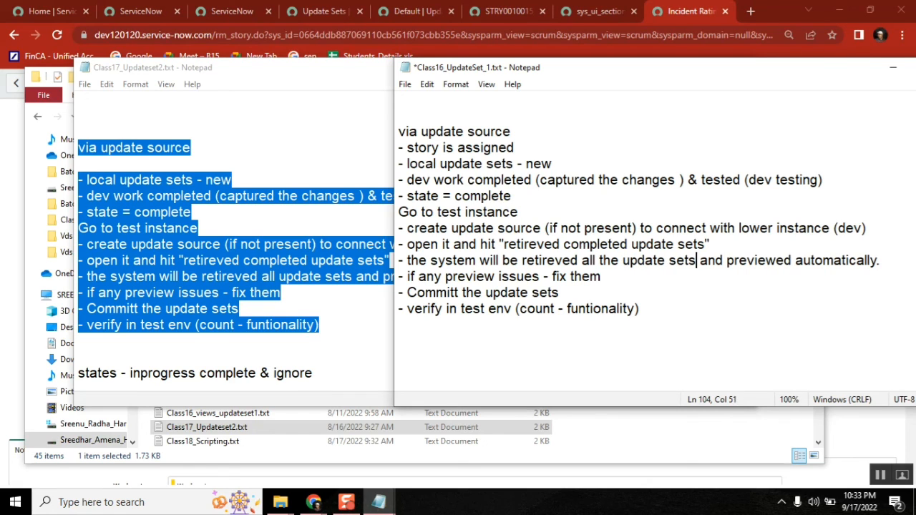
pyautogui.write('(state')
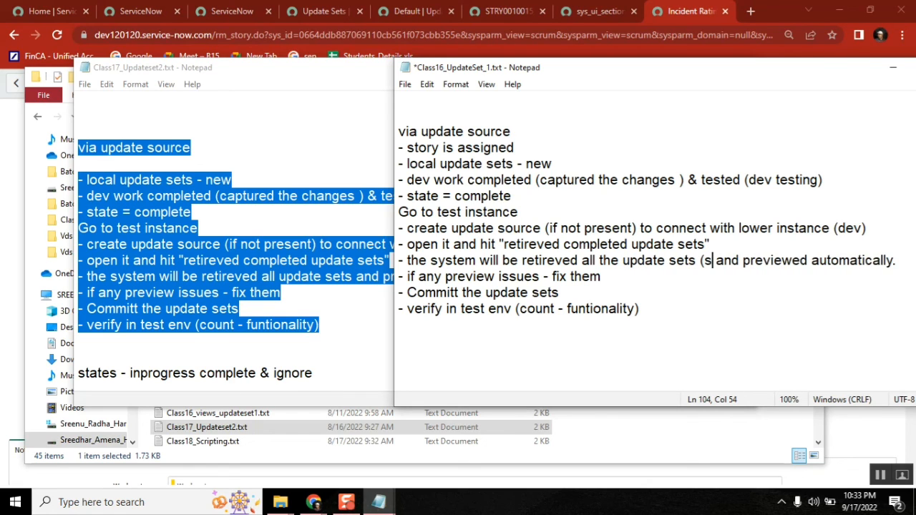
pyautogui.write('=complete')
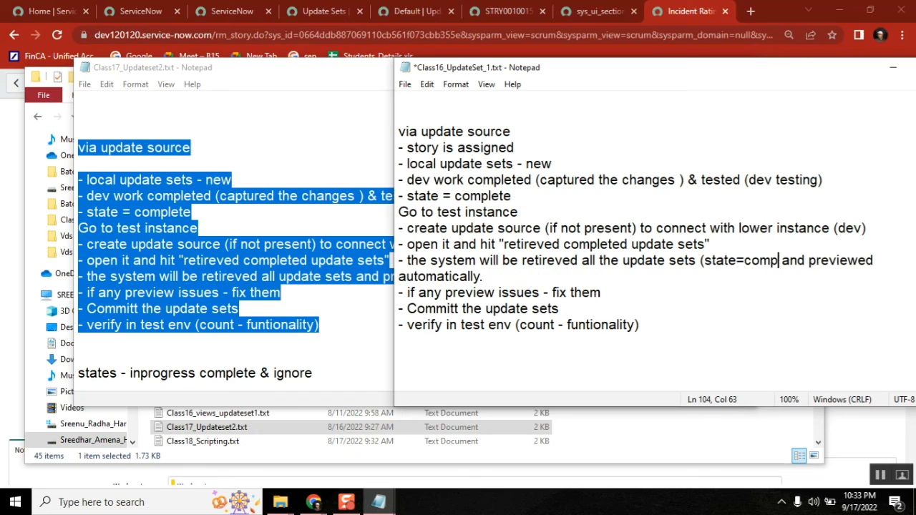
pyautogui.write(')')
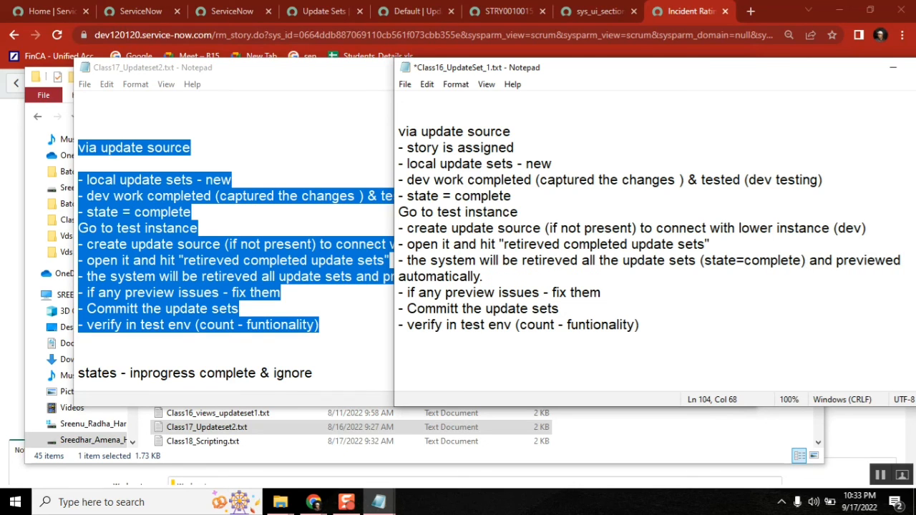
pyautogui.press('End')
# Step: Insert 'Understand' before 'fix them' on the preview issues line
pyautogui.doubleClick(872, 261)
pyautogui.doubleClick(483, 293)
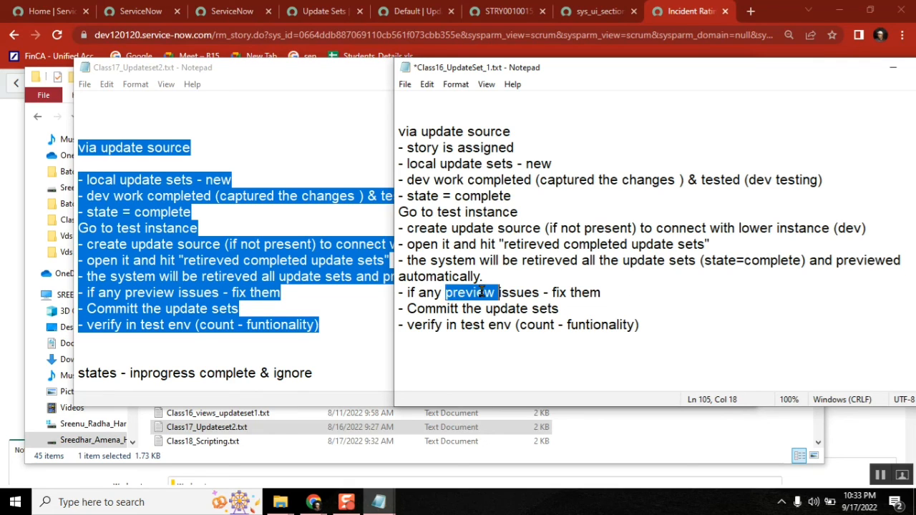
pyautogui.click(618, 293)
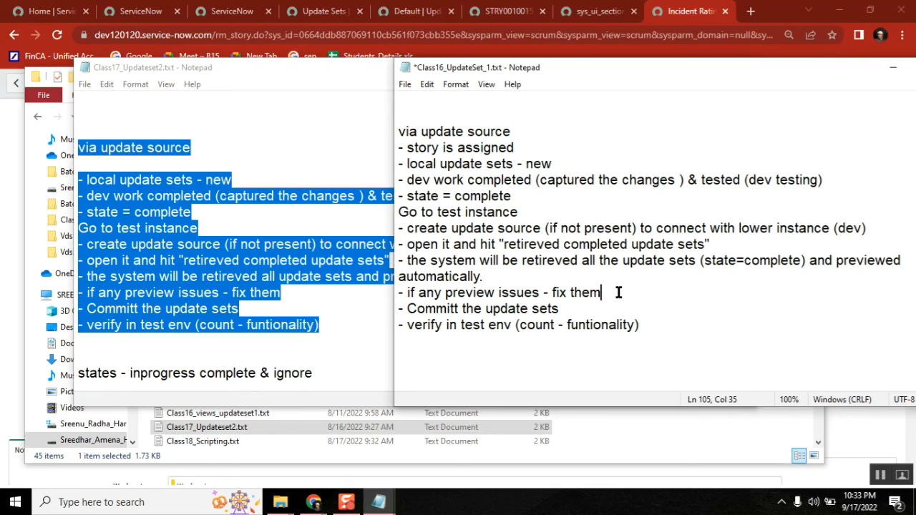
pyautogui.click(553, 293)
pyautogui.write('Understn')
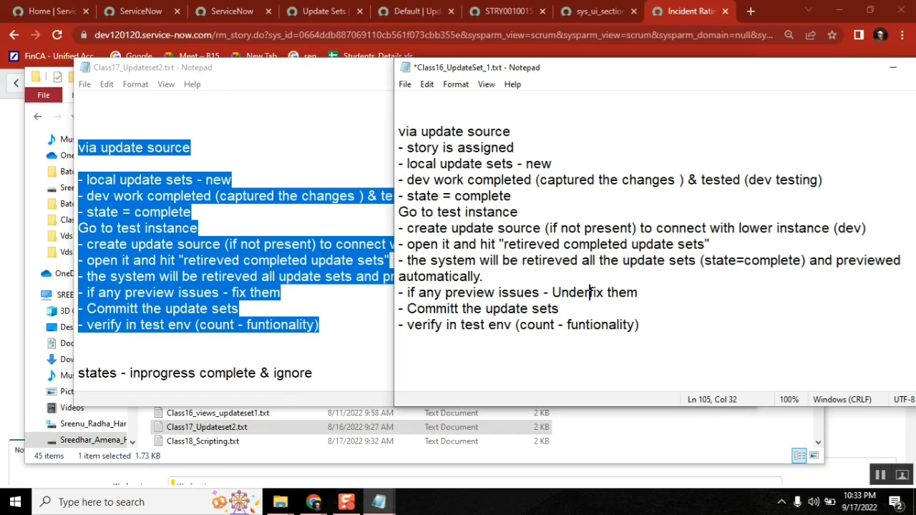
pyautogui.press('BackSpace')
pyautogui.write('and')
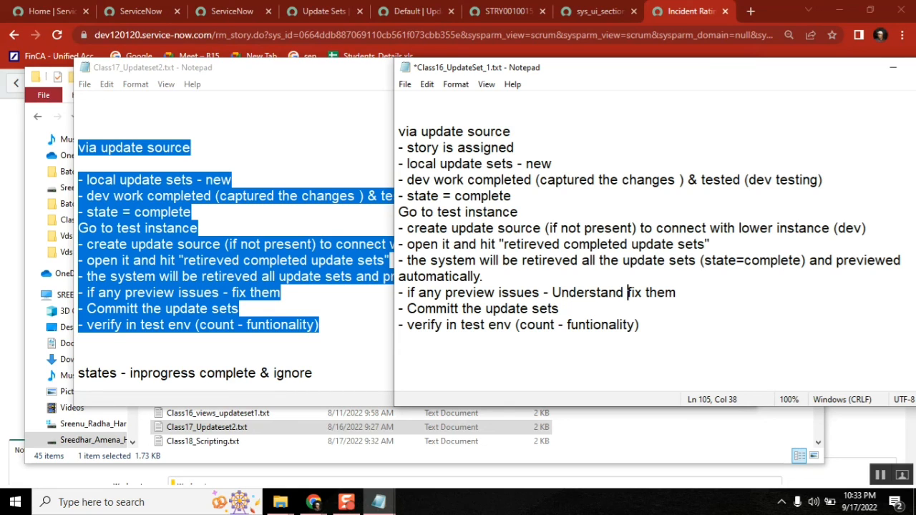
# Step: Add '- update the story (conductin uat and qa)' after the verify step
pyautogui.doubleClick(493, 308)
pyautogui.doubleClick(557, 324)
pyautogui.click(618, 323)
pyautogui.doubleClick(618, 323)
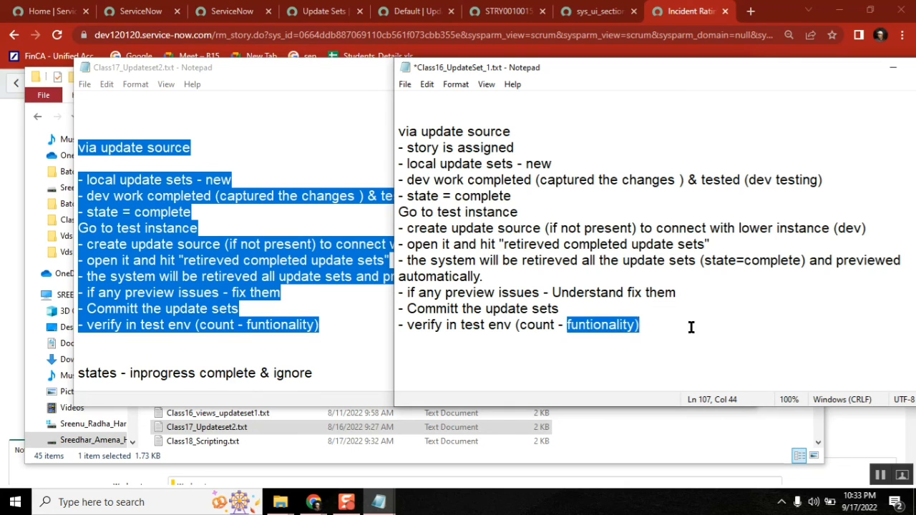
pyautogui.click(692, 323)
pyautogui.press('Return')
pyautogui.write('- ')
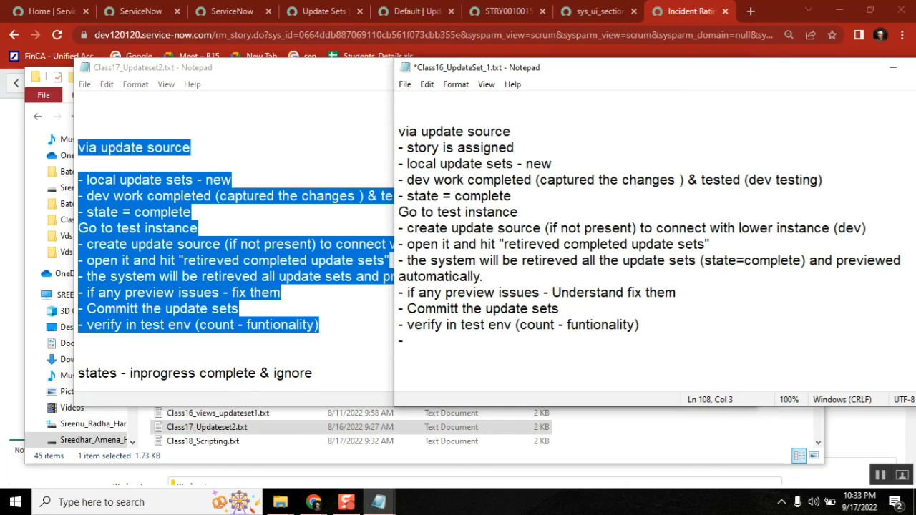
pyautogui.write('update the sto')
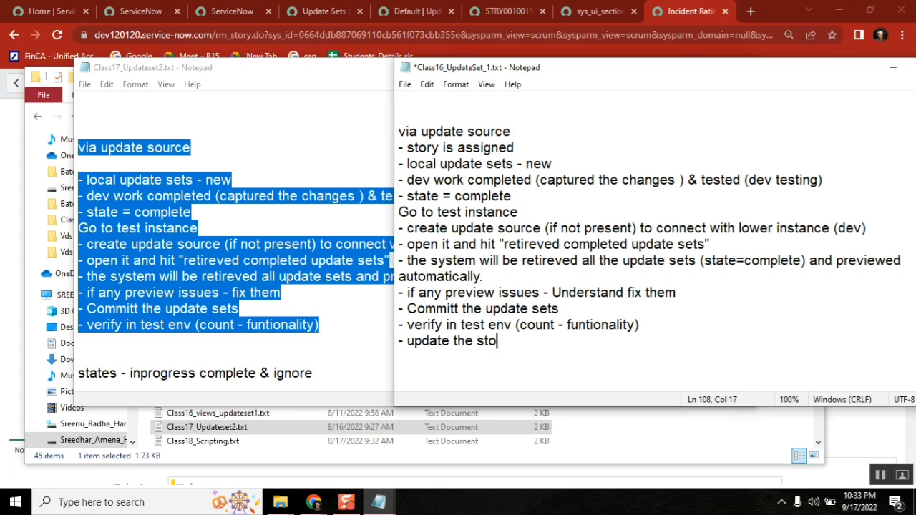
pyautogui.write('ry (conductin')
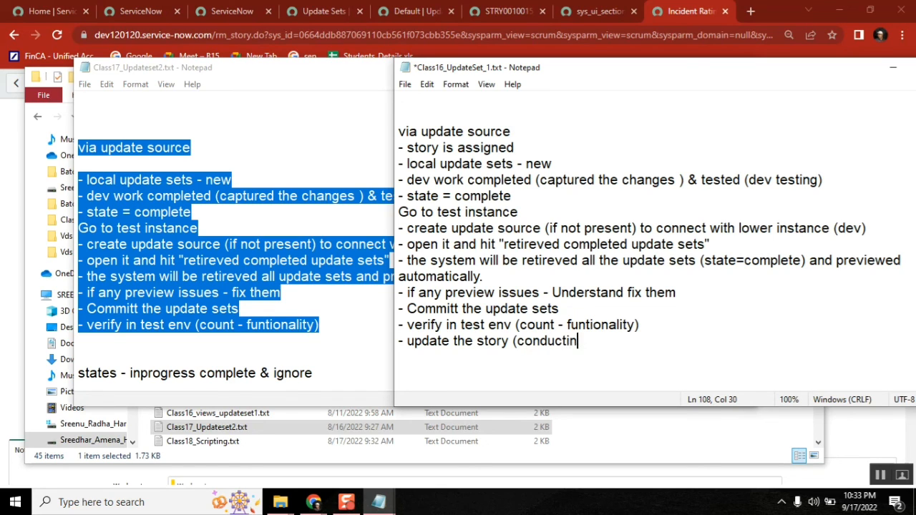
pyautogui.write(' uat and qa)')
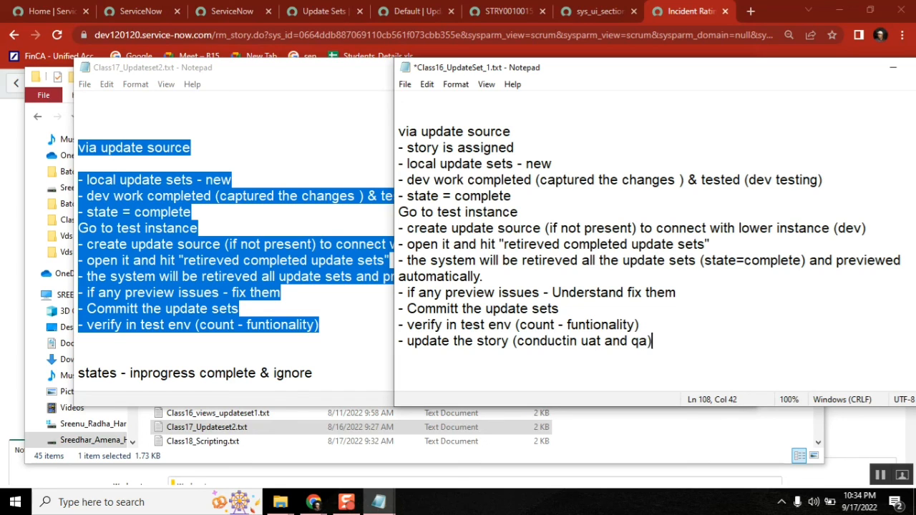
pyautogui.press('Return')
# Step: Add '- release to production.' as the final step
pyautogui.write('- release to prodcu')
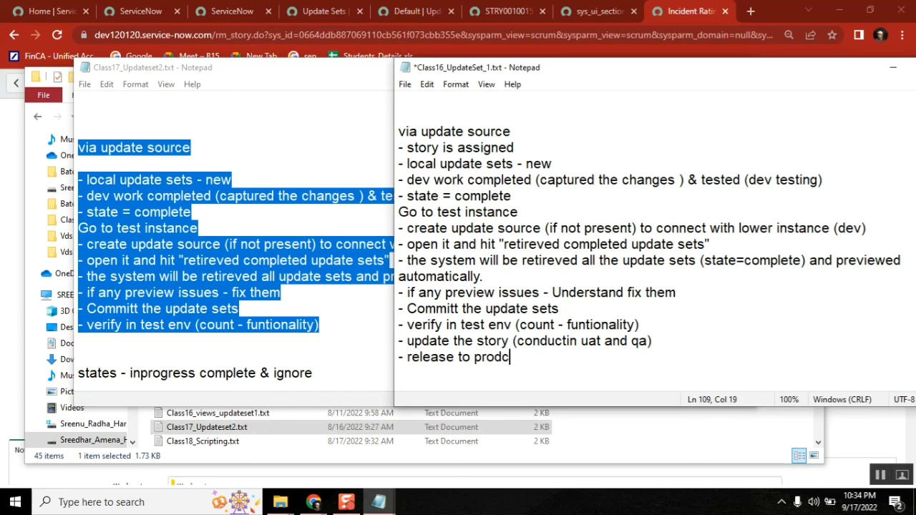
pyautogui.press('BackSpace')
pyautogui.press('BackSpace')
pyautogui.write('uction.')
pyautogui.press('Return')
pyautogui.moveTo(698, 70); pyautogui.dragTo(538, 77)
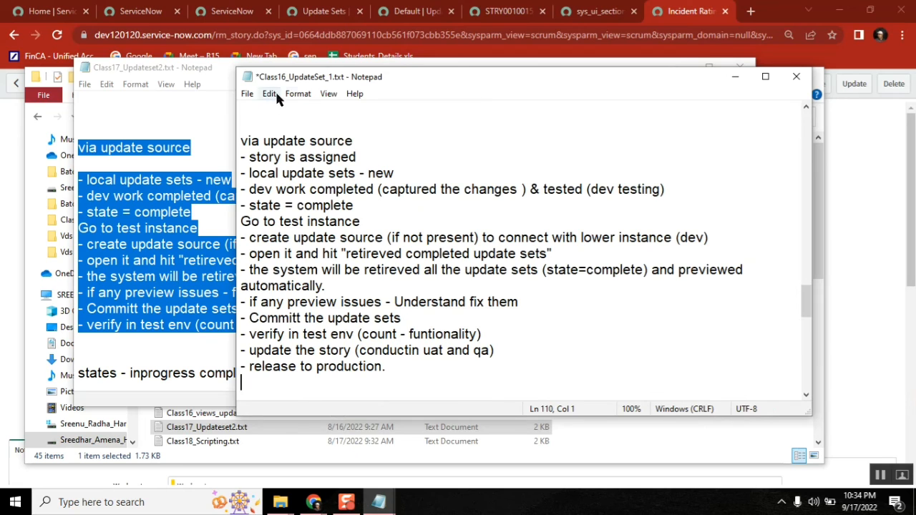
# Step: Save Class16_UpdateSet_1.txt via File > Save and add blank lines after the release step
pyautogui.click(180, 119)
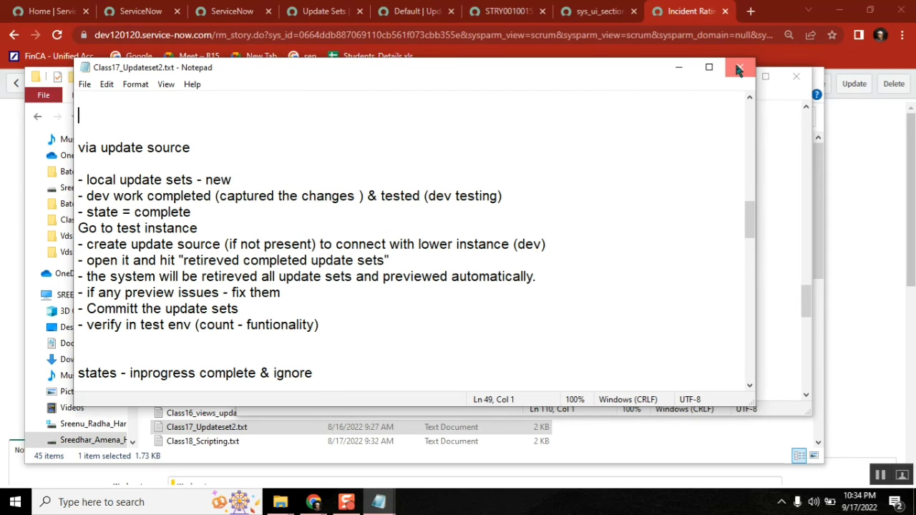
pyautogui.click(767, 74)
pyautogui.click(246, 95)
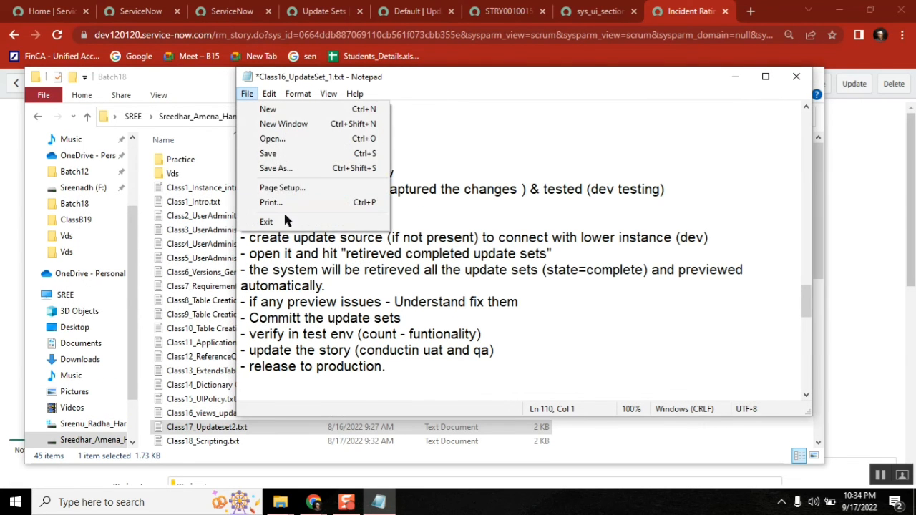
pyautogui.click(265, 151)
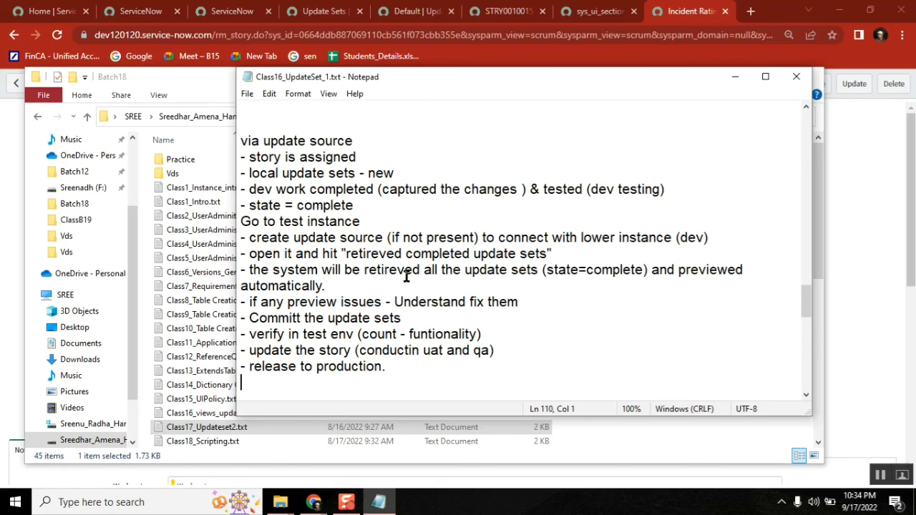
pyautogui.press('Return')
pyautogui.press('Return')
pyautogui.press('Return')
pyautogui.press('Return')
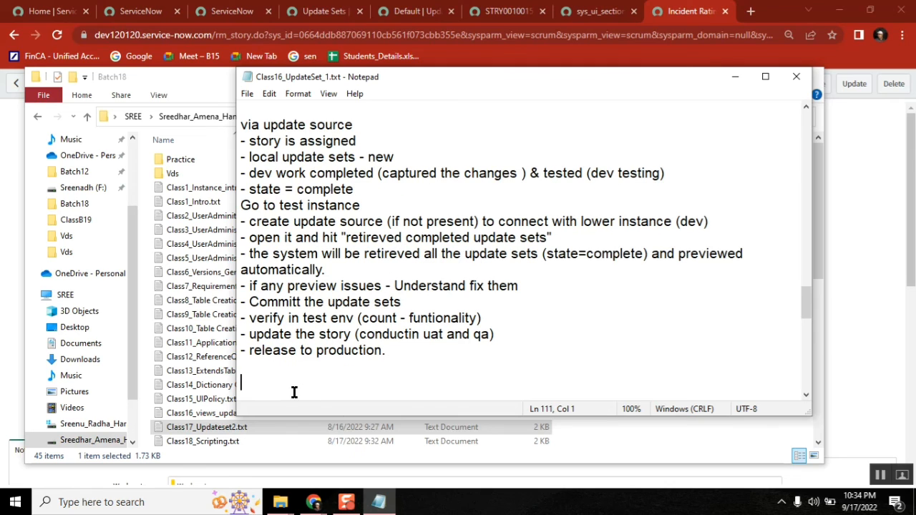
pyautogui.press('Down')
pyautogui.press('Down')
pyautogui.press('Down')
pyautogui.press('Down')
pyautogui.press('Down')
pyautogui.press('Down')
pyautogui.press('Down')
pyautogui.press('Down')
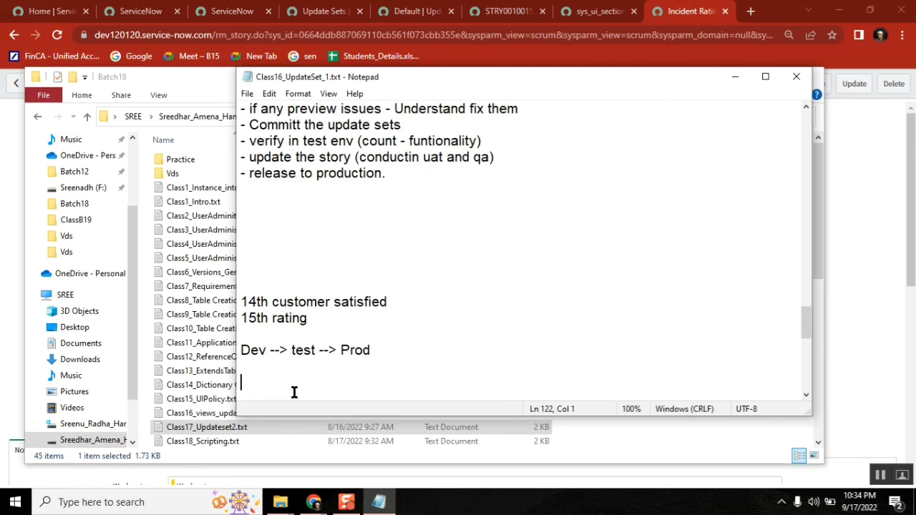
# Step: Remove the extra blank lines after the release step and start a new '-' line at the end
pyautogui.press('Up')
pyautogui.press('Up')
pyautogui.press('Up')
pyautogui.press('Up')
pyautogui.press('Up')
pyautogui.press('Up')
pyautogui.press('Up')
pyautogui.press('Up')
pyautogui.press('Up')
pyautogui.press('Up')
pyautogui.click(247, 94)
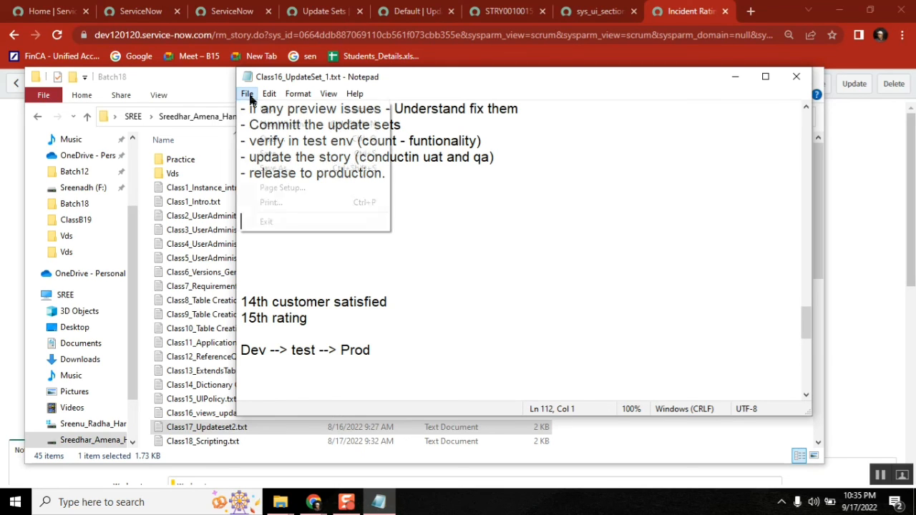
pyautogui.click(293, 154)
pyautogui.click(290, 233)
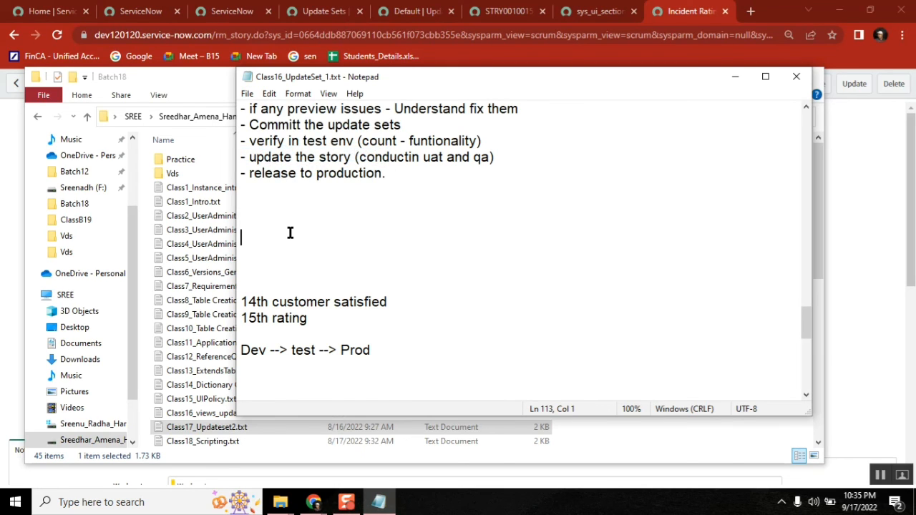
pyautogui.press('Delete')
pyautogui.press('Delete')
pyautogui.press('Delete')
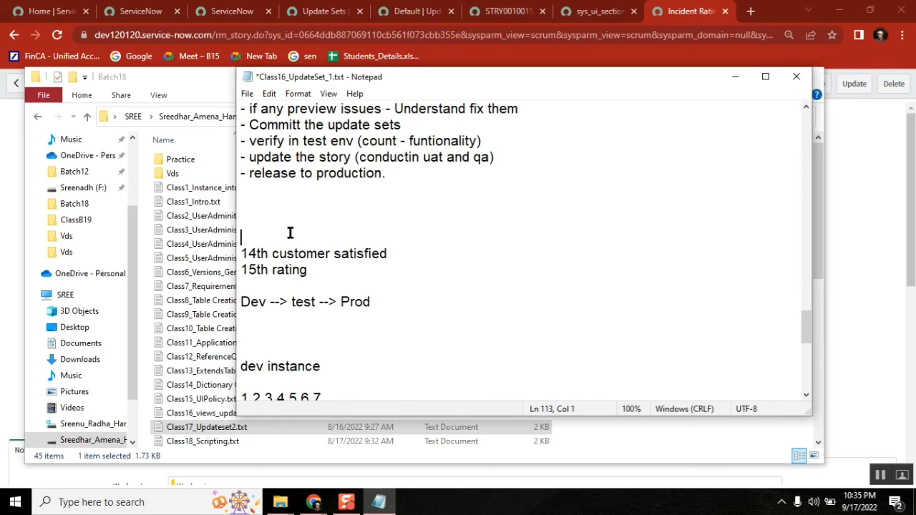
pyautogui.press('Down')
pyautogui.press('Down')
pyautogui.press('Down')
pyautogui.press('Down')
pyautogui.press('Down')
pyautogui.press('Down')
pyautogui.press('Down')
pyautogui.press('Down')
pyautogui.press('Down')
pyautogui.press('Down')
pyautogui.press('Down')
pyautogui.press('Down')
pyautogui.press('Down')
pyautogui.press('Down')
pyautogui.press('Down')
pyautogui.press('Down')
pyautogui.press('Down')
pyautogui.press('Down')
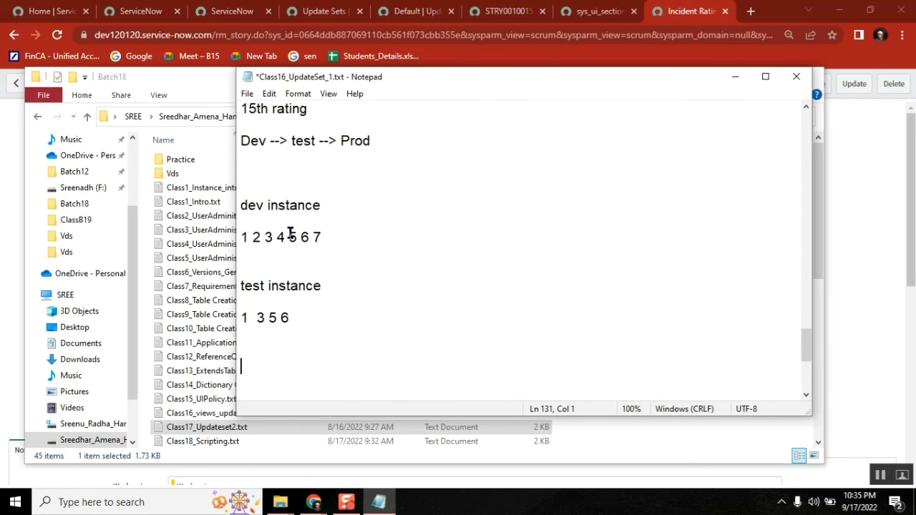
pyautogui.write('-')
pyautogui.write('m')
pyautogui.press('BackSpace')
# Step: Cancel the Configuring Incident form layout page without saving, returning to the blank new Incident form
pyautogui.moveTo(314, 502)
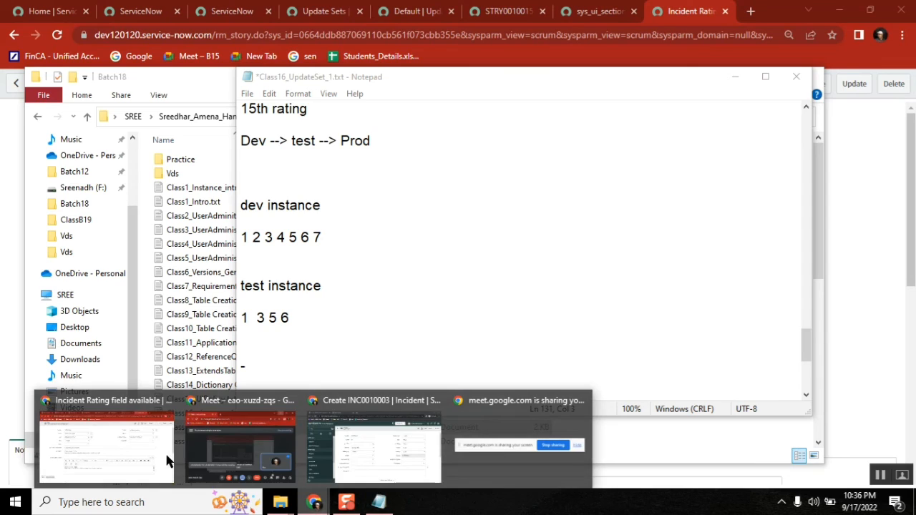
pyautogui.click(135, 434)
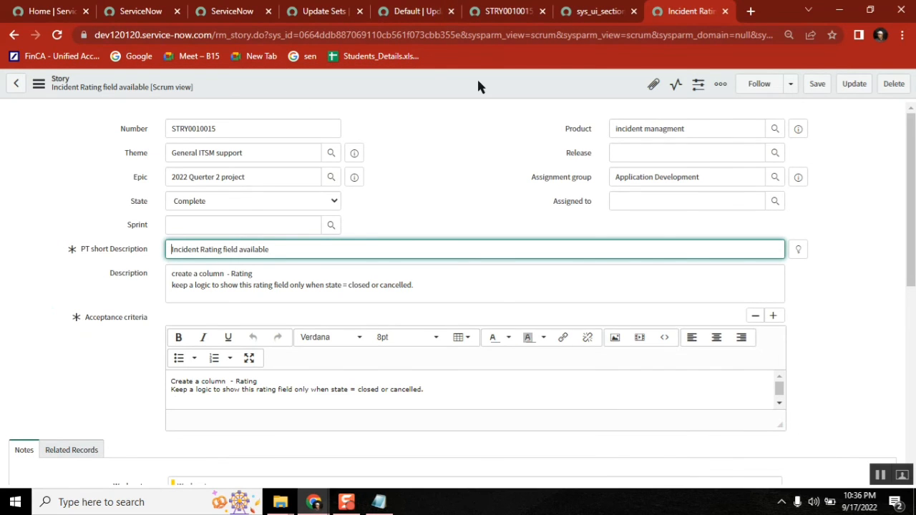
pyautogui.click(438, 159)
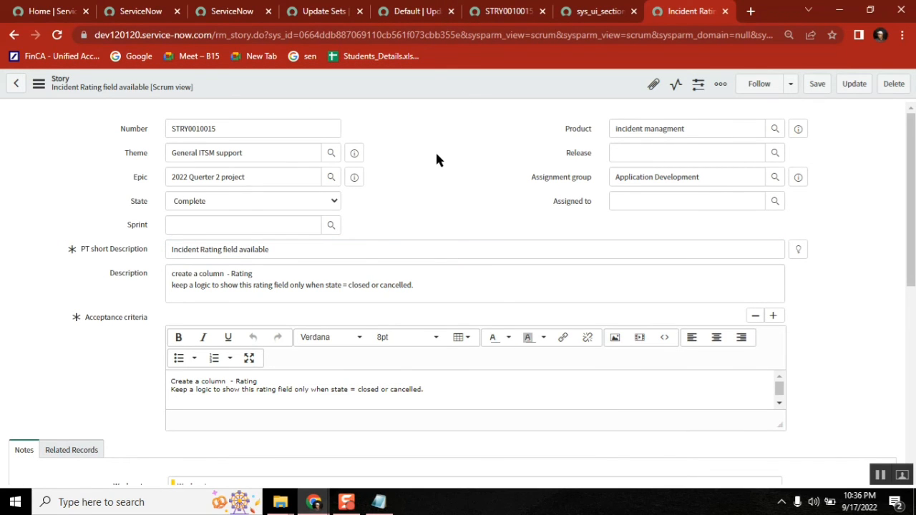
pyautogui.click(239, 12)
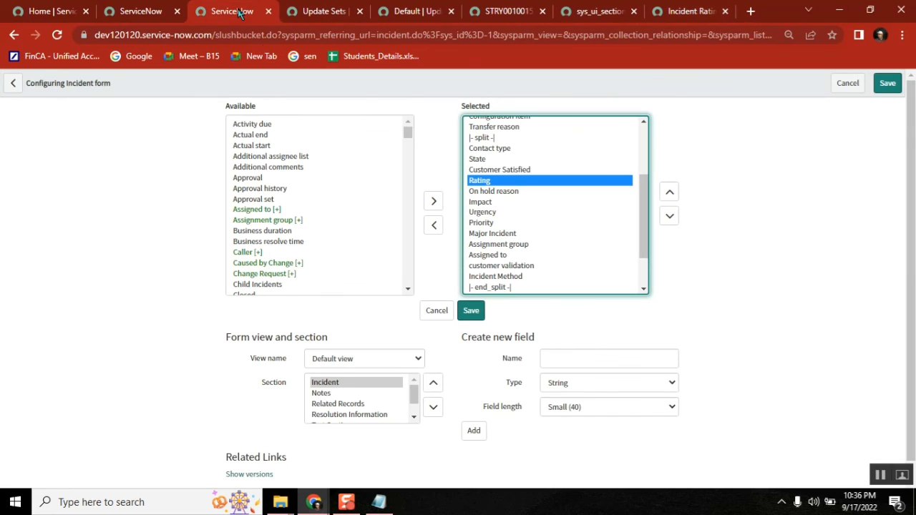
pyautogui.click(847, 84)
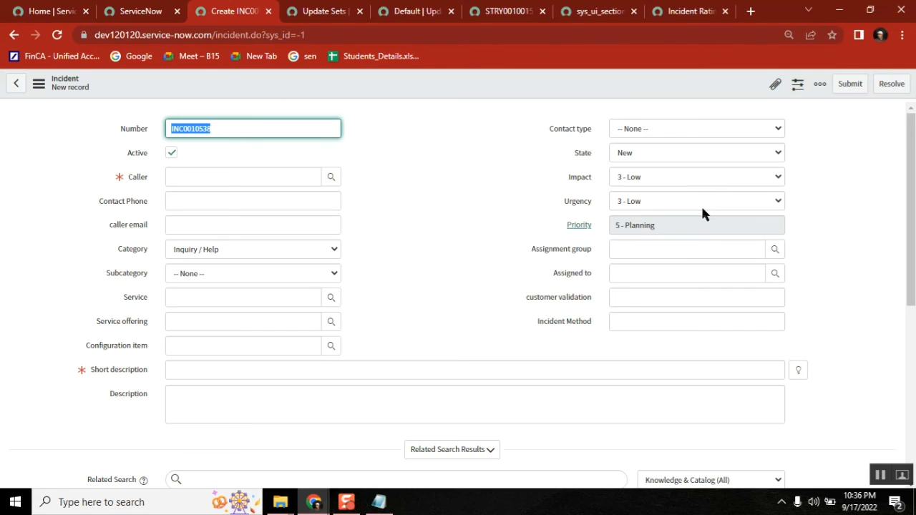
# Step: Bring Class16_UpdateSet_1.txt in Notepad back in front of the browser
pyautogui.click(379, 502)
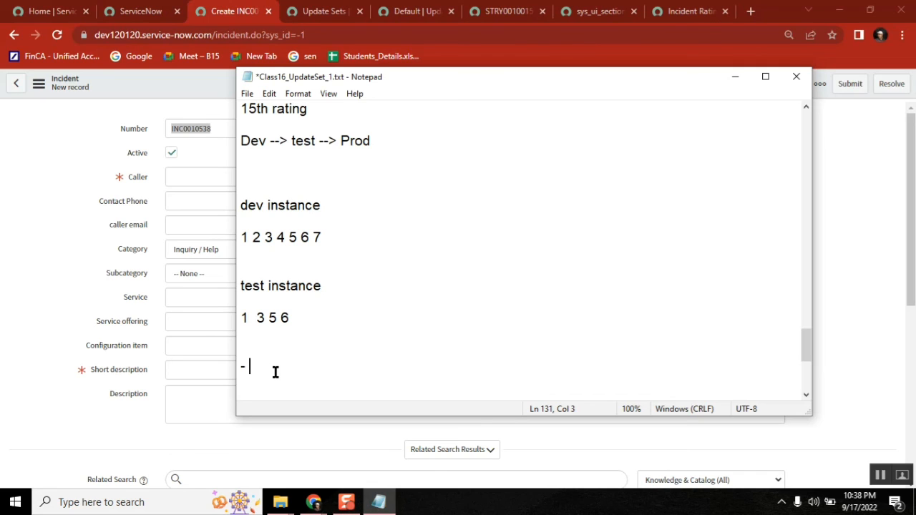
pyautogui.doubleClick(364, 140)
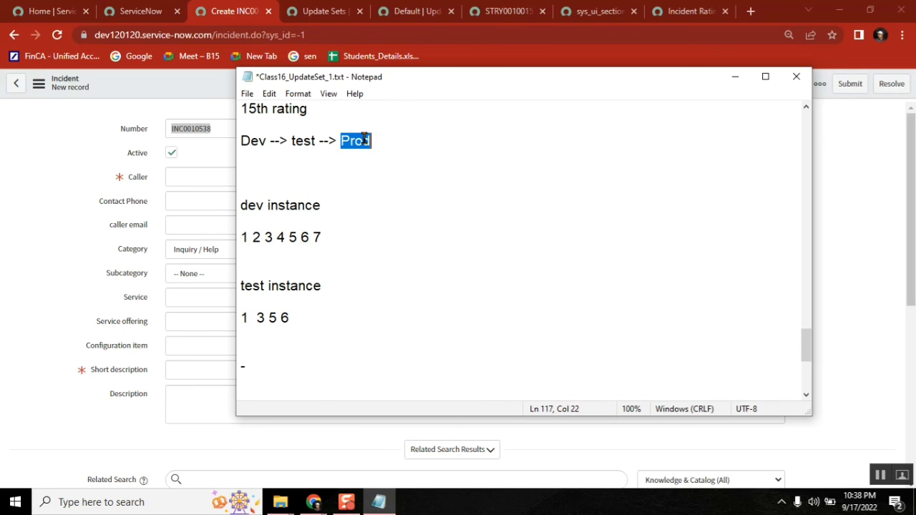
pyautogui.click(245, 156)
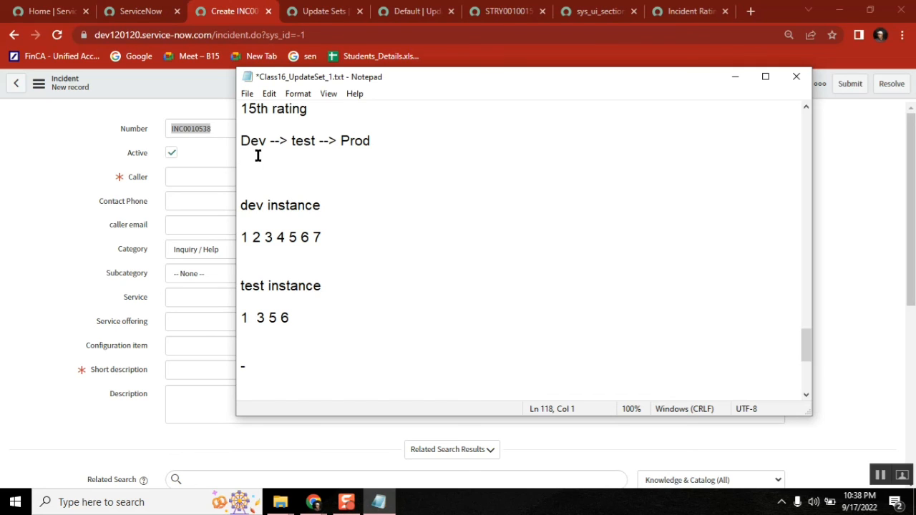
pyautogui.click(301, 141)
pyautogui.click(380, 145)
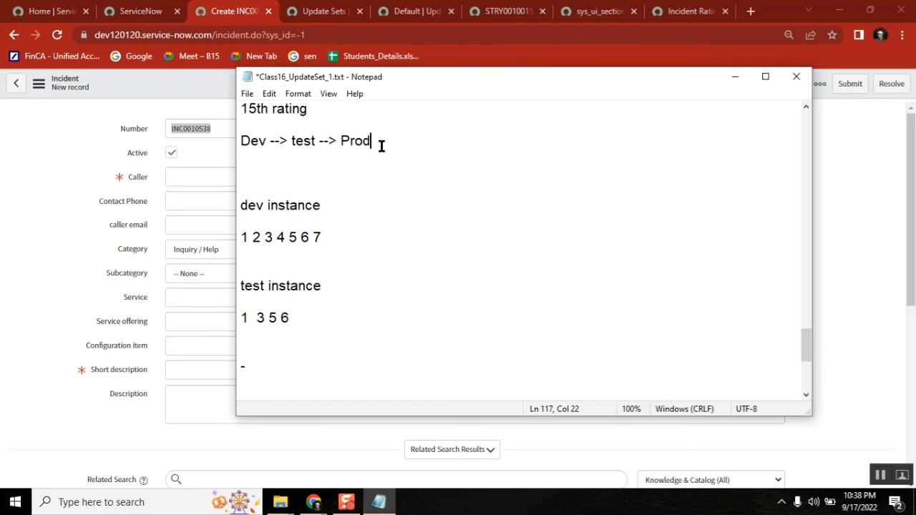